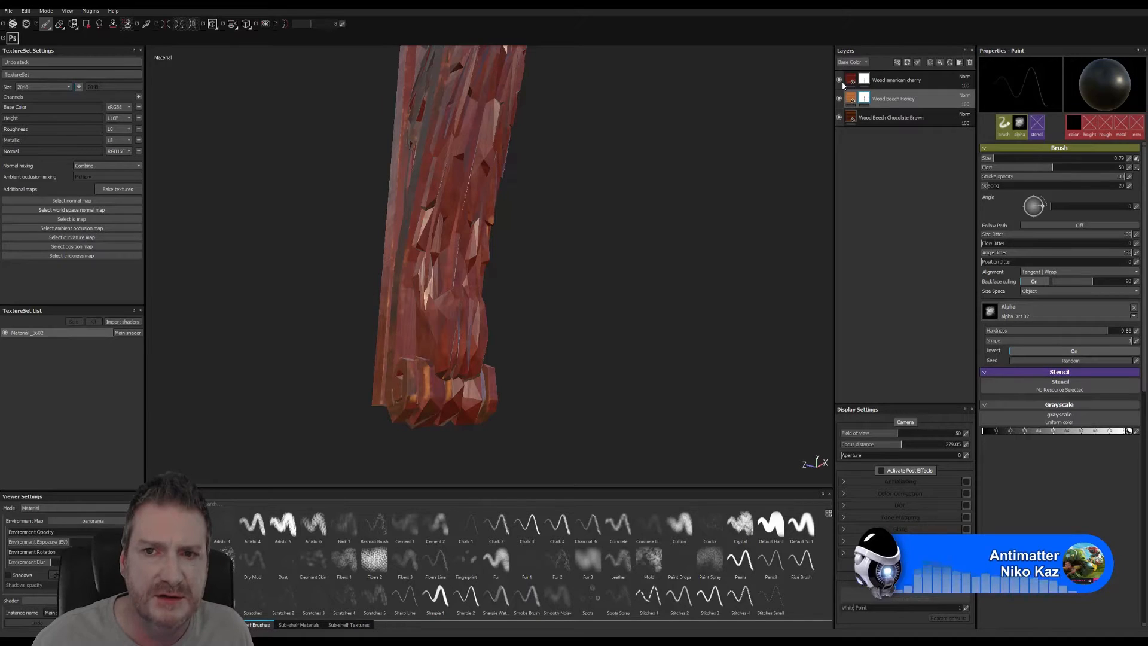
# - Hide the Wood american cherry layer to expose the honey wood at the model's foot
pyautogui.click(839, 80)
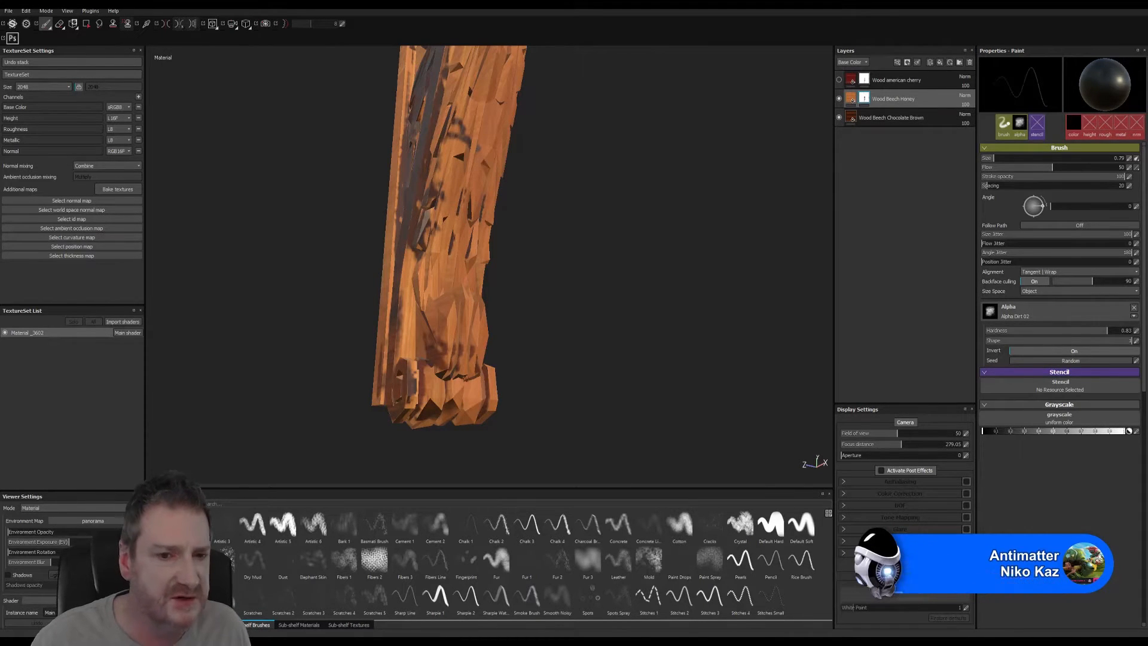
pyautogui.scroll(4, 634, 403)
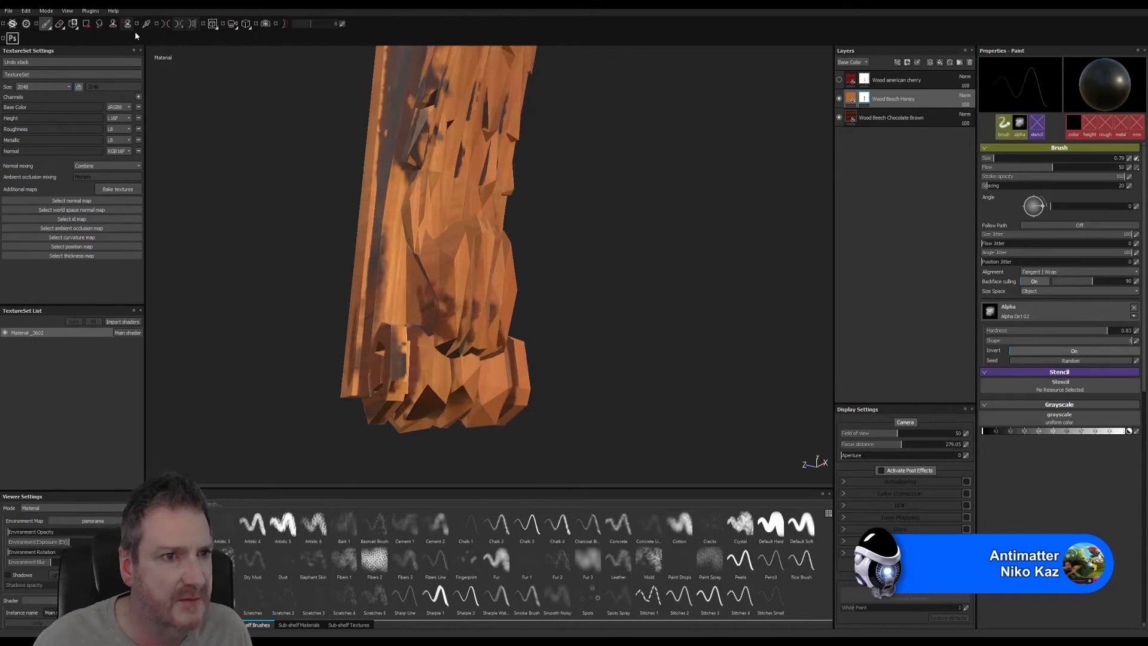
pyautogui.scroll(1, 429, 417)
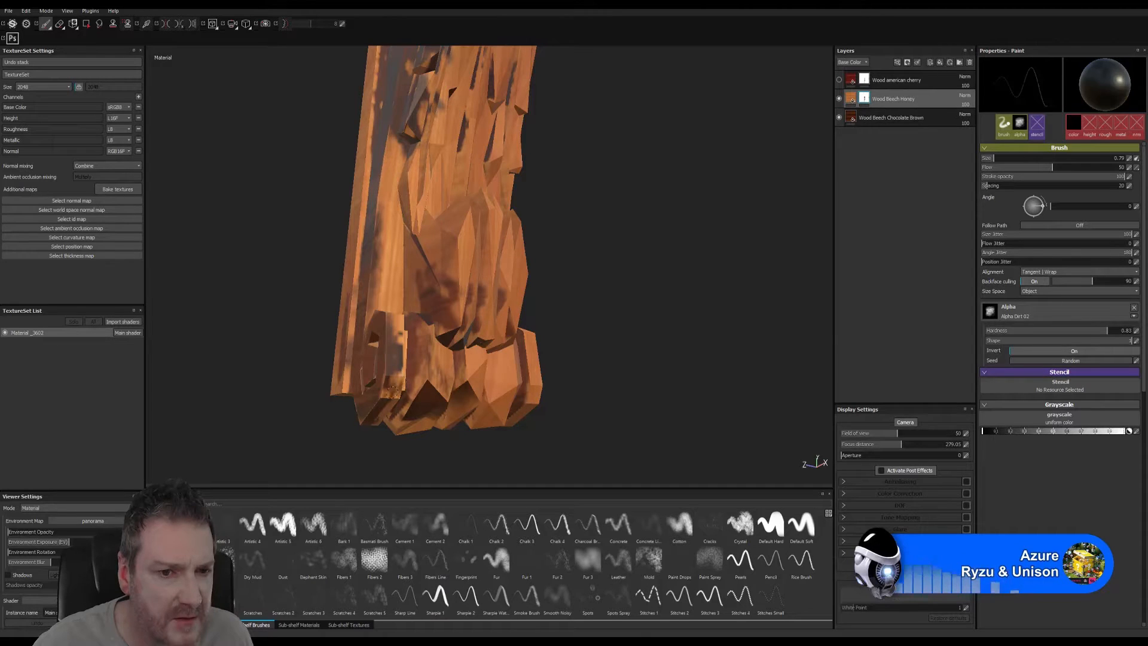
# - Enlarge the paint brush to 4.39 and mask out the honey wood across the front of the segmented base block
pyautogui.press(']')
pyautogui.press(']')
pyautogui.press(']')
pyautogui.press(']')
pyautogui.press(']')
pyautogui.press(']')
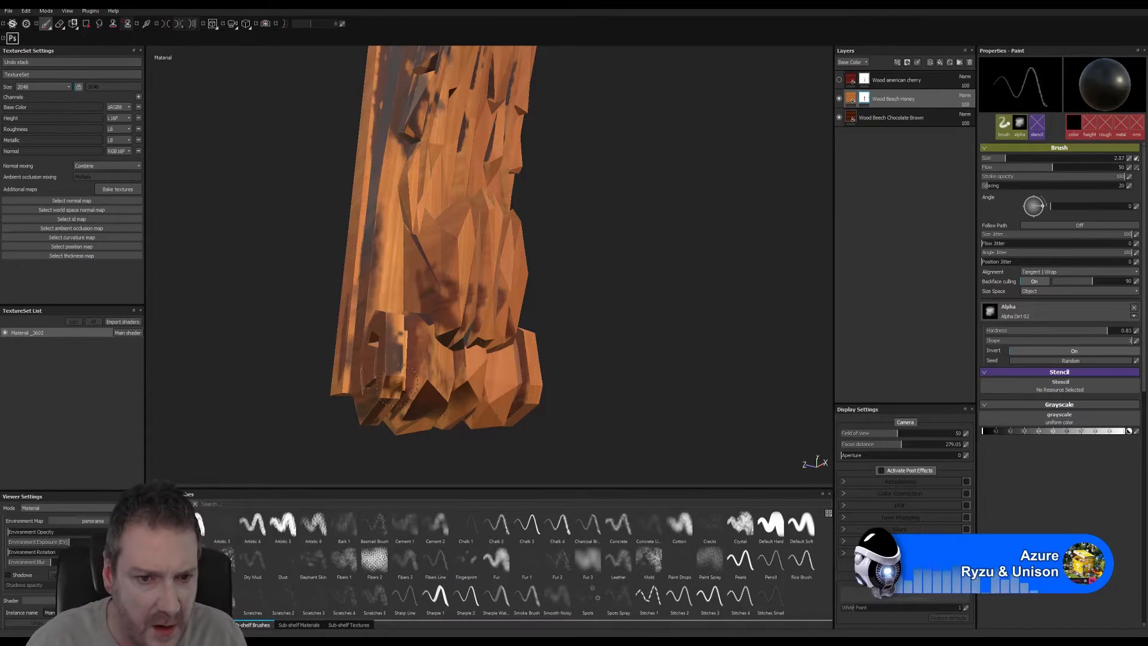
pyautogui.press(']')
pyautogui.press(']')
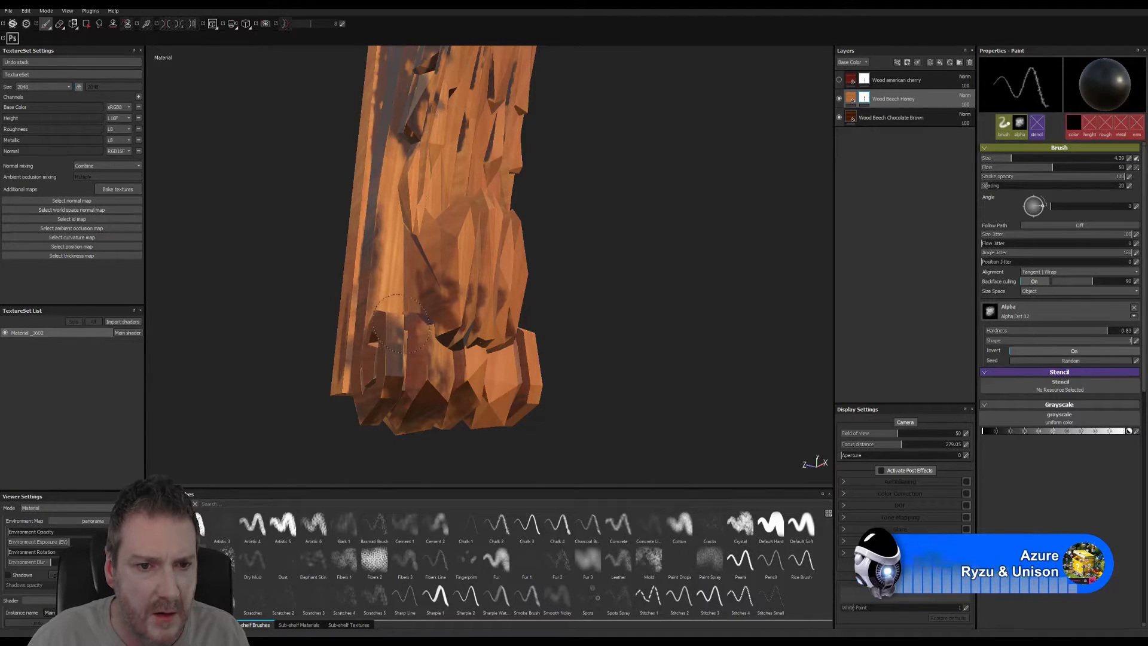
pyautogui.moveTo(401, 324)
pyautogui.mouseDown()
pyautogui.moveTo(440, 343)
pyautogui.moveTo(440, 386)
pyautogui.mouseUp()
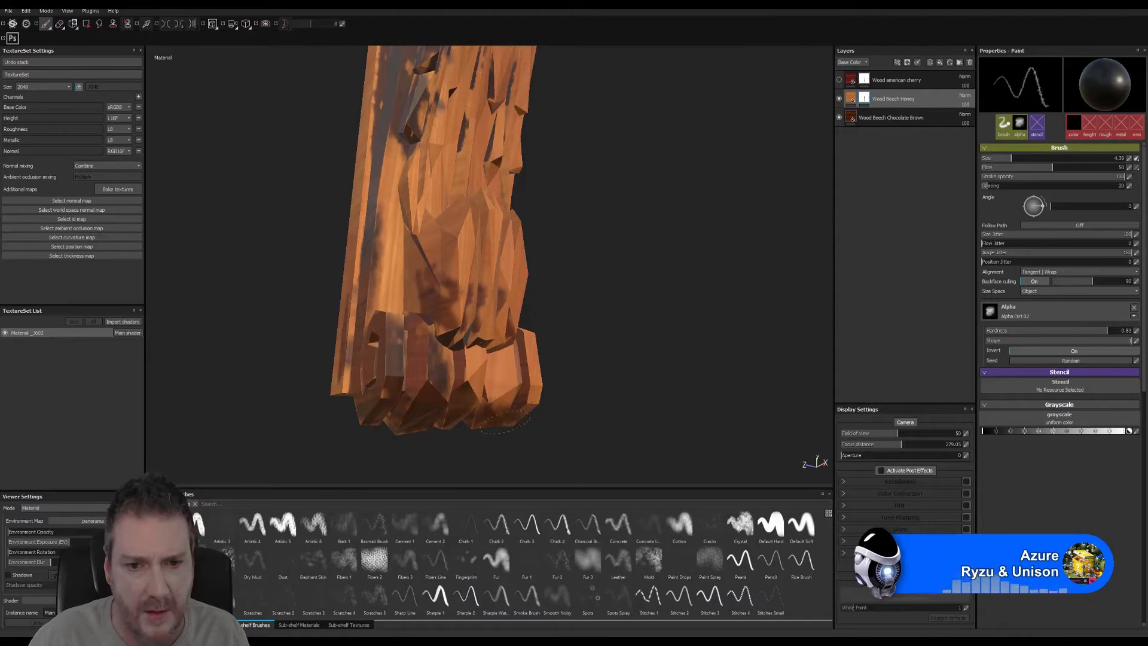
pyautogui.moveTo(507, 388); pyautogui.dragTo(499, 387)
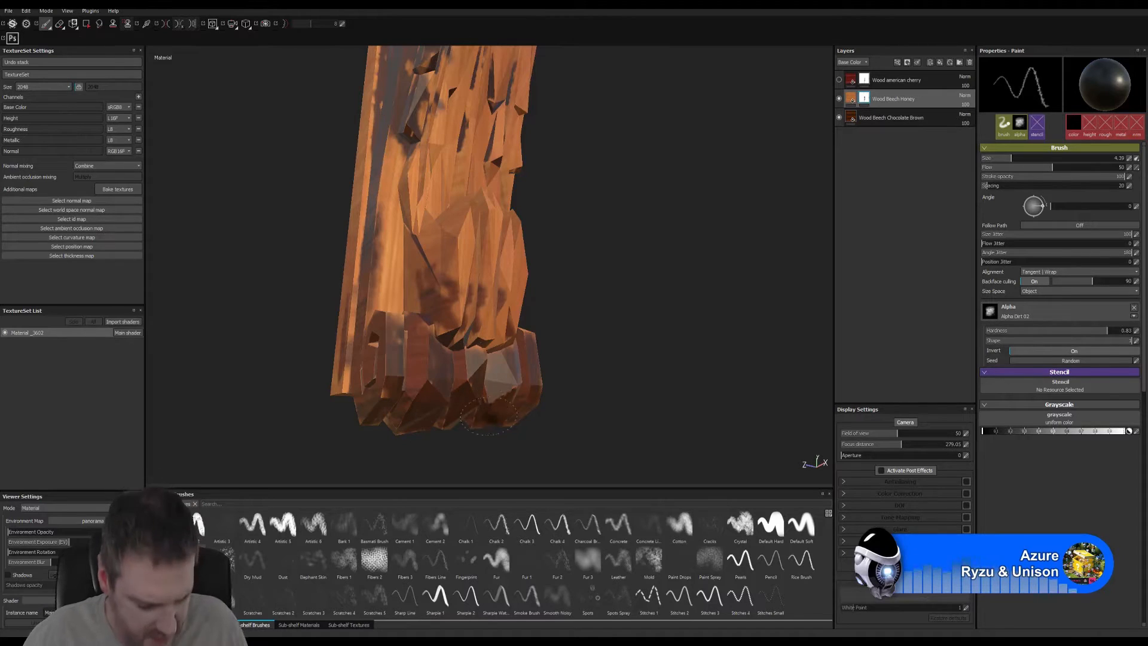
# - Continue masking the honey wood off the opposite side and underside of the segmented base block
pyautogui.keyDown('alt'); pyautogui.moveTo(456, 390); pyautogui.dragTo(481, 356); pyautogui.keyUp('alt')
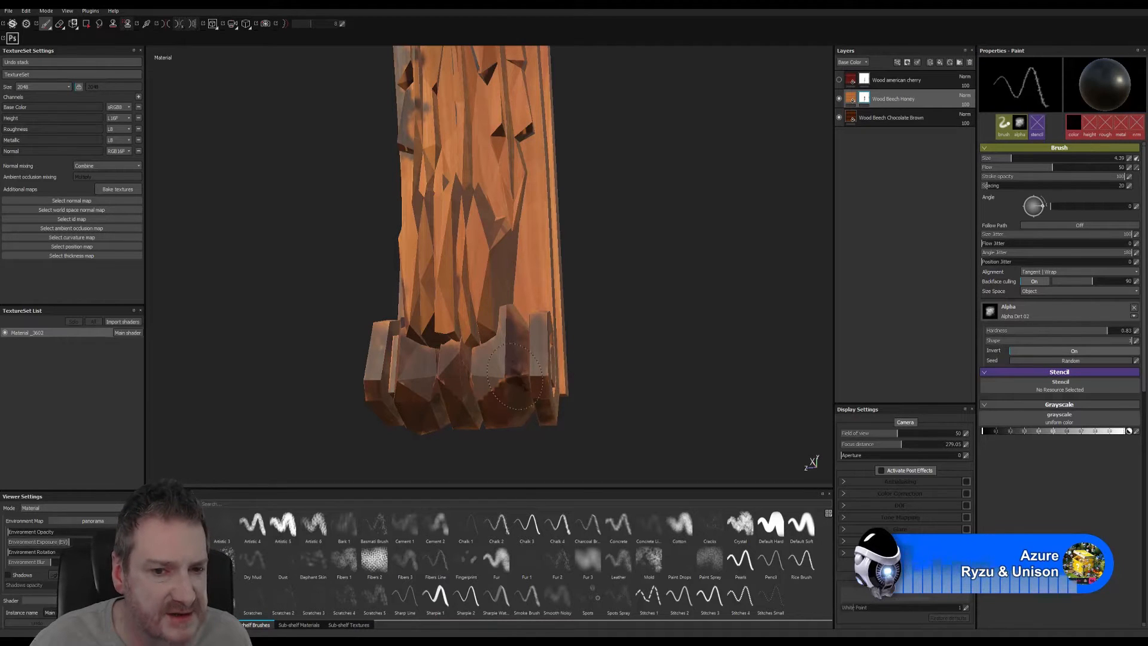
pyautogui.keyDown('alt'); pyautogui.moveTo(584, 408); pyautogui.dragTo(577, 282); pyautogui.keyUp('alt')
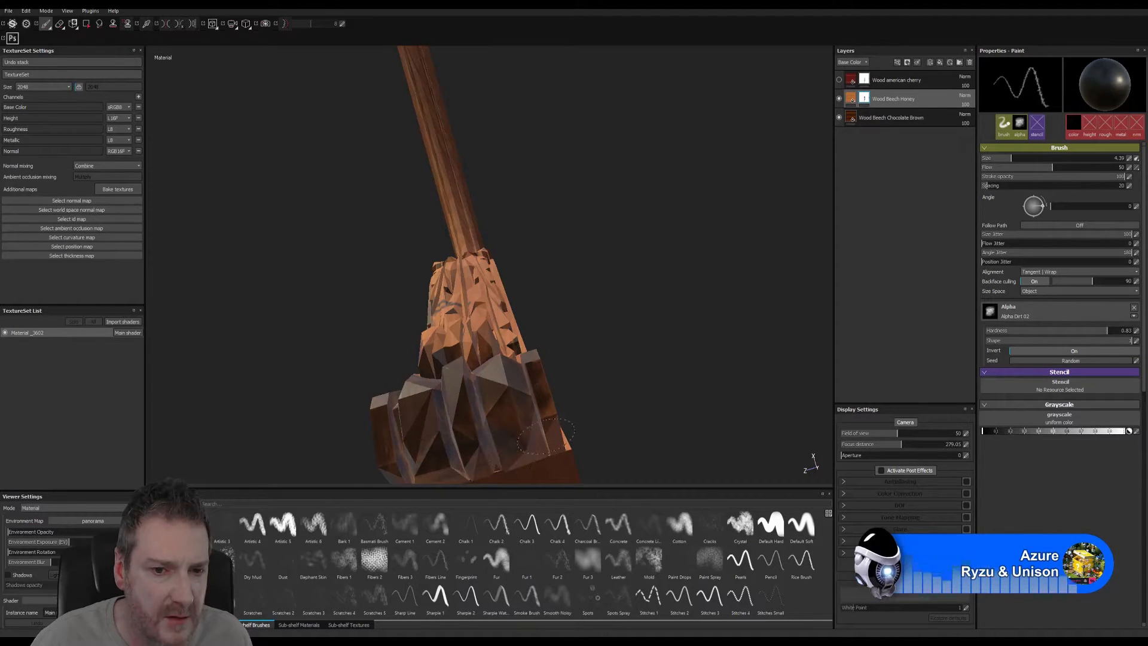
pyautogui.moveTo(443, 305)
pyautogui.keyDown('alt'); pyautogui.mouseDown()
pyautogui.moveTo(604, 328)
pyautogui.moveTo(620, 305)
pyautogui.moveTo(703, 333)
pyautogui.moveTo(720, 313)
pyautogui.moveTo(774, 298)
pyautogui.moveTo(776, 314)
pyautogui.mouseUp(); pyautogui.keyUp('alt')
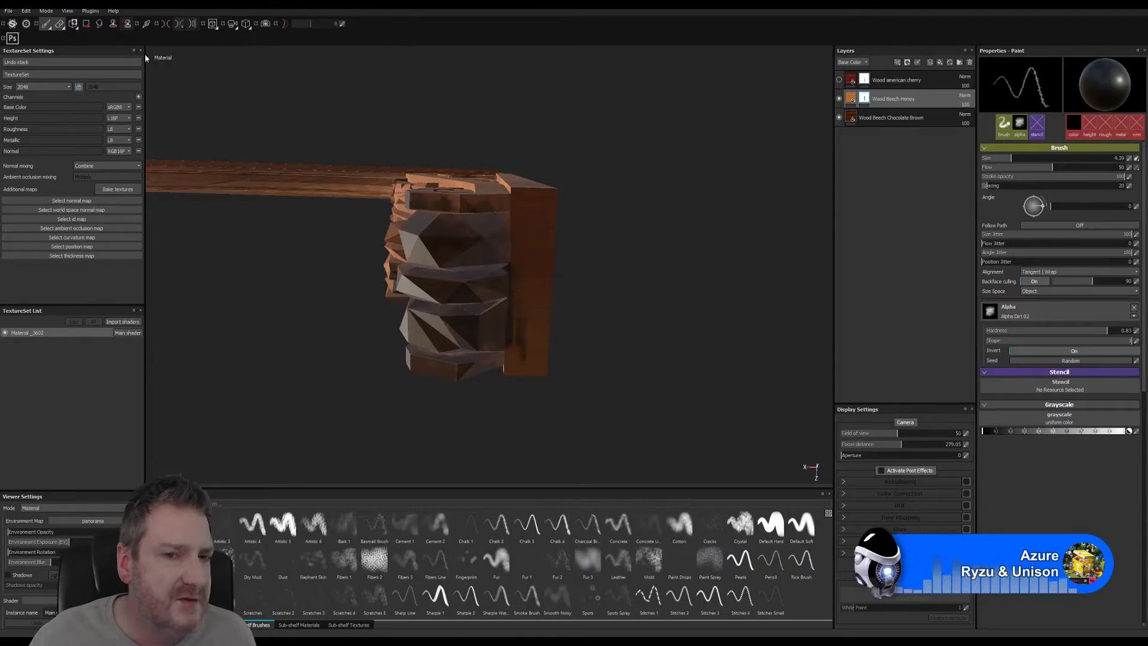
# - Erase the stray dark smear from the plank behind the base block with the eraser at 2.42, and return to the paint brush
pyautogui.click(60, 23)
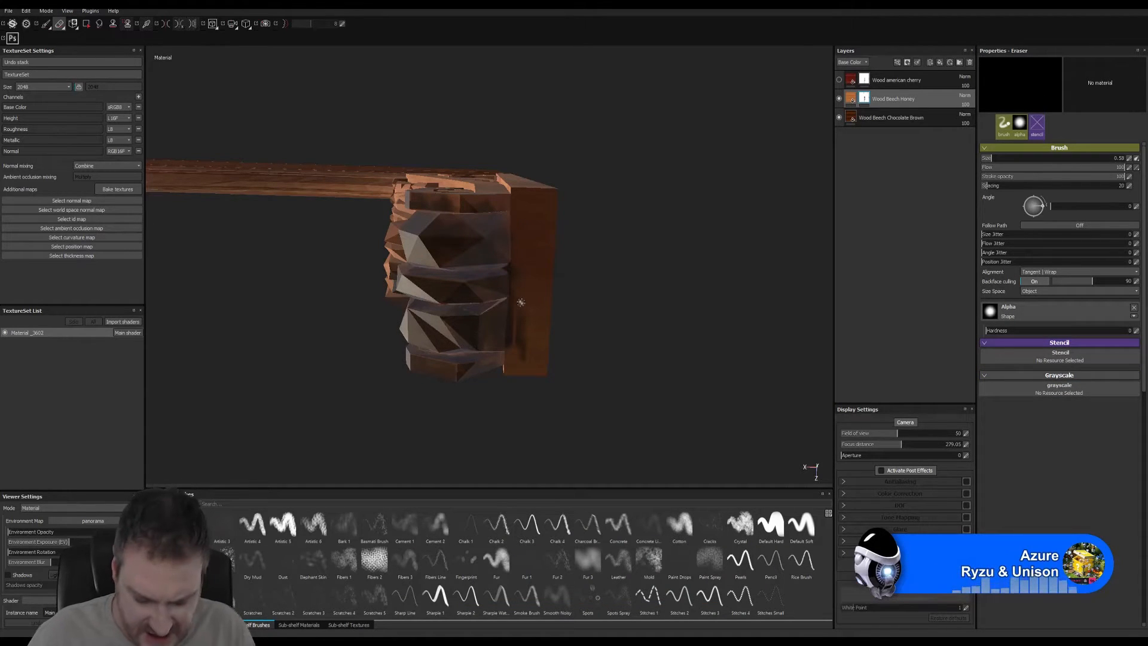
pyautogui.press(']')
pyautogui.press(']')
pyautogui.press(']')
pyautogui.press(']')
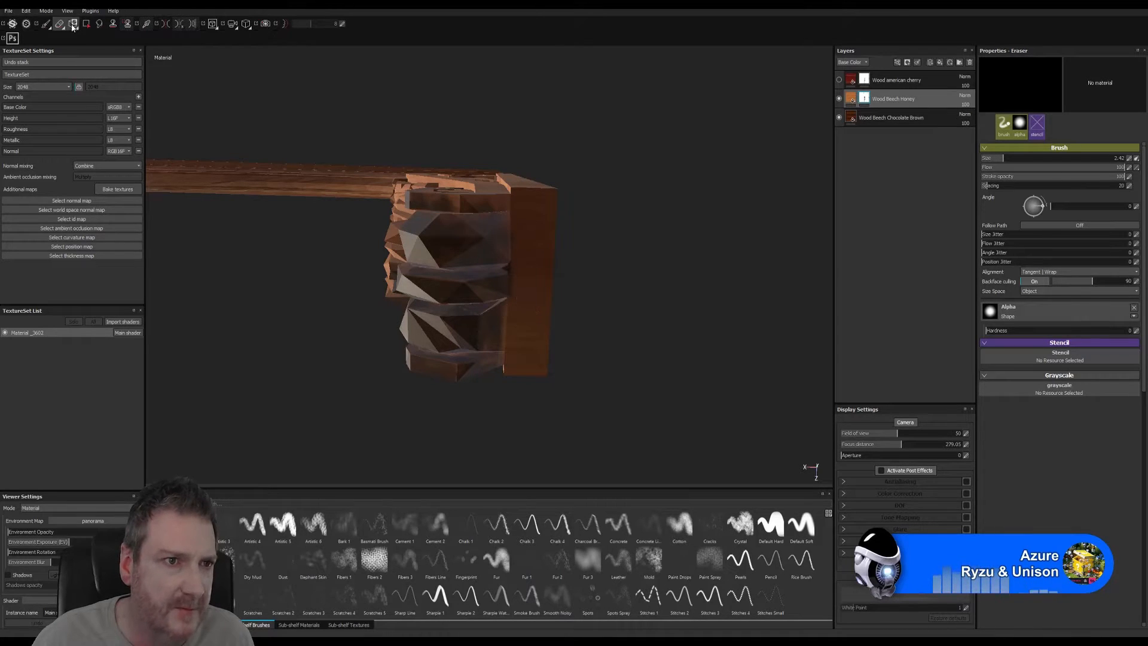
pyautogui.click(47, 23)
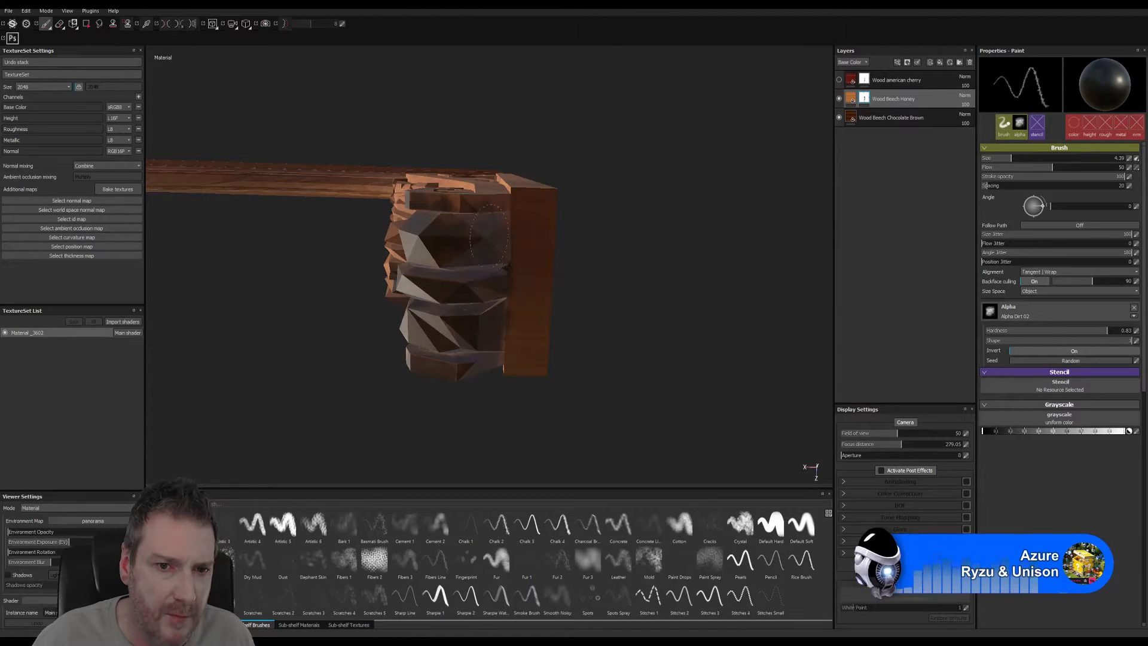
# - Reduce the paint brush to 2.87 and mask the honey wood off the small end piece of the base block
pyautogui.keyDown('alt'); pyautogui.moveTo(489, 235); pyautogui.dragTo(634, 342); pyautogui.keyUp('alt')
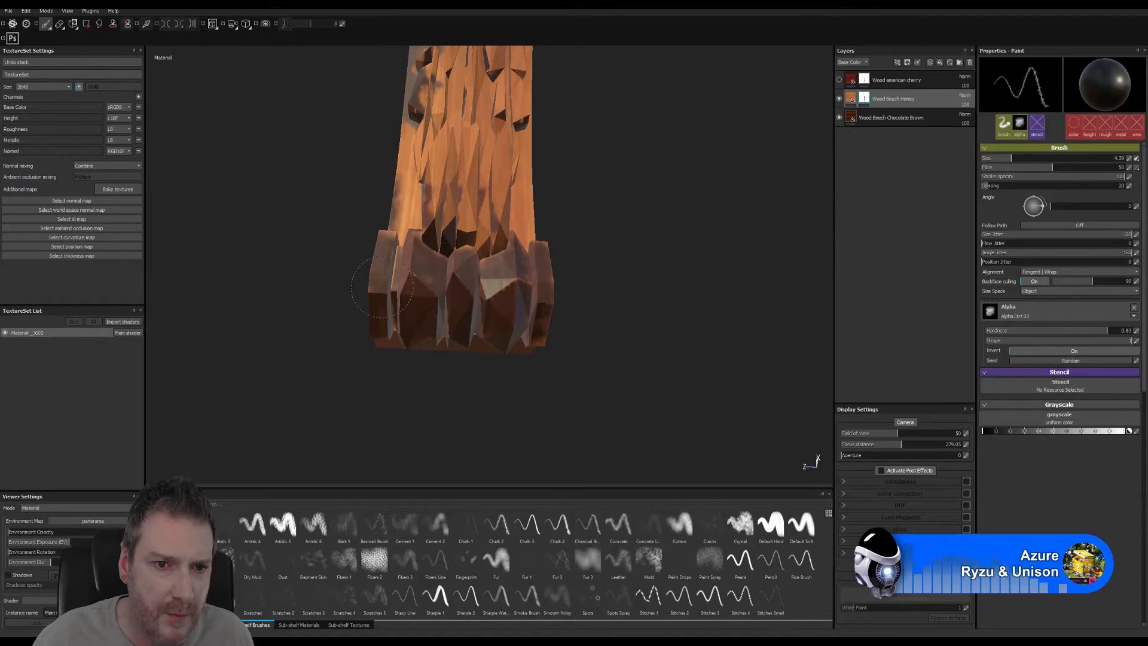
pyautogui.keyDown('alt'); pyautogui.moveTo(642, 311); pyautogui.dragTo(669, 396); pyautogui.keyUp('alt')
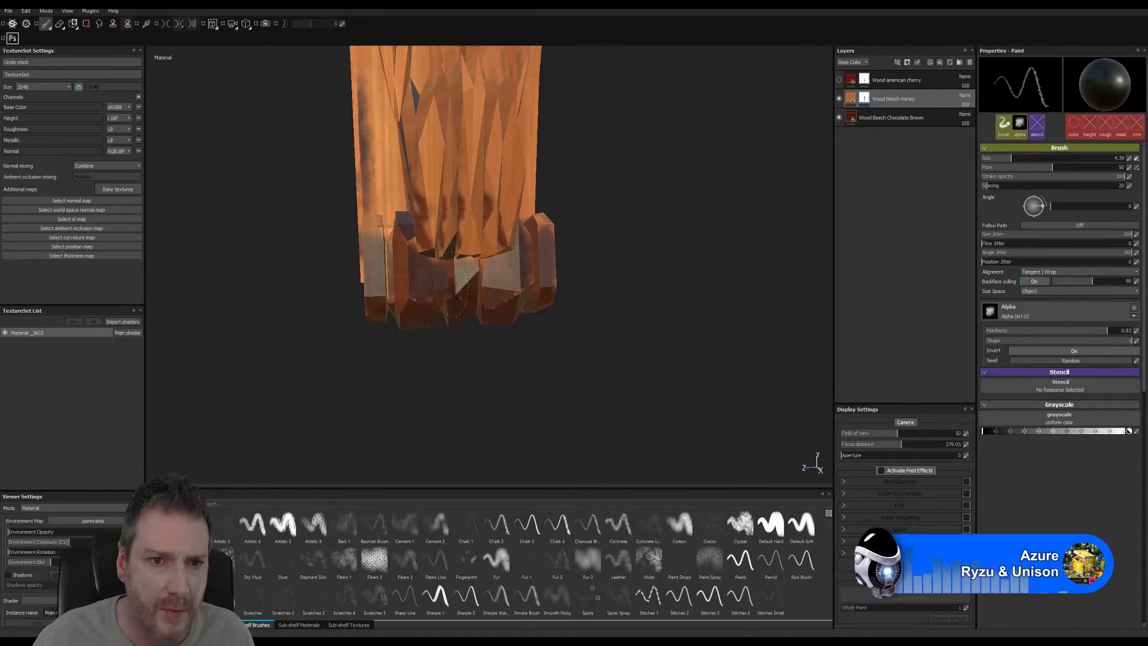
pyautogui.moveTo(464, 281)
pyautogui.keyDown('alt'); pyautogui.mouseDown()
pyautogui.moveTo(525, 380)
pyautogui.moveTo(584, 367)
pyautogui.moveTo(385, 257)
pyautogui.moveTo(431, 340)
pyautogui.moveTo(342, 320)
pyautogui.moveTo(376, 320)
pyautogui.mouseUp(); pyautogui.keyUp('alt')
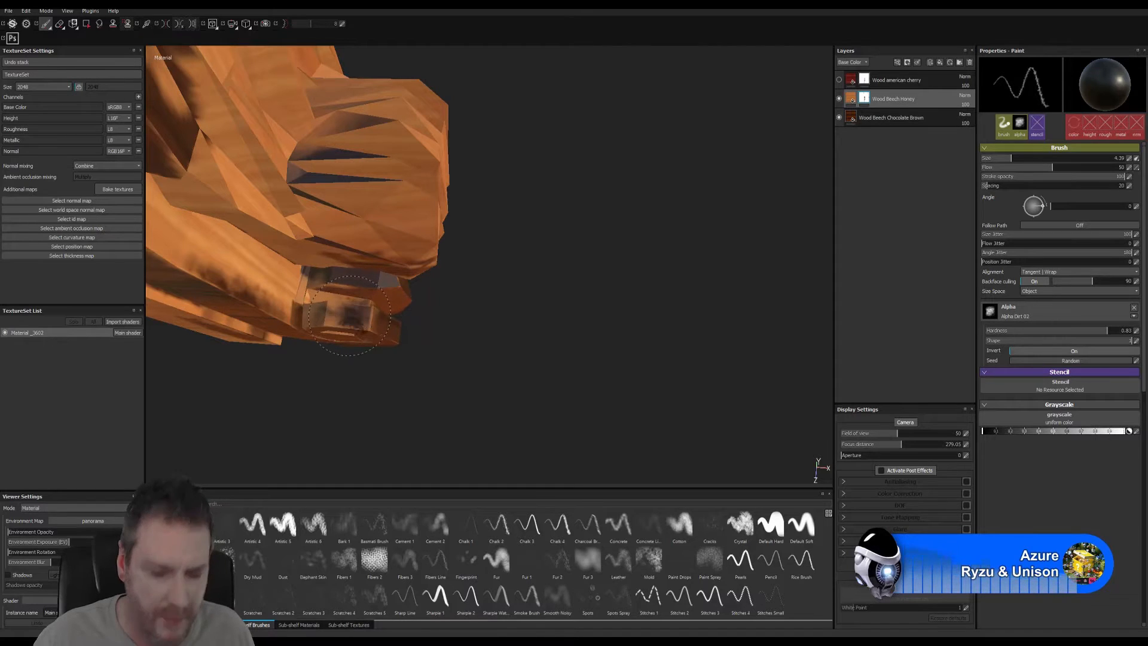
pyautogui.press('[')
pyautogui.press('[')
pyautogui.press('[')
pyautogui.press('[')
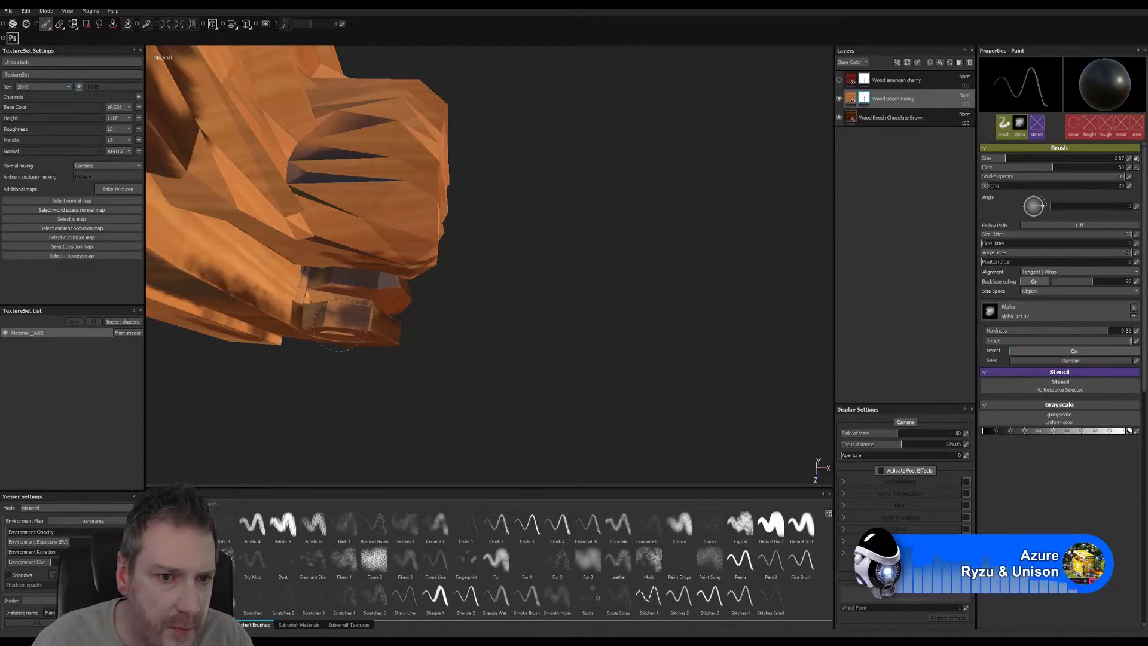
pyautogui.moveTo(340, 324); pyautogui.dragTo(341, 322)
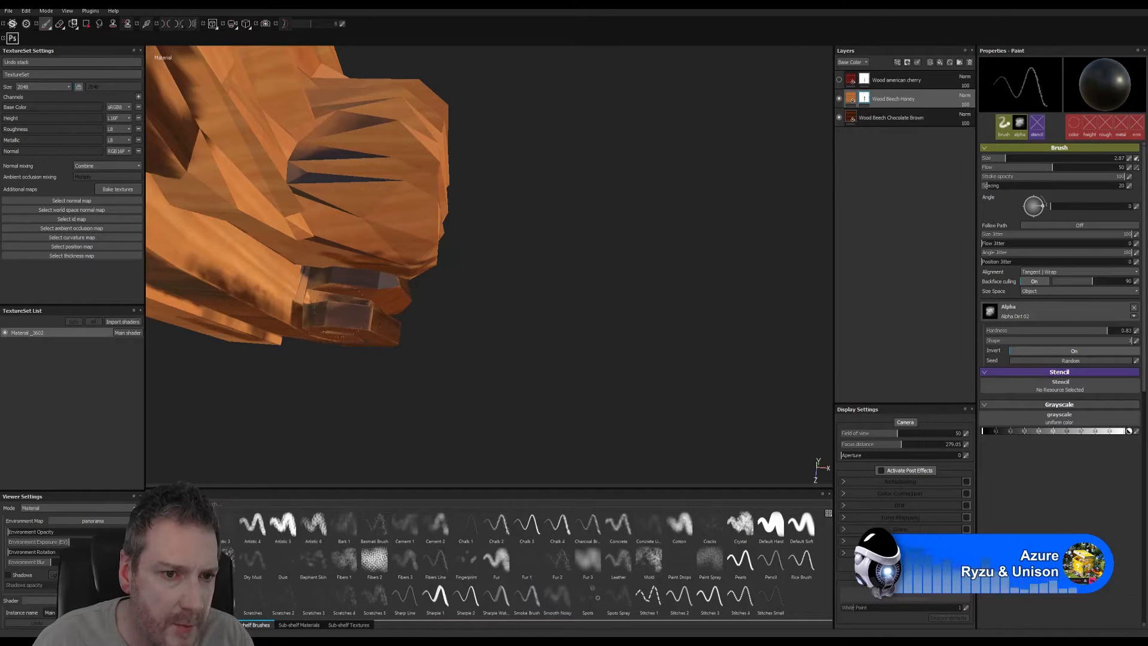
# - Paint a dark strip into the honey layer's mask down the narrow groove between the carved bark and the back plank
pyautogui.moveTo(536, 303)
pyautogui.keyDown('alt'); pyautogui.mouseDown()
pyautogui.moveTo(430, 300)
pyautogui.moveTo(423, 232)
pyautogui.moveTo(530, 322)
pyautogui.moveTo(607, 289)
pyautogui.moveTo(704, 293)
pyautogui.moveTo(514, 306)
pyautogui.mouseUp(); pyautogui.keyUp('alt')
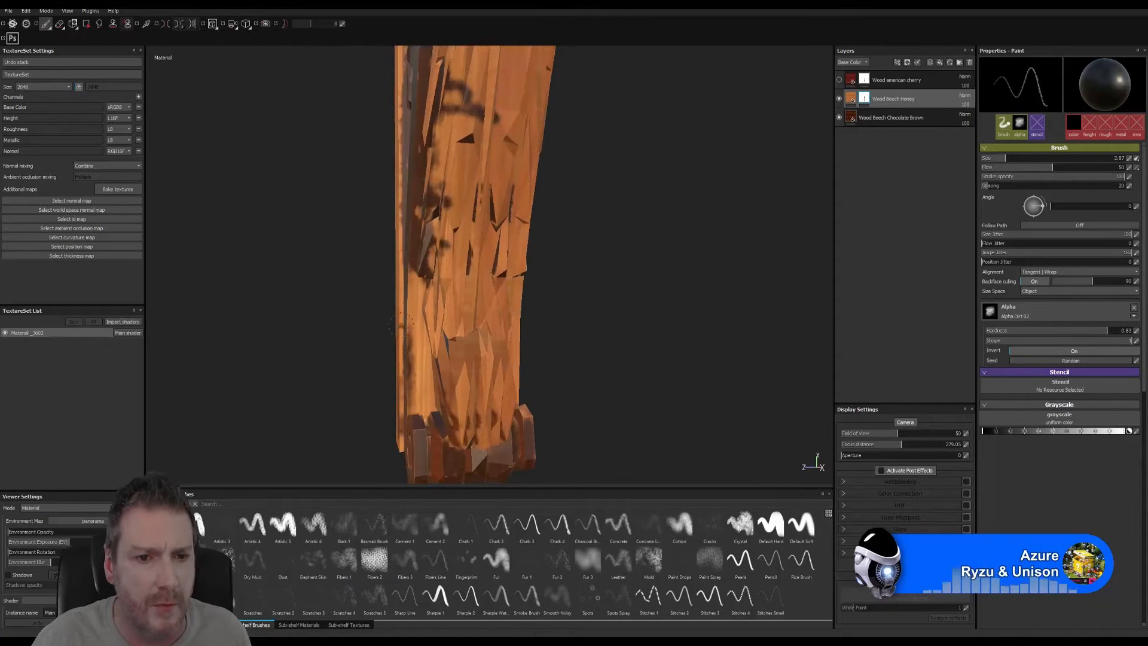
pyautogui.keyDown('alt'); pyautogui.moveTo(598, 308); pyautogui.dragTo(844, 313, button='right'); pyautogui.keyUp('alt')
pyautogui.keyDown('alt'); pyautogui.moveTo(843, 313); pyautogui.dragTo(706, 269); pyautogui.keyUp('alt')
pyautogui.keyDown('alt'); pyautogui.moveTo(508, 239); pyautogui.dragTo(628, 227, button='right'); pyautogui.keyUp('alt')
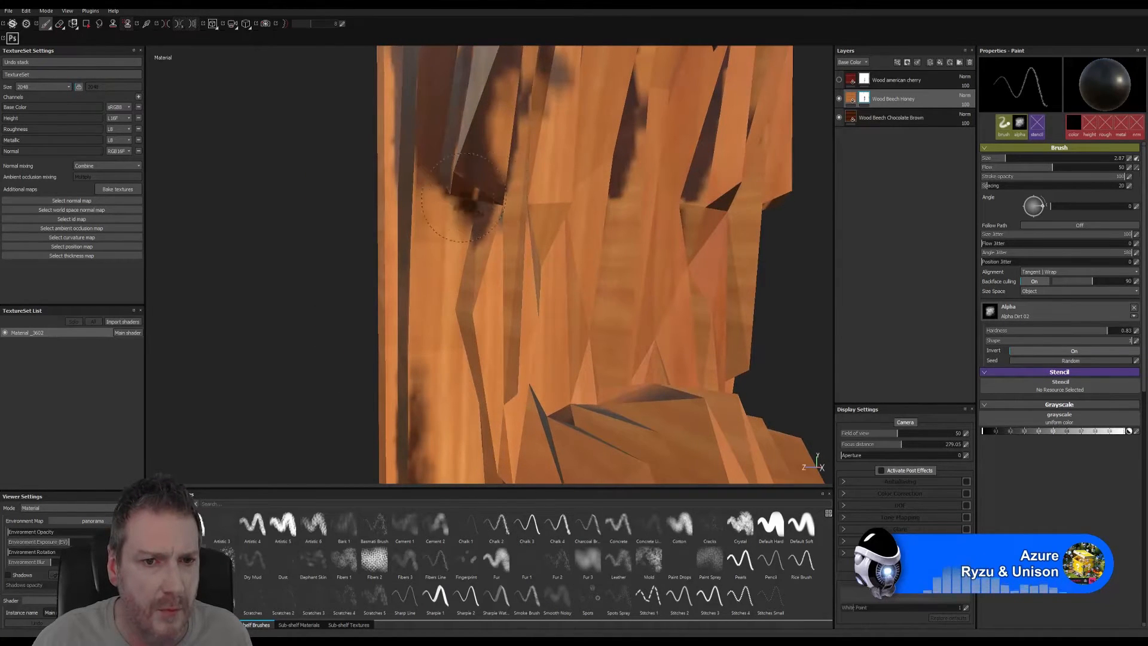
pyautogui.moveTo(439, 191)
pyautogui.mouseDown()
pyautogui.moveTo(442, 200)
pyautogui.moveTo(429, 190)
pyautogui.moveTo(422, 202)
pyautogui.moveTo(422, 389)
pyautogui.moveTo(415, 323)
pyautogui.mouseUp()
pyautogui.moveTo(422, 244)
pyautogui.mouseDown()
pyautogui.moveTo(435, 376)
pyautogui.moveTo(423, 460)
pyautogui.moveTo(414, 362)
pyautogui.mouseUp()
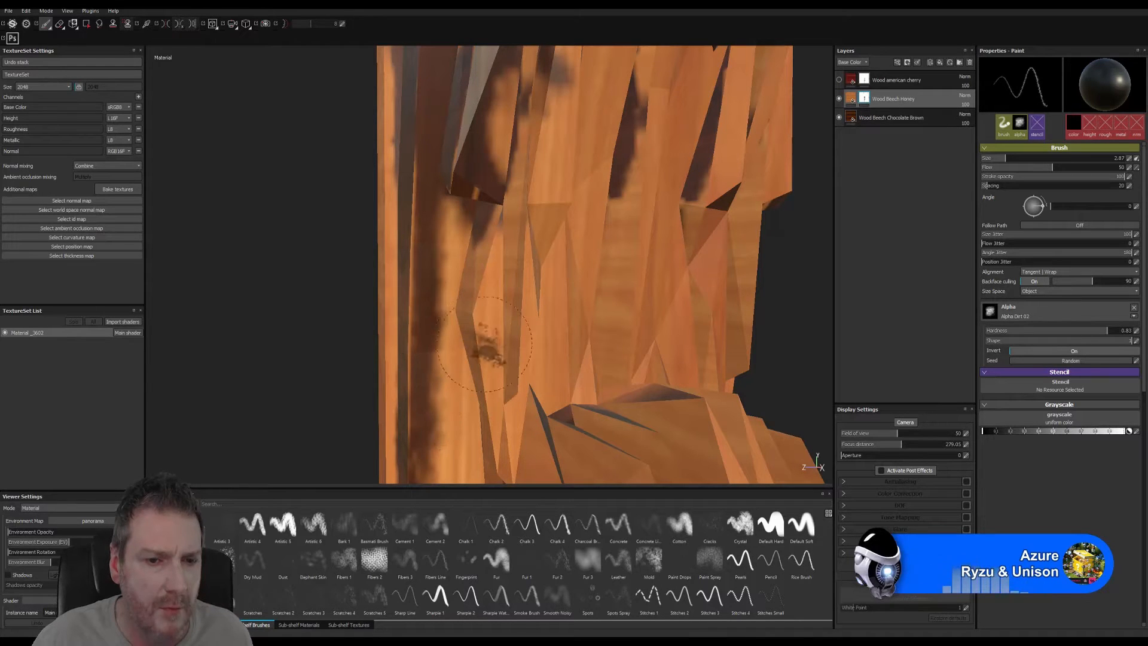
pyautogui.keyDown('alt'); pyautogui.moveTo(497, 334); pyautogui.dragTo(521, 104, button='middle'); pyautogui.keyUp('alt')
pyautogui.moveTo(454, 160)
pyautogui.mouseDown()
pyautogui.moveTo(462, 227)
pyautogui.moveTo(449, 240)
pyautogui.mouseUp()
pyautogui.moveTo(444, 313)
pyautogui.mouseDown()
pyautogui.moveTo(456, 382)
pyautogui.moveTo(460, 227)
pyautogui.mouseUp()
pyautogui.scroll(-5, 463, 116)
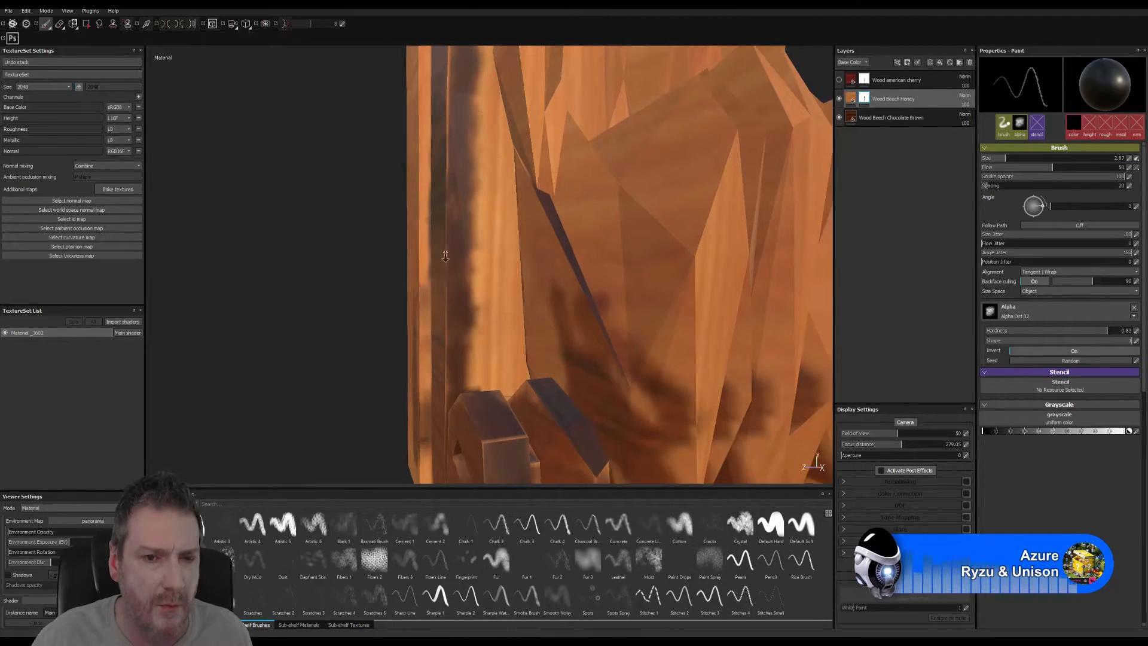
# - Mask the honey wood off the end scroll blocks and the gap between them, undoing a stray stroke
pyautogui.moveTo(445, 298)
pyautogui.keyDown('alt'); pyautogui.mouseDown()
pyautogui.moveTo(643, 315)
pyautogui.moveTo(579, 251)
pyautogui.moveTo(505, 392)
pyautogui.mouseUp(); pyautogui.keyUp('alt')
pyautogui.keyDown('alt'); pyautogui.moveTo(504, 392); pyautogui.dragTo(718, 365, button='right'); pyautogui.keyUp('alt')
pyautogui.keyDown('alt'); pyautogui.moveTo(531, 360); pyautogui.dragTo(432, 444); pyautogui.keyUp('alt')
pyautogui.moveTo(658, 343)
pyautogui.keyDown('alt'); pyautogui.mouseDown()
pyautogui.moveTo(433, 303)
pyautogui.moveTo(500, 277)
pyautogui.moveTo(497, 299)
pyautogui.mouseUp(); pyautogui.keyUp('alt')
pyautogui.hotkey('ctrl', 'z')
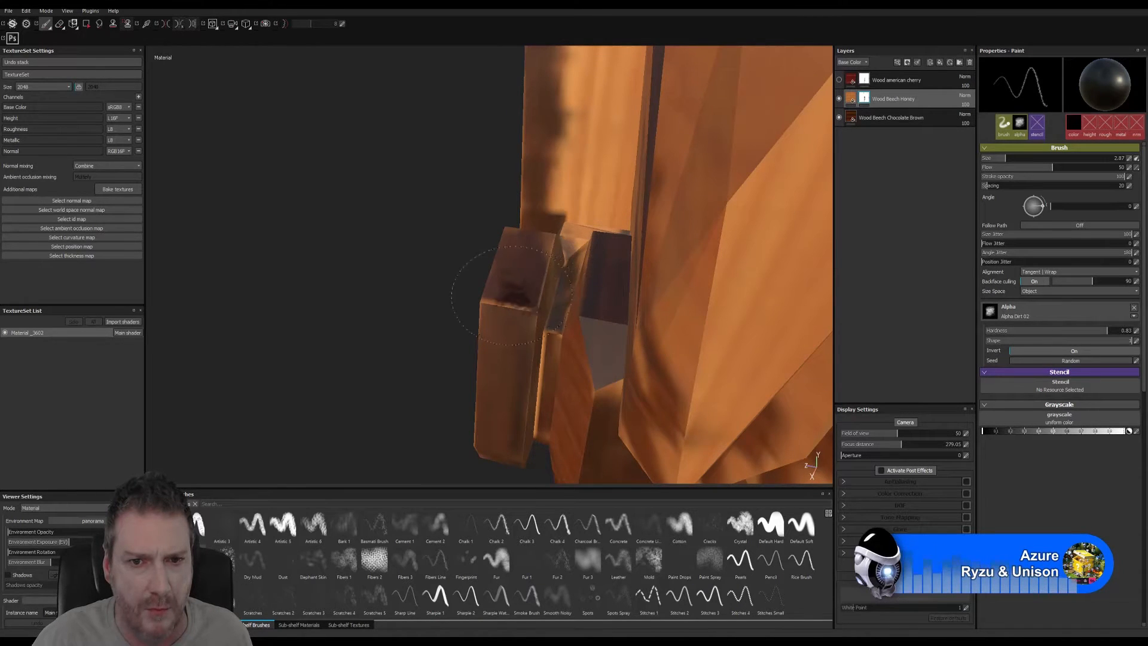
pyautogui.keyDown('alt'); pyautogui.moveTo(518, 299); pyautogui.dragTo(538, 358); pyautogui.keyUp('alt')
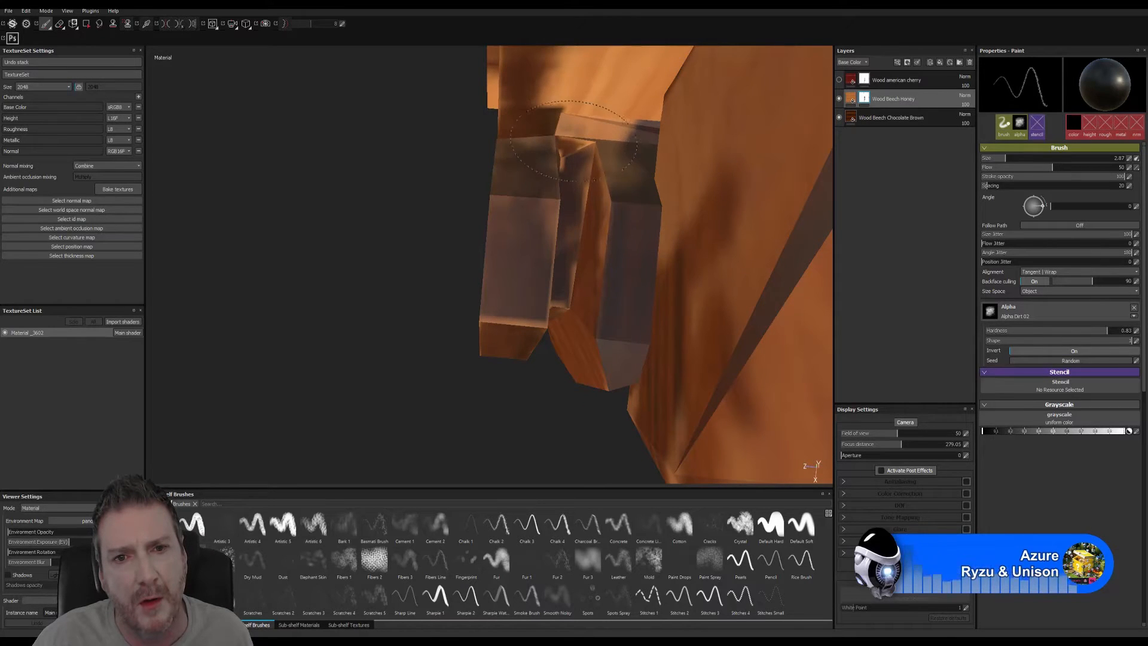
pyautogui.click(583, 172)
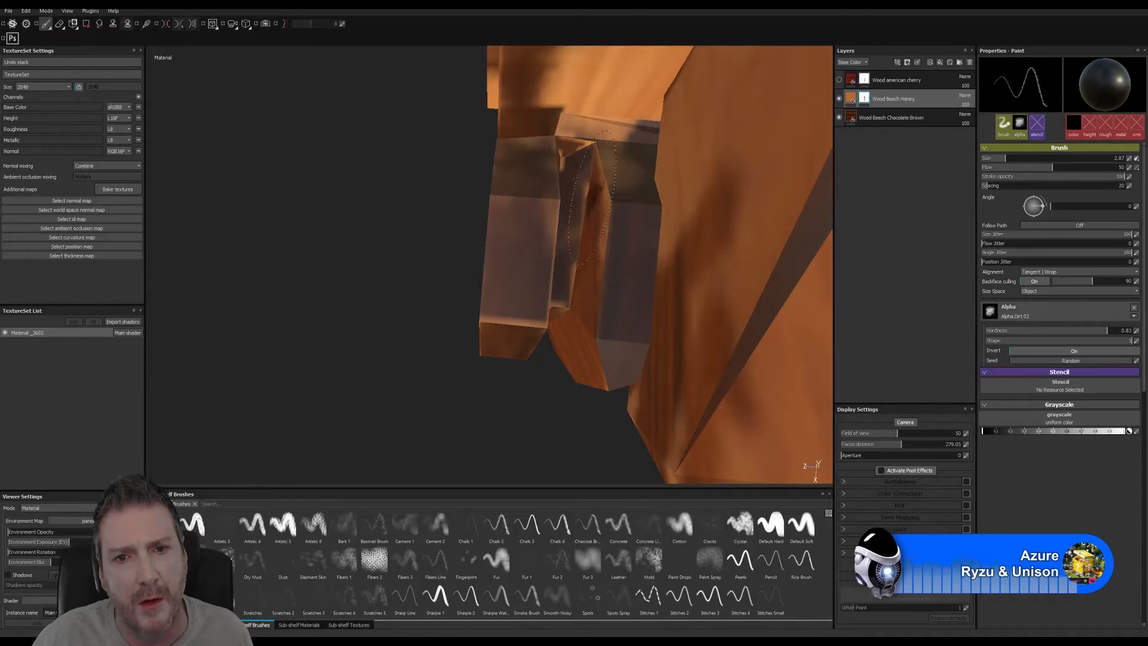
pyautogui.moveTo(456, 336)
pyautogui.keyDown('alt'); pyautogui.mouseDown()
pyautogui.moveTo(264, 309)
pyautogui.moveTo(533, 329)
pyautogui.moveTo(687, 308)
pyautogui.moveTo(742, 229)
pyautogui.mouseUp(); pyautogui.keyUp('alt')
pyautogui.keyDown('alt'); pyautogui.moveTo(742, 229); pyautogui.dragTo(703, 178, button='middle'); pyautogui.keyUp('alt')
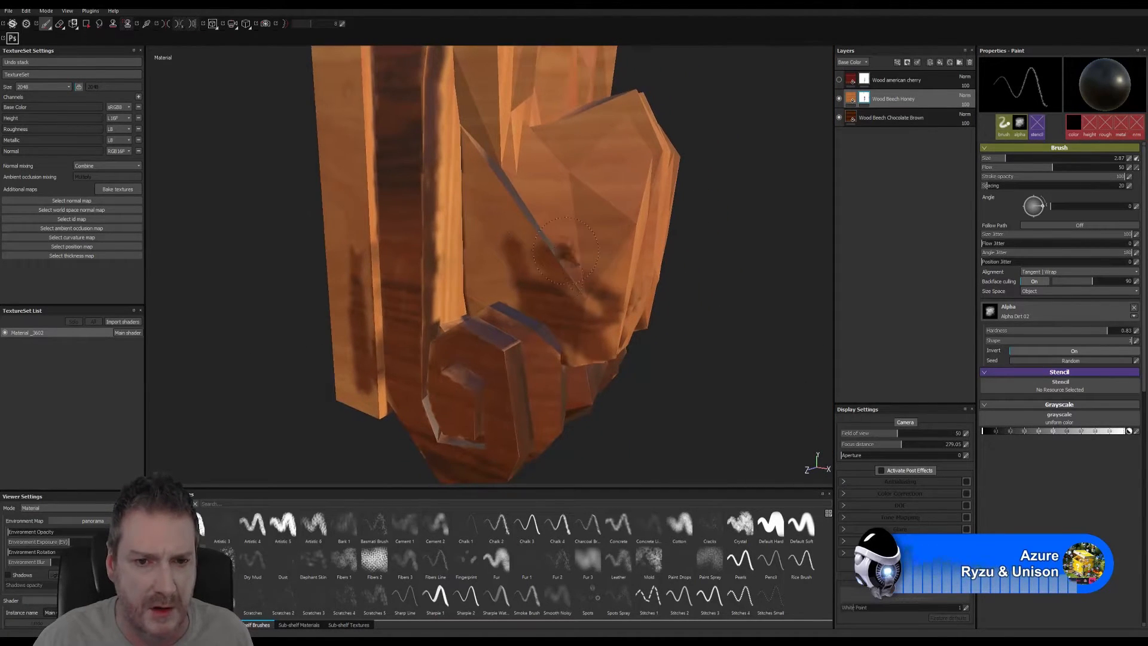
# - Reduce the eraser to 0.92 and erase the dark smudges from the carved face above the base and from the side plank
pyautogui.click(59, 24)
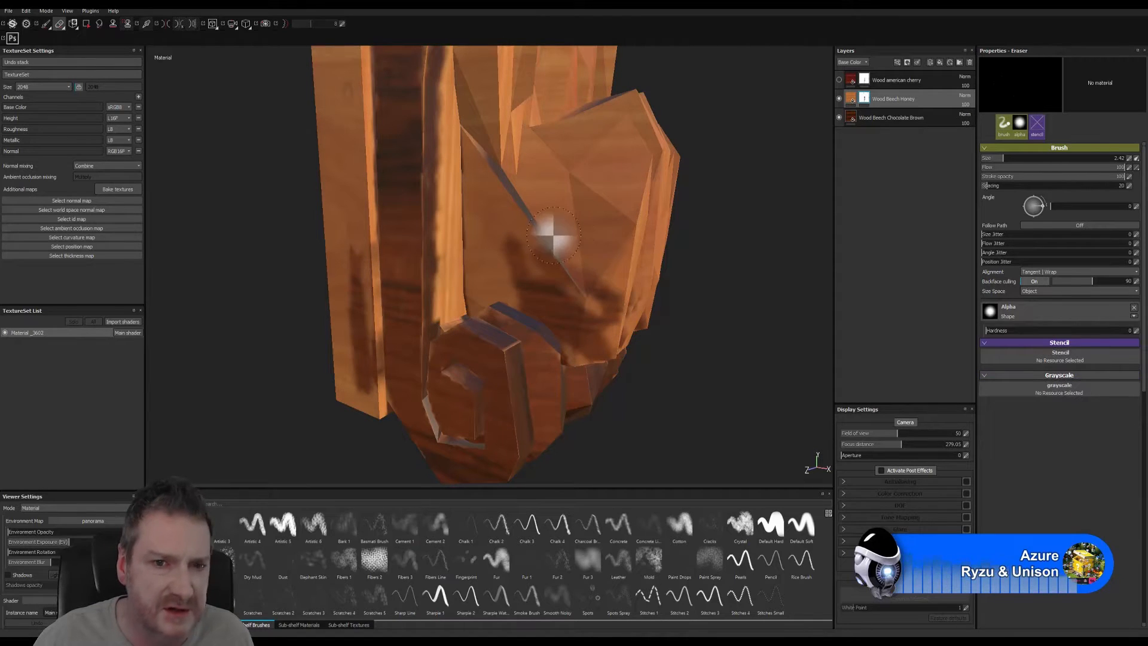
pyautogui.keyDown('ctrl'); pyautogui.moveTo(554, 239); pyautogui.dragTo(529, 245, button='right'); pyautogui.keyUp('ctrl')
pyautogui.moveTo(539, 270)
pyautogui.mouseDown()
pyautogui.moveTo(595, 284)
pyautogui.moveTo(611, 311)
pyautogui.moveTo(601, 323)
pyautogui.moveTo(556, 303)
pyautogui.mouseUp()
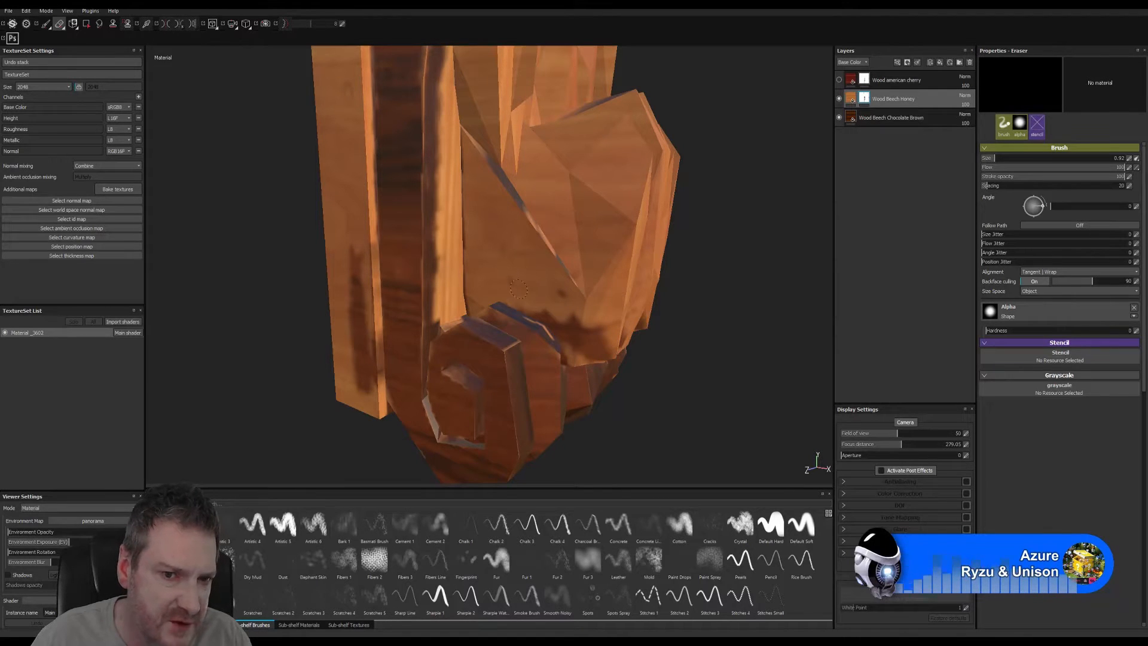
pyautogui.moveTo(566, 328)
pyautogui.mouseDown()
pyautogui.moveTo(553, 335)
pyautogui.moveTo(586, 344)
pyautogui.moveTo(611, 334)
pyautogui.moveTo(600, 348)
pyautogui.mouseUp()
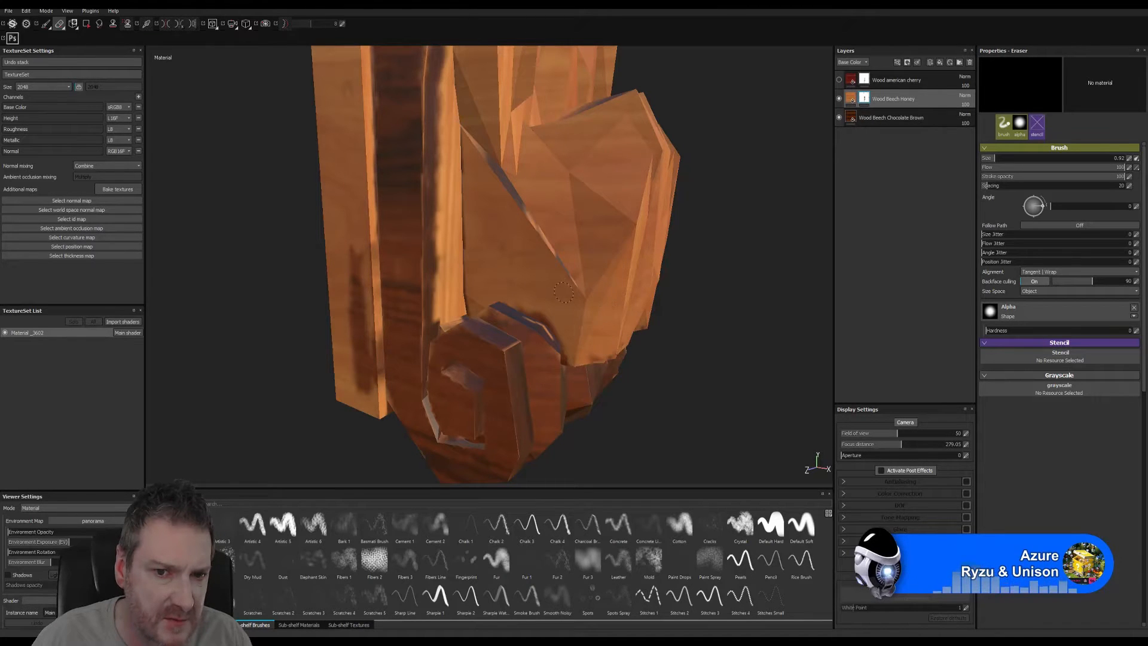
pyautogui.moveTo(345, 245)
pyautogui.mouseDown()
pyautogui.moveTo(352, 269)
pyautogui.moveTo(362, 246)
pyautogui.moveTo(355, 356)
pyautogui.moveTo(350, 313)
pyautogui.moveTo(368, 374)
pyautogui.moveTo(359, 386)
pyautogui.mouseUp()
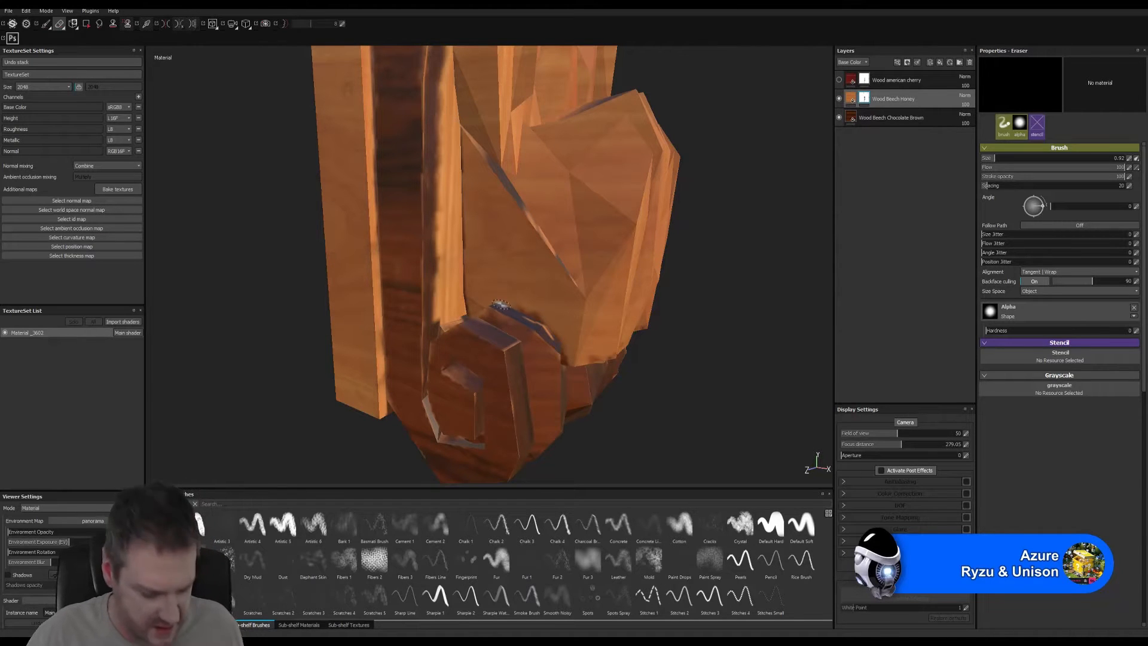
# - Reduce the paint brush to 1.67 and mask the leftover honey streaks off the end scroll block's top and the adjacent carved edge
pyautogui.moveTo(536, 295)
pyautogui.keyDown('alt'); pyautogui.mouseDown()
pyautogui.moveTo(569, 357)
pyautogui.moveTo(589, 344)
pyautogui.moveTo(682, 346)
pyautogui.moveTo(669, 400)
pyautogui.moveTo(657, 379)
pyautogui.moveTo(631, 385)
pyautogui.moveTo(526, 240)
pyautogui.mouseUp(); pyautogui.keyUp('alt')
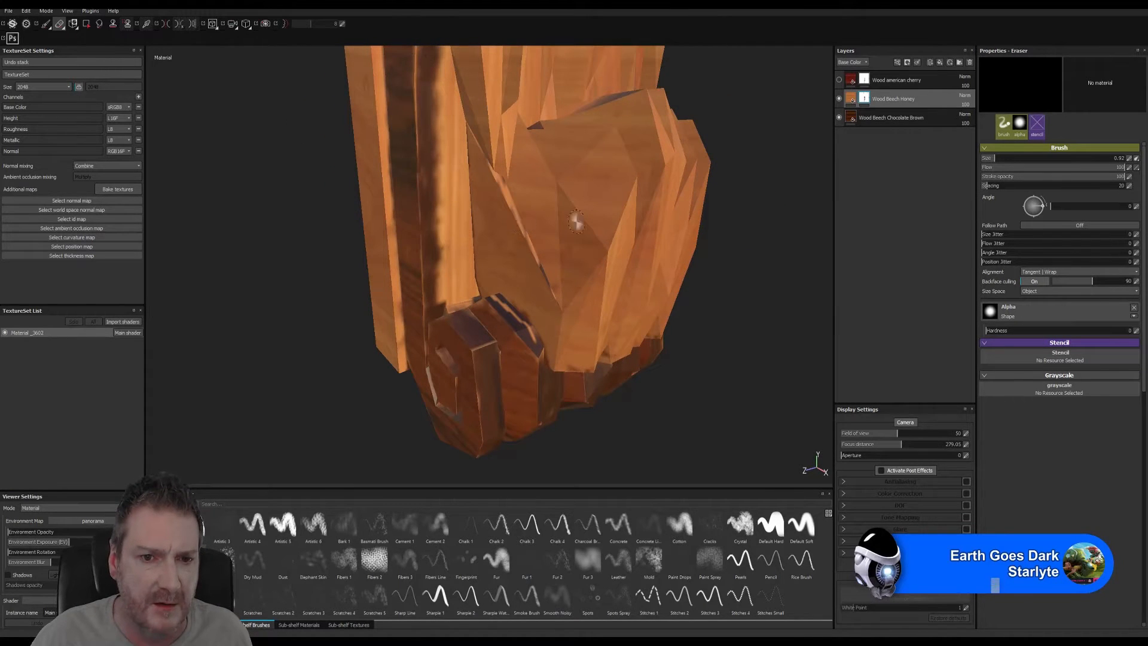
pyautogui.keyDown('alt'); pyautogui.moveTo(568, 299); pyautogui.dragTo(589, 336); pyautogui.keyUp('alt')
pyautogui.keyDown('alt'); pyautogui.moveTo(590, 336); pyautogui.dragTo(528, 318, button='right'); pyautogui.keyUp('alt')
pyautogui.keyDown('alt'); pyautogui.moveTo(528, 318); pyautogui.dragTo(658, 350); pyautogui.keyUp('alt')
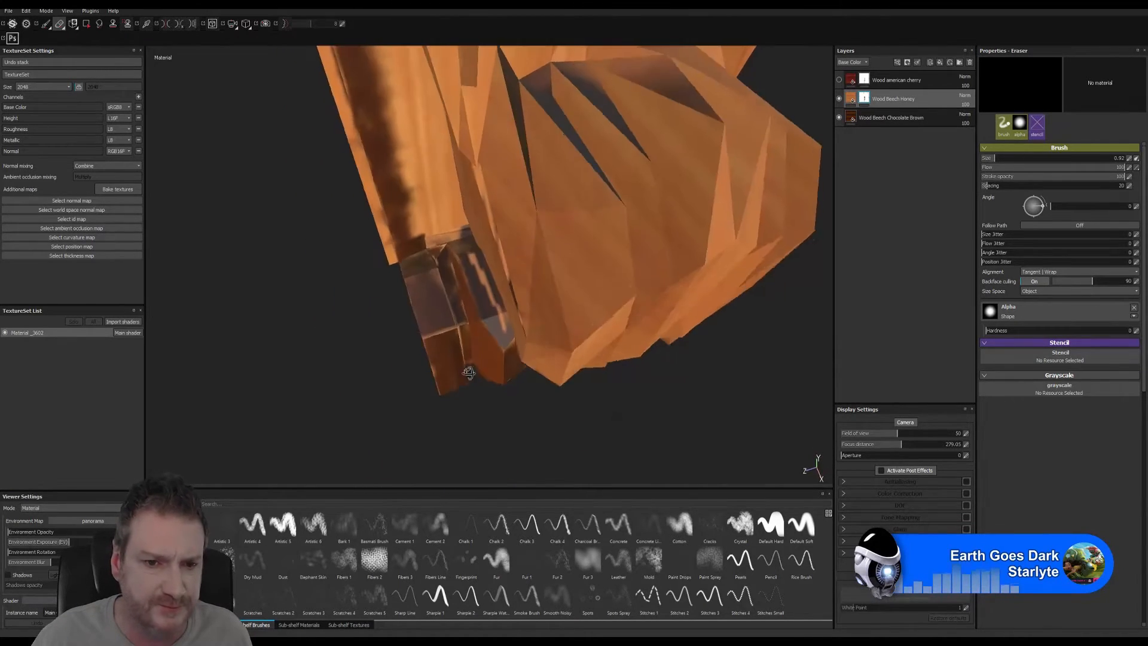
pyautogui.keyDown('alt'); pyautogui.moveTo(658, 350); pyautogui.dragTo(723, 363, button='right'); pyautogui.keyUp('alt')
pyautogui.keyDown('alt'); pyautogui.moveTo(667, 269); pyautogui.dragTo(689, 290); pyautogui.keyUp('alt')
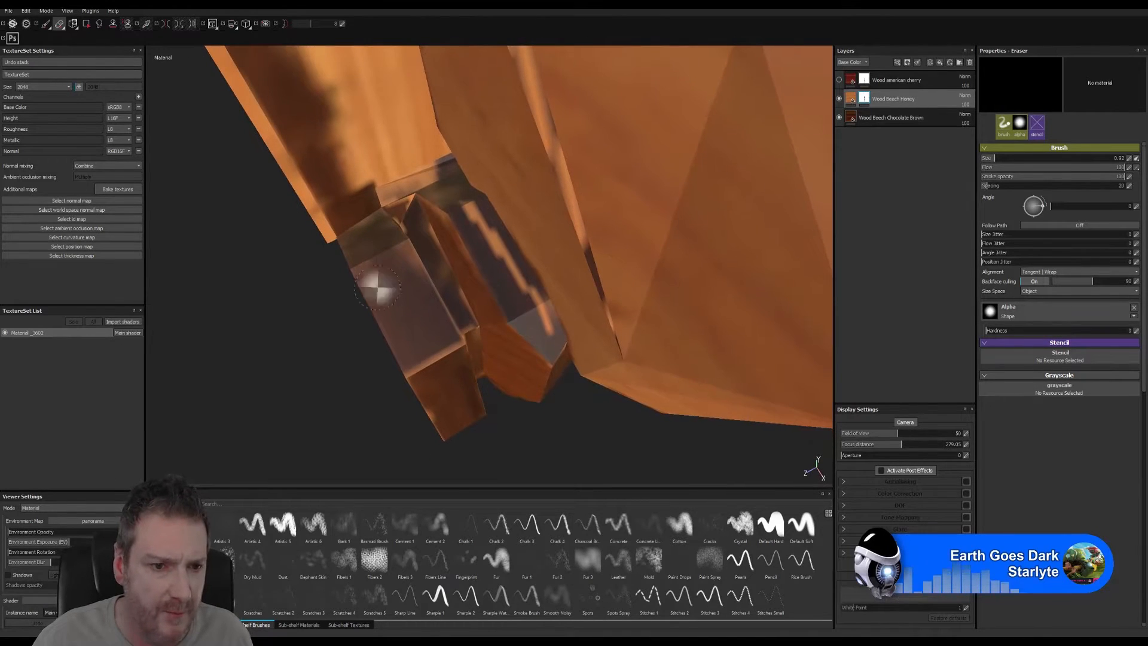
pyautogui.click(45, 23)
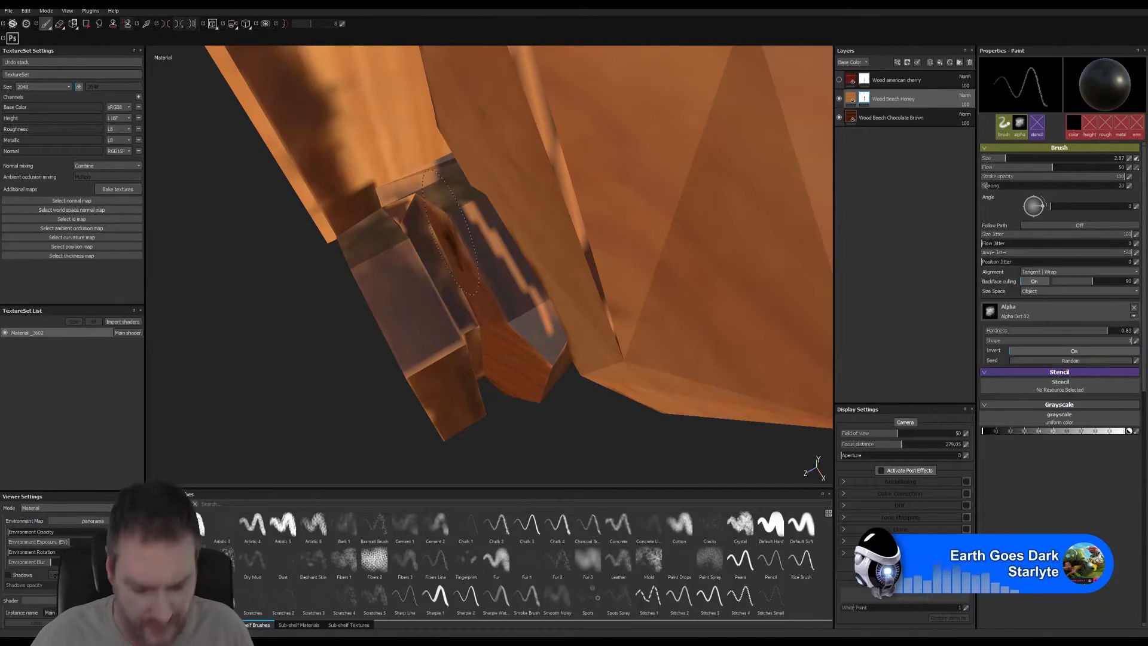
pyautogui.keyDown('ctrl'); pyautogui.moveTo(476, 234); pyautogui.dragTo(468, 233, button='right'); pyautogui.keyUp('ctrl')
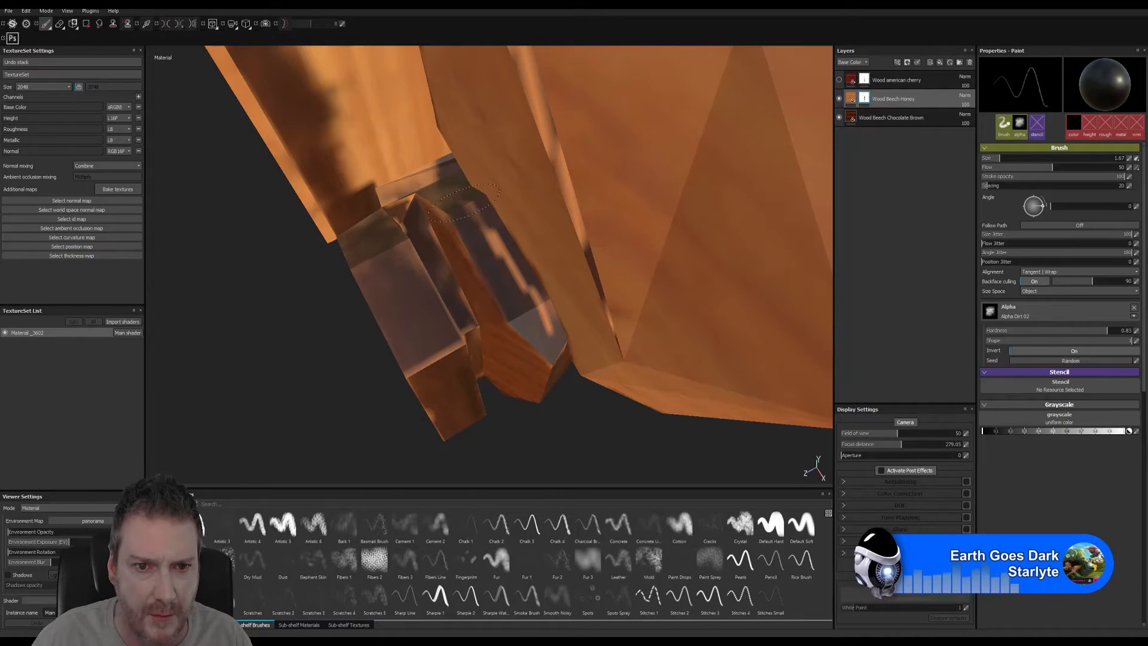
pyautogui.moveTo(492, 251)
pyautogui.mouseDown()
pyautogui.moveTo(546, 312)
pyautogui.moveTo(607, 263)
pyautogui.moveTo(621, 237)
pyautogui.mouseUp()
pyautogui.hotkey('ctrl', 'z')
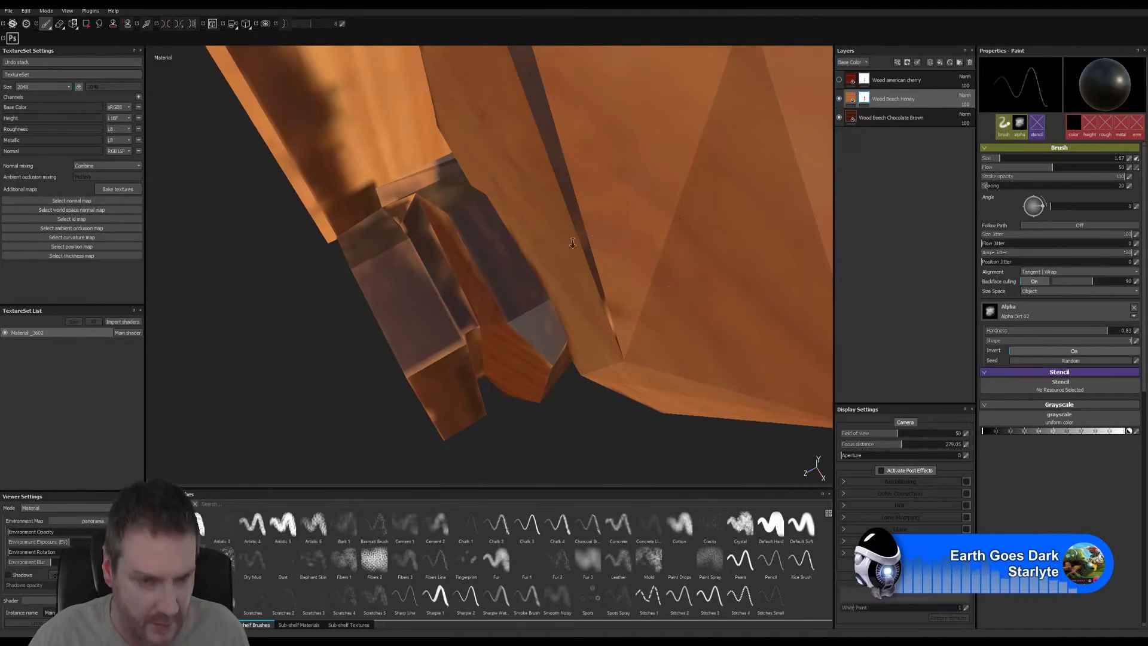
# - Show the Wood american cherry layer and select its mask for painting
pyautogui.keyDown('alt'); pyautogui.moveTo(203, 323); pyautogui.dragTo(281, 311); pyautogui.keyUp('alt')
pyautogui.keyDown('alt'); pyautogui.moveTo(281, 311); pyautogui.dragTo(251, 336, button='right'); pyautogui.keyUp('alt')
pyautogui.keyDown('alt'); pyautogui.moveTo(556, 347); pyautogui.dragTo(398, 255); pyautogui.keyUp('alt')
pyautogui.keyDown('alt'); pyautogui.moveTo(397, 255); pyautogui.dragTo(226, 346, button='right'); pyautogui.keyUp('alt')
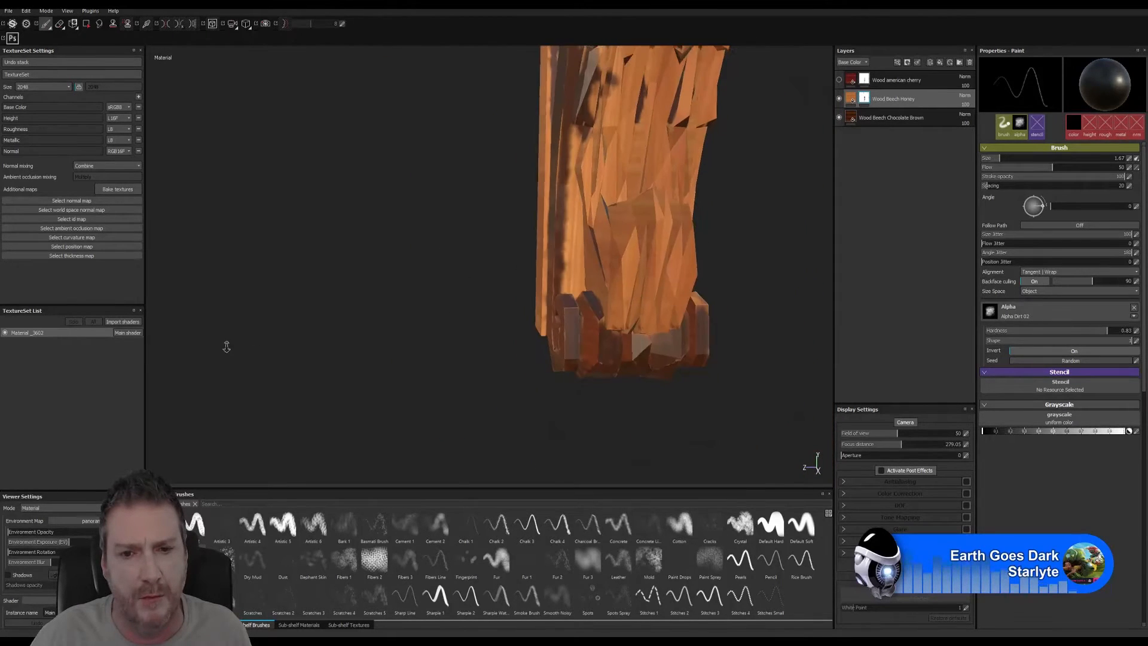
pyautogui.moveTo(526, 305)
pyautogui.keyDown('alt'); pyautogui.mouseDown()
pyautogui.moveTo(621, 291)
pyautogui.moveTo(642, 308)
pyautogui.mouseUp(); pyautogui.keyUp('alt')
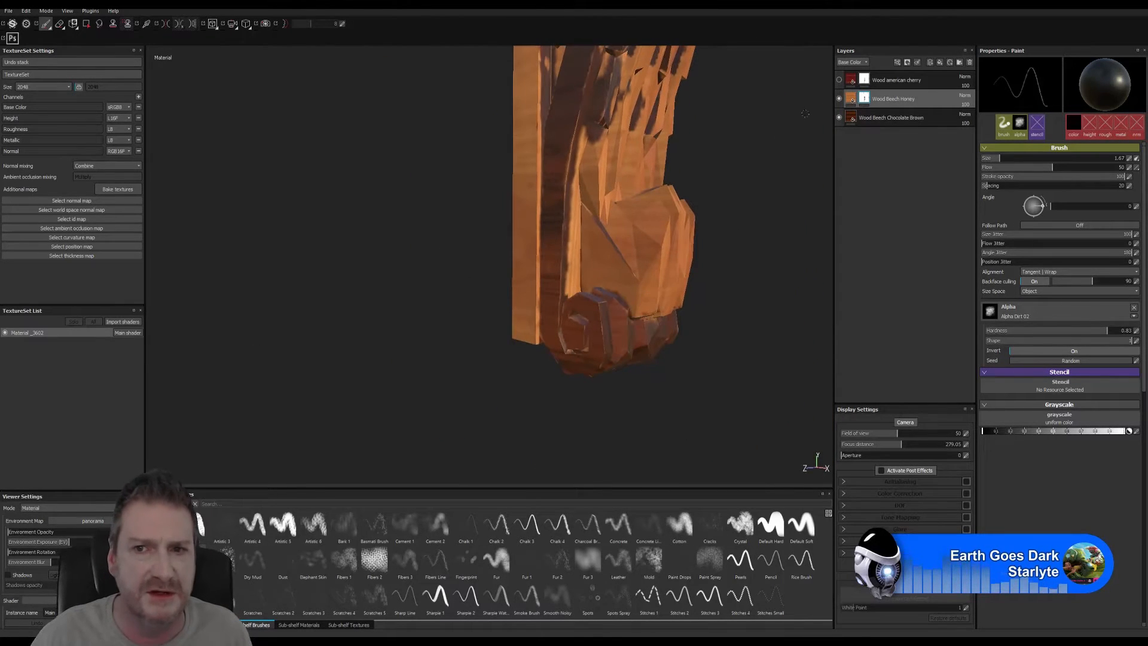
pyautogui.click(839, 80)
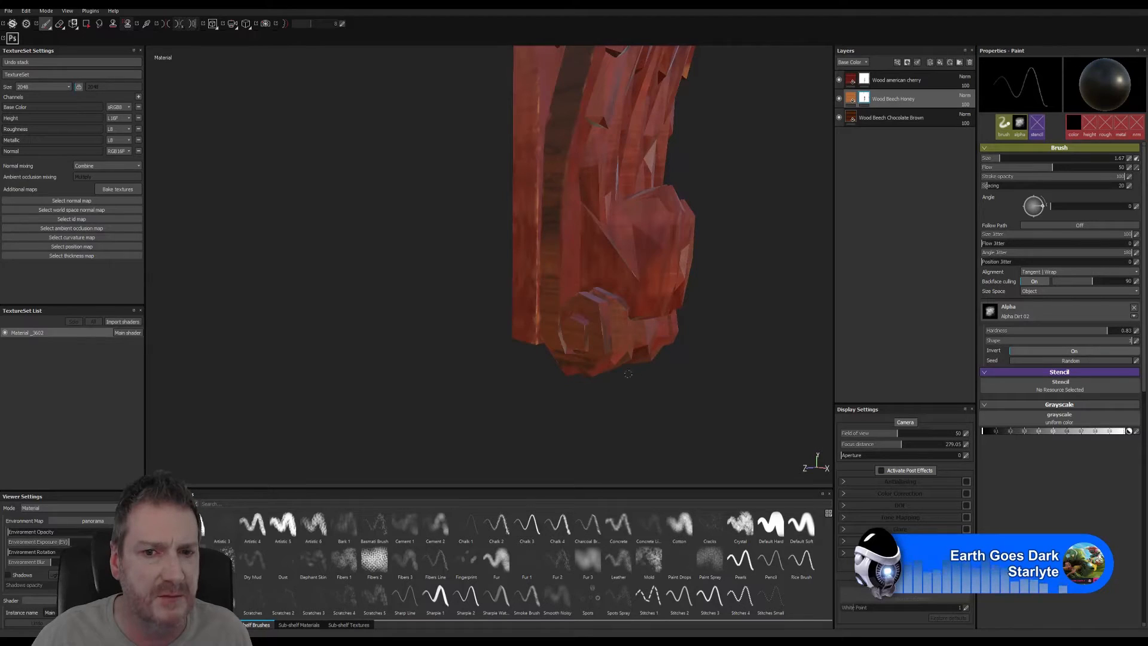
pyautogui.keyDown('alt'); pyautogui.moveTo(628, 374); pyautogui.dragTo(599, 340); pyautogui.keyUp('alt')
pyautogui.keyDown('alt'); pyautogui.moveTo(598, 339); pyautogui.dragTo(719, 306, button='right'); pyautogui.keyUp('alt')
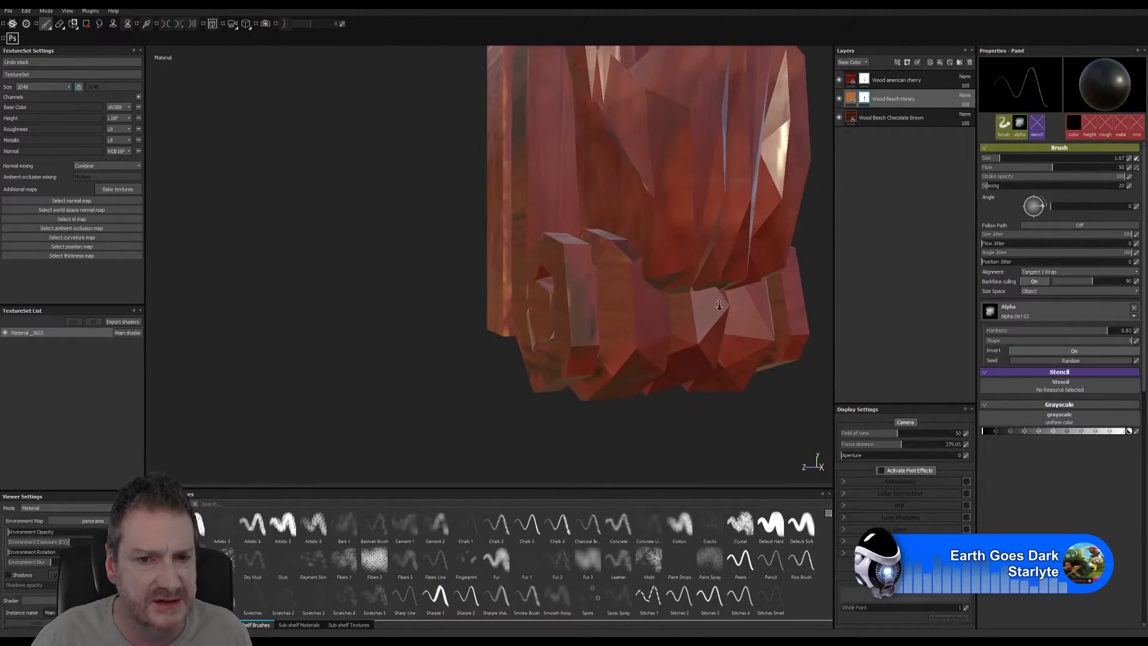
pyautogui.click(837, 83)
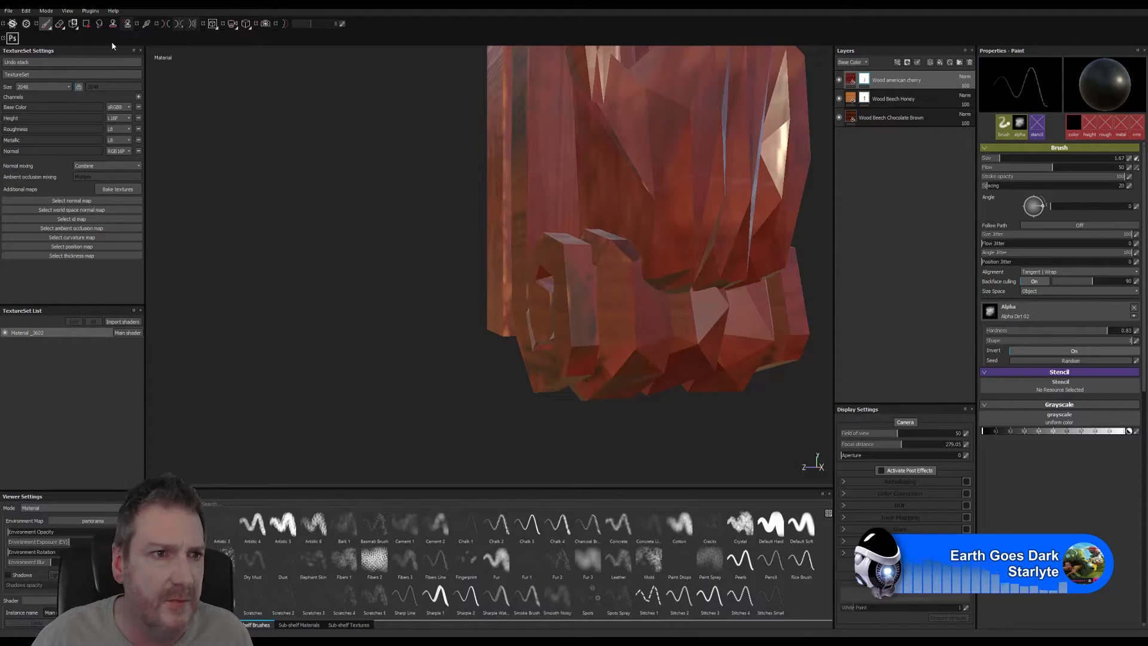
pyautogui.click(60, 25)
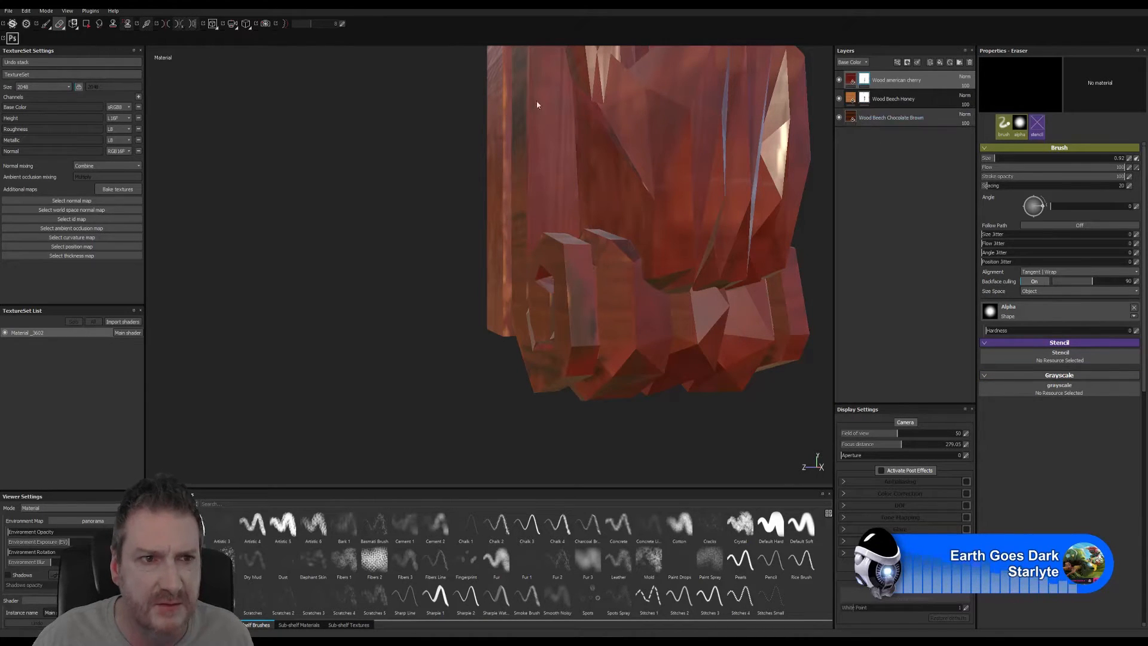
pyautogui.click(46, 23)
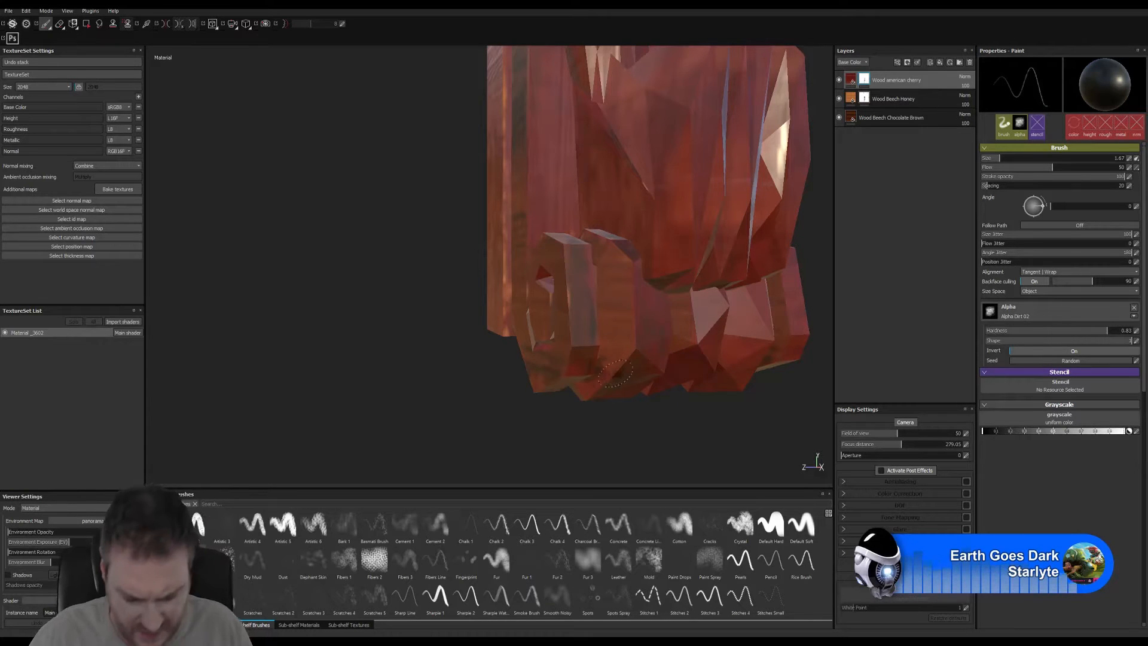
# - Enlarge the paint brush to 5.27 and mask the cherry wood off the lower edge of the base block on its front and sides
pyautogui.press(']')
pyautogui.press(']')
pyautogui.press(']')
pyautogui.press(']')
pyautogui.press(']')
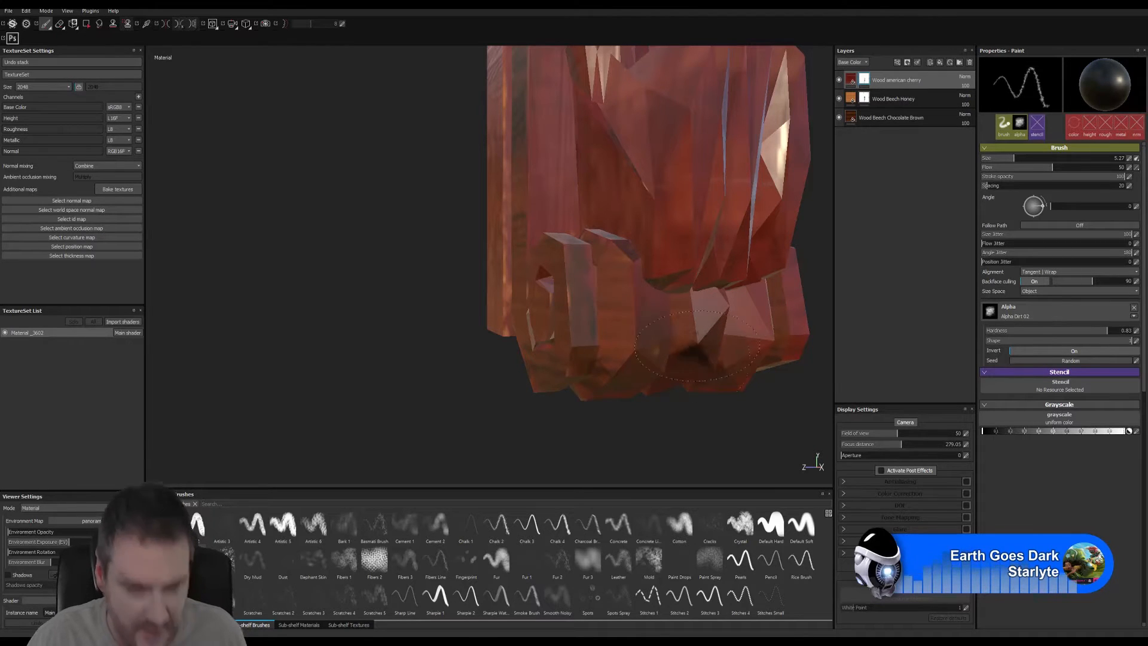
pyautogui.keyDown('alt'); pyautogui.moveTo(677, 362); pyautogui.dragTo(542, 399, button='right'); pyautogui.keyUp('alt')
pyautogui.keyDown('alt'); pyautogui.moveTo(685, 347); pyautogui.dragTo(526, 379); pyautogui.keyUp('alt')
pyautogui.keyDown('alt'); pyautogui.moveTo(734, 364); pyautogui.dragTo(510, 364); pyautogui.keyUp('alt')
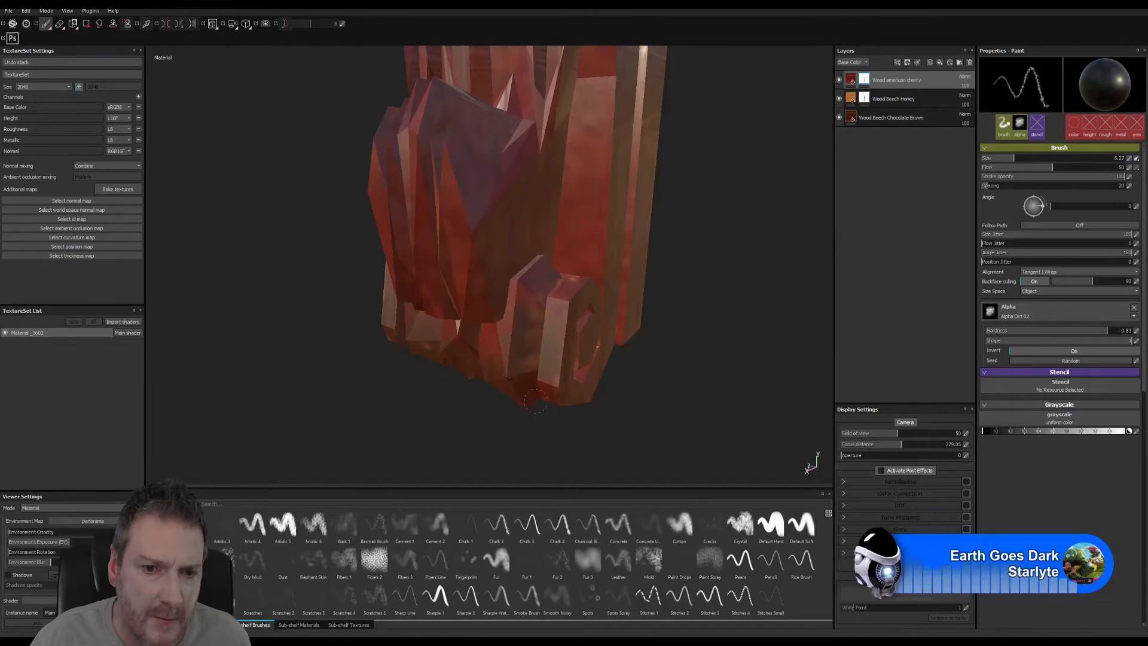
pyautogui.moveTo(648, 428)
pyautogui.keyDown('alt'); pyautogui.mouseDown()
pyautogui.moveTo(659, 326)
pyautogui.moveTo(689, 269)
pyautogui.moveTo(670, 335)
pyautogui.mouseUp(); pyautogui.keyUp('alt')
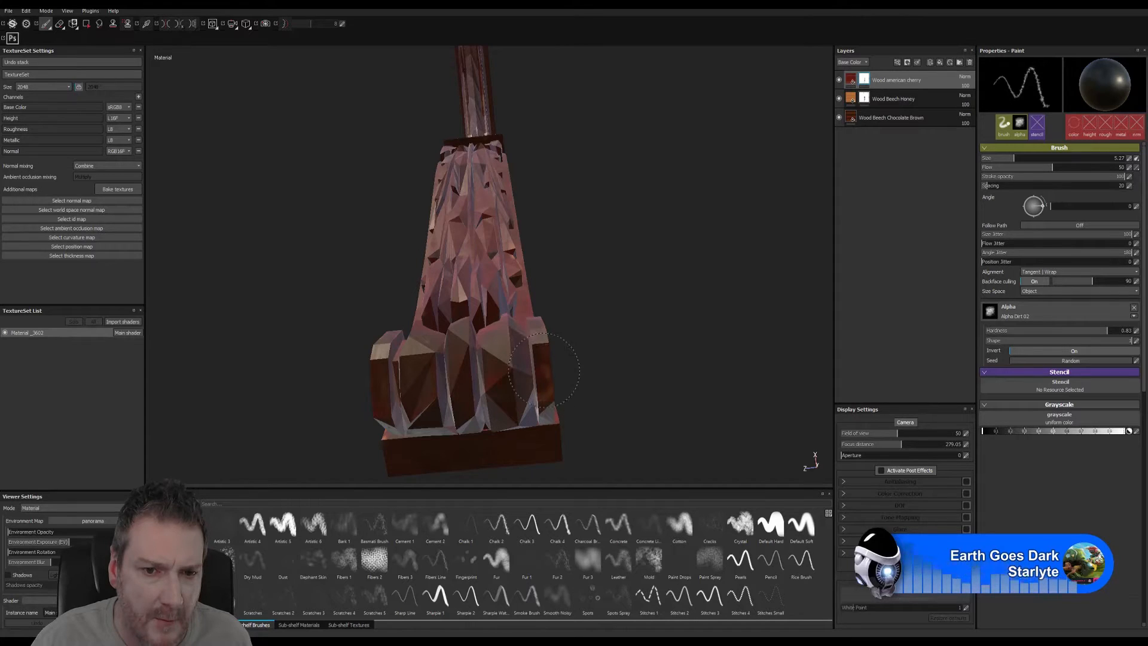
# - Reduce the paint brush to 3.59 and mask more of the cherry wood off the front faces of the base block
pyautogui.keyDown('alt'); pyautogui.moveTo(602, 280); pyautogui.dragTo(615, 335); pyautogui.keyUp('alt')
pyautogui.keyDown('alt'); pyautogui.moveTo(615, 335); pyautogui.dragTo(665, 406, button='right'); pyautogui.keyUp('alt')
pyautogui.keyDown('alt'); pyautogui.moveTo(605, 290); pyautogui.dragTo(593, 359); pyautogui.keyUp('alt')
pyautogui.keyDown('alt'); pyautogui.moveTo(592, 350); pyautogui.dragTo(638, 460, button='right'); pyautogui.keyUp('alt')
pyautogui.keyDown('alt'); pyautogui.moveTo(554, 333); pyautogui.dragTo(616, 349); pyautogui.keyUp('alt')
pyautogui.press('[')
pyautogui.press('[')
pyautogui.press('[')
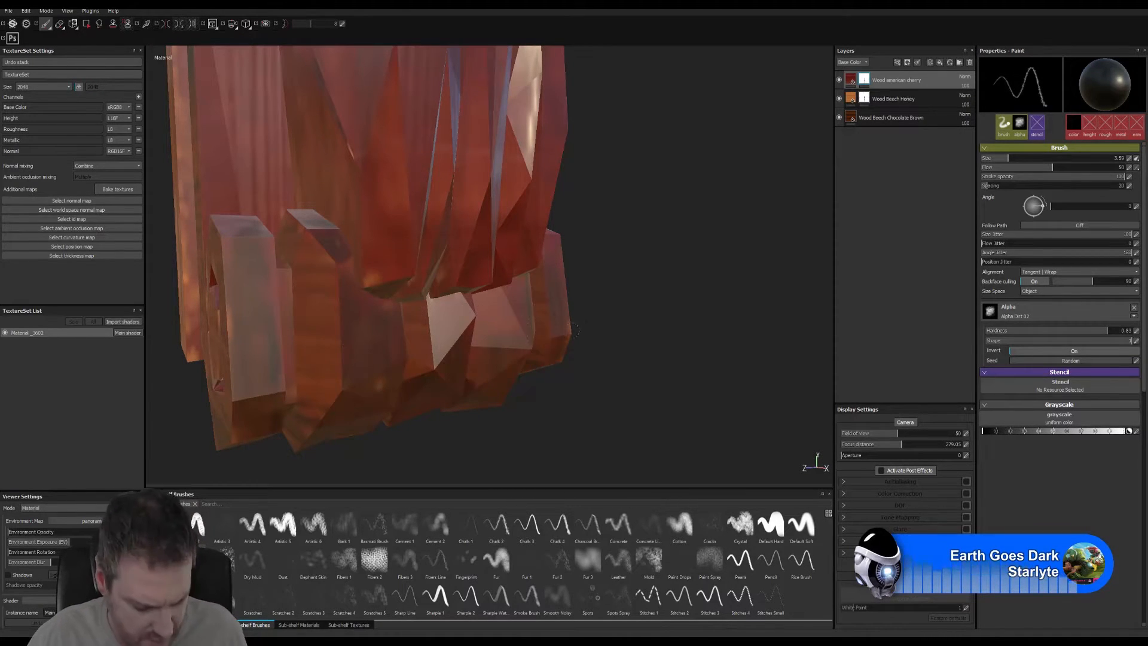
pyautogui.keyDown('alt'); pyautogui.moveTo(531, 343); pyautogui.dragTo(394, 332); pyautogui.keyUp('alt')
pyautogui.keyDown('alt'); pyautogui.moveTo(493, 319); pyautogui.dragTo(487, 319); pyautogui.keyUp('alt')
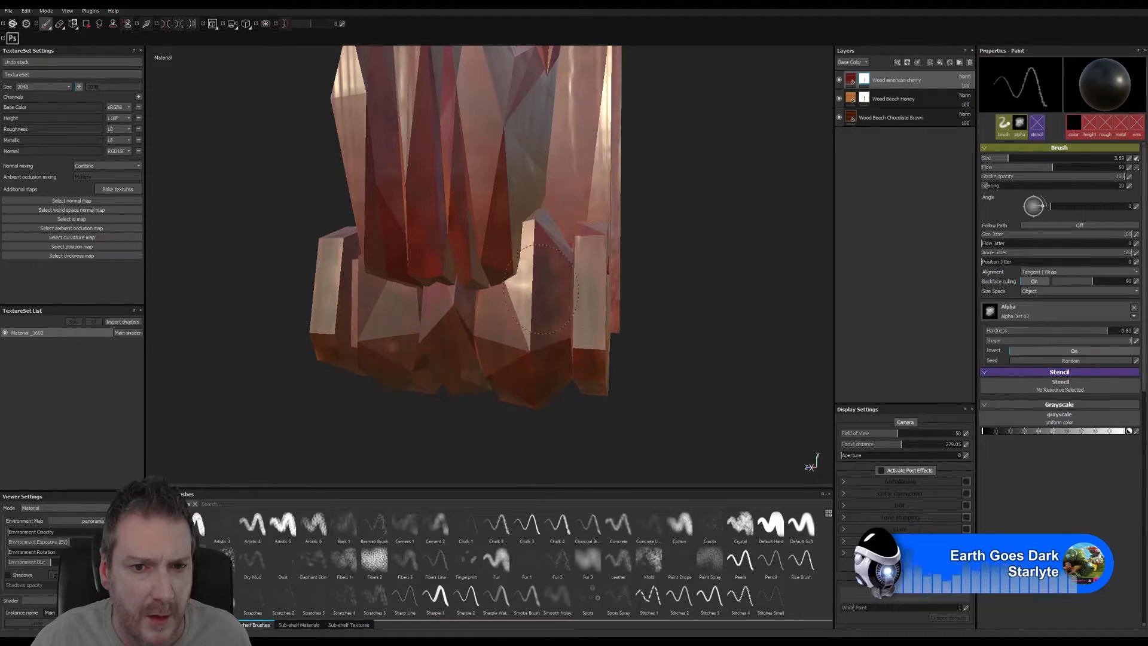
pyautogui.keyDown('alt'); pyautogui.moveTo(679, 314); pyautogui.dragTo(445, 394); pyautogui.keyUp('alt')
# - Paint the cherry layer's mask over the tops and inner faces of the end scroll blocks on both sides of the base
pyautogui.moveTo(581, 250); pyautogui.dragTo(600, 222)
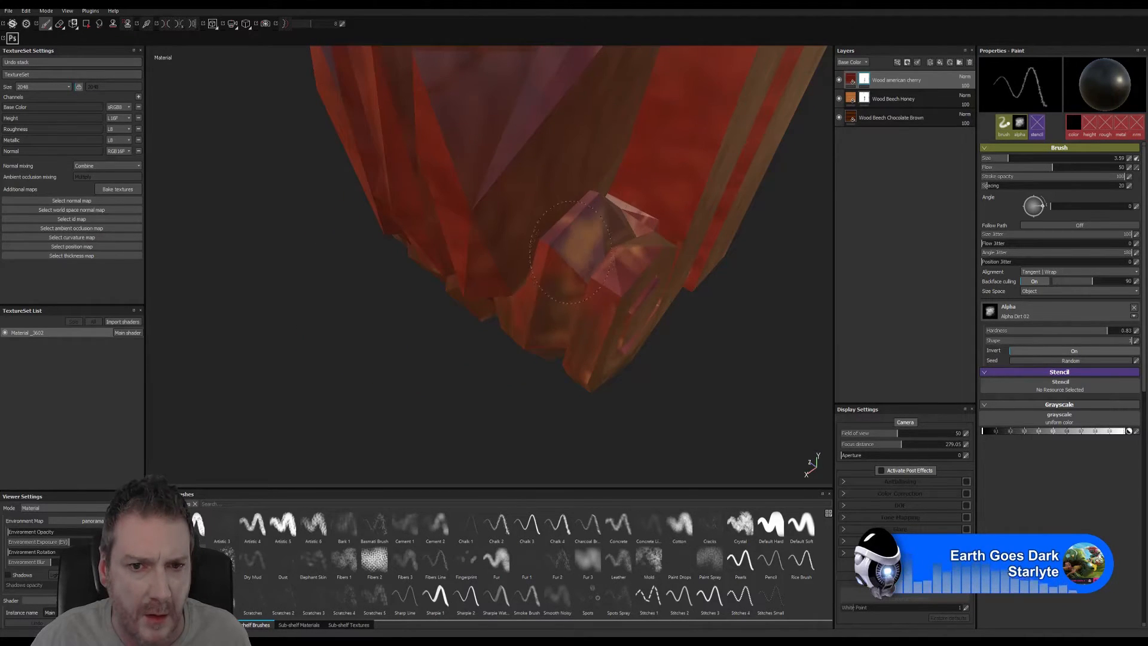
pyautogui.moveTo(547, 291)
pyautogui.mouseDown()
pyautogui.moveTo(578, 299)
pyautogui.moveTo(636, 262)
pyautogui.mouseUp()
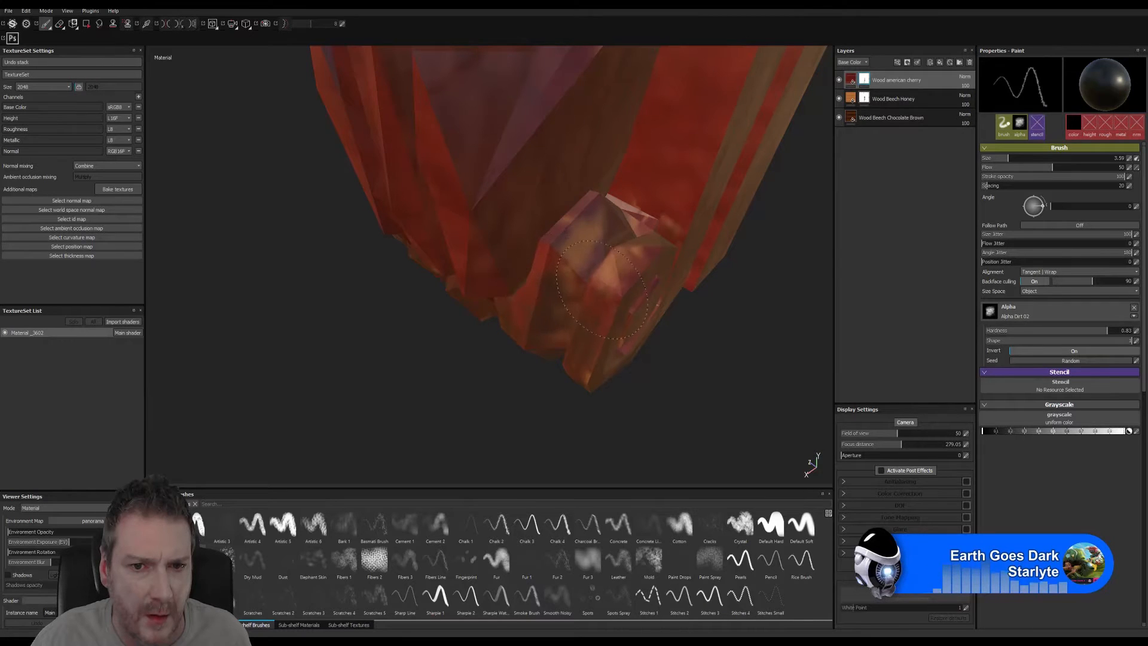
pyautogui.keyDown('alt'); pyautogui.moveTo(596, 399); pyautogui.dragTo(584, 387, button='right'); pyautogui.keyUp('alt')
pyautogui.moveTo(584, 387)
pyautogui.keyDown('alt'); pyautogui.mouseDown()
pyautogui.moveTo(403, 389)
pyautogui.moveTo(595, 323)
pyautogui.moveTo(727, 324)
pyautogui.mouseUp(); pyautogui.keyUp('alt')
pyautogui.moveTo(590, 337)
pyautogui.keyDown('alt'); pyautogui.mouseDown()
pyautogui.moveTo(582, 382)
pyautogui.moveTo(592, 380)
pyautogui.mouseUp(); pyautogui.keyUp('alt')
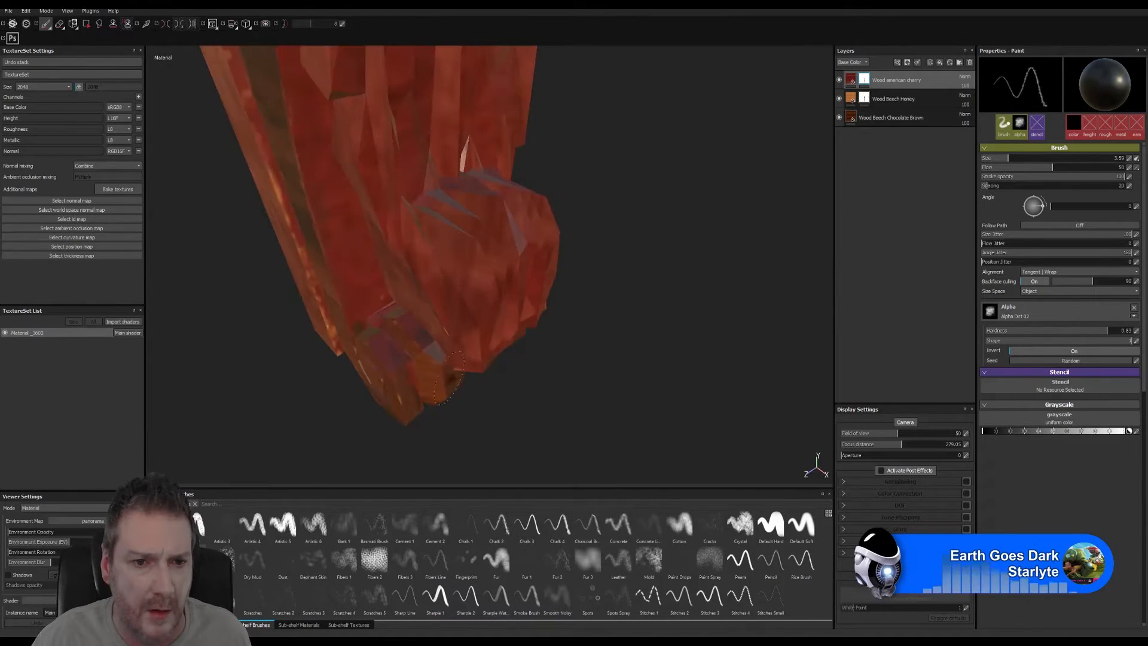
pyautogui.keyDown('alt'); pyautogui.moveTo(592, 380); pyautogui.dragTo(622, 407, button='right'); pyautogui.keyUp('alt')
pyautogui.keyDown('alt'); pyautogui.moveTo(530, 369); pyautogui.dragTo(533, 404); pyautogui.keyUp('alt')
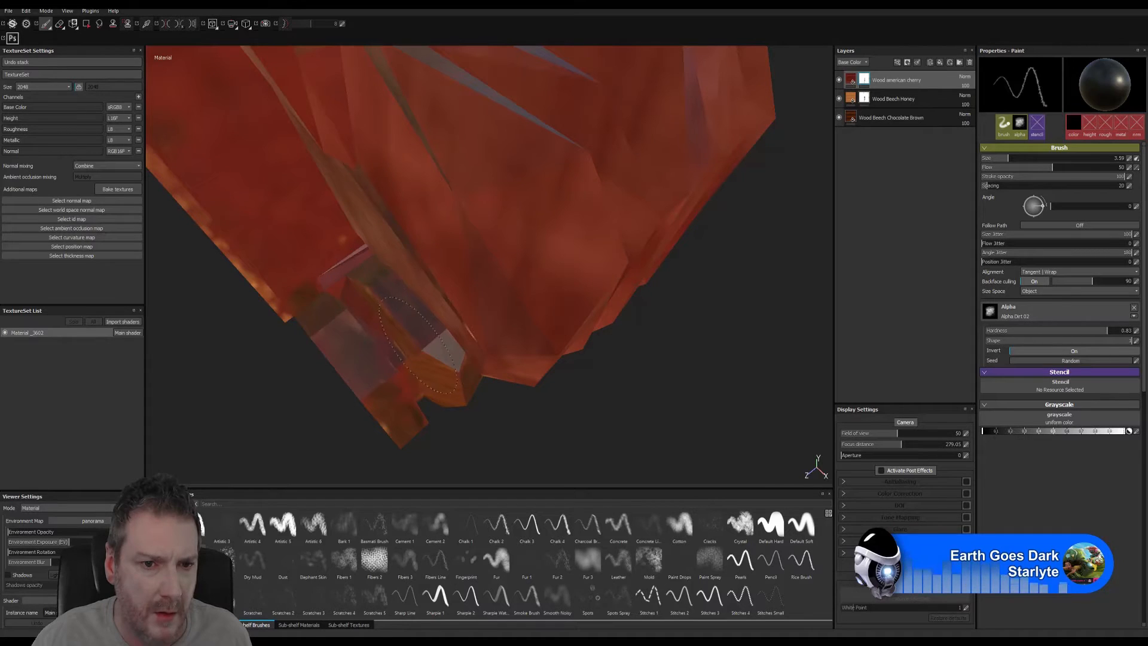
pyautogui.moveTo(419, 347)
pyautogui.keyDown('alt'); pyautogui.mouseDown()
pyautogui.moveTo(573, 302)
pyautogui.moveTo(595, 259)
pyautogui.moveTo(365, 210)
pyautogui.moveTo(379, 199)
pyautogui.moveTo(393, 302)
pyautogui.moveTo(509, 298)
pyautogui.moveTo(467, 287)
pyautogui.moveTo(462, 298)
pyautogui.moveTo(485, 318)
pyautogui.mouseUp(); pyautogui.keyUp('alt')
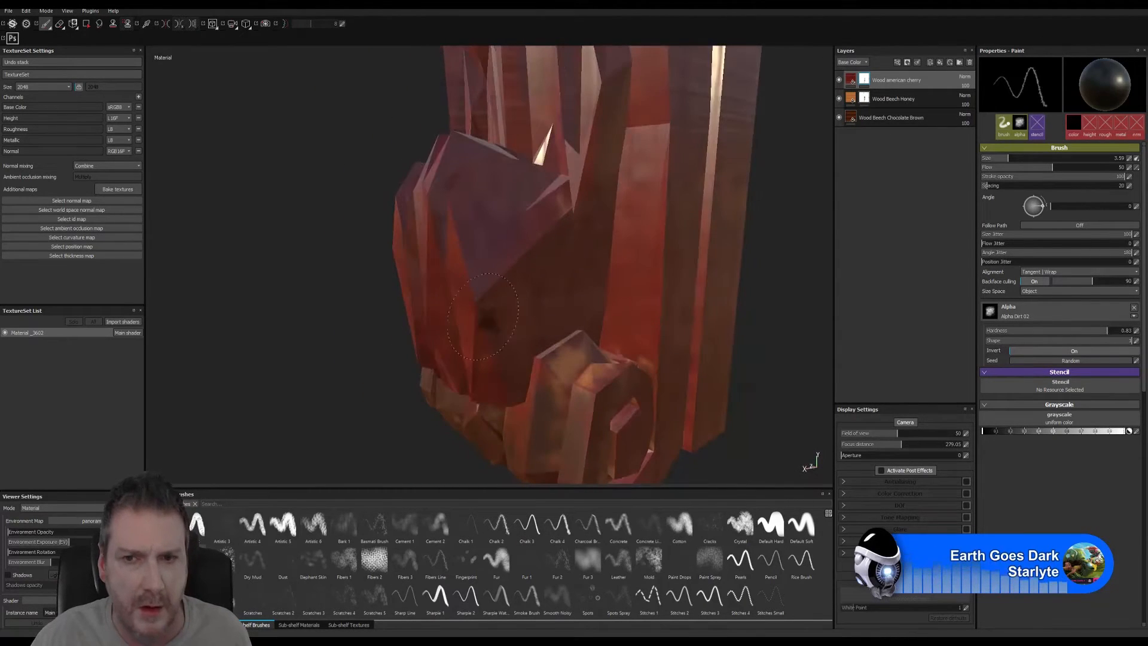
# - Paint out the honey patches on top of the end scroll block in the Wood Beech Honey mask and reselect the cherry layer
pyautogui.click(864, 100)
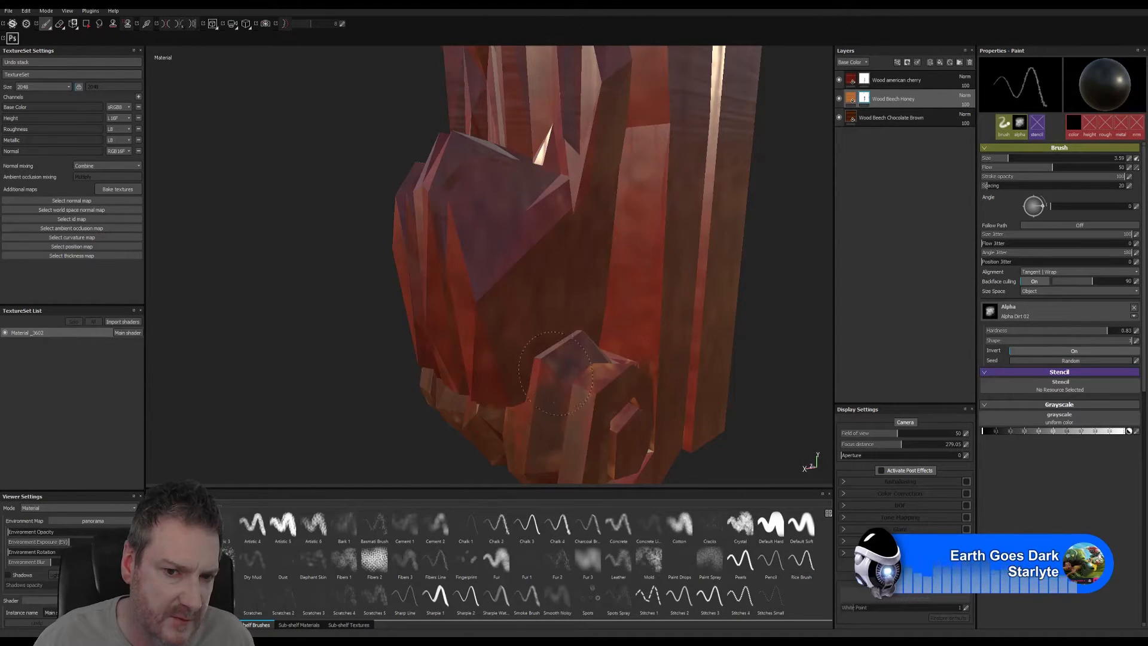
pyautogui.click(909, 80)
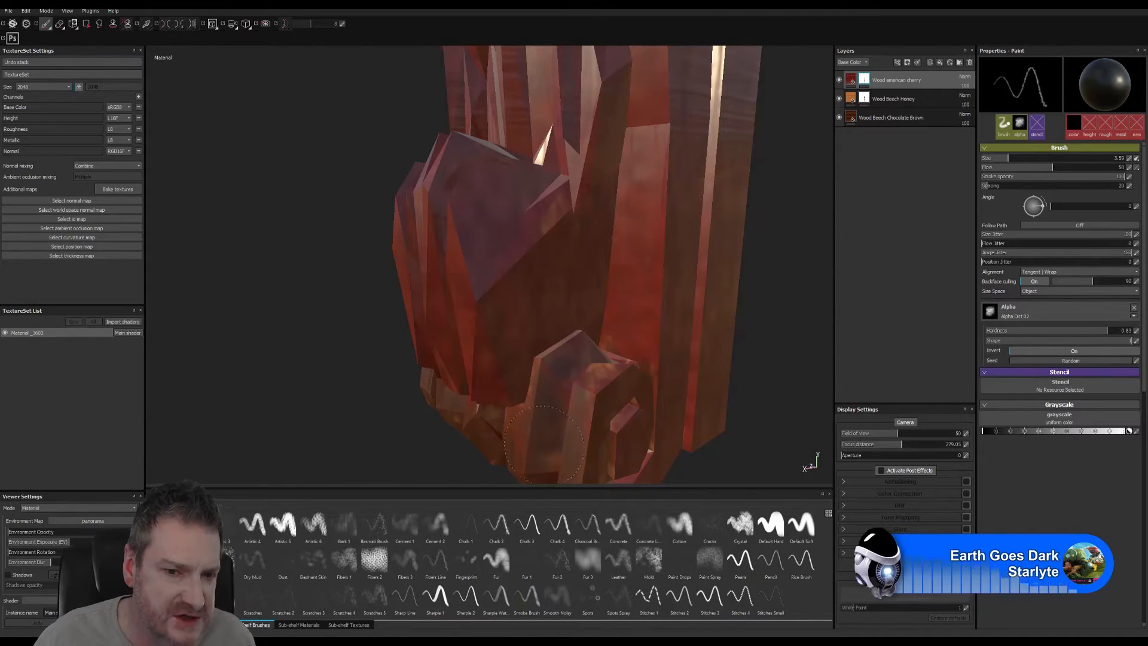
pyautogui.moveTo(455, 418)
pyautogui.keyDown('alt'); pyautogui.mouseDown()
pyautogui.moveTo(323, 397)
pyautogui.moveTo(403, 377)
pyautogui.moveTo(441, 269)
pyautogui.moveTo(753, 309)
pyautogui.mouseUp(); pyautogui.keyUp('alt')
pyautogui.keyDown('alt'); pyautogui.moveTo(622, 312); pyautogui.dragTo(636, 379); pyautogui.keyUp('alt')
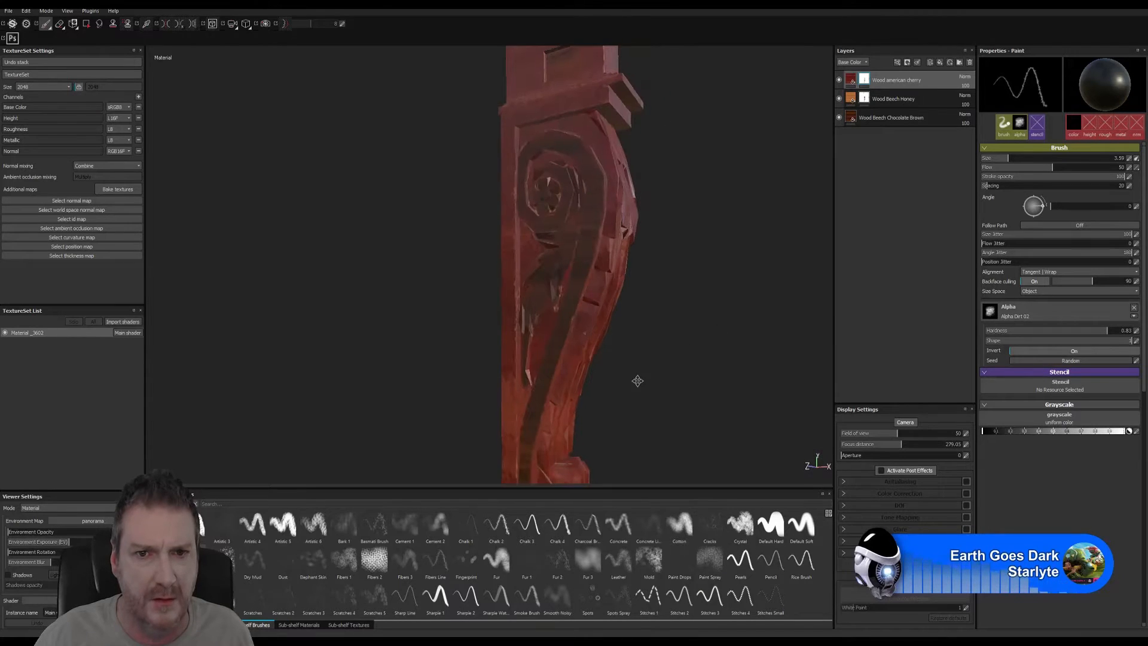
pyautogui.keyDown('alt'); pyautogui.moveTo(646, 312); pyautogui.dragTo(501, 354); pyautogui.keyUp('alt')
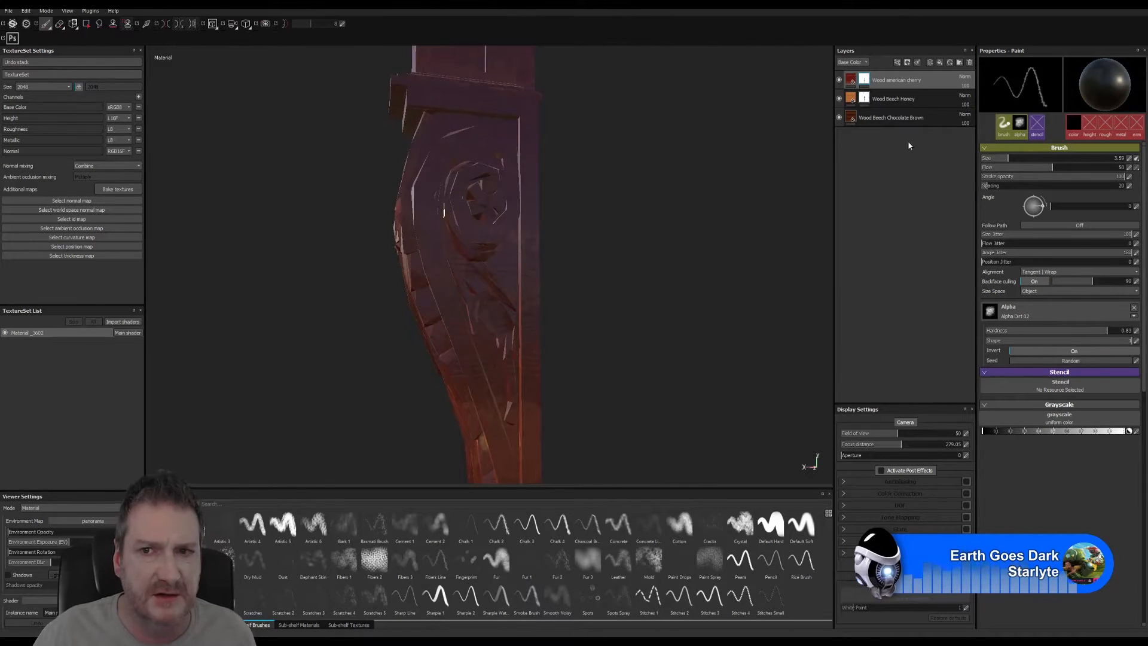
# - Hide the Wood american cherry layer and paint the Wood Beech Honey mask over the upper scroll's centre and inner spiral groove
pyautogui.click(840, 80)
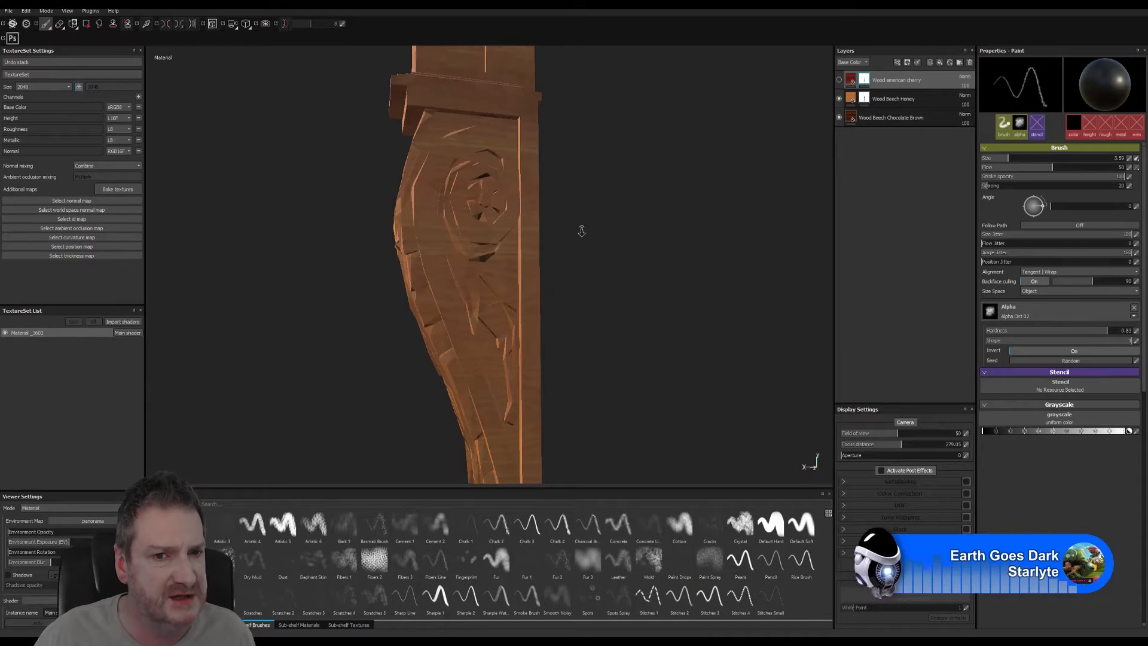
pyautogui.keyDown('alt'); pyautogui.moveTo(582, 233); pyautogui.dragTo(468, 244); pyautogui.keyUp('alt')
pyautogui.keyDown('alt'); pyautogui.moveTo(480, 234); pyautogui.dragTo(486, 269, button='middle'); pyautogui.keyUp('alt')
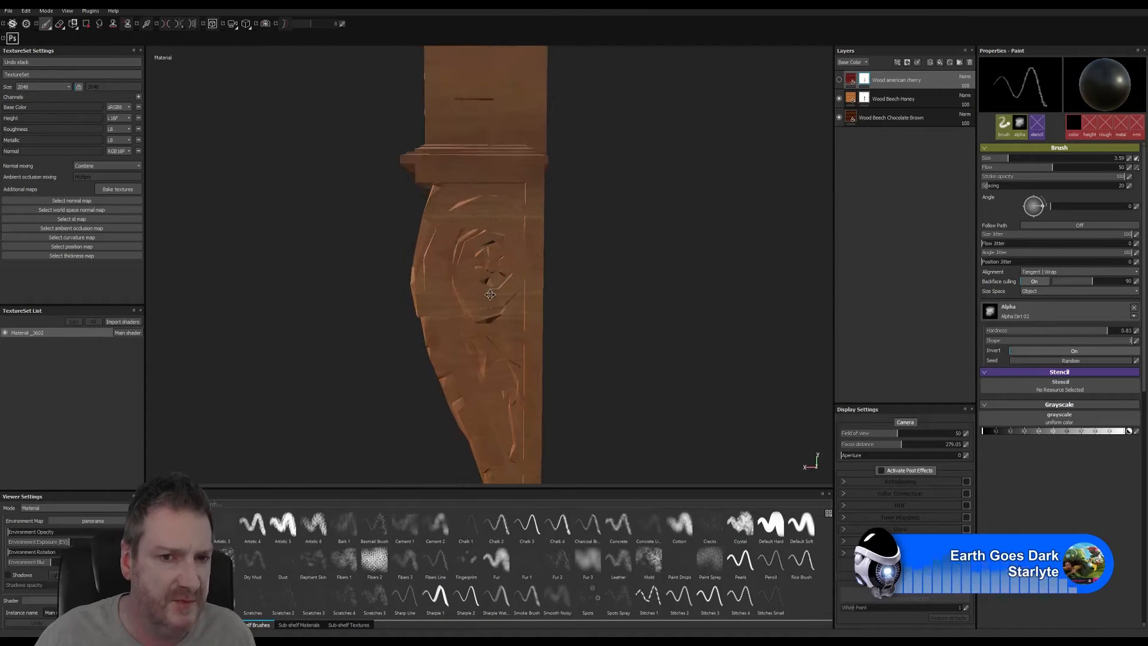
pyautogui.keyDown('alt'); pyautogui.moveTo(487, 269); pyautogui.dragTo(801, 253, button='right'); pyautogui.keyUp('alt')
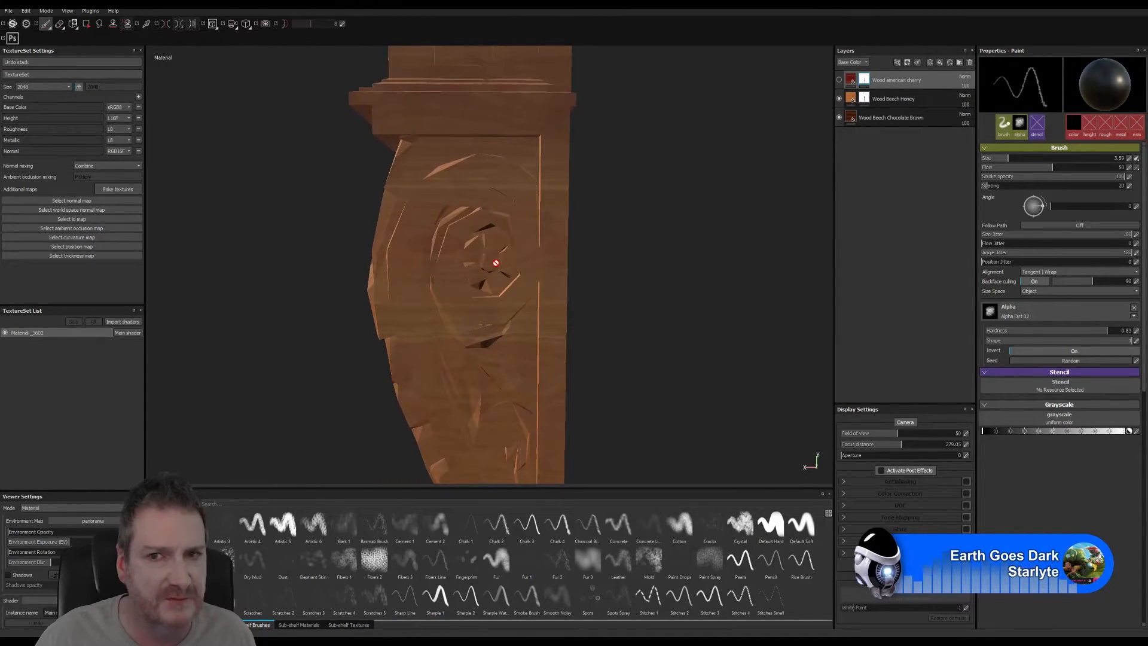
pyautogui.click(869, 101)
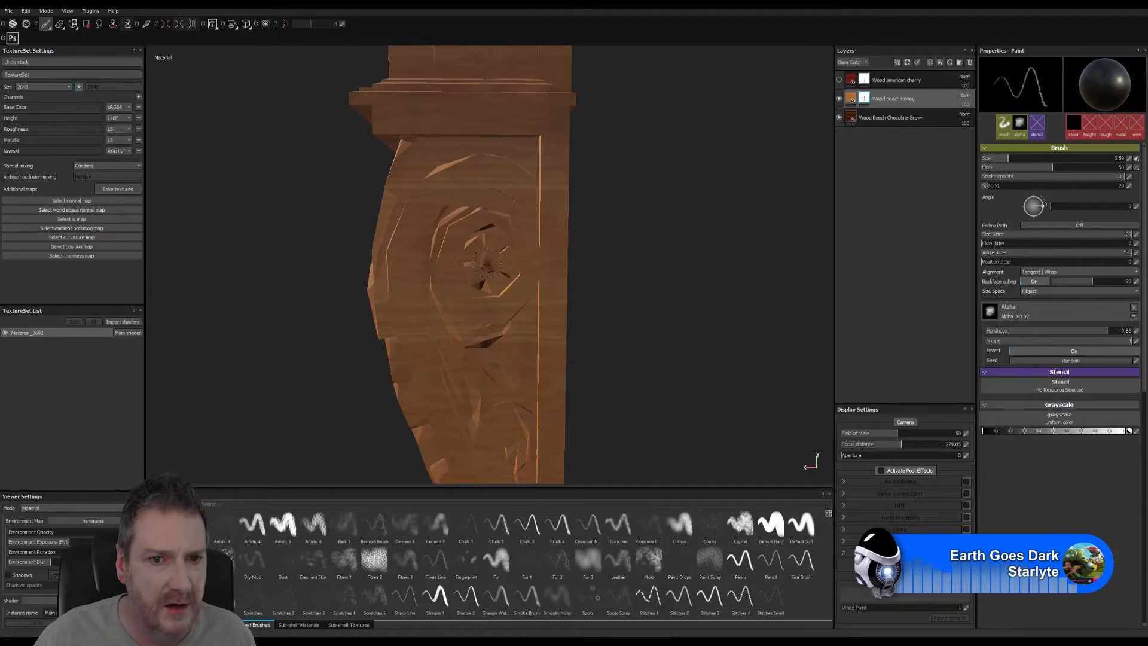
pyautogui.moveTo(487, 258); pyautogui.dragTo(476, 252)
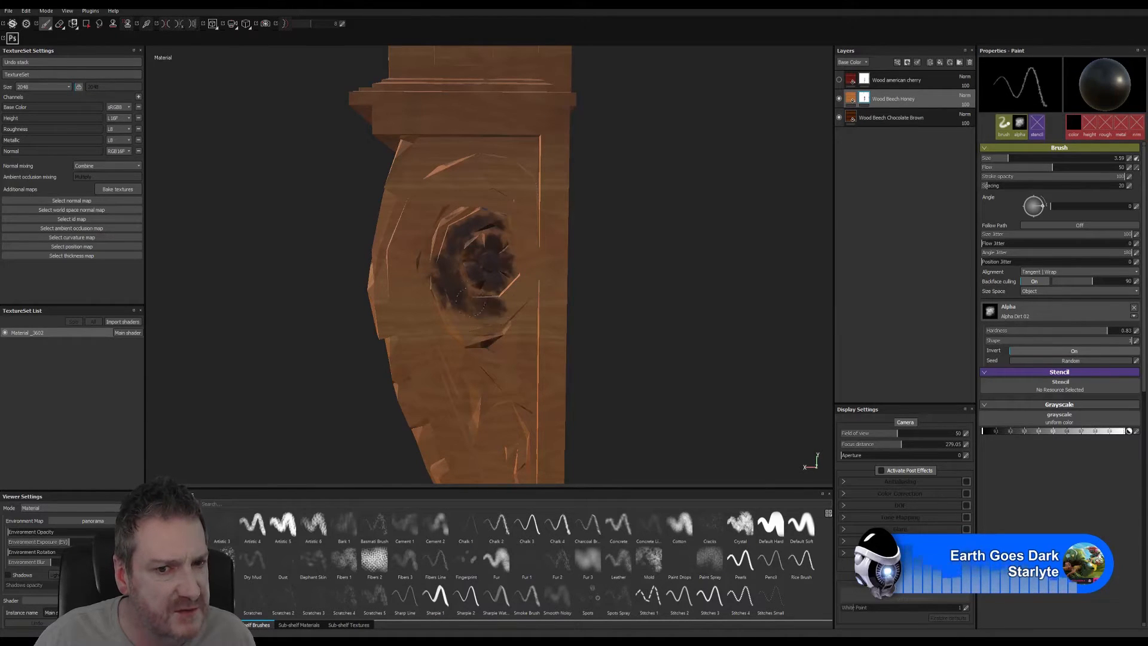
pyautogui.moveTo(491, 310)
pyautogui.mouseDown()
pyautogui.moveTo(521, 286)
pyautogui.moveTo(504, 298)
pyautogui.mouseUp()
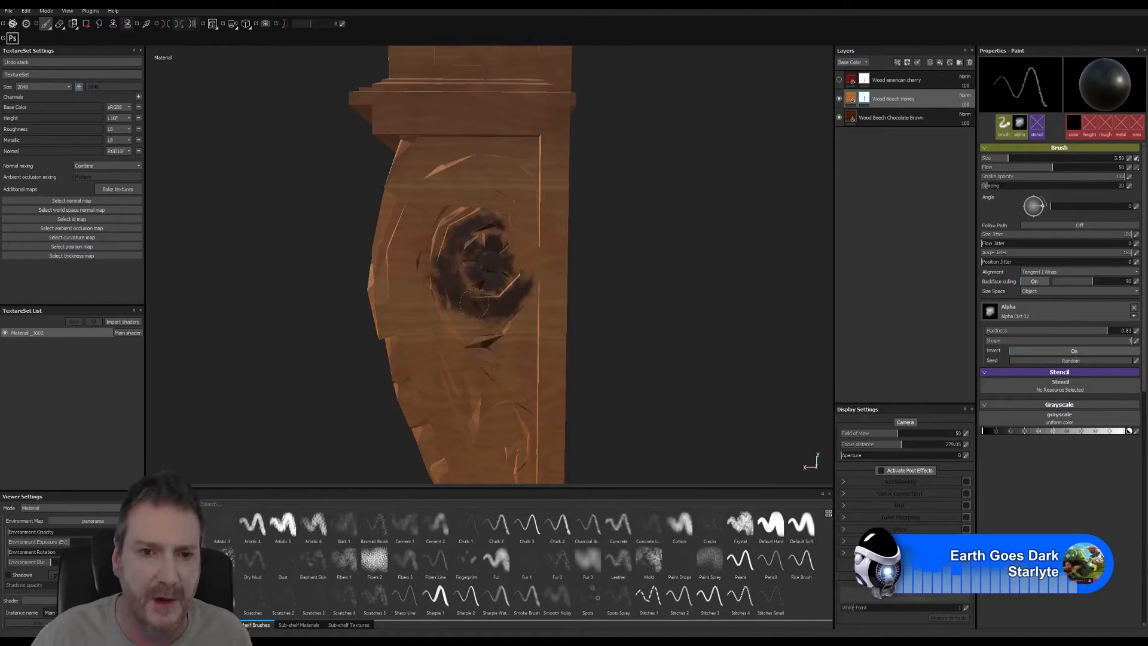
pyautogui.moveTo(518, 295)
pyautogui.keyDown('alt'); pyautogui.mouseDown()
pyautogui.moveTo(578, 259)
pyautogui.moveTo(556, 281)
pyautogui.mouseUp(); pyautogui.keyUp('alt')
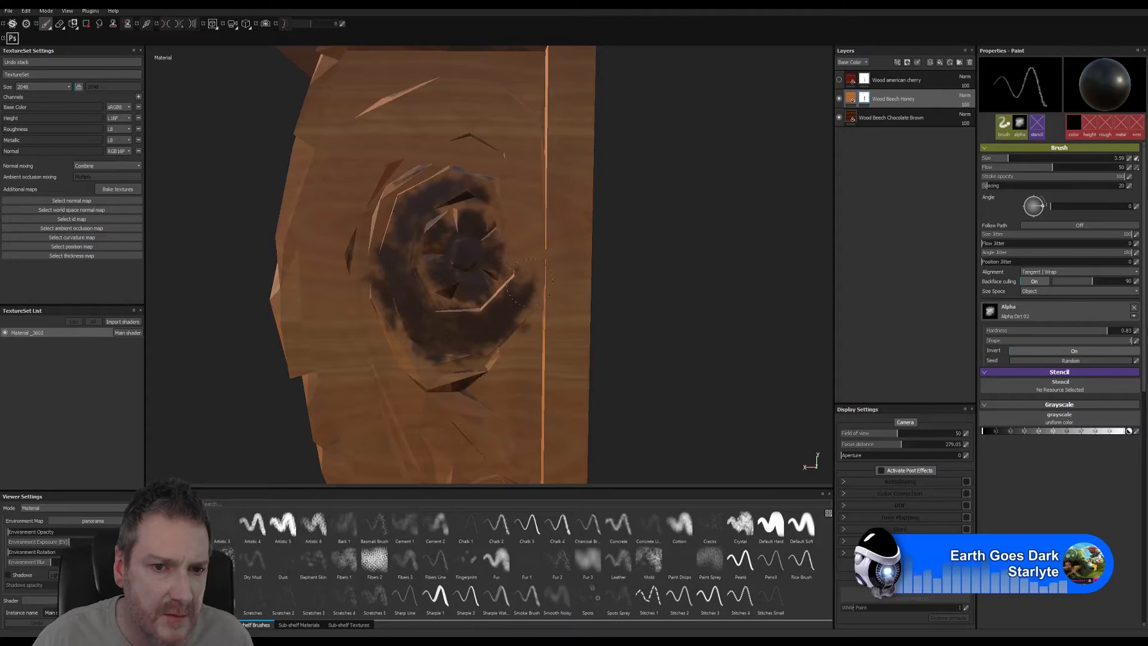
pyautogui.moveTo(513, 210); pyautogui.dragTo(529, 213)
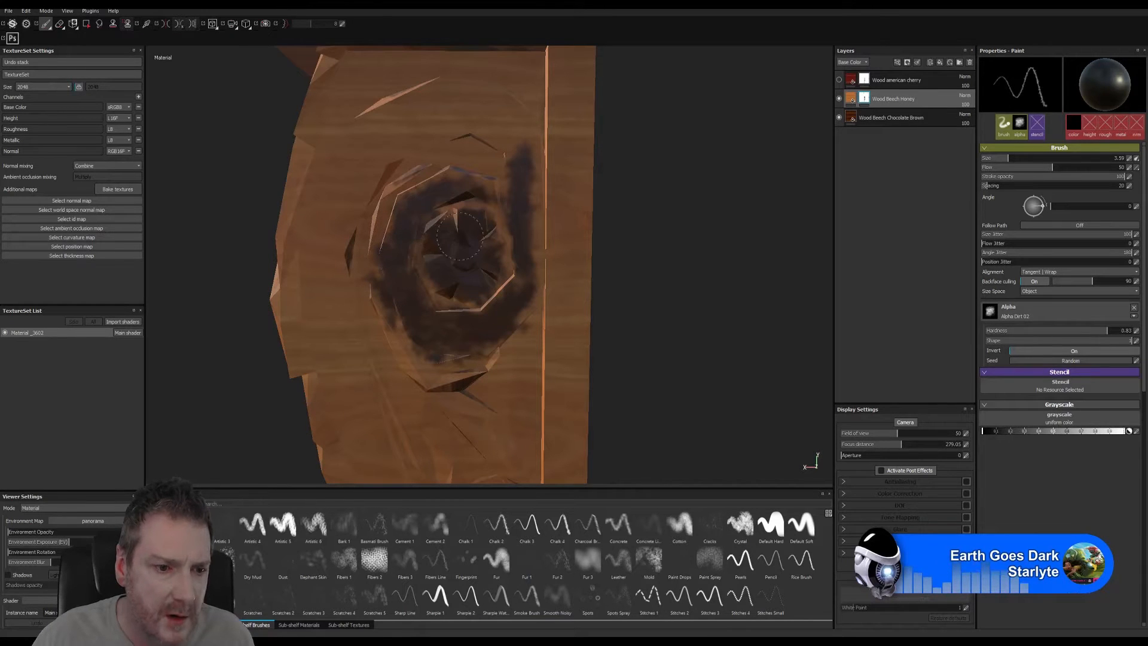
# - Switch to the Alpha Dirt 06 brush at size 5.15 and darken the scroll's inner spiral, continuing around its wide outer groove
pyautogui.click(222, 561)
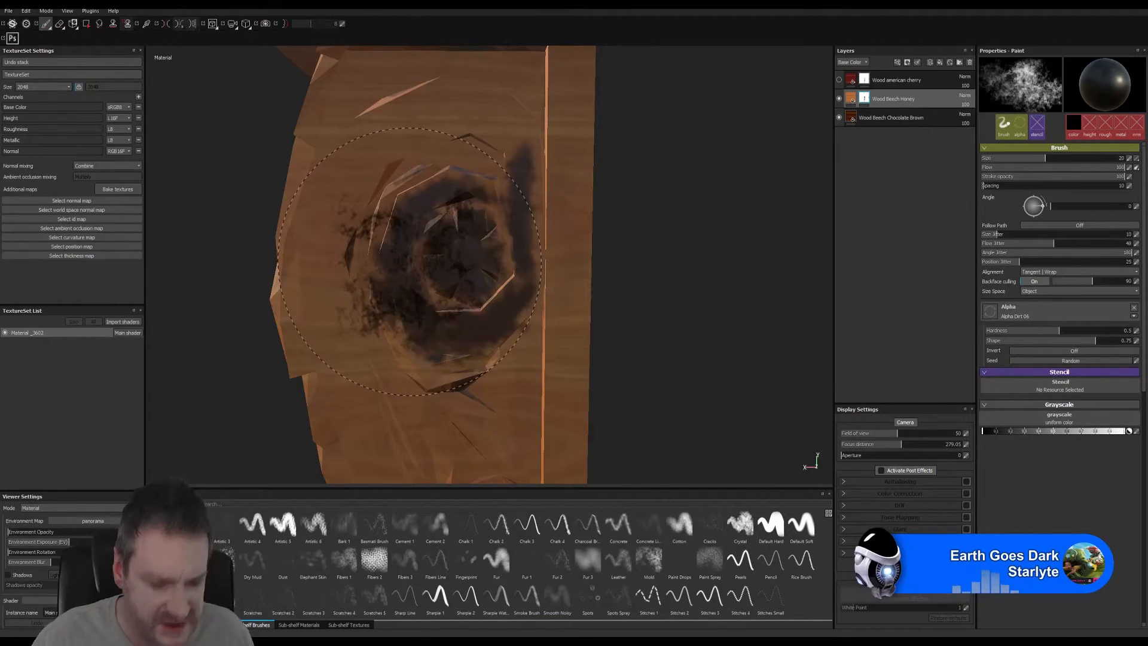
pyautogui.press('[')
pyautogui.press('[')
pyautogui.press('[')
pyautogui.press('[')
pyautogui.press('[')
pyautogui.press('[')
pyautogui.press('[')
pyautogui.press('[')
pyautogui.press('[')
pyautogui.press('[')
pyautogui.press('[')
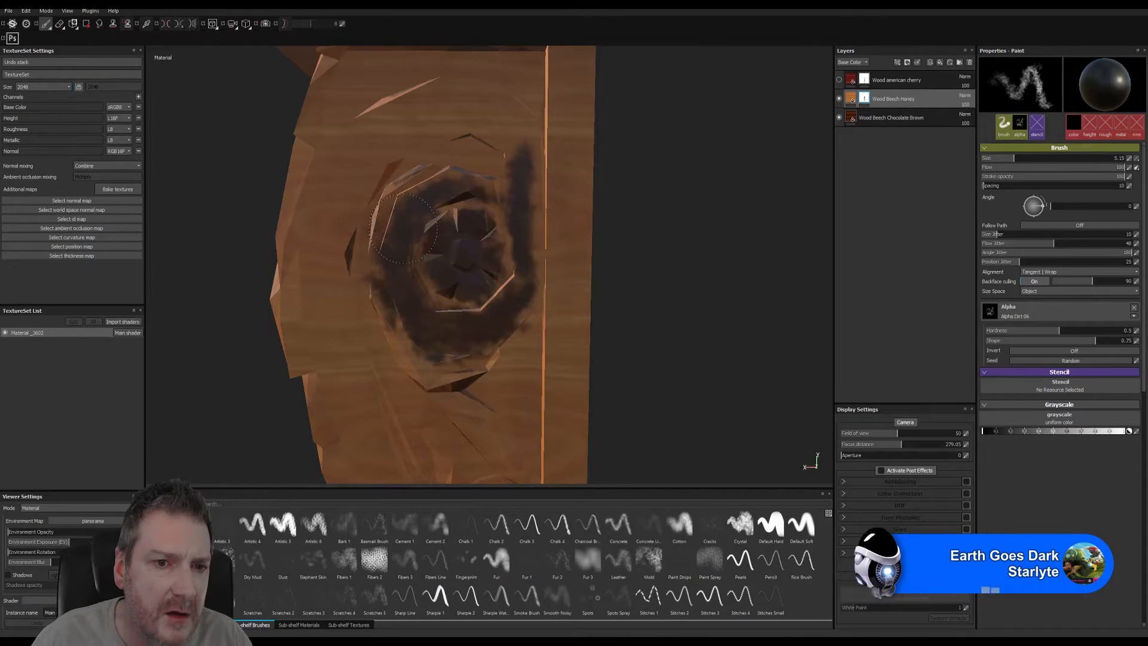
pyautogui.moveTo(402, 263)
pyautogui.mouseDown()
pyautogui.moveTo(412, 298)
pyautogui.moveTo(437, 324)
pyautogui.moveTo(504, 286)
pyautogui.mouseUp()
pyautogui.moveTo(500, 241)
pyautogui.mouseDown()
pyautogui.moveTo(495, 217)
pyautogui.moveTo(445, 183)
pyautogui.moveTo(504, 184)
pyautogui.moveTo(513, 223)
pyautogui.moveTo(528, 178)
pyautogui.moveTo(533, 271)
pyautogui.mouseUp()
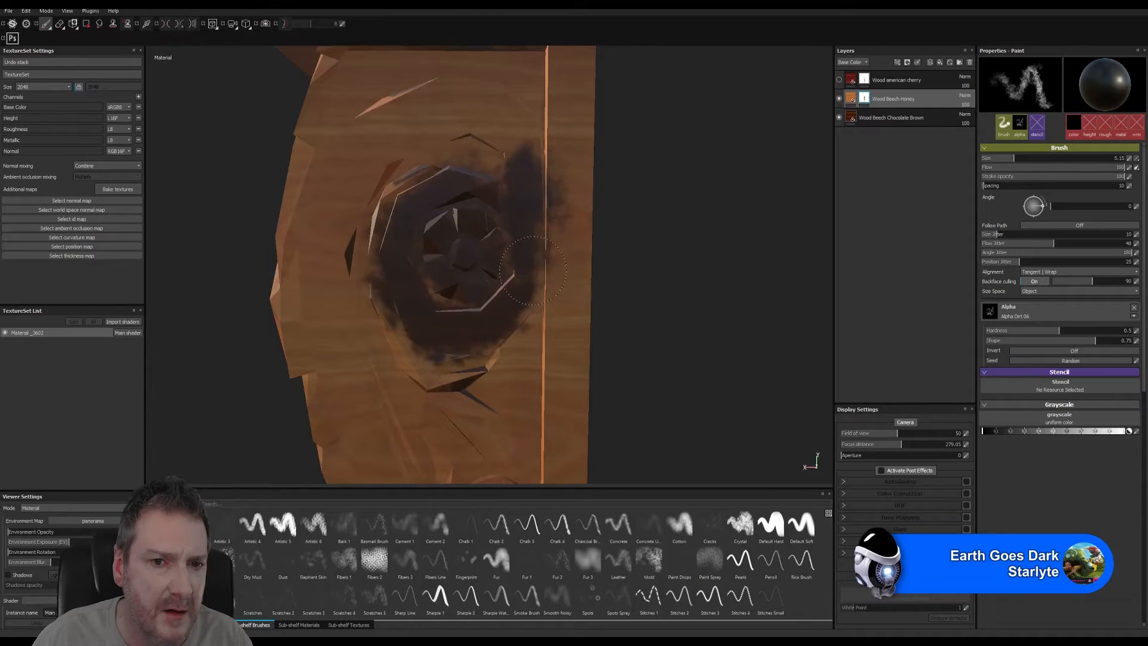
pyautogui.moveTo(504, 154)
pyautogui.mouseDown()
pyautogui.moveTo(492, 118)
pyautogui.moveTo(513, 125)
pyautogui.moveTo(419, 113)
pyautogui.moveTo(401, 143)
pyautogui.moveTo(457, 117)
pyautogui.moveTo(380, 120)
pyautogui.moveTo(377, 167)
pyautogui.moveTo(344, 141)
pyautogui.moveTo(356, 198)
pyautogui.moveTo(336, 197)
pyautogui.moveTo(322, 290)
pyautogui.moveTo(332, 335)
pyautogui.moveTo(325, 294)
pyautogui.moveTo(350, 305)
pyautogui.moveTo(344, 391)
pyautogui.moveTo(323, 350)
pyautogui.mouseUp()
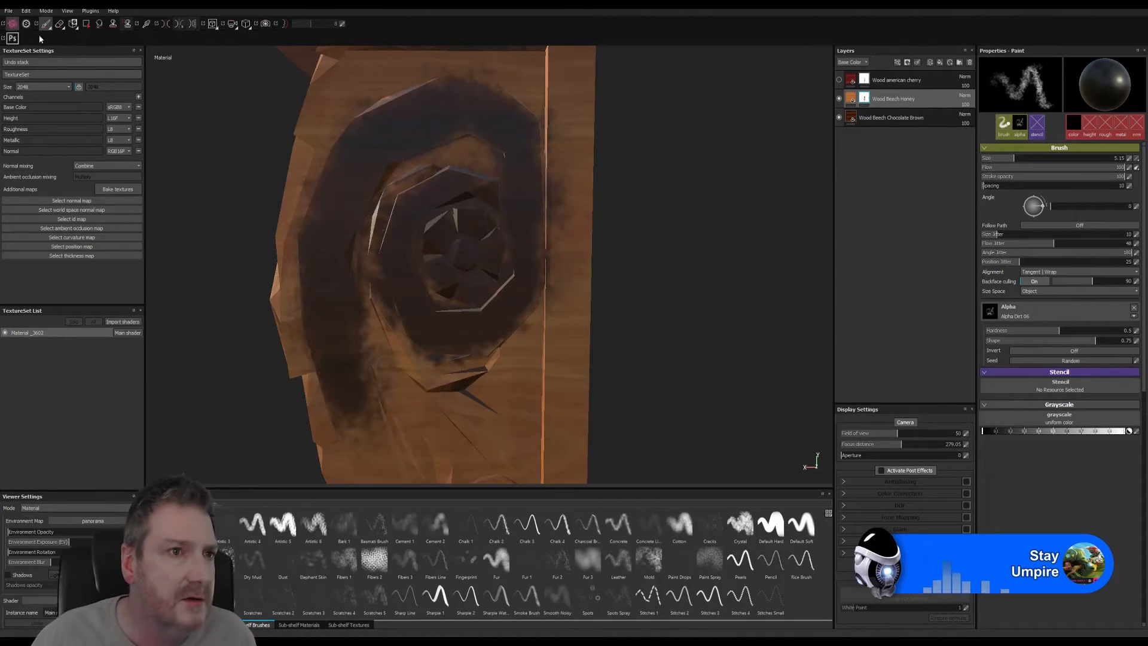
# - Enlarge the eraser to about 3 and restore the honey wood on the straight border and around the scroll's outer edge
pyautogui.click(60, 24)
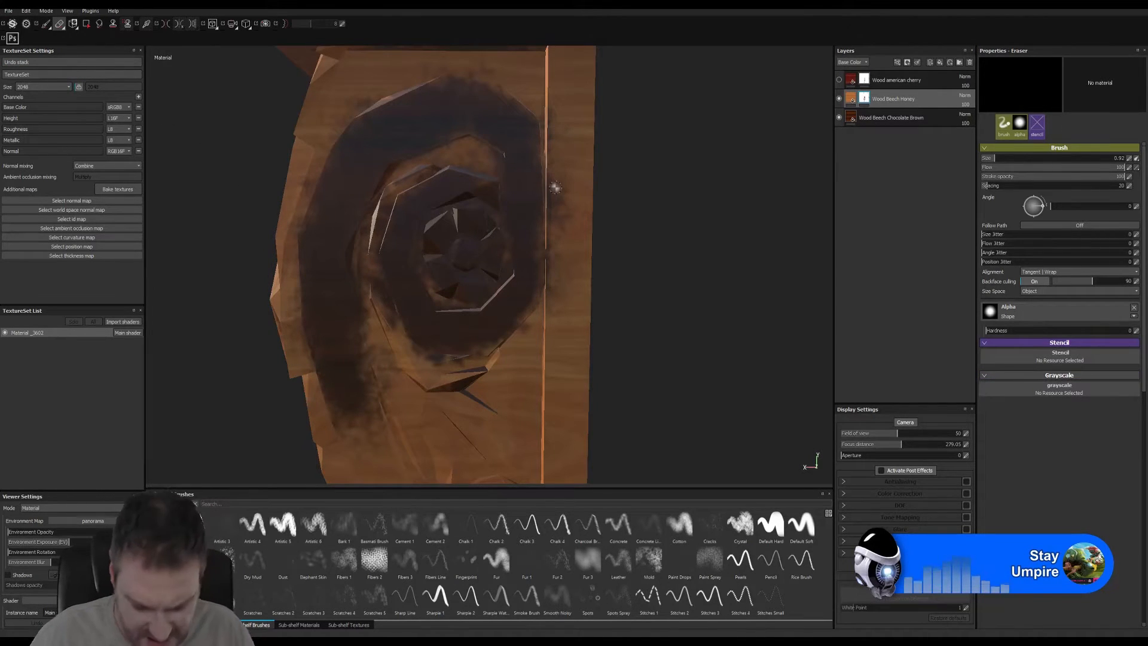
pyautogui.keyDown('ctrl'); pyautogui.moveTo(556, 187); pyautogui.dragTo(561, 185, button='right'); pyautogui.keyUp('ctrl')
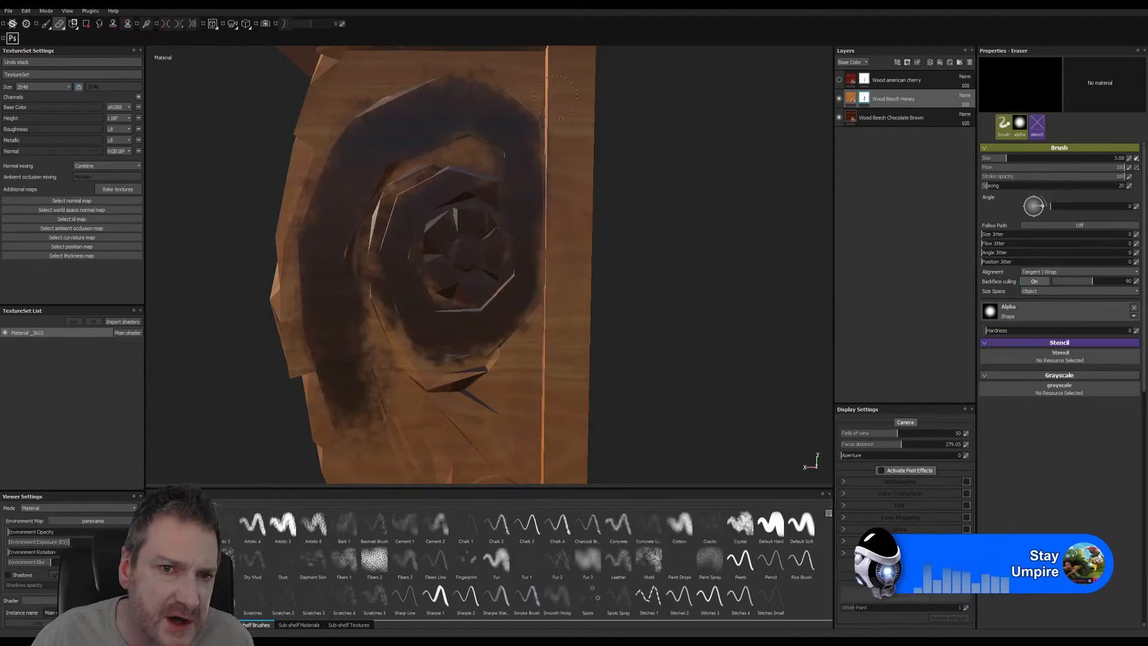
pyautogui.moveTo(495, 58); pyautogui.dragTo(450, 55)
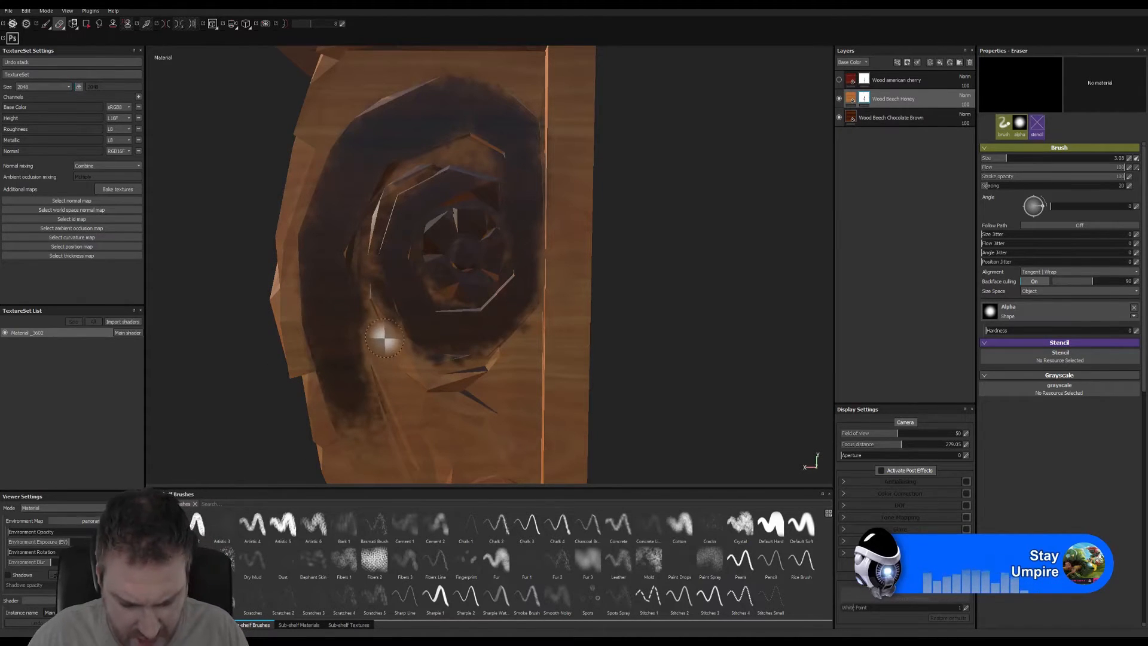
# - Reduce the eraser to 1.84 and restore the honey wood on the raised band at the top of the inner spiral
pyautogui.keyDown('alt'); pyautogui.moveTo(372, 247); pyautogui.dragTo(749, 297, button='right'); pyautogui.keyUp('alt')
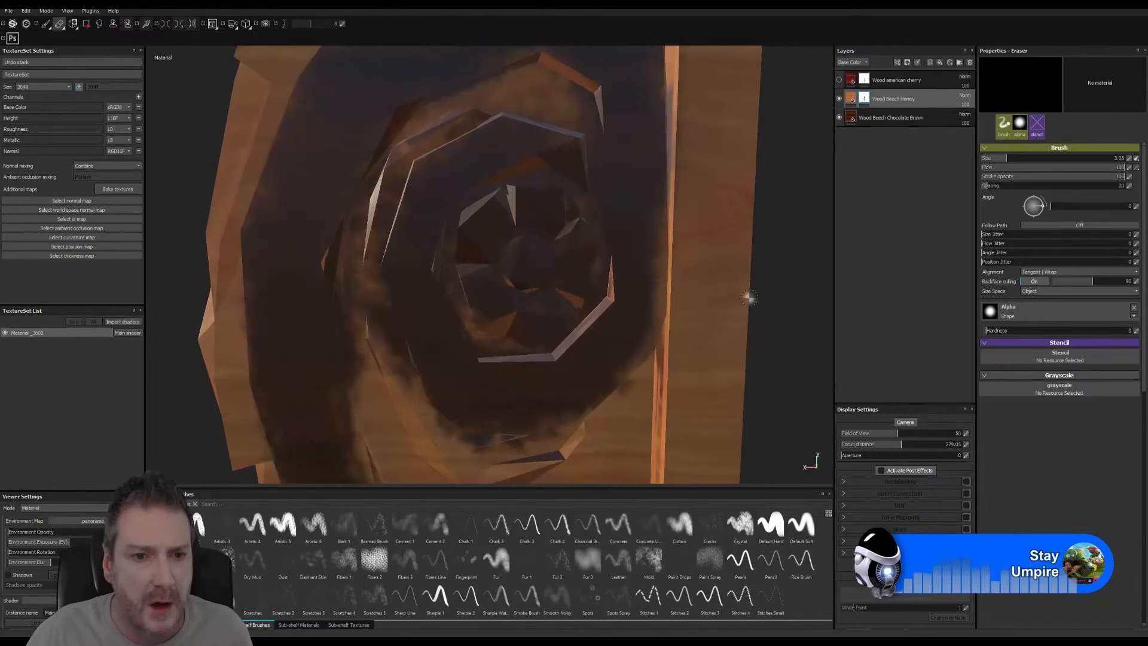
pyautogui.keyDown('alt'); pyautogui.moveTo(440, 344); pyautogui.dragTo(462, 317, button='middle'); pyautogui.keyUp('alt')
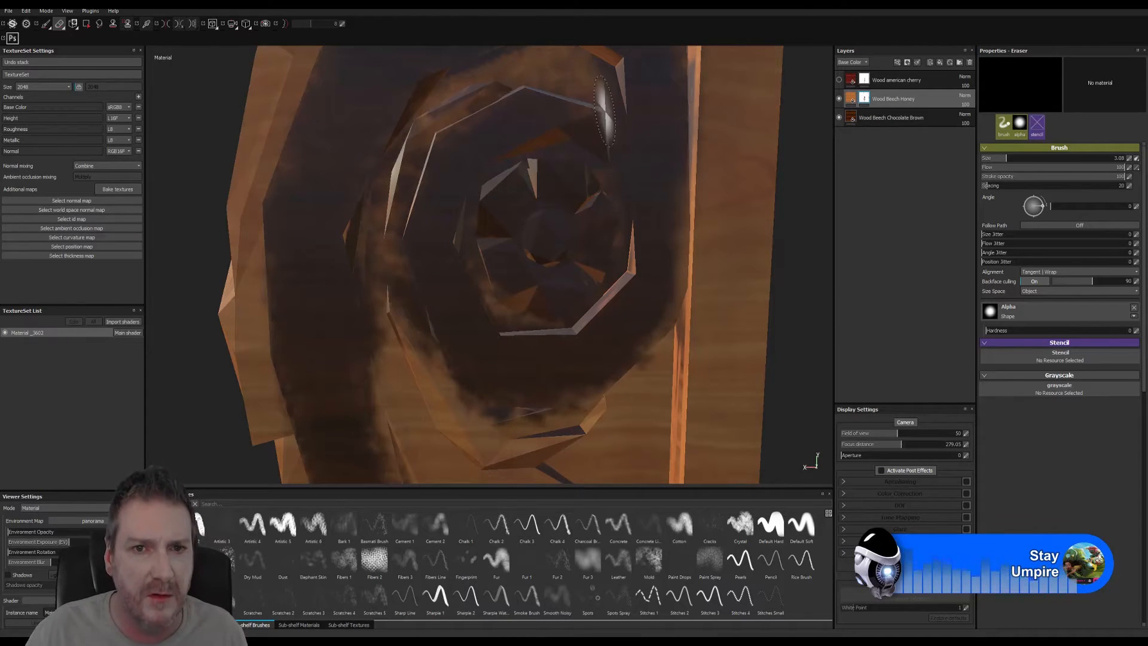
pyautogui.keyDown('alt'); pyautogui.moveTo(631, 184); pyautogui.dragTo(597, 319, button='middle'); pyautogui.keyUp('alt')
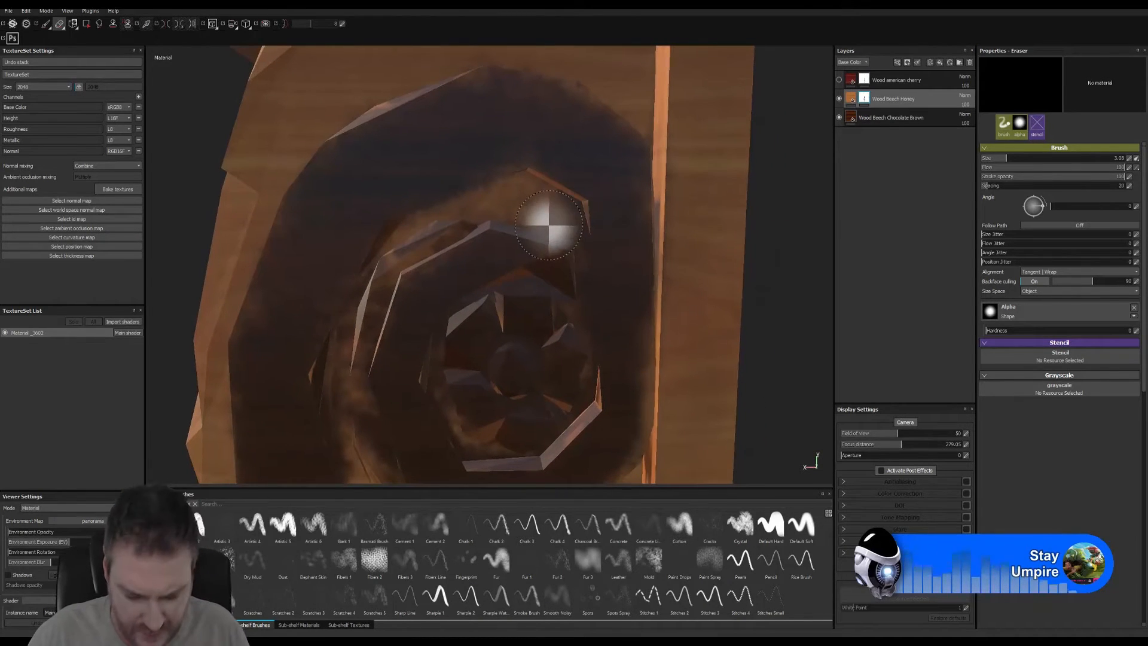
pyautogui.press('[')
pyautogui.press('[')
pyautogui.moveTo(554, 217); pyautogui.dragTo(573, 219)
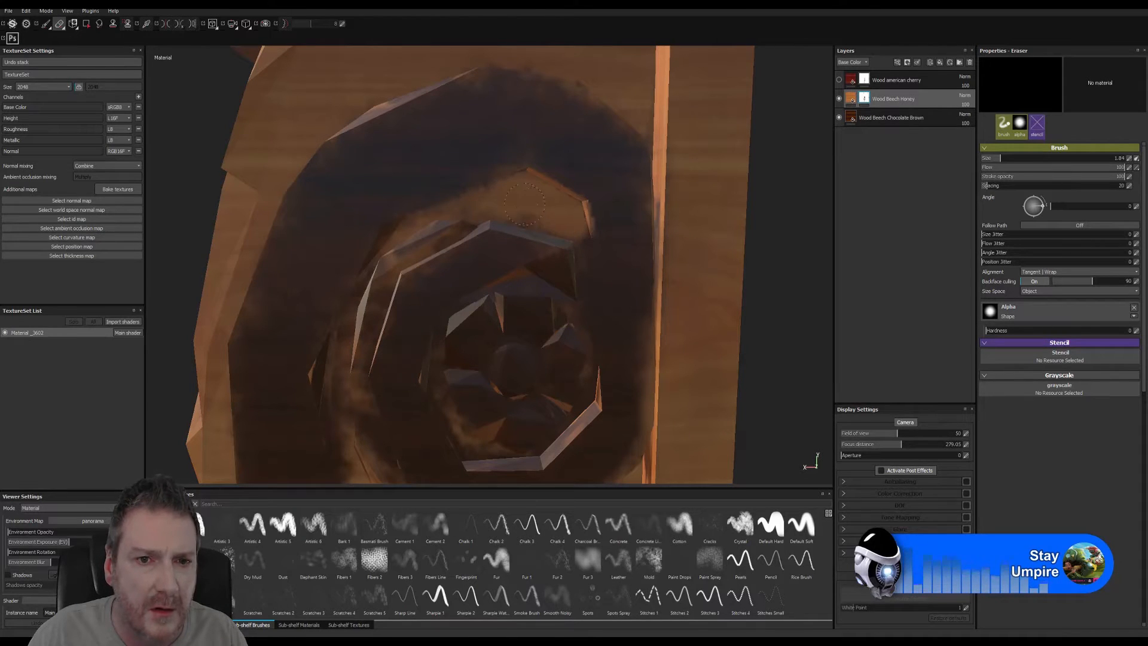
pyautogui.moveTo(456, 218)
pyautogui.mouseDown()
pyautogui.moveTo(416, 236)
pyautogui.moveTo(373, 287)
pyautogui.moveTo(397, 261)
pyautogui.moveTo(518, 207)
pyautogui.mouseUp()
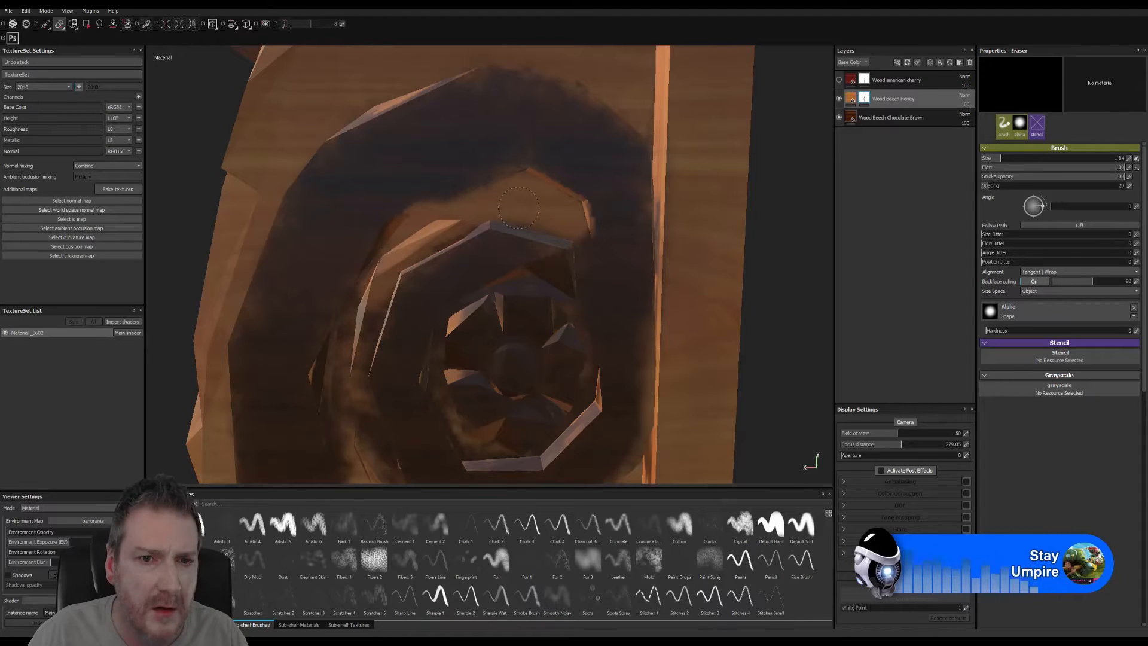
# - Paint the honey mask with the dirt brush over the inner spiral's side facets and down around its lower lip
pyautogui.keyDown('alt'); pyautogui.moveTo(576, 219); pyautogui.dragTo(562, 275, button='right'); pyautogui.keyUp('alt')
pyautogui.moveTo(561, 275)
pyautogui.keyDown('alt'); pyautogui.mouseDown()
pyautogui.moveTo(430, 236)
pyautogui.moveTo(492, 187)
pyautogui.moveTo(580, 205)
pyautogui.moveTo(610, 246)
pyautogui.moveTo(513, 325)
pyautogui.moveTo(506, 273)
pyautogui.moveTo(538, 257)
pyautogui.moveTo(610, 277)
pyautogui.moveTo(610, 293)
pyautogui.moveTo(402, 194)
pyautogui.mouseUp(); pyautogui.keyUp('alt')
pyautogui.keyDown('alt'); pyautogui.moveTo(488, 242); pyautogui.dragTo(496, 301, button='middle'); pyautogui.keyUp('alt')
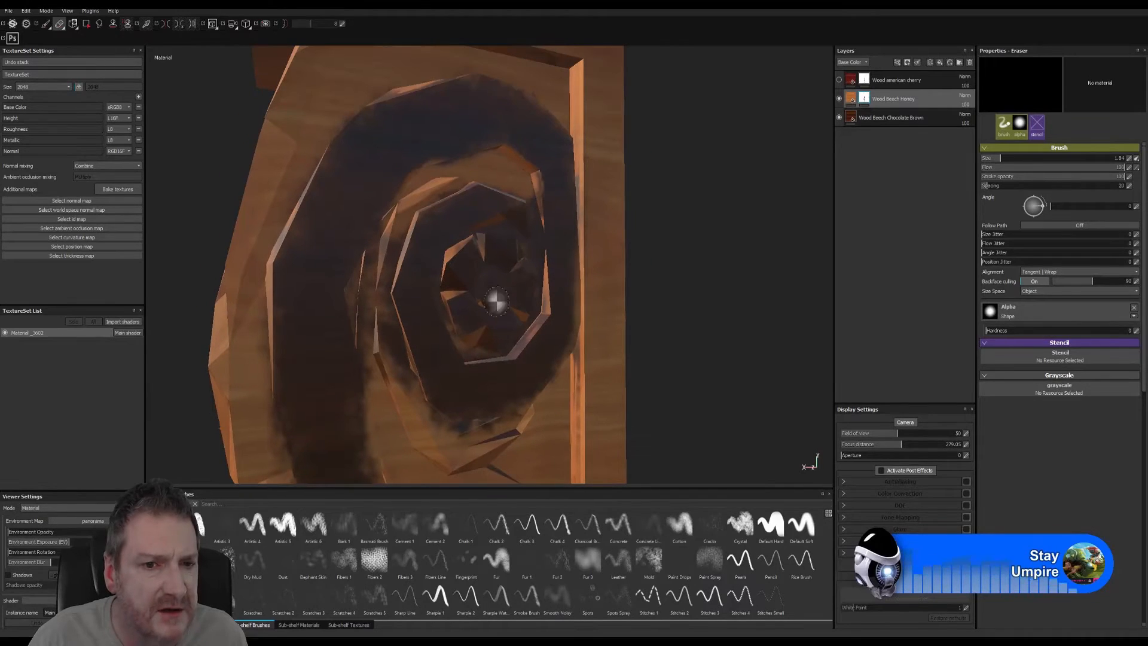
pyautogui.click(46, 23)
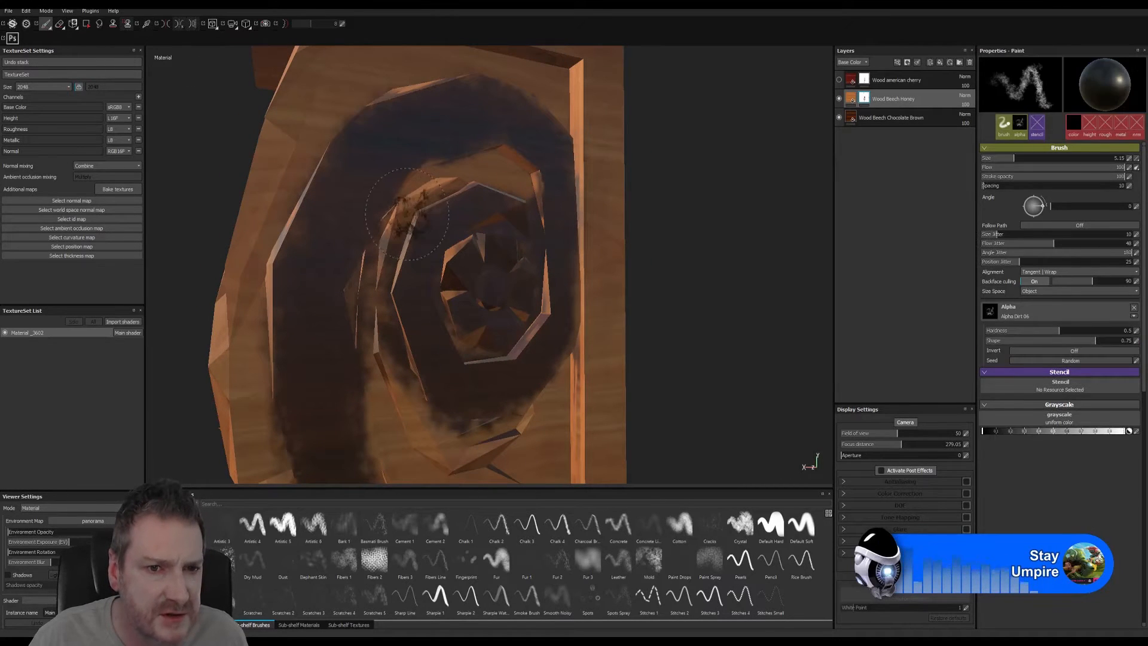
pyautogui.moveTo(426, 204); pyautogui.dragTo(430, 200)
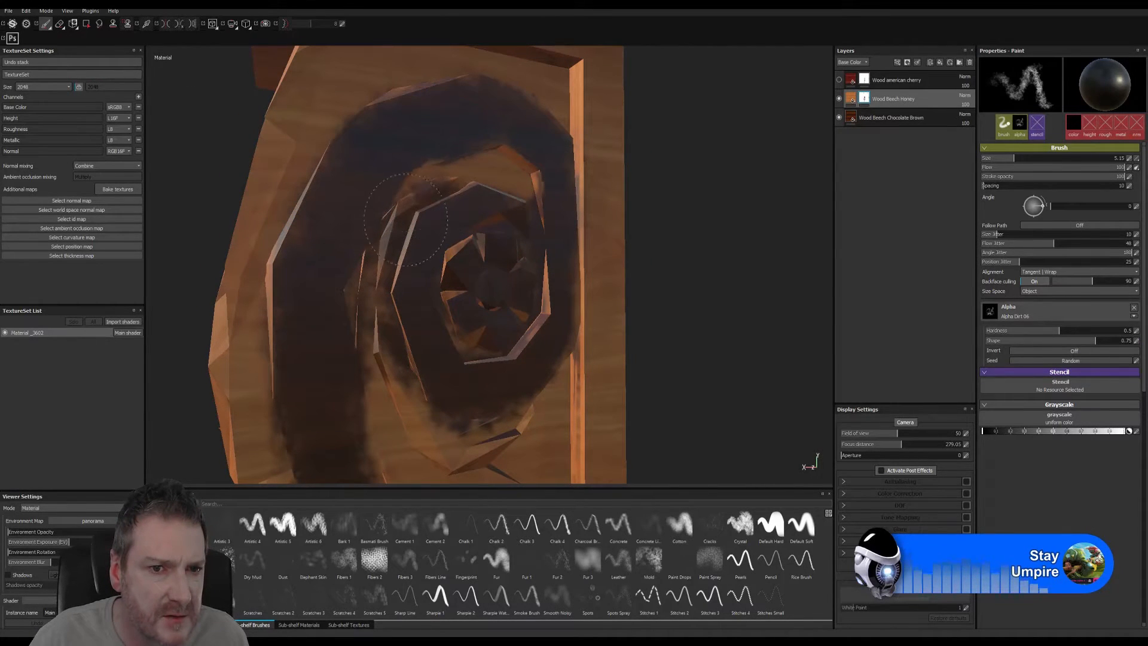
pyautogui.moveTo(390, 308)
pyautogui.mouseDown()
pyautogui.moveTo(413, 434)
pyautogui.moveTo(439, 447)
pyautogui.moveTo(515, 413)
pyautogui.mouseUp()
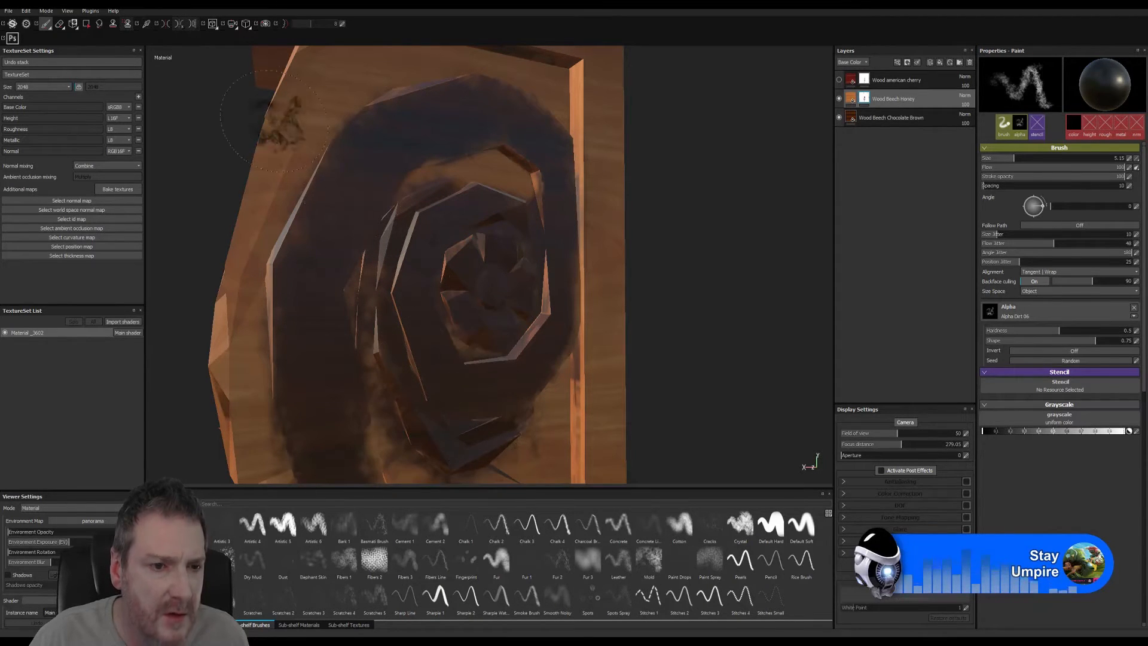
# - Erase the overspill from the raised strip between the scroll's grooves and compare the result with the cherry layer toggled on and off
pyautogui.click(60, 24)
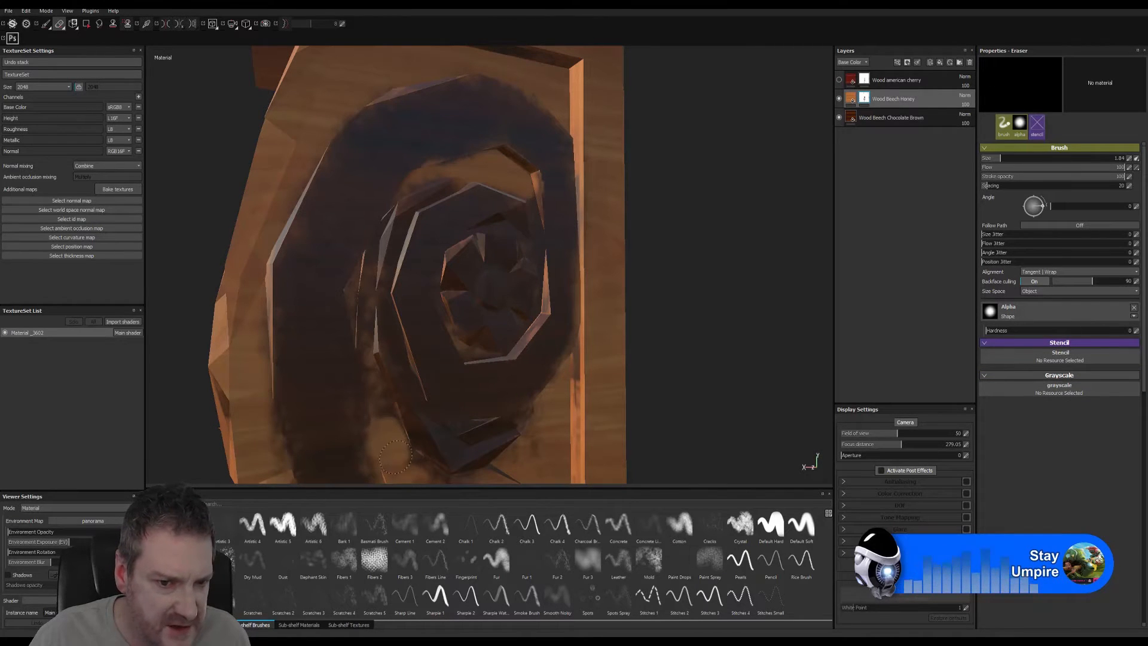
pyautogui.moveTo(395, 456)
pyautogui.mouseDown()
pyautogui.moveTo(368, 398)
pyautogui.moveTo(357, 299)
pyautogui.moveTo(368, 257)
pyautogui.mouseUp()
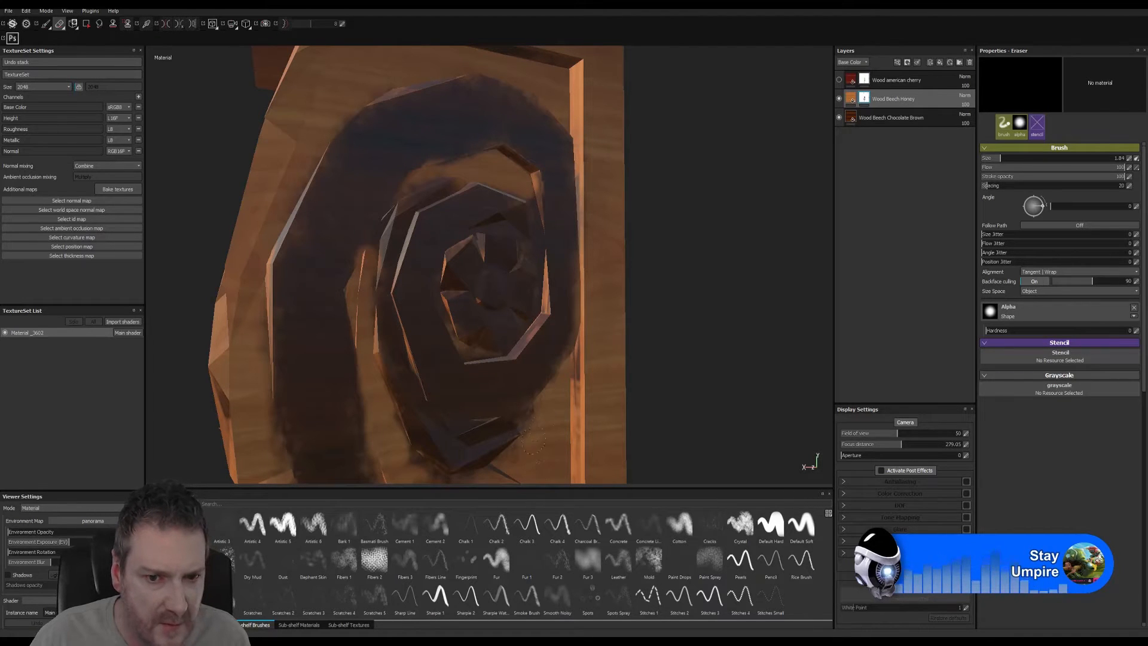
pyautogui.keyDown('alt'); pyautogui.moveTo(562, 396); pyautogui.dragTo(554, 328); pyautogui.keyUp('alt')
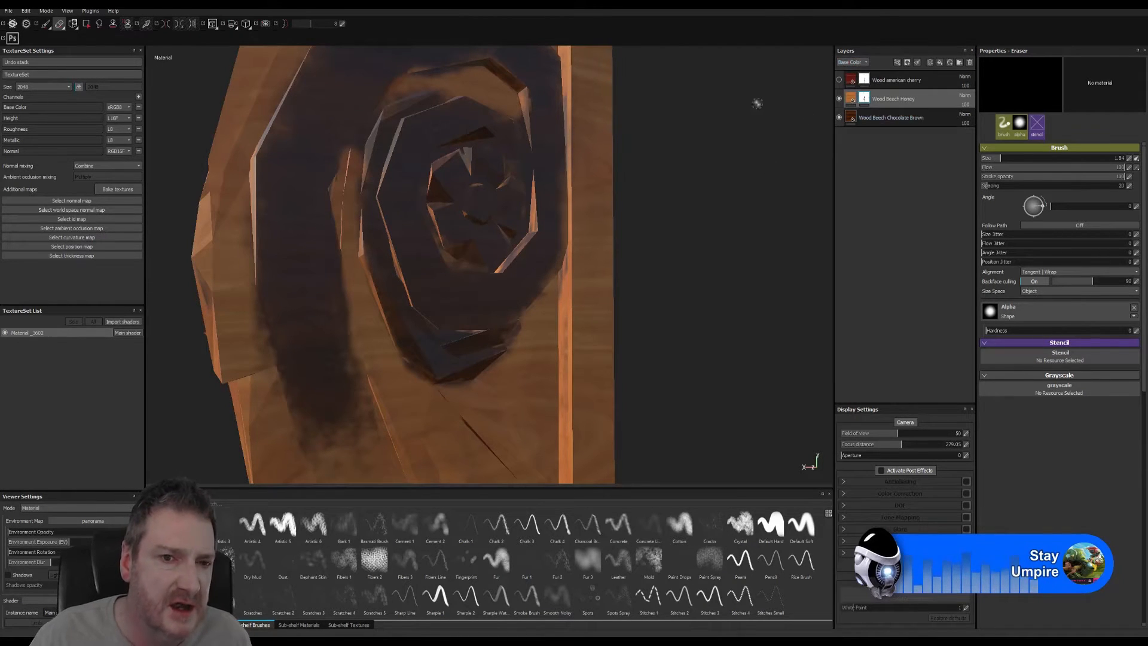
pyautogui.click(839, 80)
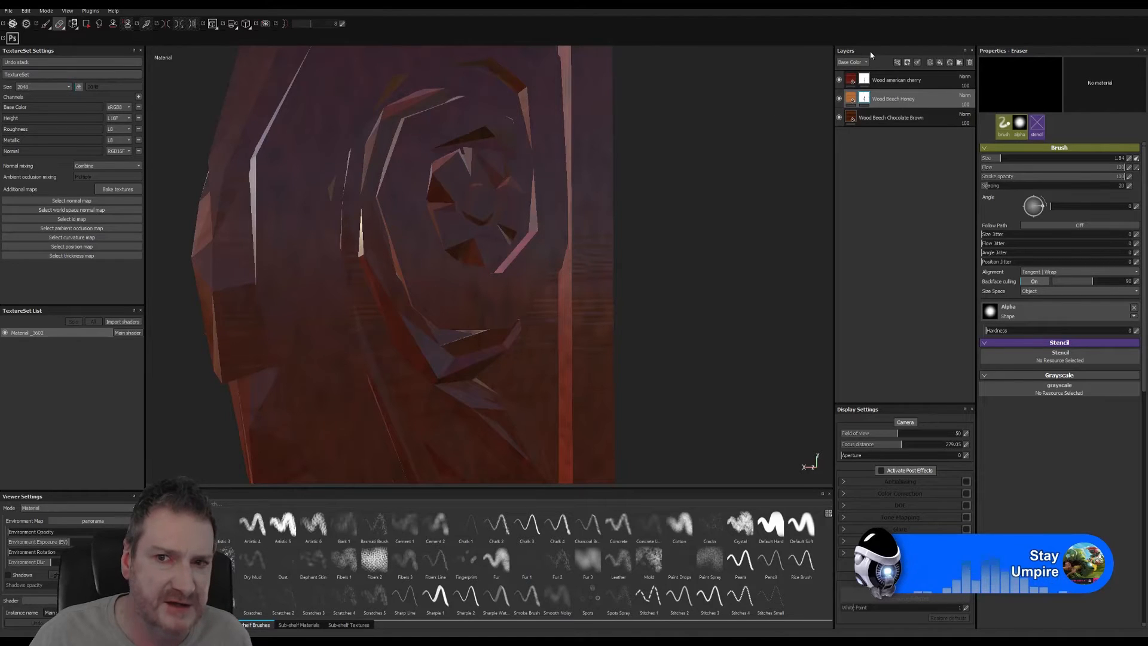
pyautogui.click(839, 81)
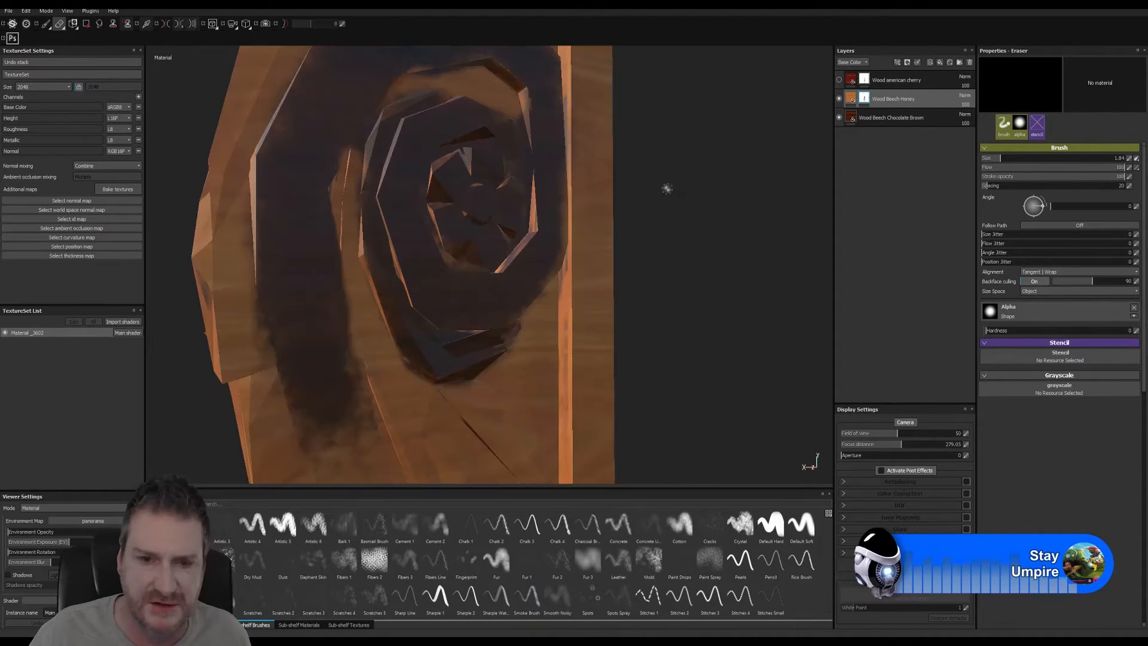
# - Paint the Wood Beech Honey mask with the dirt brush along the long groove running down the leg from the upper scroll
pyautogui.keyDown('alt'); pyautogui.moveTo(610, 200); pyautogui.dragTo(218, 112); pyautogui.keyUp('alt')
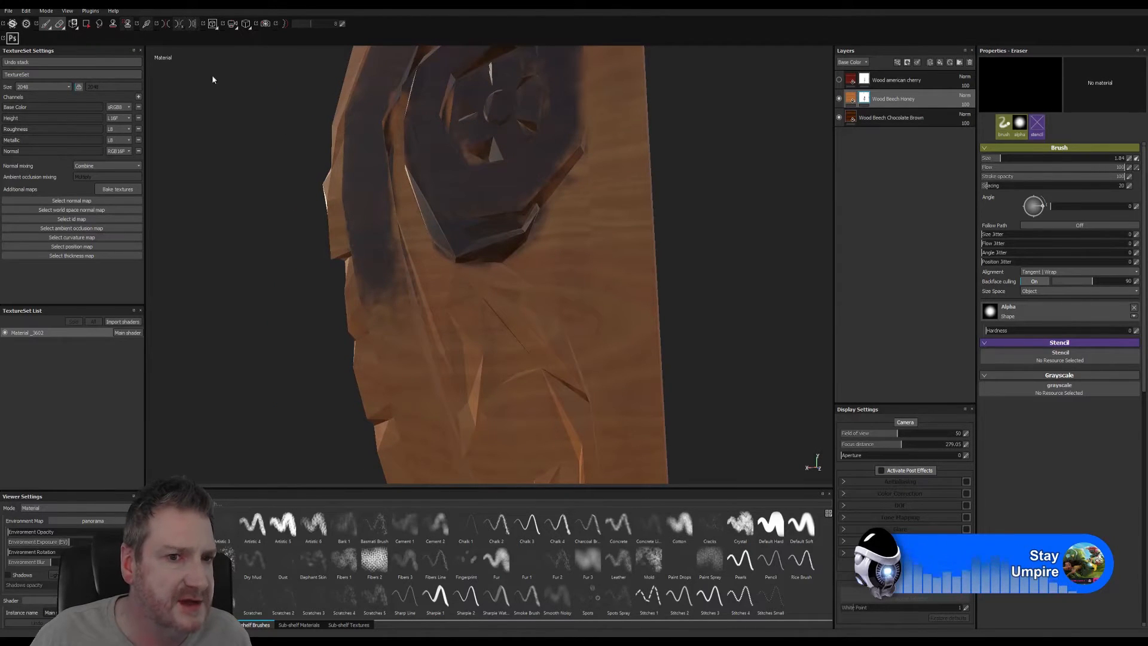
pyautogui.moveTo(375, 263)
pyautogui.mouseDown()
pyautogui.moveTo(392, 318)
pyautogui.moveTo(383, 250)
pyautogui.moveTo(400, 236)
pyautogui.moveTo(407, 396)
pyautogui.moveTo(426, 435)
pyautogui.mouseUp()
pyautogui.keyDown('alt'); pyautogui.moveTo(483, 417); pyautogui.dragTo(416, 220, button='middle'); pyautogui.keyUp('alt')
pyautogui.moveTo(372, 266)
pyautogui.mouseDown()
pyautogui.moveTo(377, 321)
pyautogui.moveTo(359, 302)
pyautogui.moveTo(394, 302)
pyautogui.moveTo(418, 407)
pyautogui.moveTo(396, 368)
pyautogui.moveTo(432, 416)
pyautogui.mouseUp()
pyautogui.keyDown('alt'); pyautogui.moveTo(434, 377); pyautogui.dragTo(404, 224, button='middle'); pyautogui.keyUp('alt')
pyautogui.moveTo(398, 269)
pyautogui.mouseDown()
pyautogui.moveTo(399, 294)
pyautogui.moveTo(381, 286)
pyautogui.moveTo(425, 416)
pyautogui.moveTo(435, 407)
pyautogui.mouseUp()
pyautogui.keyDown('alt'); pyautogui.moveTo(432, 283); pyautogui.dragTo(404, 69, button='middle'); pyautogui.keyUp('alt')
pyautogui.moveTo(406, 246)
pyautogui.mouseDown()
pyautogui.moveTo(414, 335)
pyautogui.moveTo(439, 407)
pyautogui.moveTo(431, 263)
pyautogui.moveTo(444, 335)
pyautogui.mouseUp()
pyautogui.moveTo(477, 369)
pyautogui.keyDown('alt'); pyautogui.mouseDown(button='middle')
pyautogui.moveTo(526, 221)
pyautogui.moveTo(543, 209)
pyautogui.mouseUp(button='middle'); pyautogui.keyUp('alt')
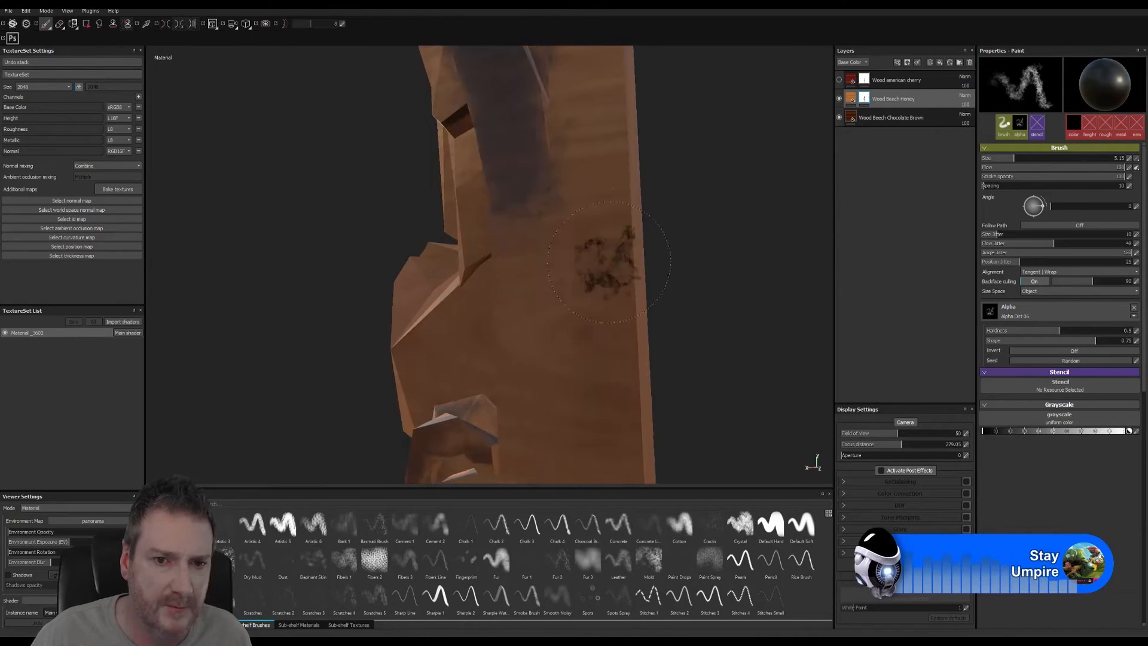
# - Paint the Wood Beech Honey mask with the dirt brush along the lower part of the leg's long groove and over the lower scroll
pyautogui.moveTo(472, 312)
pyautogui.keyDown('alt'); pyautogui.mouseDown(button='right')
pyautogui.moveTo(533, 297)
pyautogui.moveTo(455, 287)
pyautogui.mouseUp(button='right'); pyautogui.keyUp('alt')
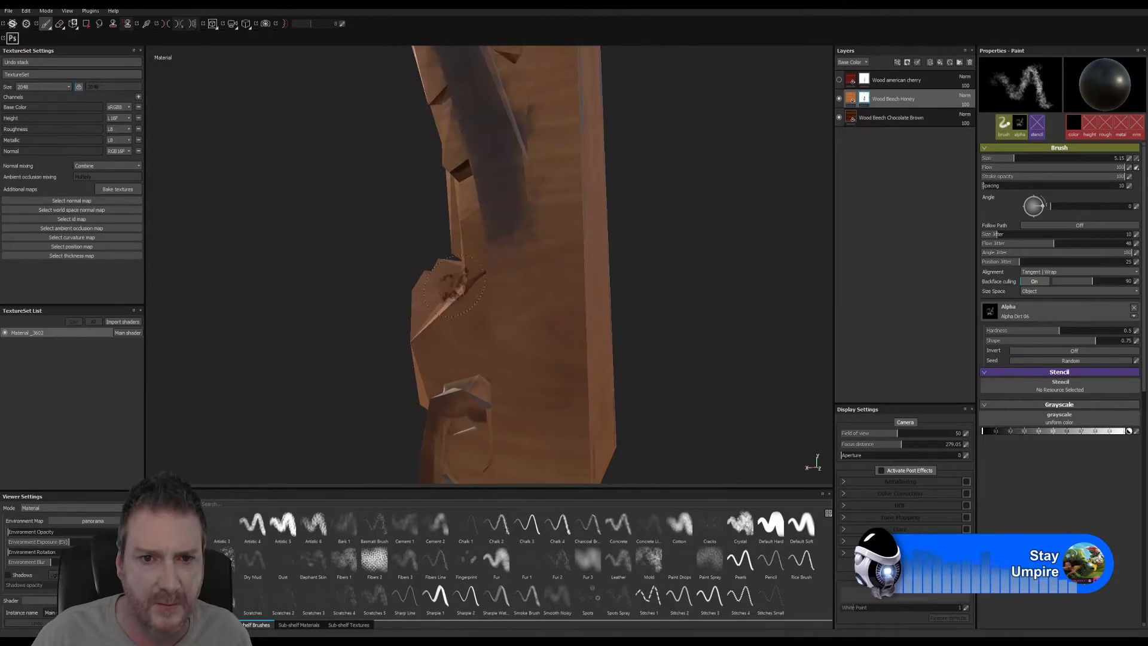
pyautogui.moveTo(455, 287)
pyautogui.keyDown('alt'); pyautogui.mouseDown()
pyautogui.moveTo(520, 325)
pyautogui.moveTo(536, 312)
pyautogui.mouseUp(); pyautogui.keyUp('alt')
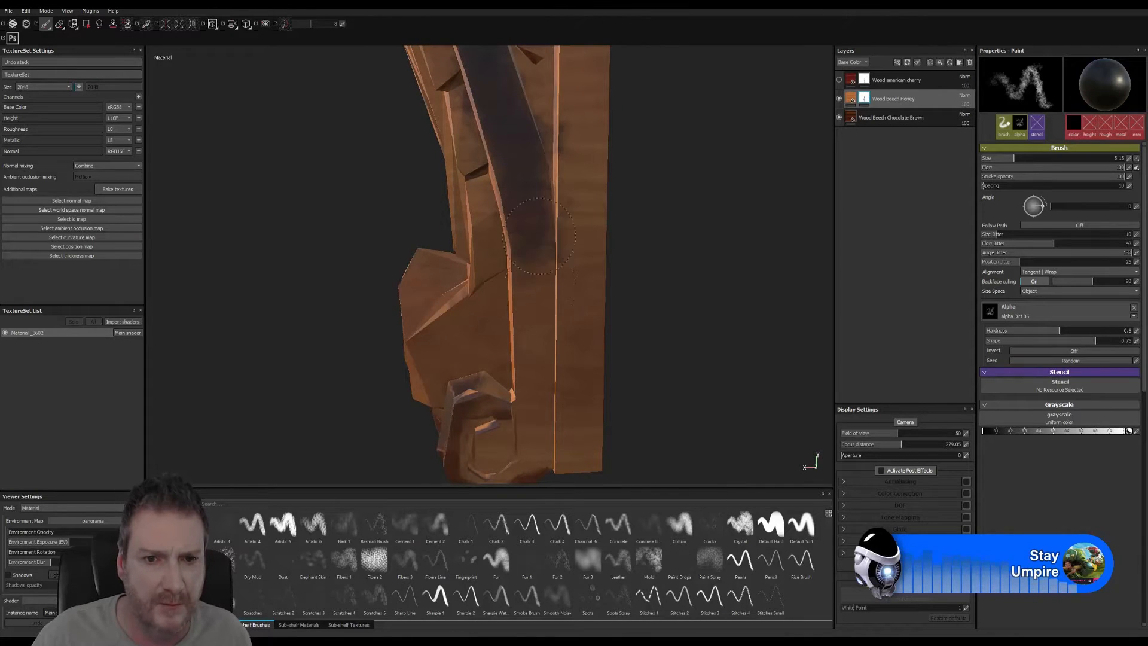
pyautogui.moveTo(540, 236)
pyautogui.mouseDown()
pyautogui.moveTo(532, 434)
pyautogui.moveTo(491, 463)
pyautogui.moveTo(475, 456)
pyautogui.mouseUp()
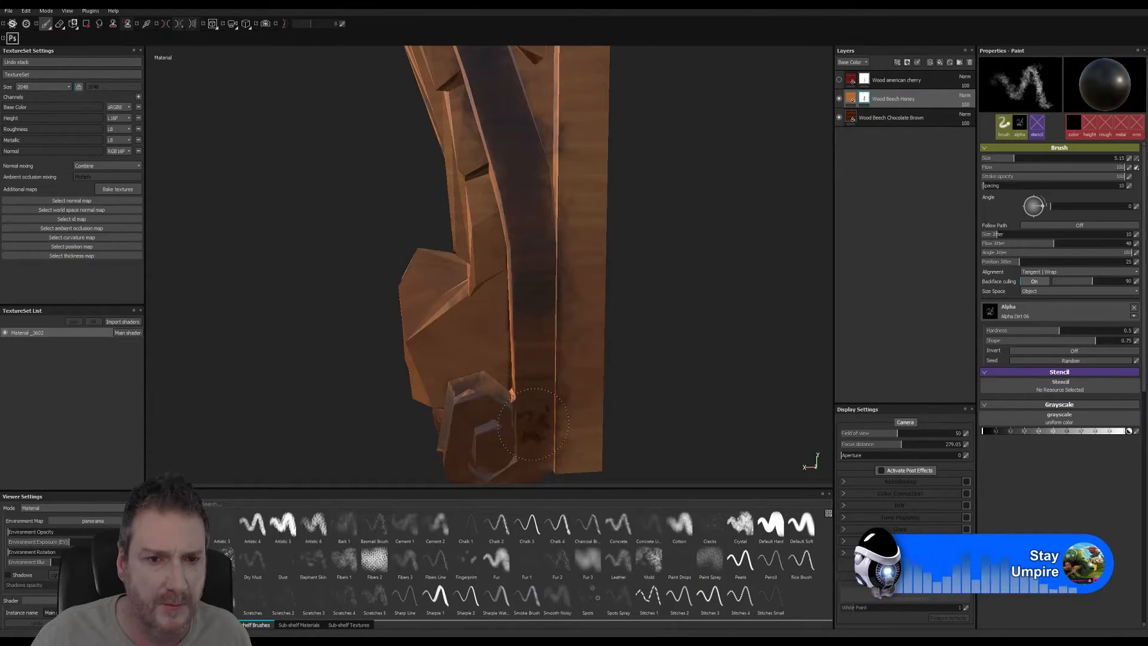
pyautogui.click(60, 24)
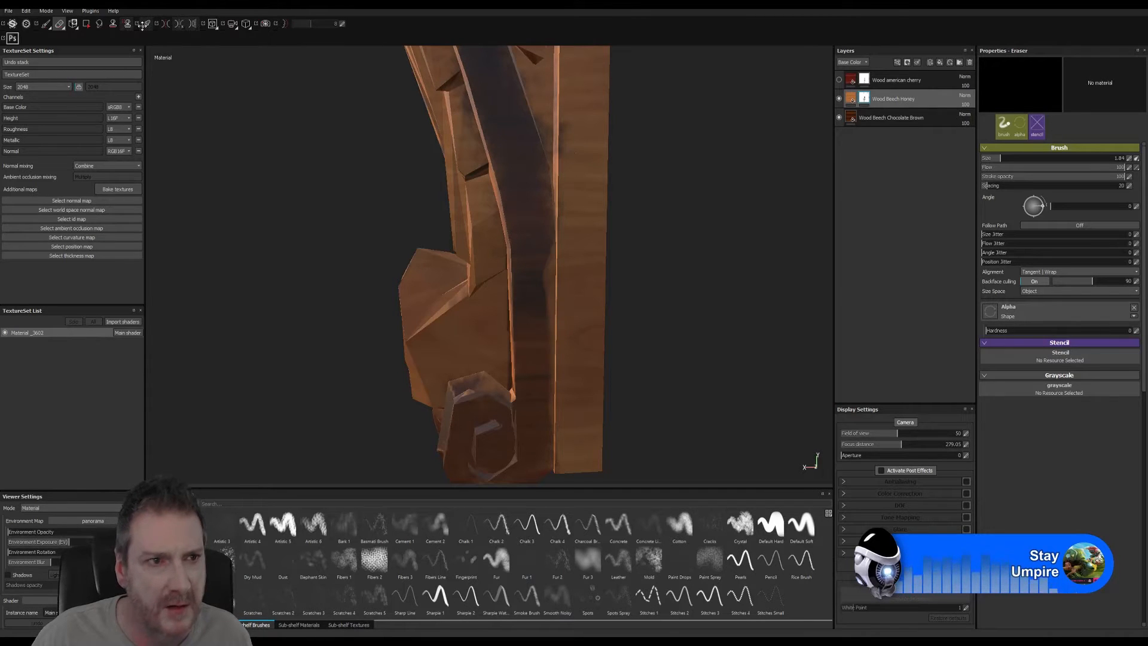
pyautogui.press('1')
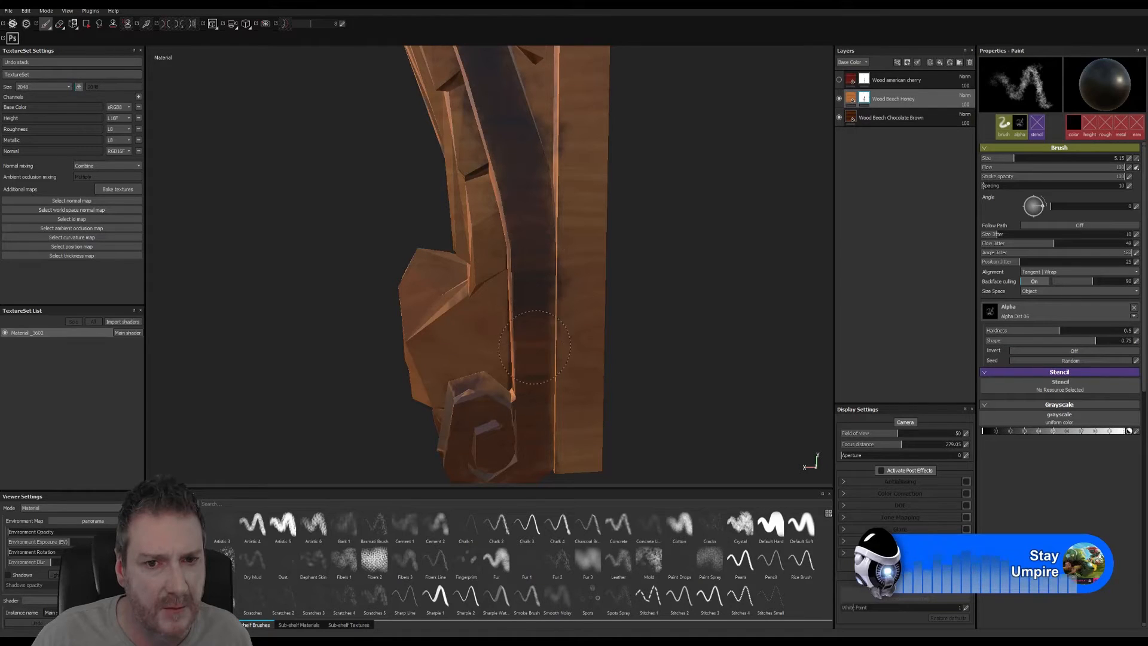
# - Erase the dark overspill along both edges of the long groove from mid-leg up to the upper scroll
pyautogui.keyDown('alt'); pyautogui.moveTo(615, 254); pyautogui.dragTo(565, 418, button='middle'); pyautogui.keyUp('alt')
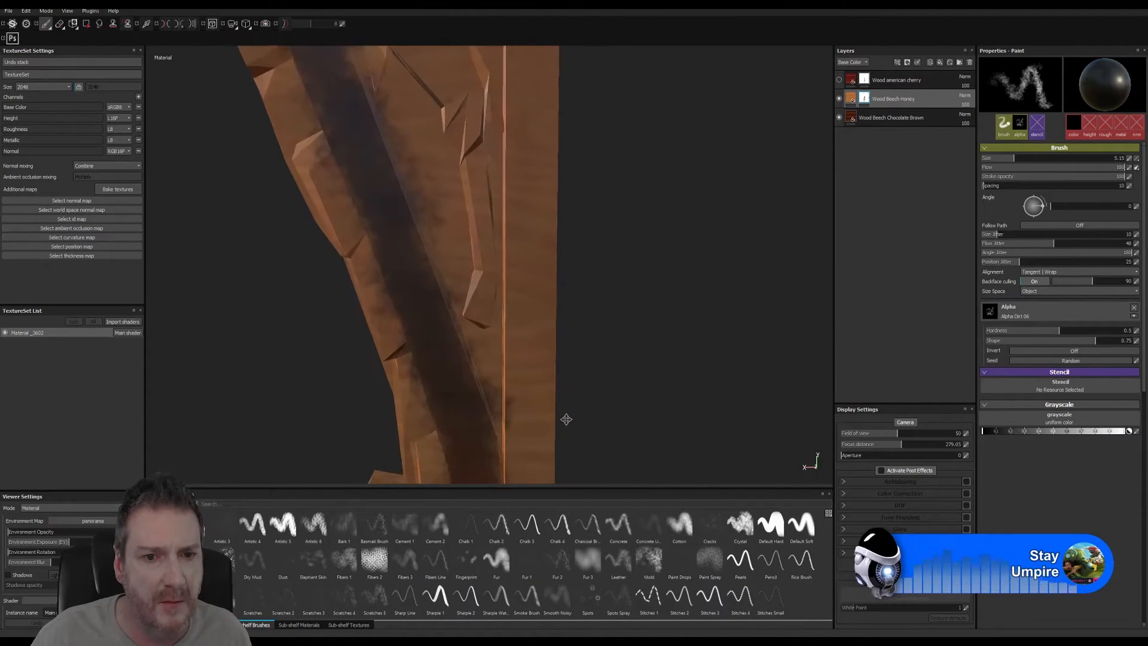
pyautogui.click(59, 23)
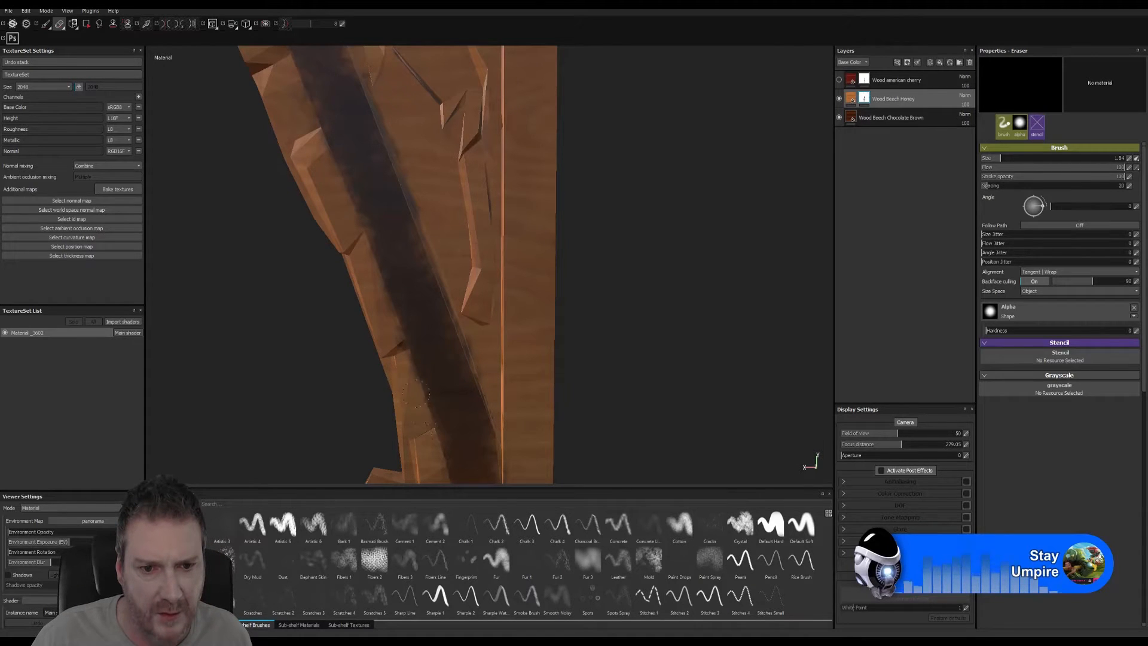
pyautogui.keyDown('alt'); pyautogui.moveTo(482, 142); pyautogui.dragTo(530, 401, button='middle'); pyautogui.keyUp('alt')
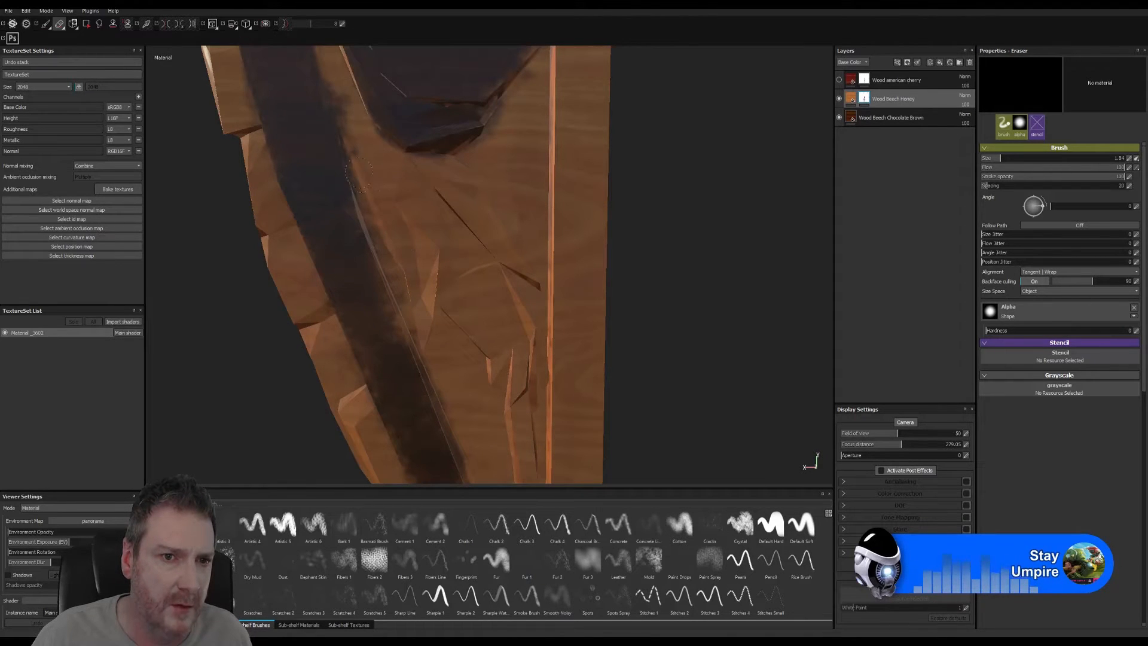
pyautogui.keyDown('alt'); pyautogui.moveTo(333, 99); pyautogui.dragTo(365, 264, button='middle'); pyautogui.keyUp('alt')
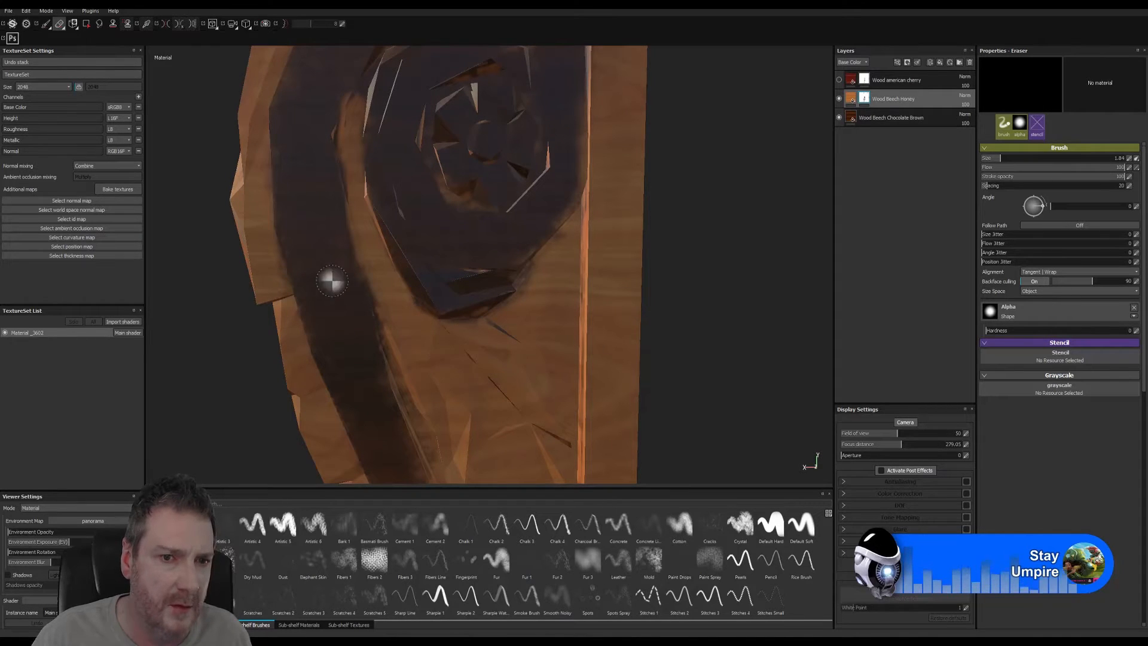
# - Compare this side's scroll and groove with the already painted carving on the opposite side of the leg
pyautogui.scroll(-4, 625, 290)
pyautogui.scroll(-2, 403, 302)
pyautogui.keyDown('alt'); pyautogui.moveTo(447, 261); pyautogui.dragTo(413, 211, button='middle'); pyautogui.keyUp('alt')
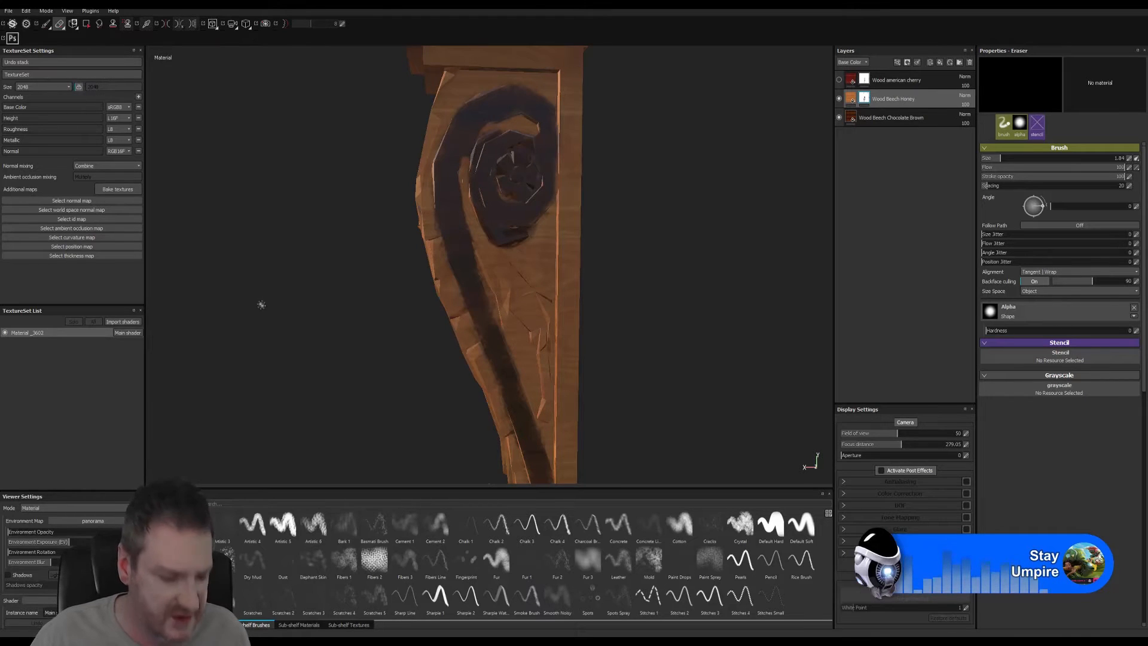
pyautogui.keyDown('alt'); pyautogui.moveTo(307, 303); pyautogui.dragTo(289, 335, button='right'); pyautogui.keyUp('alt')
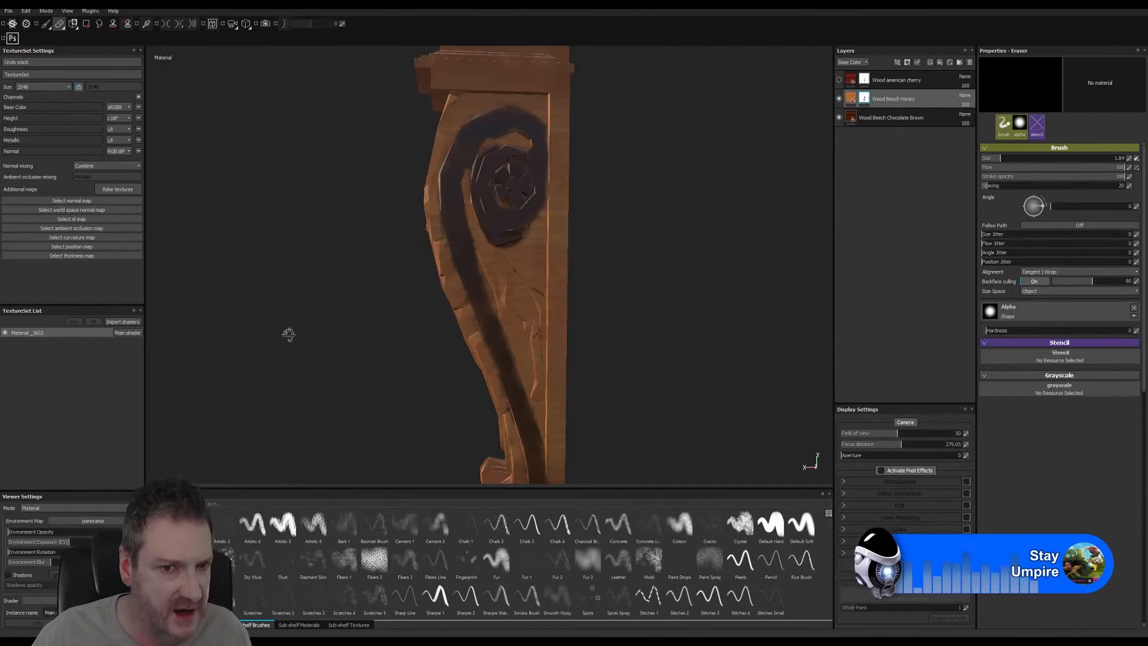
pyautogui.keyDown('alt'); pyautogui.moveTo(289, 334); pyautogui.dragTo(802, 323); pyautogui.keyUp('alt')
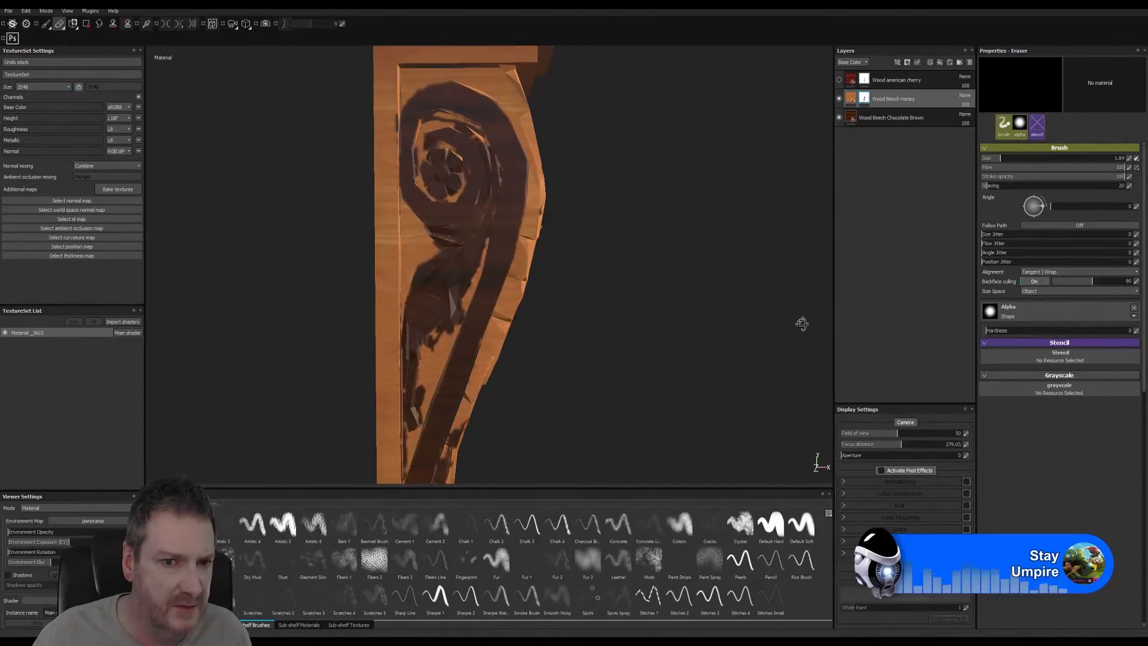
pyautogui.keyDown('alt'); pyautogui.moveTo(685, 279); pyautogui.dragTo(568, 266); pyautogui.keyUp('alt')
pyautogui.moveTo(568, 266)
pyautogui.keyDown('alt'); pyautogui.mouseDown(button='right')
pyautogui.moveTo(781, 248)
pyautogui.moveTo(676, 261)
pyautogui.moveTo(572, 256)
pyautogui.mouseUp(button='right'); pyautogui.keyUp('alt')
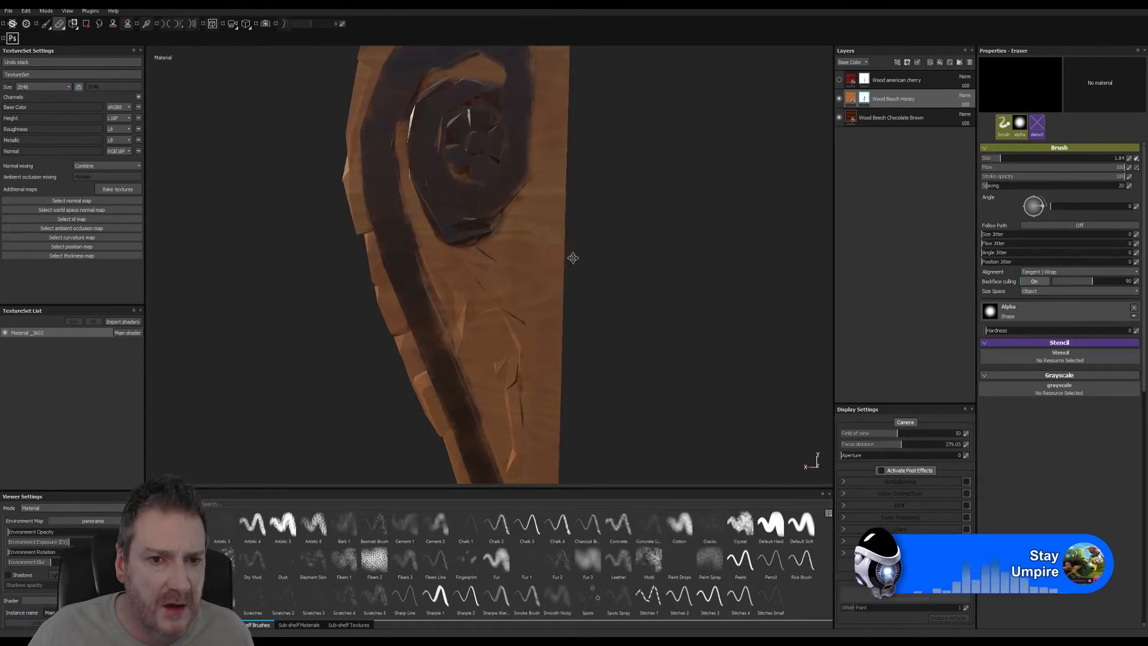
pyautogui.keyDown('alt'); pyautogui.moveTo(572, 257); pyautogui.dragTo(530, 229, button='middle'); pyautogui.keyUp('alt')
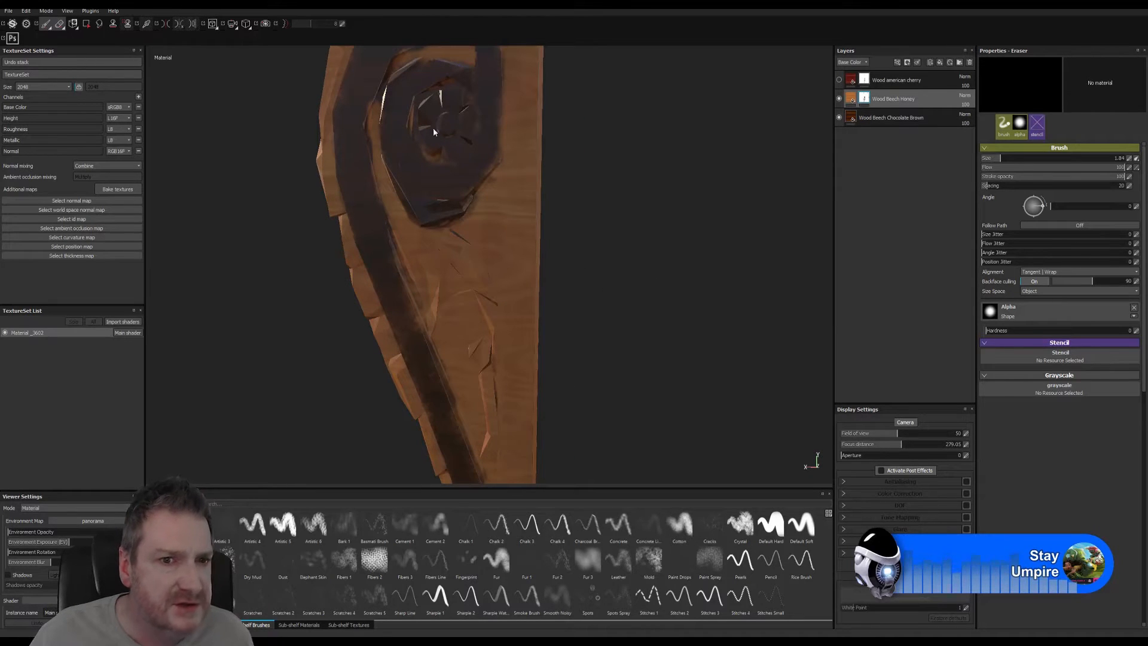
# - Paint the honey mask with the dirt brush at size 5.15 over the leaf carving below the upper scroll
pyautogui.moveTo(492, 262)
pyautogui.keyDown('alt'); pyautogui.mouseDown(button='right')
pyautogui.moveTo(443, 250)
pyautogui.moveTo(521, 280)
pyautogui.mouseUp(button='right'); pyautogui.keyUp('alt')
pyautogui.moveTo(526, 293)
pyautogui.keyDown('alt'); pyautogui.mouseDown()
pyautogui.moveTo(450, 280)
pyautogui.moveTo(483, 209)
pyautogui.moveTo(464, 195)
pyautogui.moveTo(428, 269)
pyautogui.moveTo(469, 314)
pyautogui.moveTo(473, 341)
pyautogui.moveTo(392, 296)
pyautogui.moveTo(368, 231)
pyautogui.moveTo(373, 181)
pyautogui.mouseUp(); pyautogui.keyUp('alt')
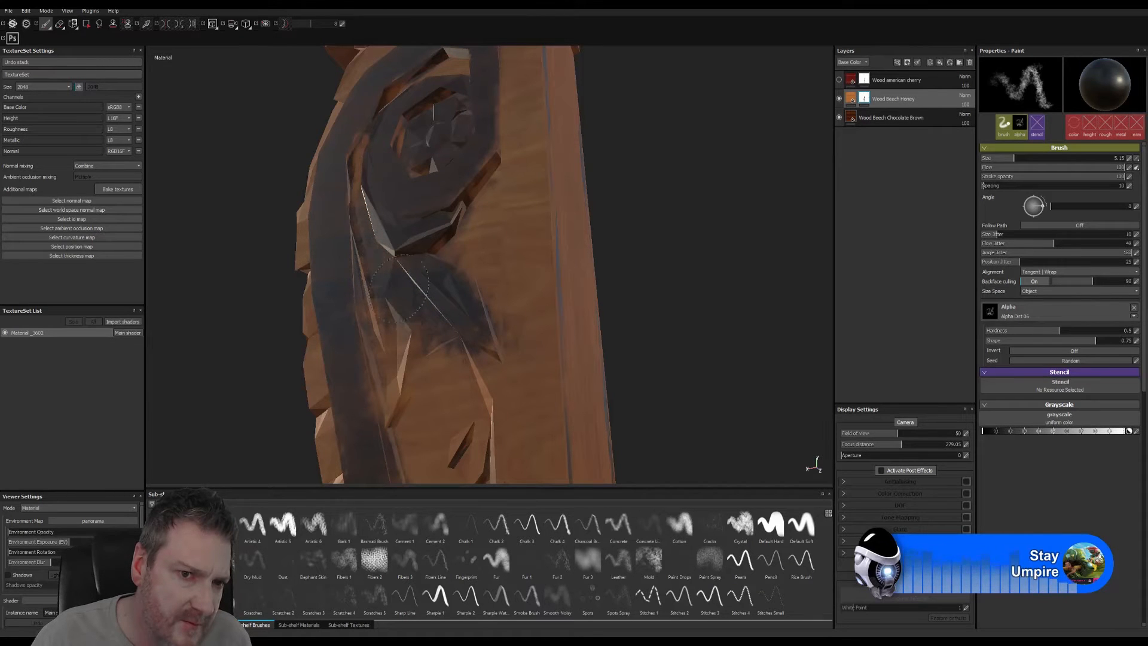
pyautogui.moveTo(390, 339)
pyautogui.mouseDown()
pyautogui.moveTo(396, 392)
pyautogui.moveTo(469, 345)
pyautogui.moveTo(459, 317)
pyautogui.moveTo(486, 326)
pyautogui.mouseUp()
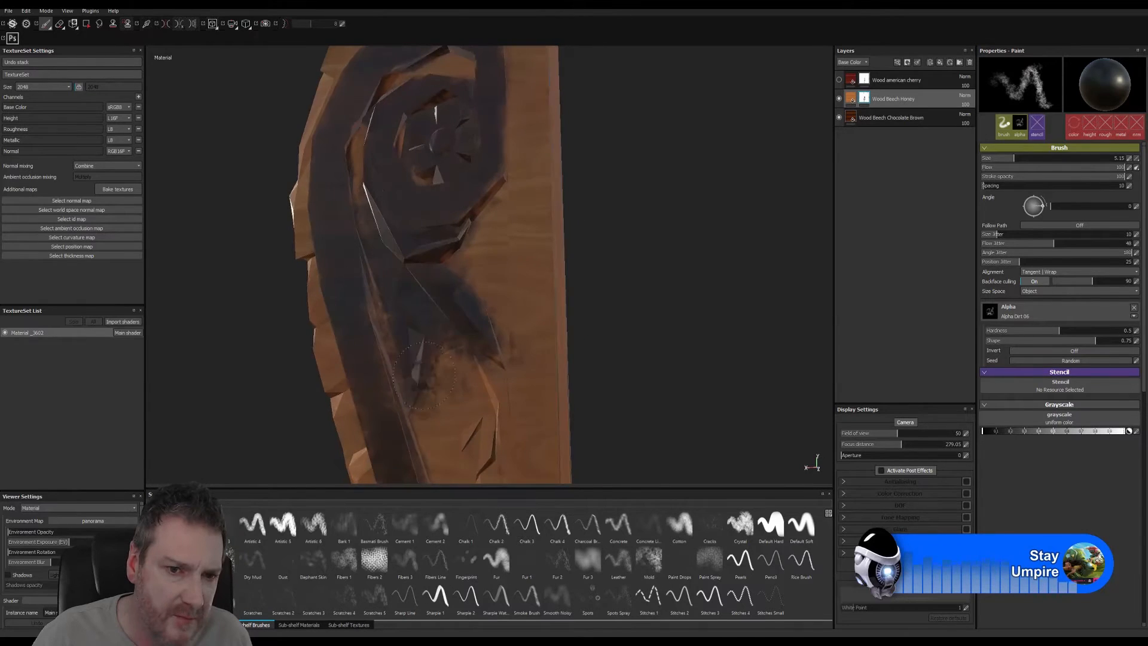
pyautogui.keyDown('alt'); pyautogui.moveTo(486, 326); pyautogui.dragTo(483, 254, button='middle'); pyautogui.keyUp('alt')
pyautogui.moveTo(474, 274)
pyautogui.mouseDown()
pyautogui.moveTo(468, 299)
pyautogui.moveTo(478, 282)
pyautogui.moveTo(482, 341)
pyautogui.moveTo(473, 329)
pyautogui.moveTo(492, 396)
pyautogui.moveTo(509, 374)
pyautogui.mouseUp()
pyautogui.keyDown('alt'); pyautogui.moveTo(509, 374); pyautogui.dragTo(493, 381); pyautogui.keyUp('alt')
pyautogui.moveTo(494, 383); pyautogui.dragTo(495, 406)
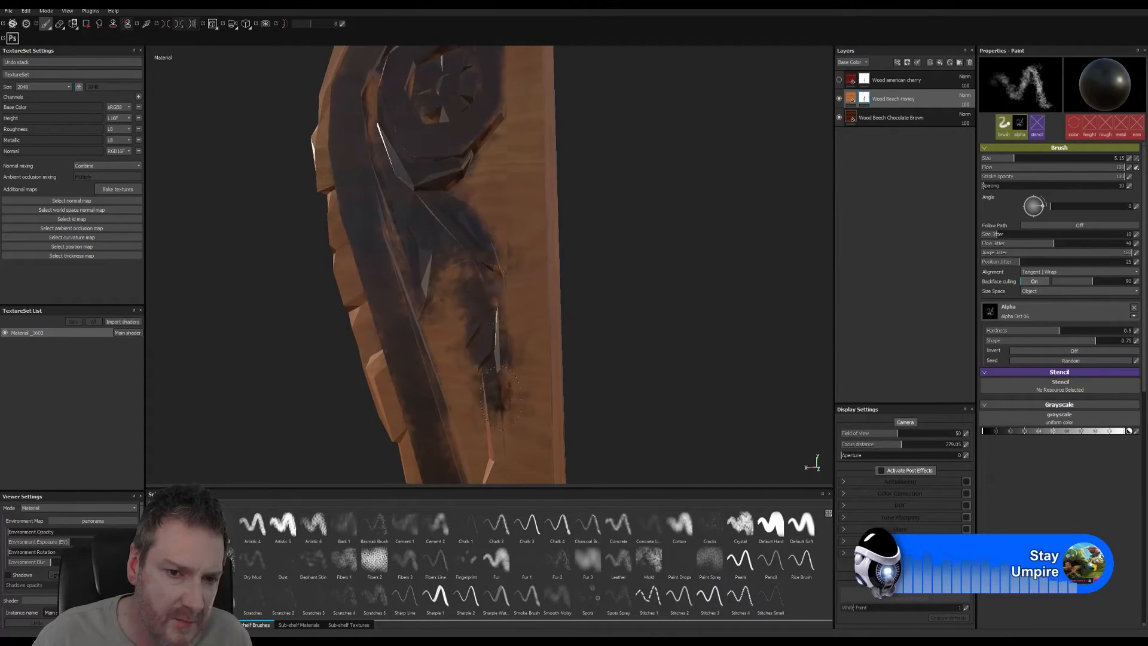
# - Reduce the dirt brush to 2.15 and darken the narrow stem running down from the leaf to its lower tip
pyautogui.keyDown('alt'); pyautogui.moveTo(494, 412); pyautogui.dragTo(487, 252, button='middle'); pyautogui.keyUp('alt')
pyautogui.press('[')
pyautogui.press('[')
pyautogui.press('[')
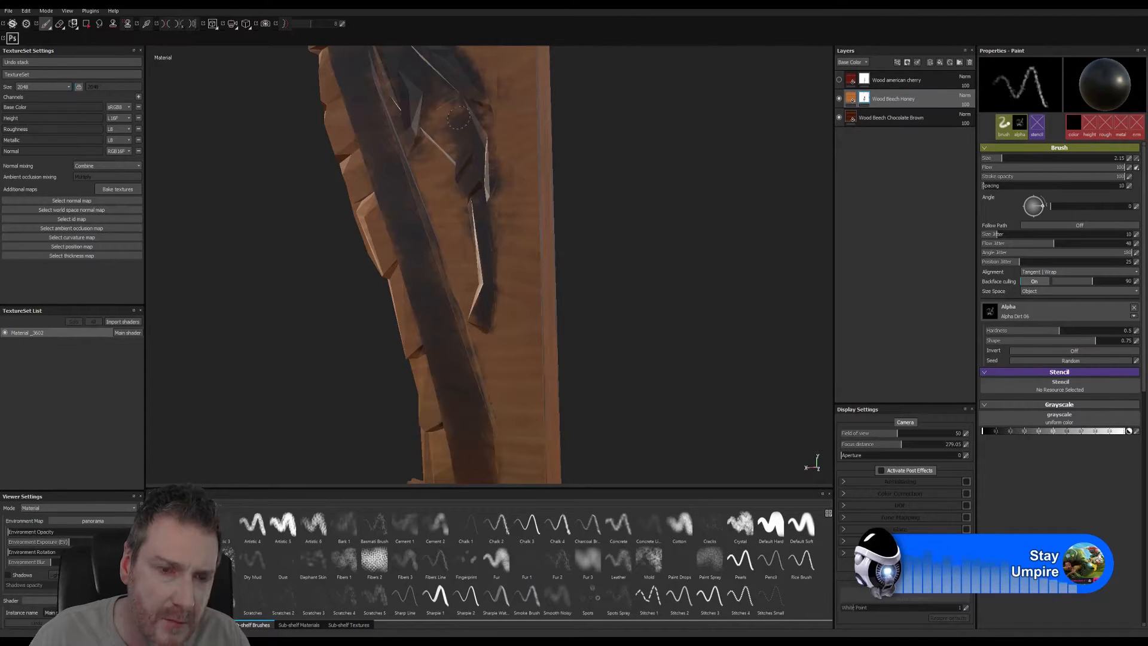
# - Fill in the leaf's body and the facets between the long groove and the spiral with the dirt brush
pyautogui.keyDown('alt'); pyautogui.moveTo(458, 119); pyautogui.dragTo(528, 287, button='middle'); pyautogui.keyUp('alt')
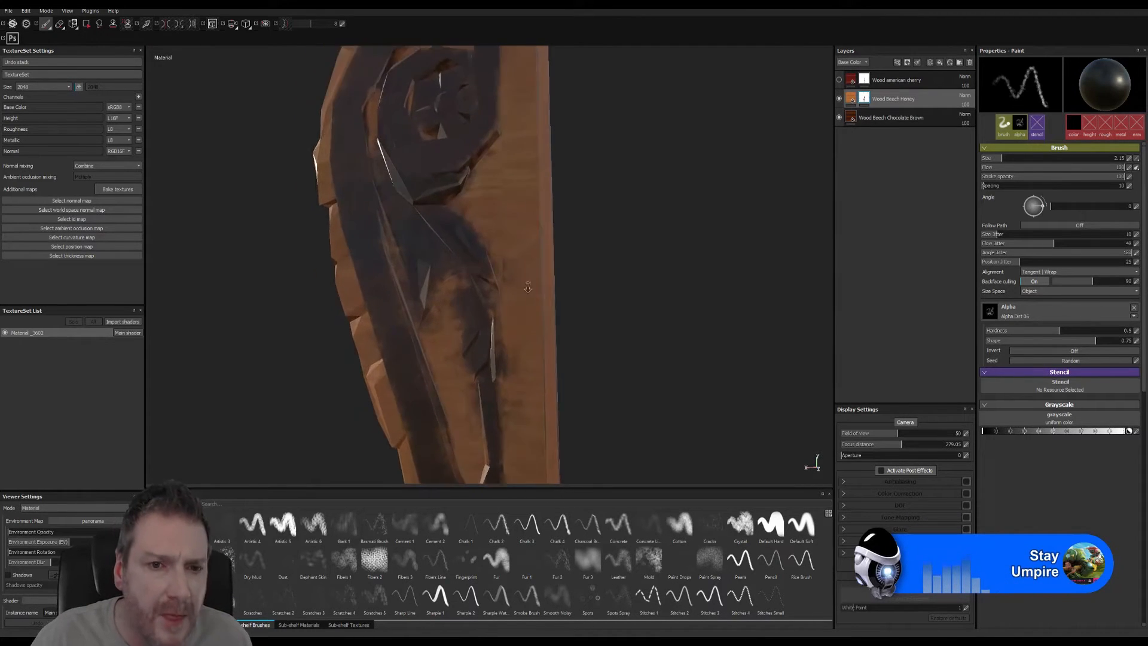
pyautogui.moveTo(527, 287)
pyautogui.keyDown('alt'); pyautogui.mouseDown()
pyautogui.moveTo(487, 311)
pyautogui.moveTo(426, 281)
pyautogui.mouseUp(); pyautogui.keyUp('alt')
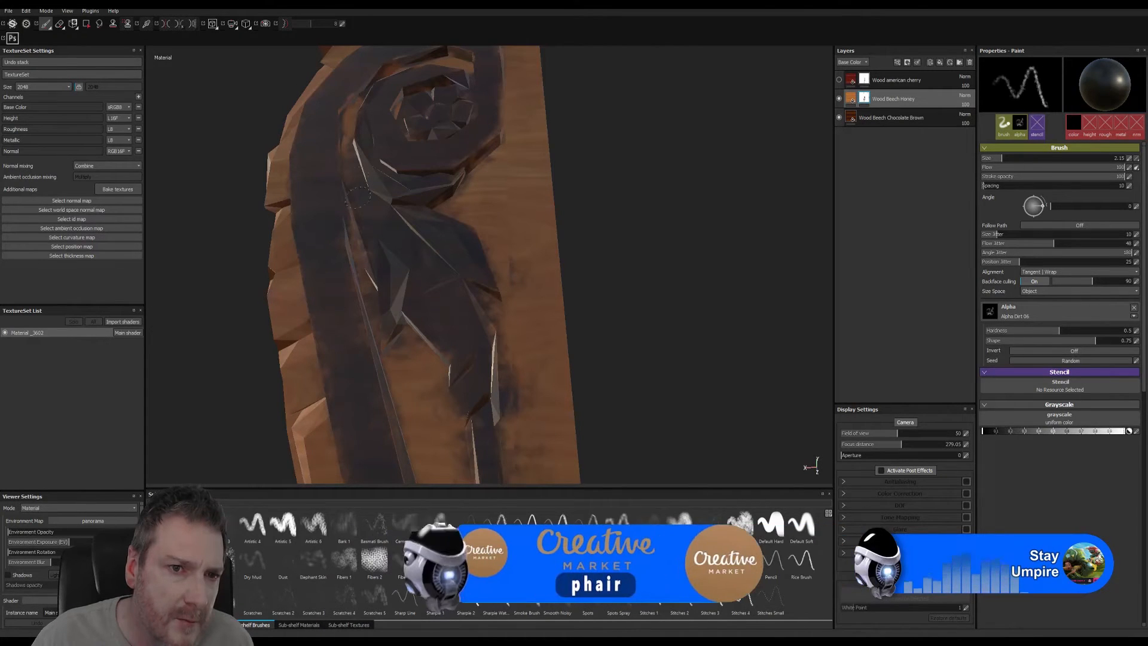
pyautogui.keyDown('alt'); pyautogui.moveTo(381, 221); pyautogui.dragTo(389, 233); pyautogui.keyUp('alt')
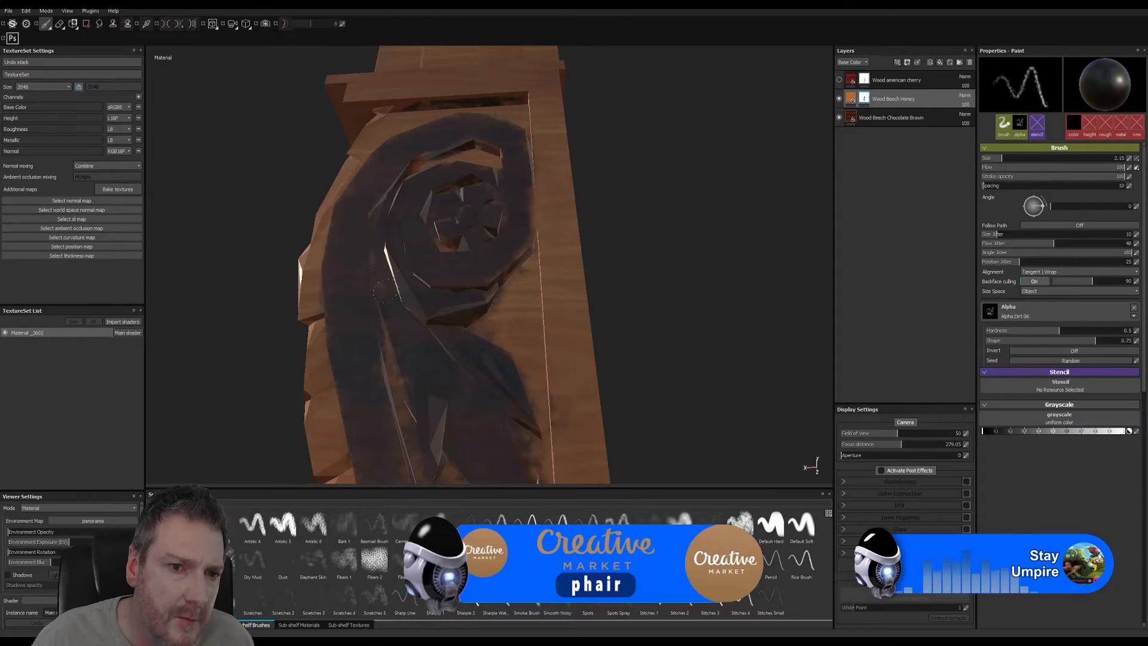
# - Erase the overspill from the flat wood along the leaf's outer edge with the eraser at size 1.84
pyautogui.keyDown('alt'); pyautogui.moveTo(407, 341); pyautogui.dragTo(359, 267, button='middle'); pyautogui.keyUp('alt')
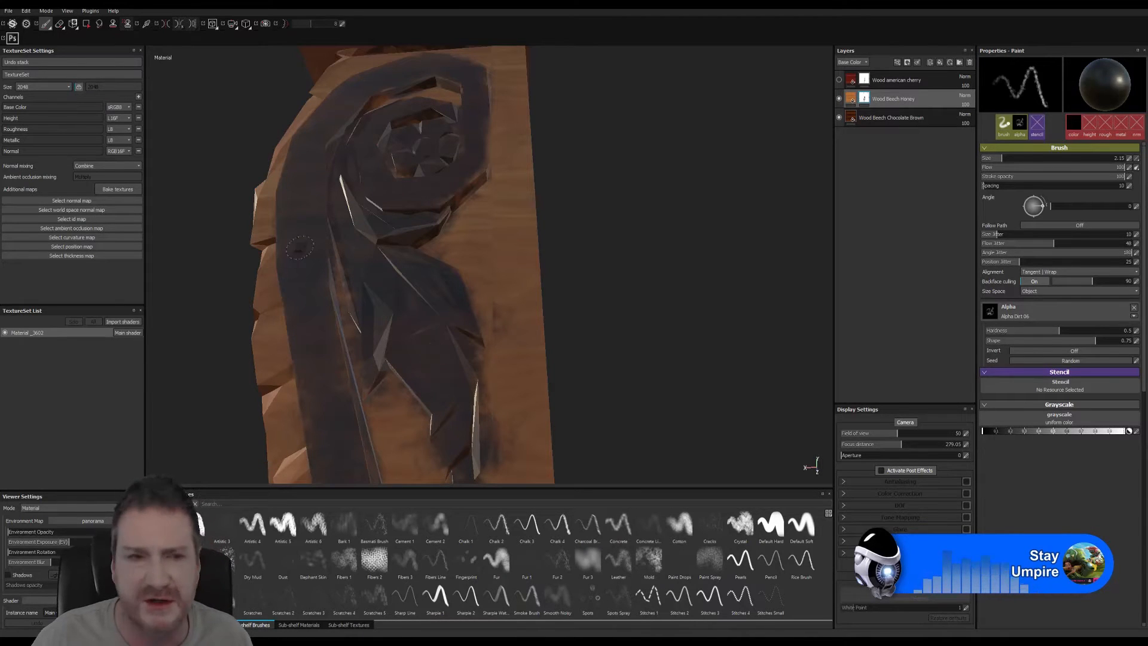
pyautogui.press('e')
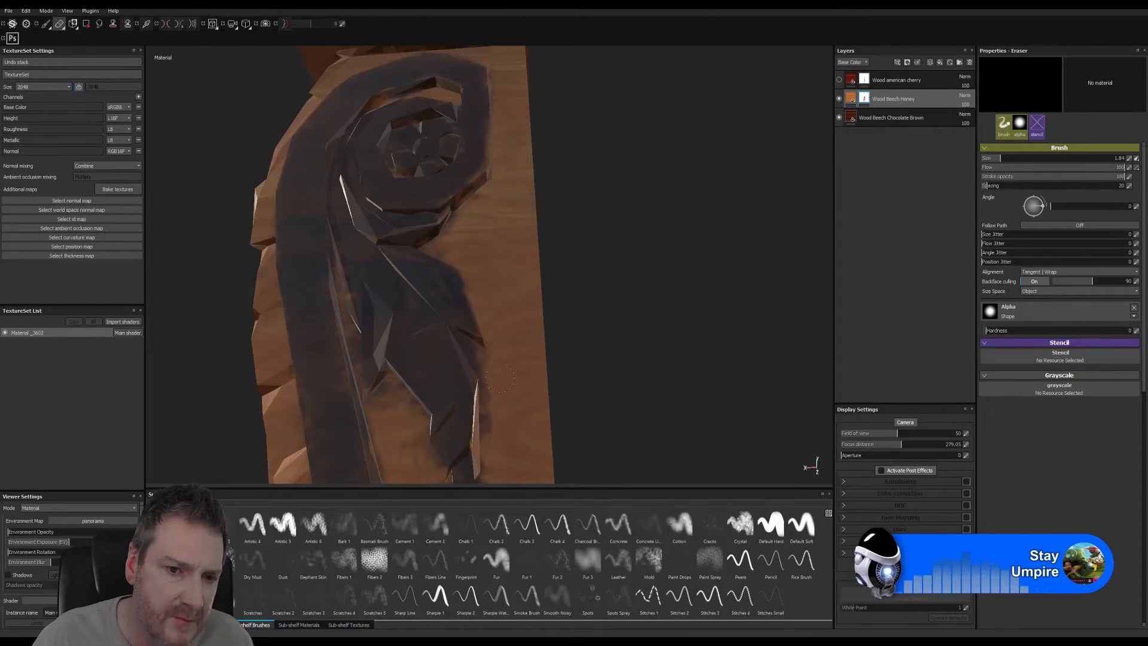
pyautogui.moveTo(491, 357); pyautogui.dragTo(488, 381)
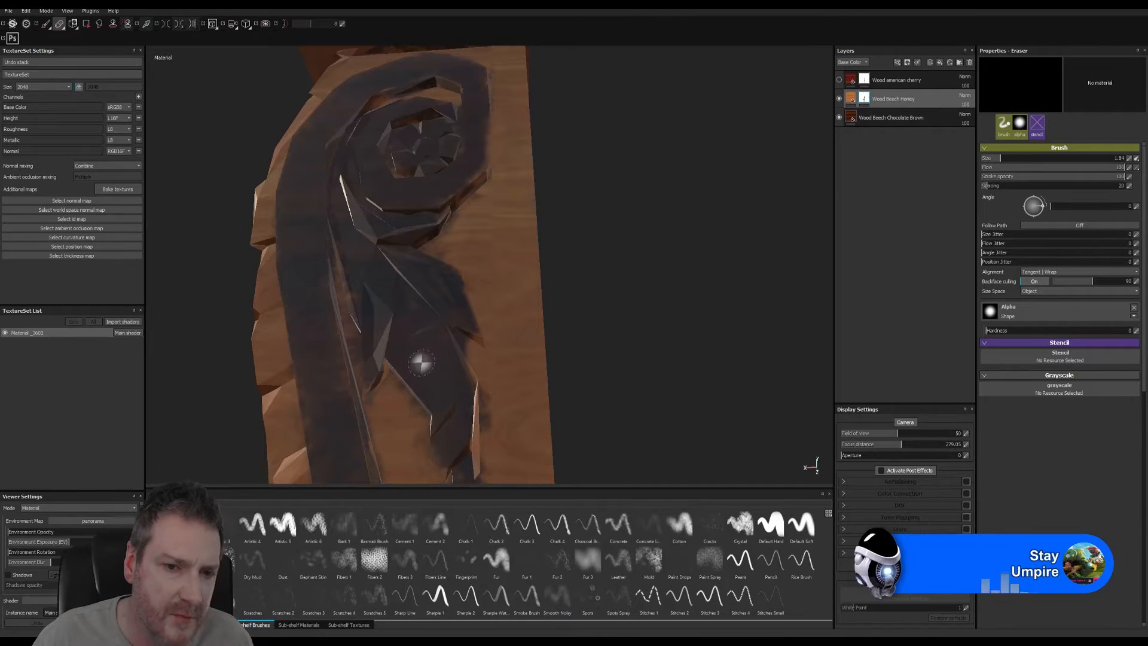
# - Reduce the eraser to 0.57 and restore the honey wood around the leaf's pointed tips and lower edges
pyautogui.keyDown('alt'); pyautogui.moveTo(420, 345); pyautogui.dragTo(392, 342); pyautogui.keyUp('alt')
pyautogui.keyDown('alt'); pyautogui.moveTo(392, 342); pyautogui.dragTo(891, 331, button='right'); pyautogui.keyUp('alt')
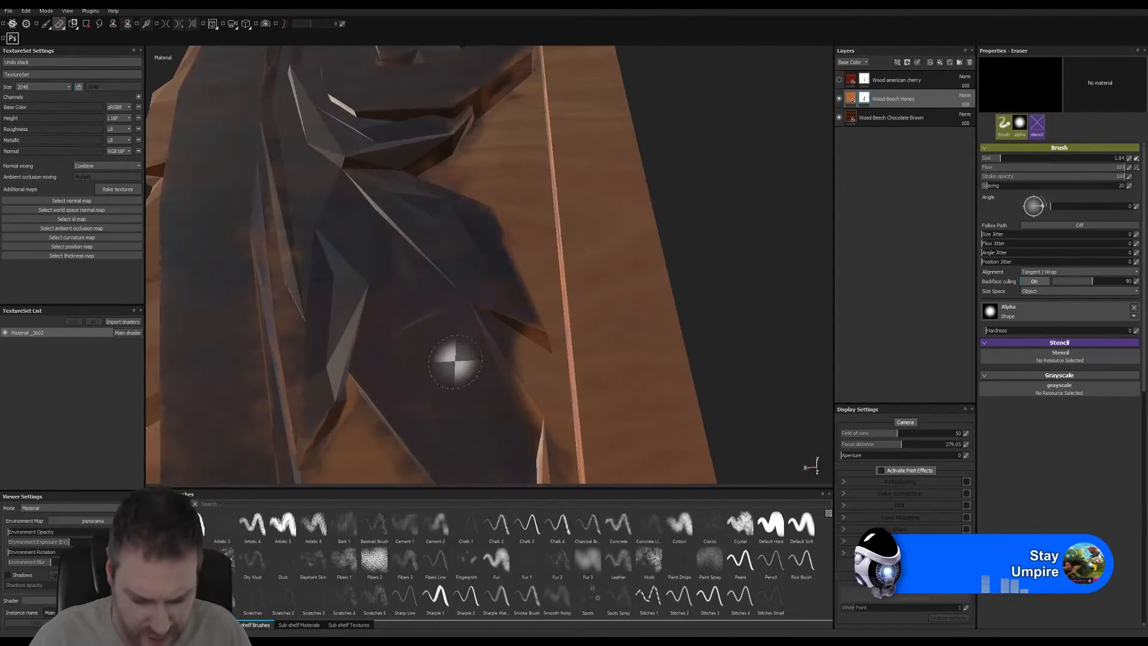
pyautogui.press('[')
pyautogui.press('[')
pyautogui.press('[')
pyautogui.press('[')
pyautogui.press('[')
pyautogui.press('[')
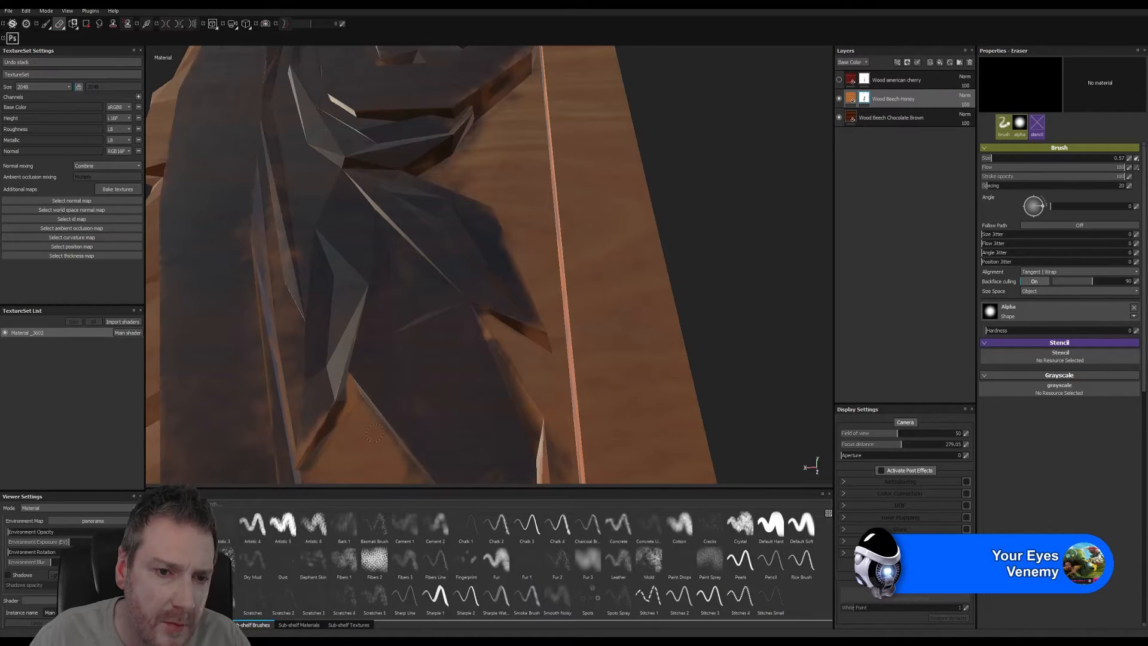
pyautogui.keyDown('alt'); pyautogui.moveTo(428, 415); pyautogui.dragTo(409, 318); pyautogui.keyUp('alt')
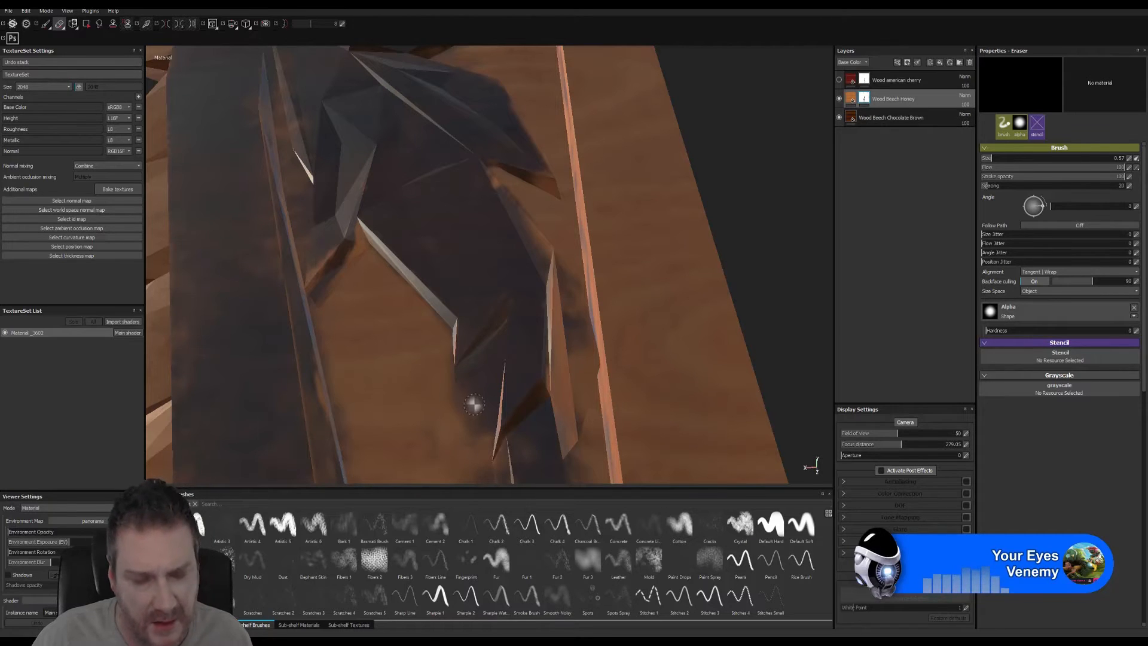
pyautogui.moveTo(482, 357)
pyautogui.keyDown('alt'); pyautogui.mouseDown()
pyautogui.moveTo(422, 296)
pyautogui.moveTo(470, 319)
pyautogui.moveTo(481, 397)
pyautogui.moveTo(469, 439)
pyautogui.moveTo(525, 435)
pyautogui.moveTo(504, 414)
pyautogui.mouseUp(); pyautogui.keyUp('alt')
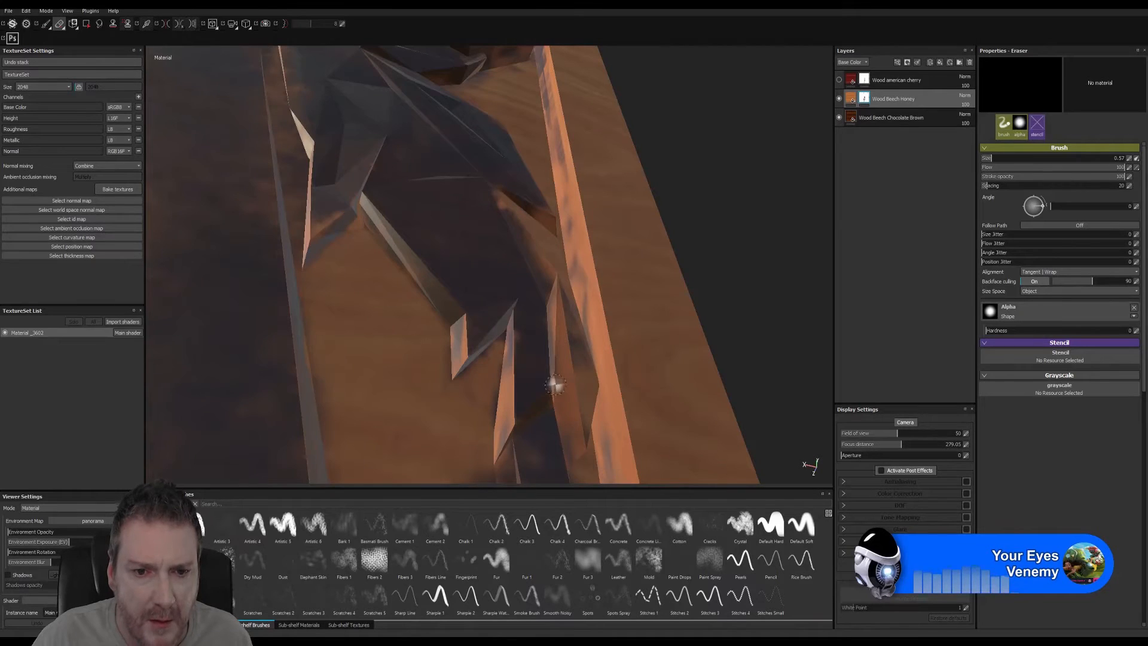
pyautogui.keyDown('alt'); pyautogui.moveTo(551, 385); pyautogui.dragTo(449, 437); pyautogui.keyUp('alt')
pyautogui.keyDown('alt'); pyautogui.moveTo(523, 389); pyautogui.dragTo(432, 429); pyautogui.keyUp('alt')
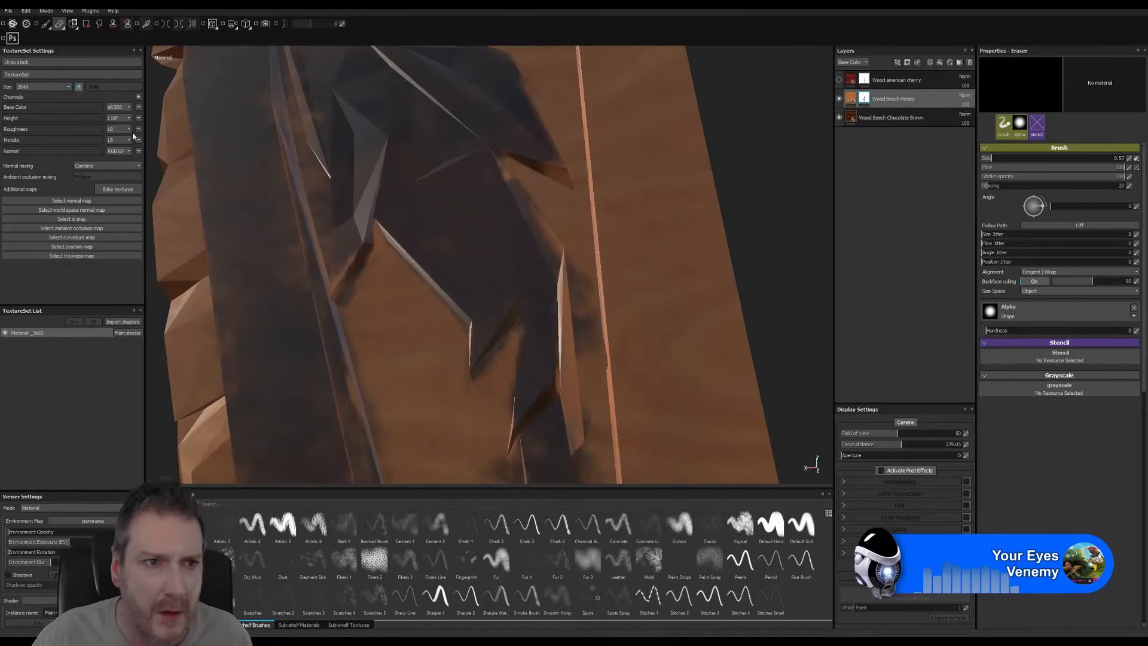
# - Paint the honey mask with the dirt brush over the side facets along the leaf's outer edge
pyautogui.click(46, 24)
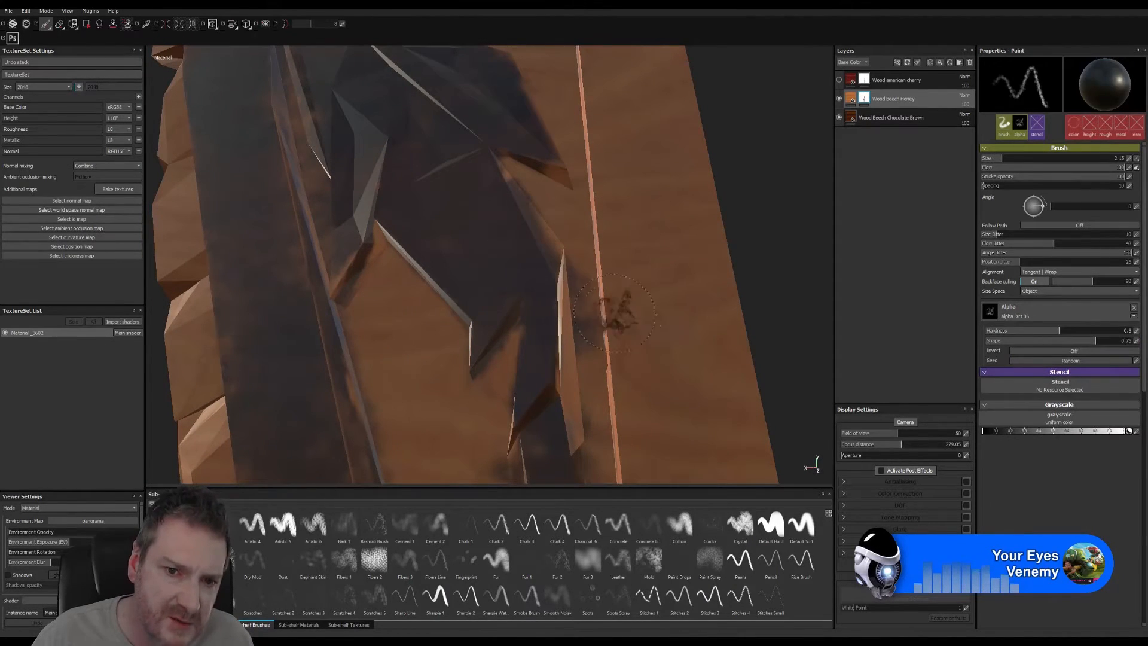
pyautogui.moveTo(610, 313)
pyautogui.keyDown('alt'); pyautogui.mouseDown()
pyautogui.moveTo(551, 367)
pyautogui.moveTo(623, 349)
pyautogui.moveTo(616, 341)
pyautogui.mouseUp(); pyautogui.keyUp('alt')
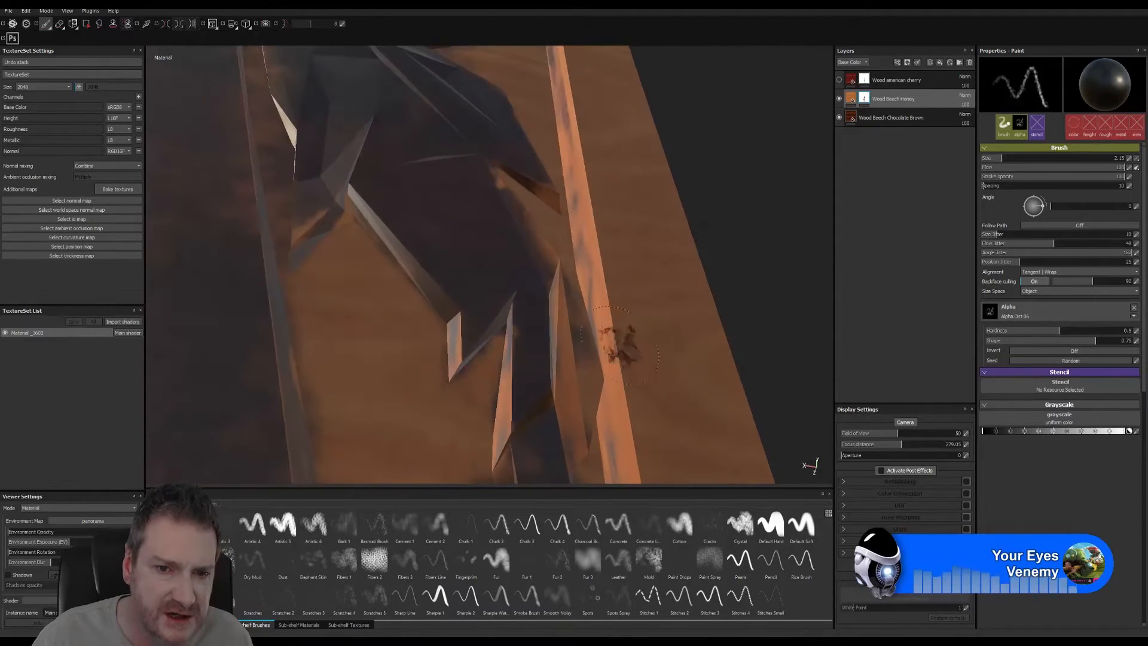
pyautogui.moveTo(566, 375); pyautogui.dragTo(581, 407)
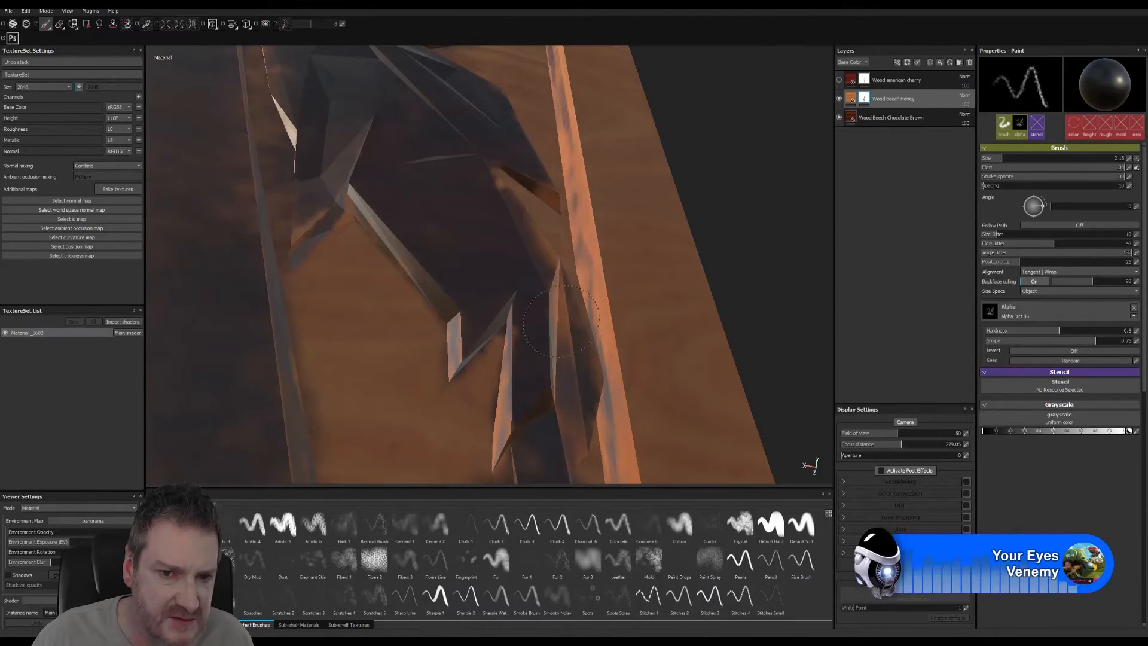
pyautogui.moveTo(561, 321); pyautogui.dragTo(567, 341)
pyautogui.moveTo(553, 260); pyautogui.dragTo(507, 185)
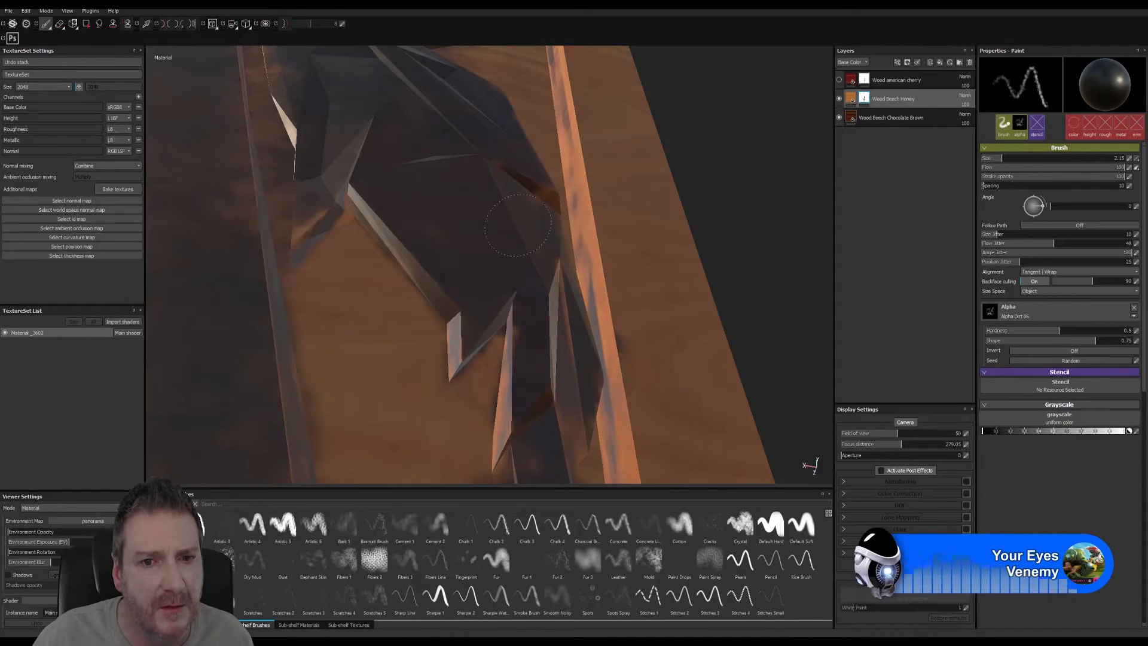
# - Paint the honey mask with the dirt brush down the leaf's narrow stem to its blunt lower tip
pyautogui.moveTo(568, 332)
pyautogui.keyDown('alt'); pyautogui.mouseDown()
pyautogui.moveTo(556, 353)
pyautogui.moveTo(616, 302)
pyautogui.moveTo(621, 364)
pyautogui.moveTo(548, 388)
pyautogui.moveTo(557, 412)
pyautogui.moveTo(488, 167)
pyautogui.mouseUp(); pyautogui.keyUp('alt')
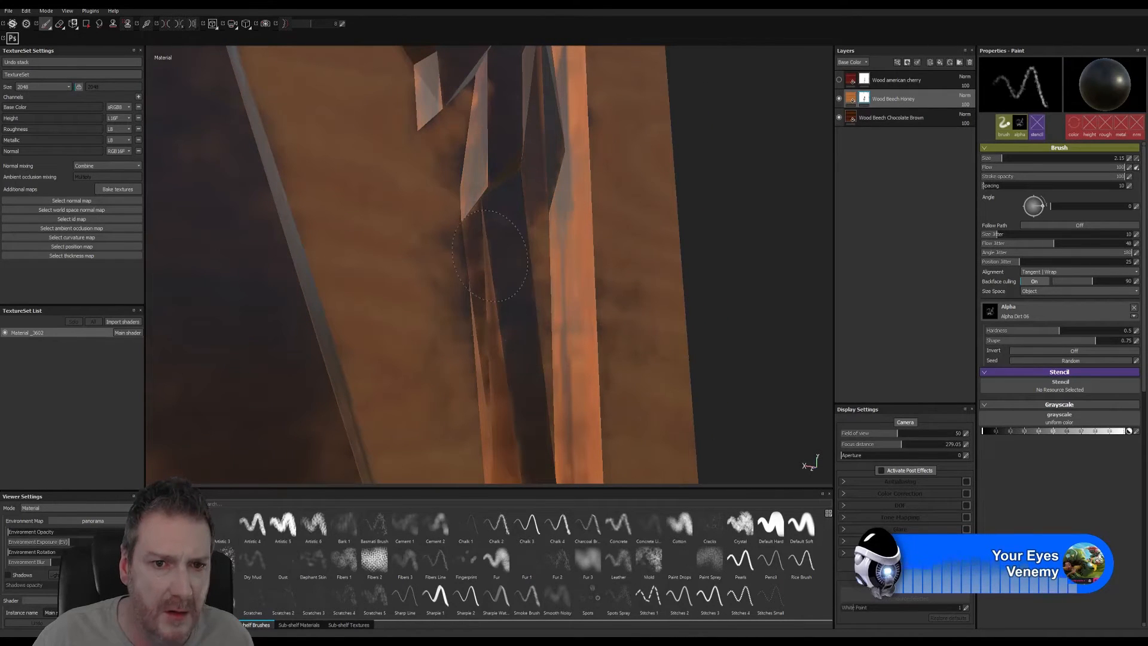
pyautogui.moveTo(512, 420); pyautogui.dragTo(511, 427)
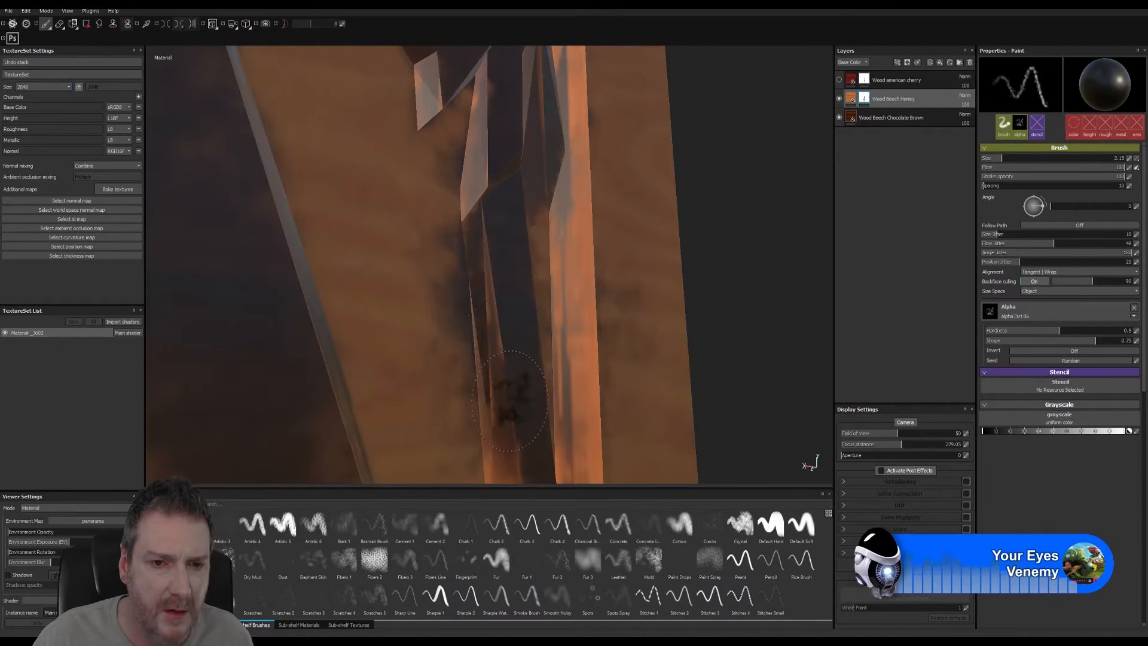
pyautogui.keyDown('alt'); pyautogui.moveTo(512, 397); pyautogui.dragTo(457, 143, button='middle'); pyautogui.keyUp('alt')
pyautogui.moveTo(435, 288); pyautogui.dragTo(428, 359)
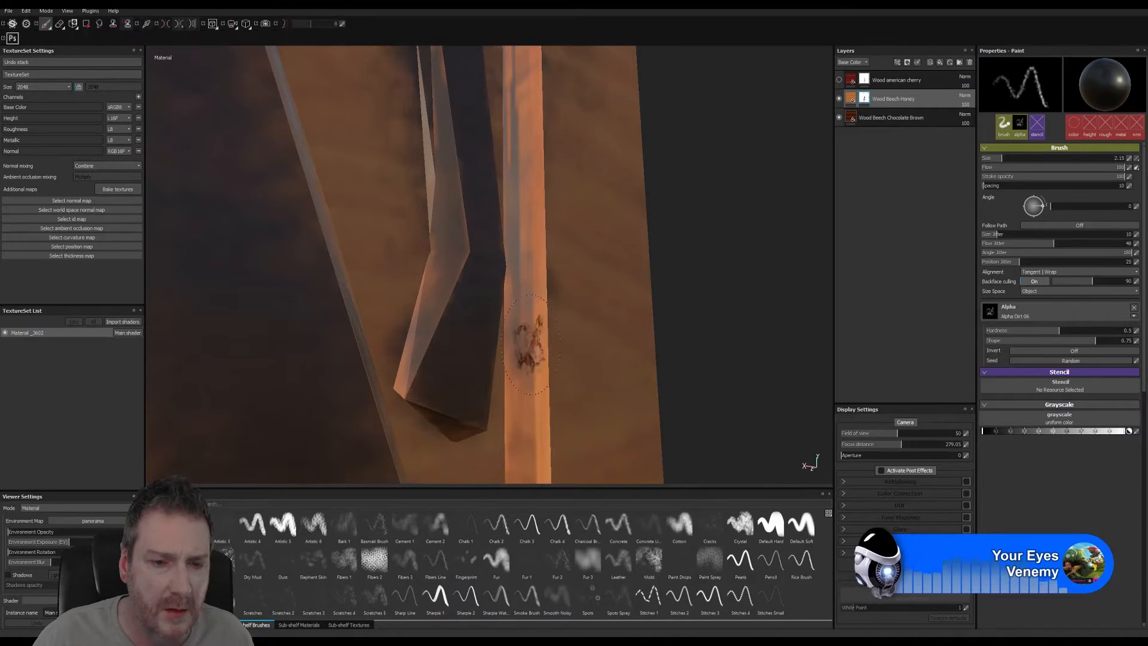
pyautogui.keyDown('alt'); pyautogui.moveTo(526, 326); pyautogui.dragTo(492, 302); pyautogui.keyUp('alt')
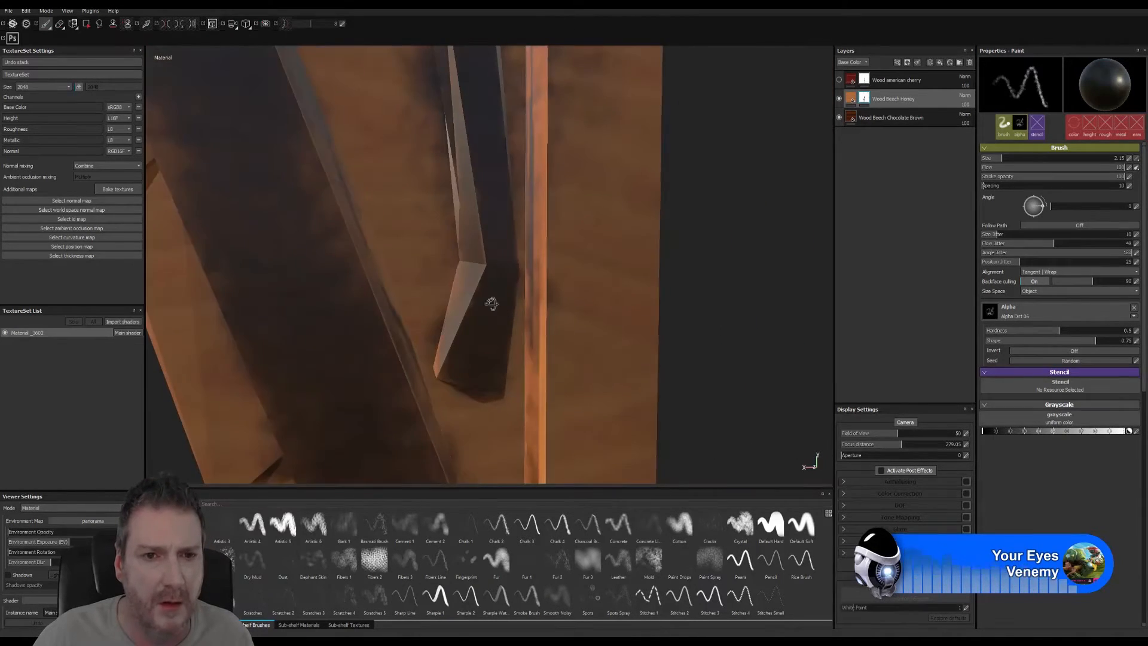
# - Darken the side facets of the long groove beside the leaf's stem with the dirt brush at size 2.15
pyautogui.keyDown('alt'); pyautogui.moveTo(467, 270); pyautogui.dragTo(473, 487, button='middle'); pyautogui.keyUp('alt')
pyautogui.keyDown('alt'); pyautogui.moveTo(460, 357); pyautogui.dragTo(214, 380, button='right'); pyautogui.keyUp('alt')
pyautogui.keyDown('alt'); pyautogui.moveTo(413, 298); pyautogui.dragTo(314, 329); pyautogui.keyUp('alt')
pyautogui.moveTo(419, 448); pyautogui.dragTo(426, 448)
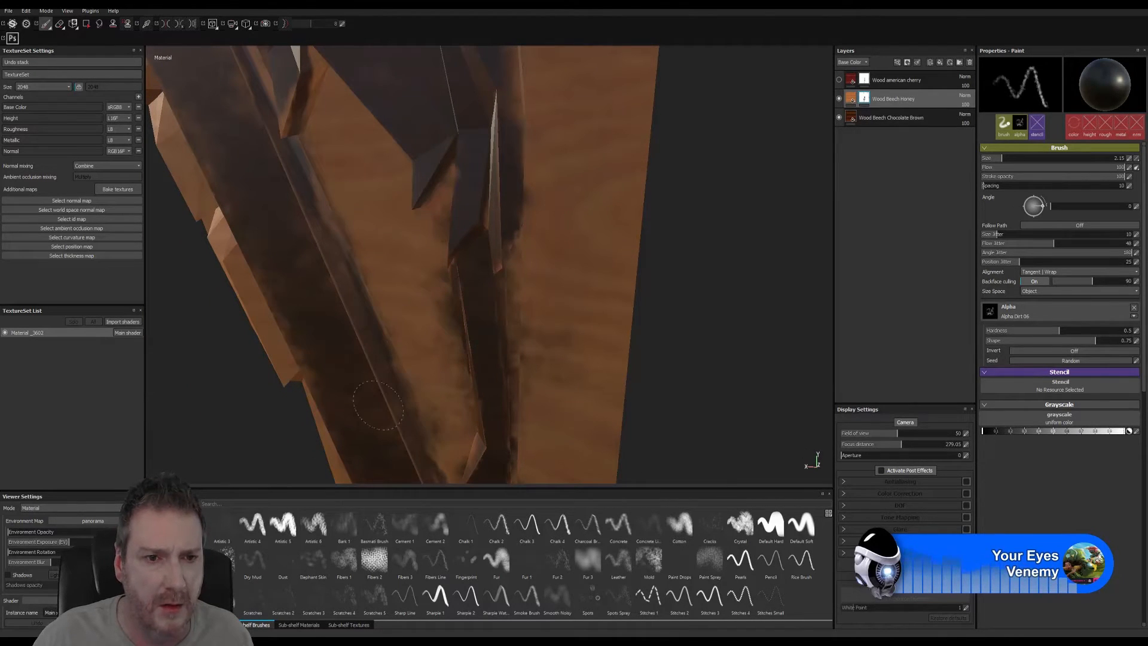
pyautogui.moveTo(343, 263); pyautogui.dragTo(348, 275)
pyautogui.moveTo(408, 356); pyautogui.dragTo(414, 368)
pyautogui.keyDown('alt'); pyautogui.moveTo(418, 389); pyautogui.dragTo(408, 296, button='middle'); pyautogui.keyUp('alt')
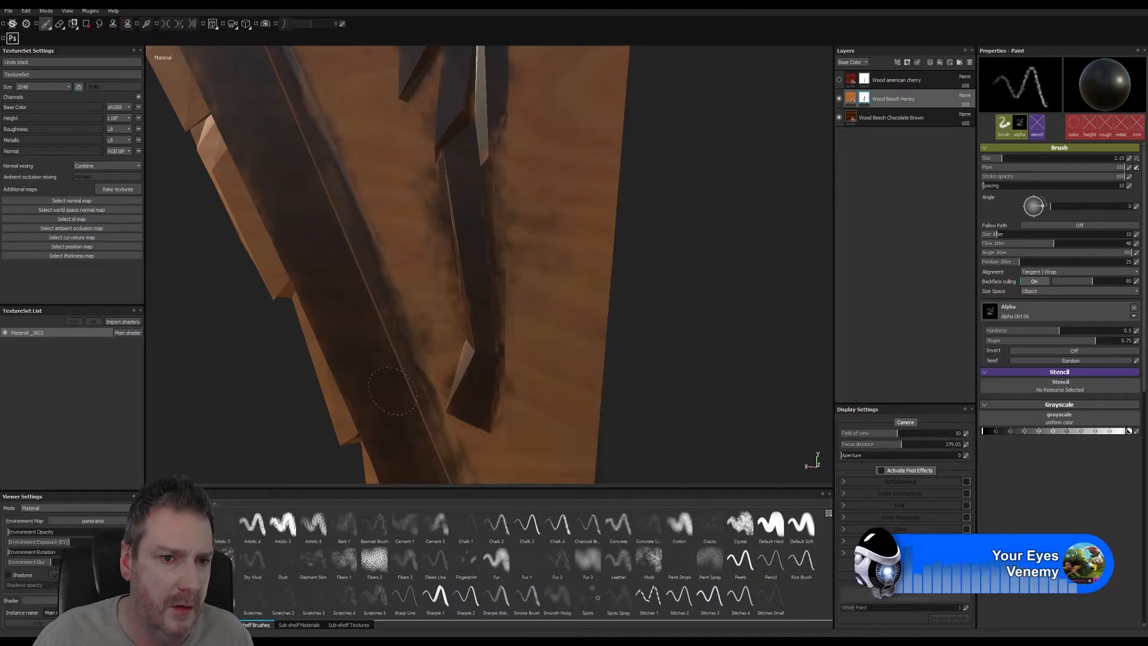
pyautogui.keyDown('alt'); pyautogui.moveTo(392, 390); pyautogui.dragTo(362, 297); pyautogui.keyUp('alt')
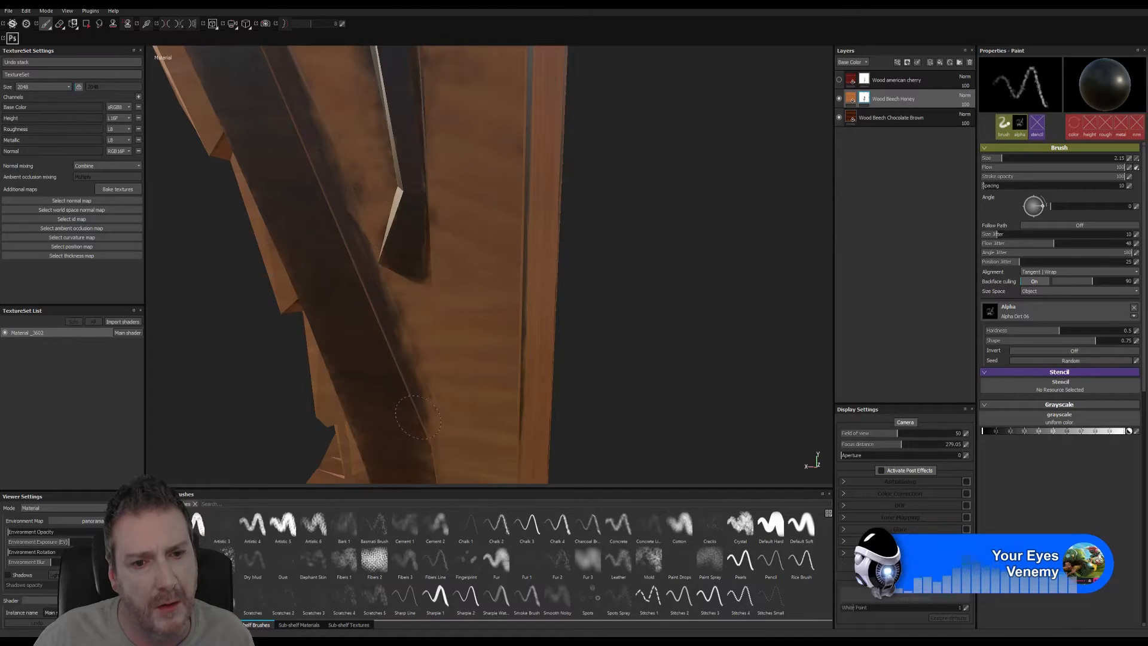
pyautogui.keyDown('alt'); pyautogui.moveTo(389, 331); pyautogui.dragTo(365, 259, button='middle'); pyautogui.keyUp('alt')
# - Examine the painted groove, scroll and leaf carvings from several angles for missed facets and overspill
pyautogui.keyDown('alt'); pyautogui.moveTo(365, 258); pyautogui.dragTo(581, 282); pyautogui.keyUp('alt')
pyautogui.keyDown('alt'); pyautogui.moveTo(334, 306); pyautogui.dragTo(425, 418, button='middle'); pyautogui.keyUp('alt')
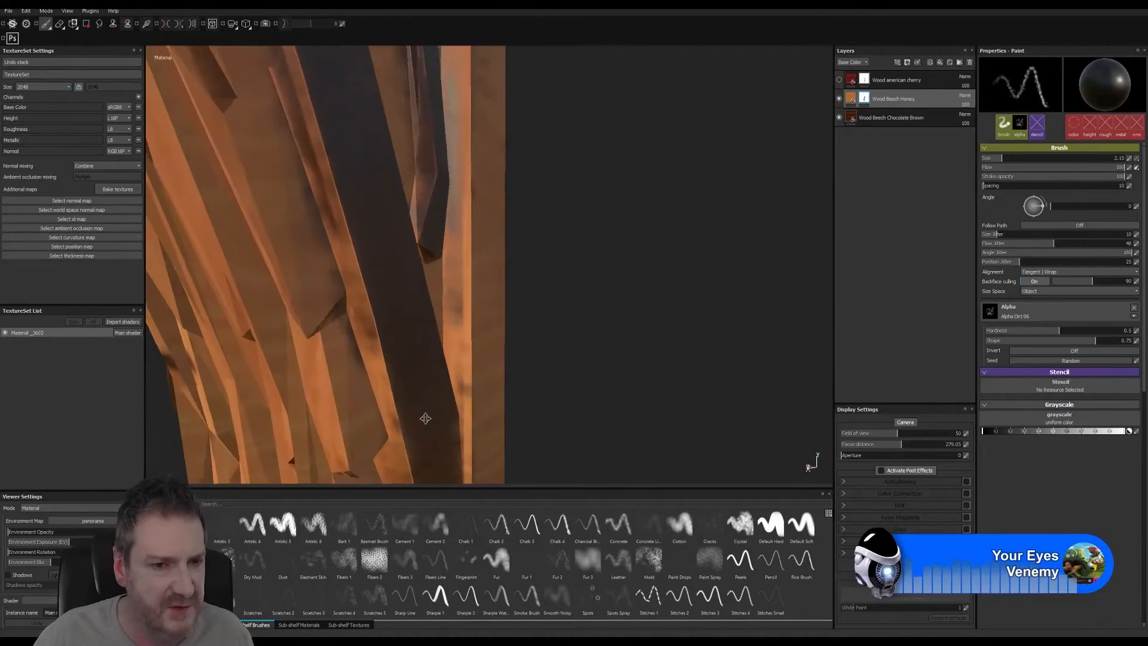
pyautogui.keyDown('alt'); pyautogui.moveTo(426, 419); pyautogui.dragTo(370, 182); pyautogui.keyUp('alt')
pyautogui.keyDown('alt'); pyautogui.moveTo(371, 183); pyautogui.dragTo(395, 440, button='middle'); pyautogui.keyUp('alt')
pyautogui.keyDown('alt'); pyautogui.moveTo(395, 440); pyautogui.dragTo(125, 350); pyautogui.keyUp('alt')
pyautogui.keyDown('alt'); pyautogui.moveTo(428, 297); pyautogui.dragTo(418, 562, button='middle'); pyautogui.keyUp('alt')
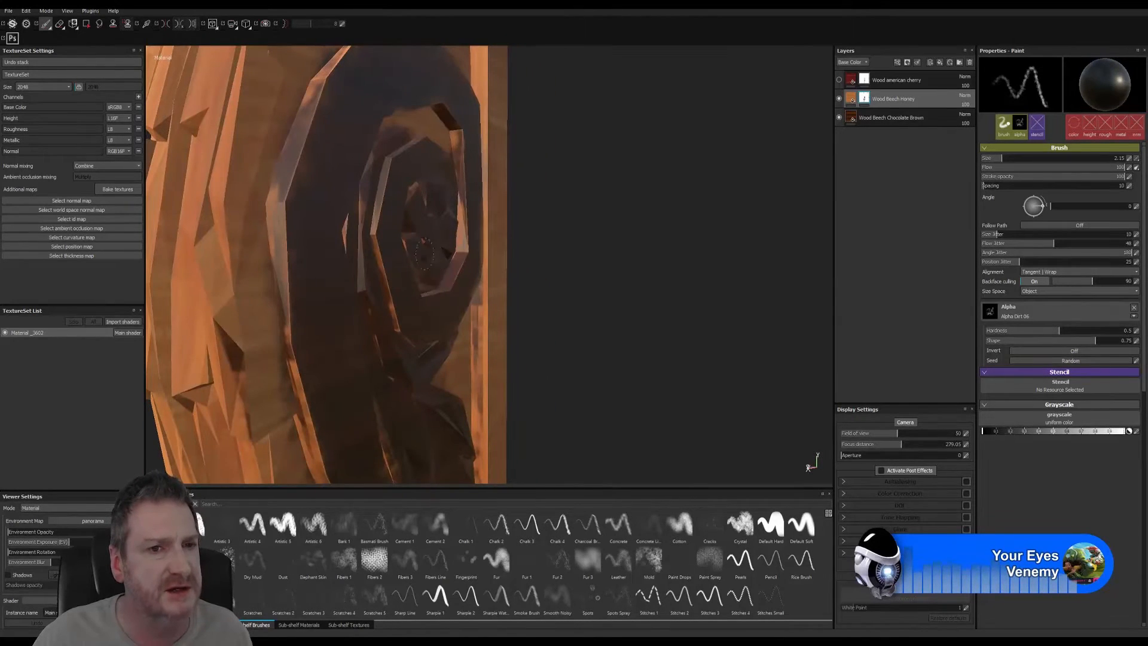
pyautogui.keyDown('alt'); pyautogui.moveTo(367, 296); pyautogui.dragTo(515, 250); pyautogui.keyUp('alt')
pyautogui.keyDown('alt'); pyautogui.moveTo(377, 310); pyautogui.dragTo(541, 318); pyautogui.keyUp('alt')
pyautogui.keyDown('alt'); pyautogui.moveTo(335, 320); pyautogui.dragTo(577, 317); pyautogui.keyUp('alt')
pyautogui.keyDown('alt'); pyautogui.moveTo(577, 318); pyautogui.dragTo(682, 300, button='middle'); pyautogui.keyUp('alt')
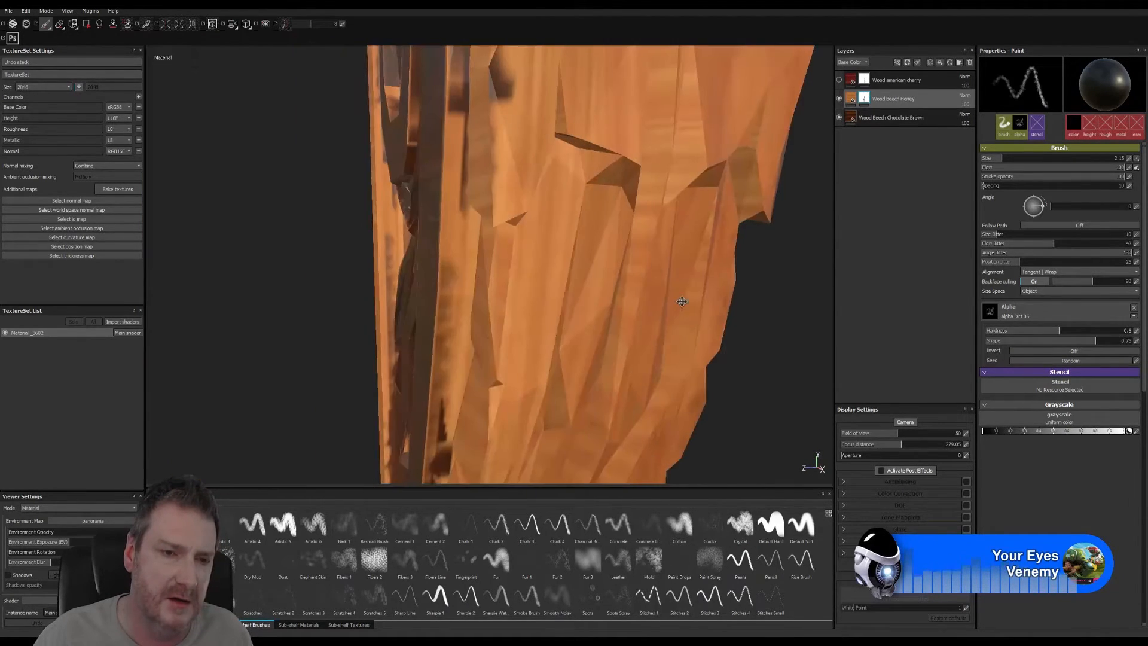
pyautogui.moveTo(341, 309)
pyautogui.keyDown('alt'); pyautogui.mouseDown()
pyautogui.moveTo(625, 329)
pyautogui.moveTo(453, 323)
pyautogui.mouseUp(); pyautogui.keyUp('alt')
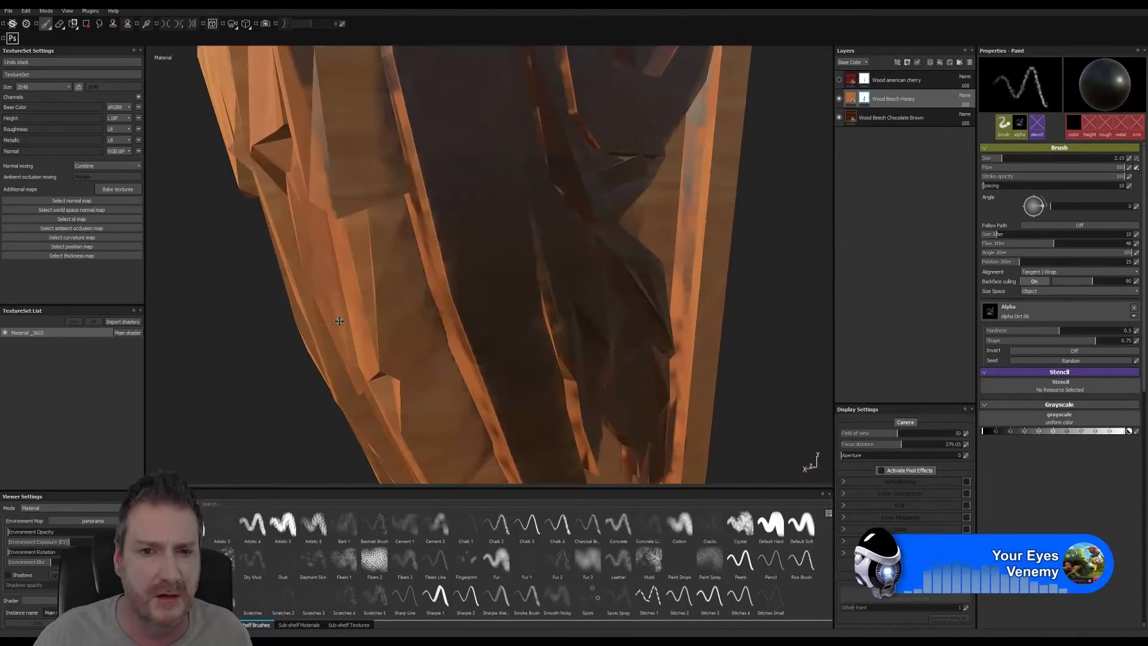
pyautogui.keyDown('alt'); pyautogui.moveTo(502, 315); pyautogui.dragTo(275, 395, button='middle'); pyautogui.keyUp('alt')
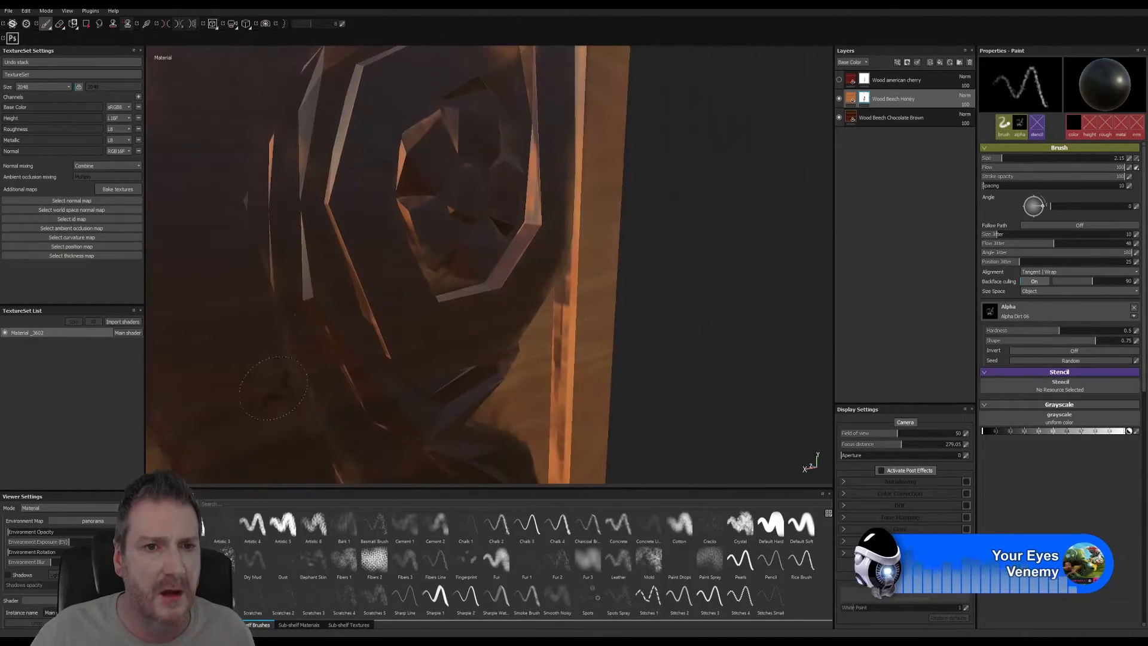
pyautogui.keyDown('alt'); pyautogui.moveTo(275, 395); pyautogui.dragTo(476, 382, button='right'); pyautogui.keyUp('alt')
pyautogui.keyDown('alt'); pyautogui.moveTo(477, 382); pyautogui.dragTo(479, 223, button='middle'); pyautogui.keyUp('alt')
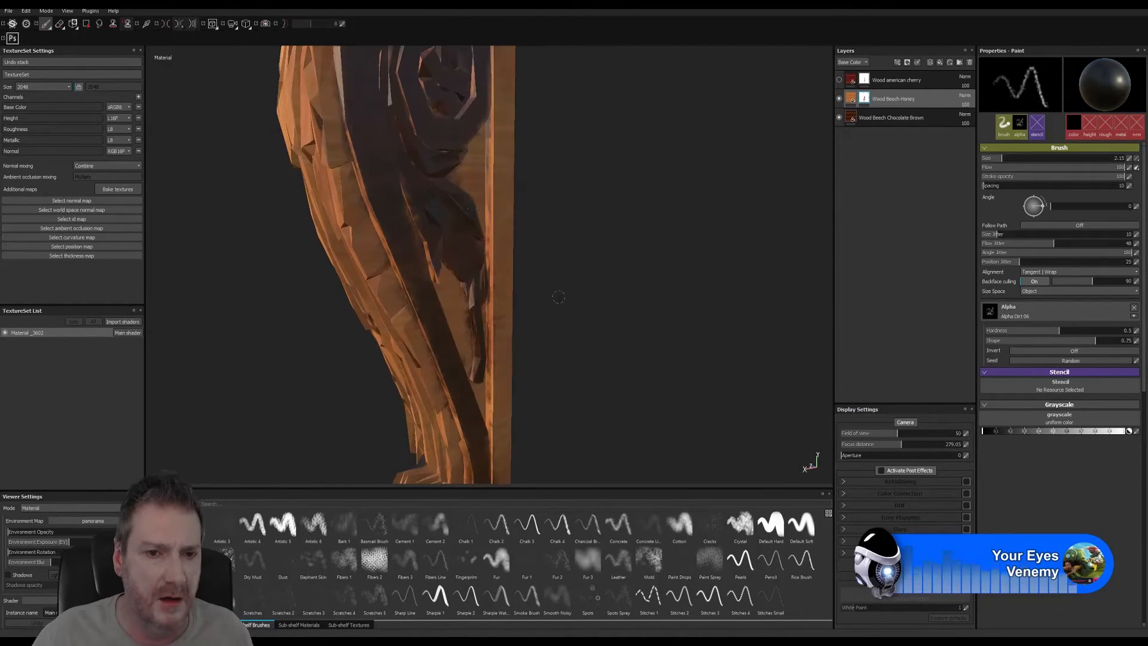
pyautogui.keyDown('alt'); pyautogui.moveTo(556, 295); pyautogui.dragTo(419, 302); pyautogui.keyUp('alt')
pyautogui.keyDown('alt'); pyautogui.moveTo(466, 269); pyautogui.dragTo(470, 288, button='middle'); pyautogui.keyUp('alt')
pyautogui.scroll(5, 466, 299)
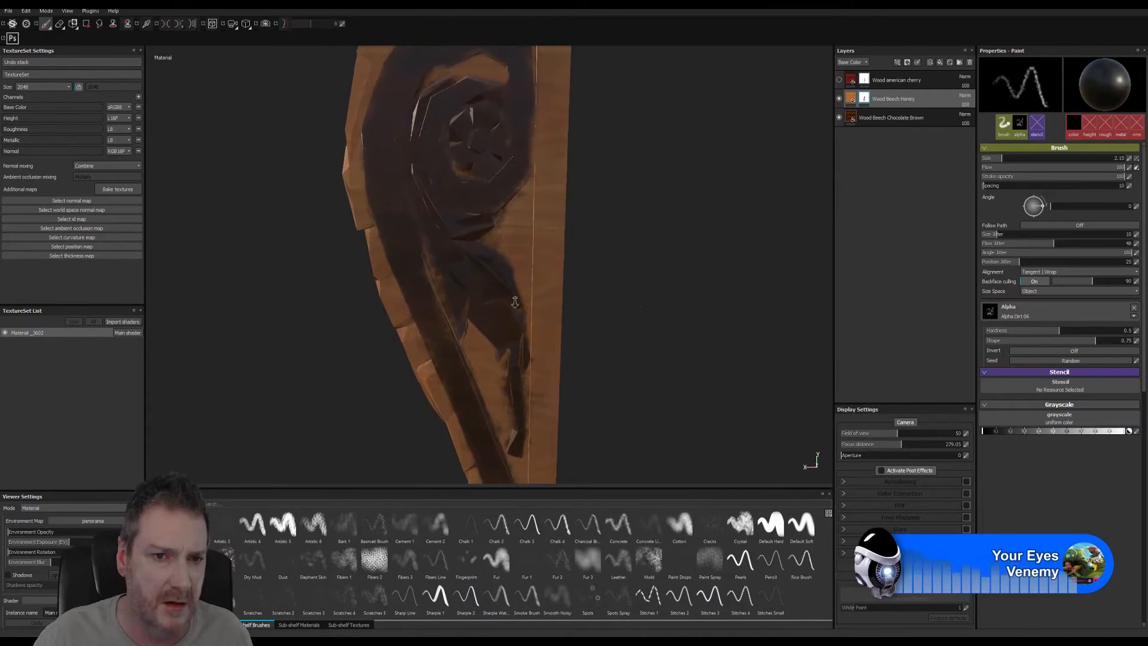
# - Erase the overspill from the flat wood between the long groove and the leaf with the eraser at size 0.57
pyautogui.moveTo(429, 235)
pyautogui.keyDown('alt'); pyautogui.mouseDown()
pyautogui.moveTo(557, 334)
pyautogui.moveTo(519, 302)
pyautogui.mouseUp(); pyautogui.keyUp('alt')
pyautogui.click(59, 24)
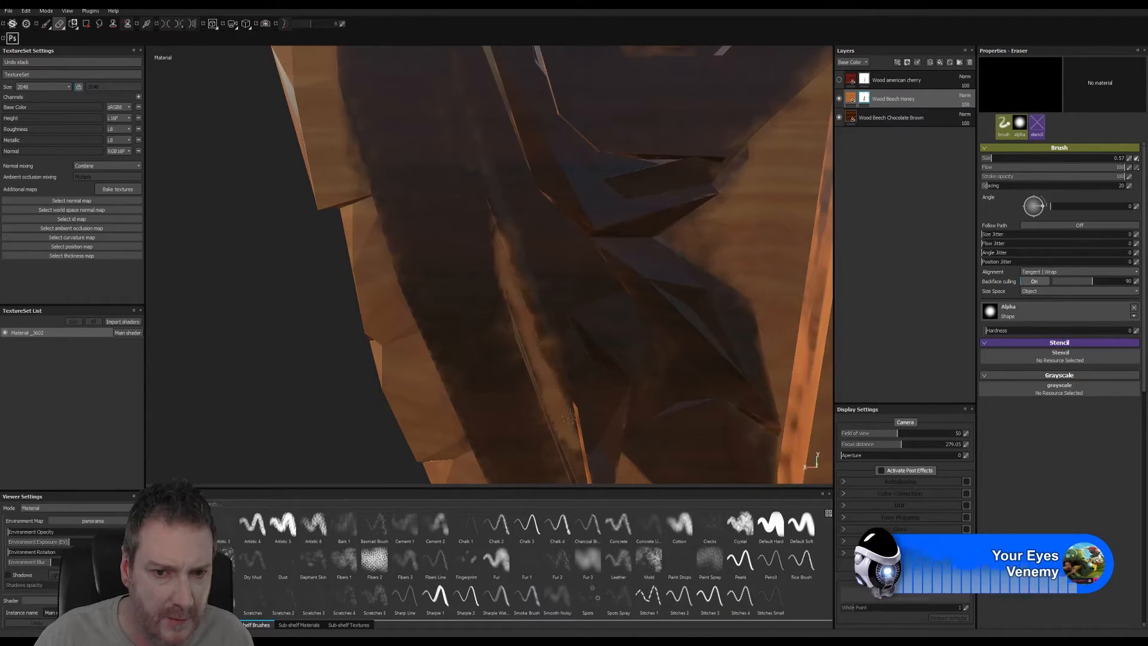
pyautogui.keyDown('alt'); pyautogui.moveTo(568, 418); pyautogui.dragTo(494, 282); pyautogui.keyUp('alt')
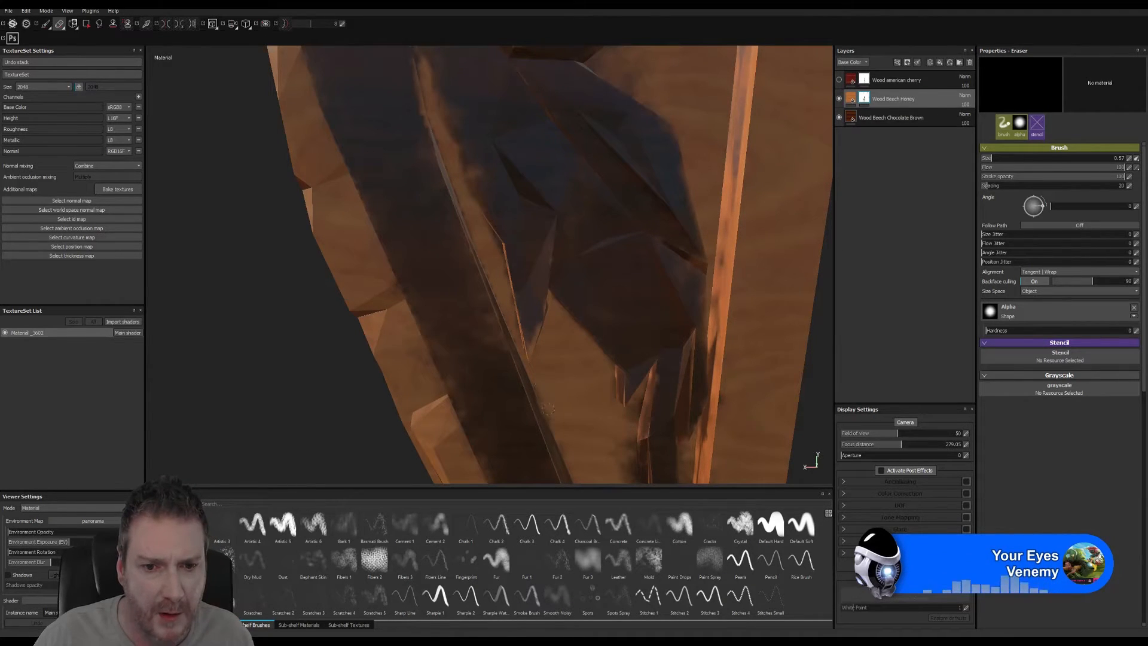
pyautogui.keyDown('alt'); pyautogui.moveTo(552, 415); pyautogui.dragTo(558, 336); pyautogui.keyUp('alt')
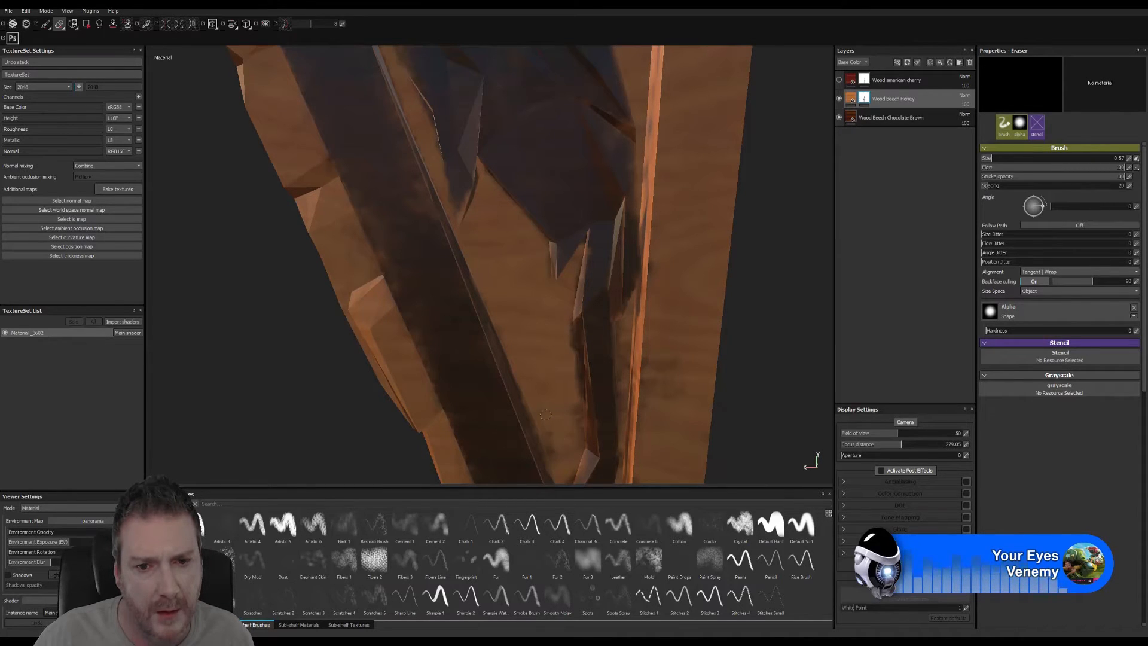
pyautogui.keyDown('alt'); pyautogui.moveTo(556, 458); pyautogui.dragTo(497, 297); pyautogui.keyUp('alt')
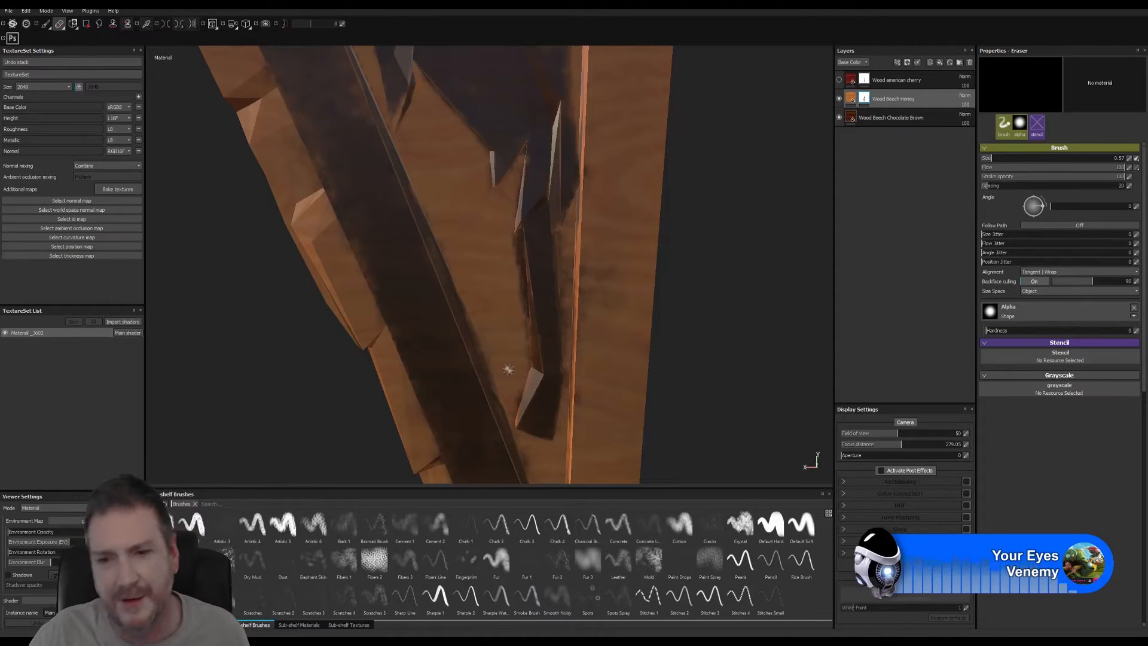
# - Erase the dark smudges from the flat wood around the leaf's narrow stem, including its outer side
pyautogui.keyDown('alt'); pyautogui.moveTo(490, 321); pyautogui.dragTo(446, 364, button='middle'); pyautogui.keyUp('alt')
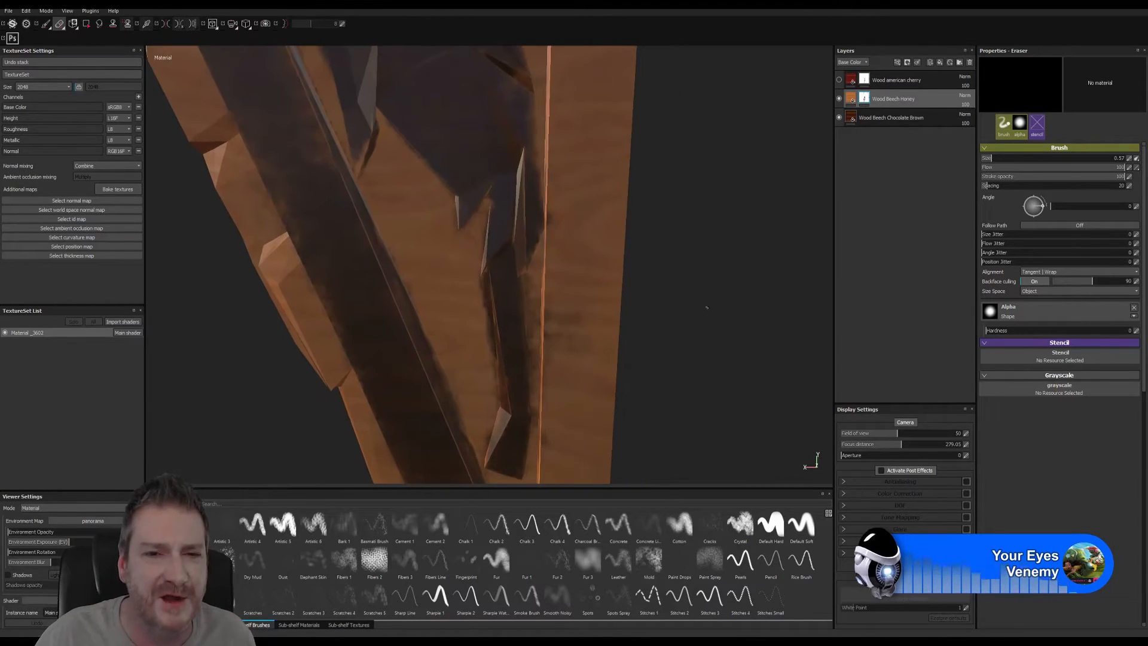
pyautogui.keyDown('alt'); pyautogui.moveTo(708, 307); pyautogui.dragTo(538, 335, button='right'); pyautogui.keyUp('alt')
pyautogui.keyDown('alt'); pyautogui.moveTo(549, 257); pyautogui.dragTo(538, 333, button='middle'); pyautogui.keyUp('alt')
pyautogui.keyDown('alt'); pyautogui.moveTo(538, 333); pyautogui.dragTo(622, 293, button='right'); pyautogui.keyUp('alt')
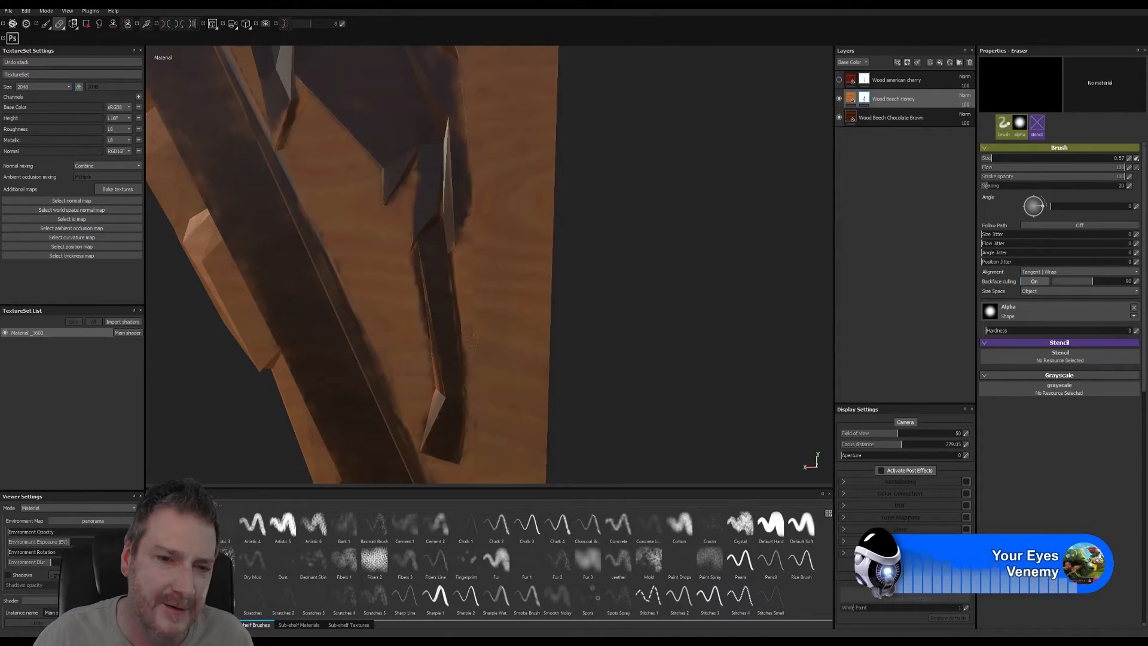
pyautogui.keyDown('alt'); pyautogui.moveTo(538, 361); pyautogui.dragTo(245, 302, button='right'); pyautogui.keyUp('alt')
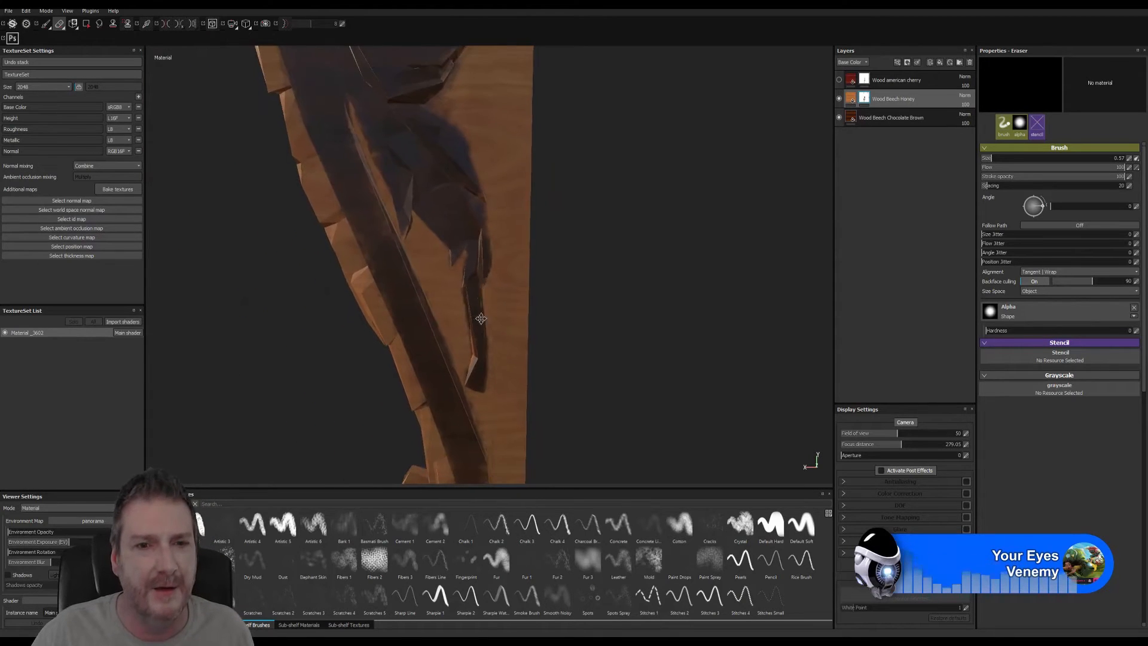
# - Clean the overspill off the flat wood along the leaf's upper edge and the scroll's lower edge with the eraser
pyautogui.keyDown('alt'); pyautogui.moveTo(545, 212); pyautogui.dragTo(543, 318, button='middle'); pyautogui.keyUp('alt')
pyautogui.keyDown('alt'); pyautogui.moveTo(544, 318); pyautogui.dragTo(382, 281, button='right'); pyautogui.keyUp('alt')
pyautogui.keyDown('alt'); pyautogui.moveTo(383, 239); pyautogui.dragTo(392, 344, button='middle'); pyautogui.keyUp('alt')
pyautogui.keyDown('alt'); pyautogui.moveTo(299, 323); pyautogui.dragTo(575, 398, button='right'); pyautogui.keyUp('alt')
pyautogui.keyDown('alt'); pyautogui.moveTo(520, 380); pyautogui.dragTo(495, 307, button='middle'); pyautogui.keyUp('alt')
pyautogui.keyDown('alt'); pyautogui.moveTo(494, 307); pyautogui.dragTo(502, 385, button='right'); pyautogui.keyUp('alt')
pyautogui.keyDown('alt'); pyautogui.moveTo(503, 384); pyautogui.dragTo(491, 300, button='middle'); pyautogui.keyUp('alt')
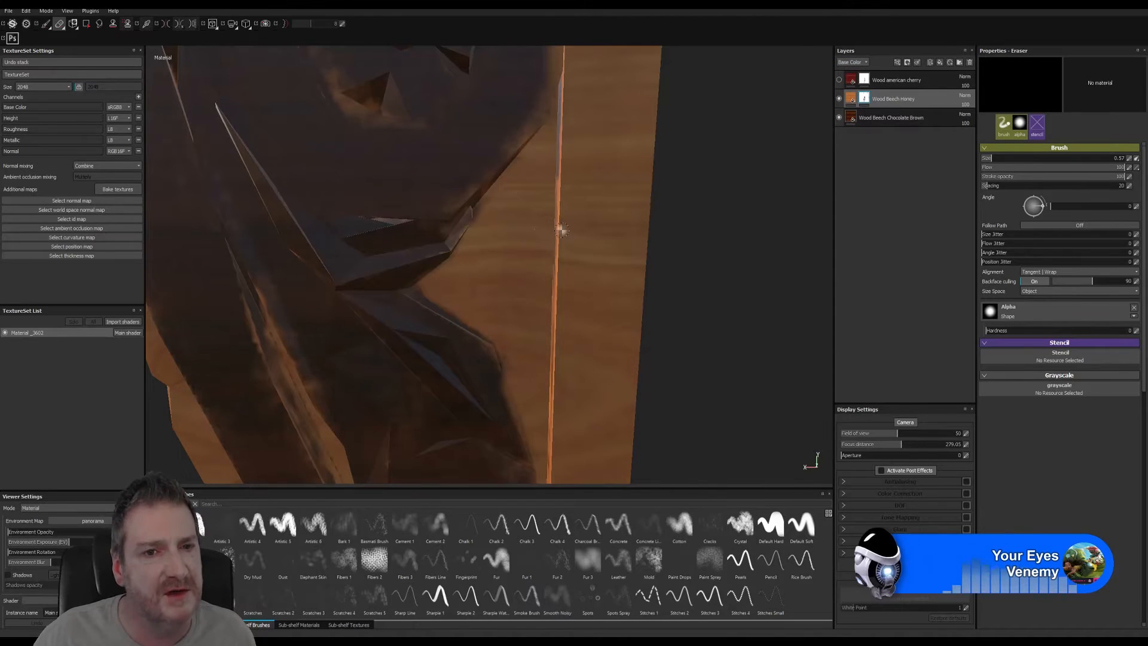
# - Restore the honey wood in the curved recess inside the top of the scroll with the eraser
pyautogui.keyDown('alt'); pyautogui.moveTo(562, 231); pyautogui.dragTo(533, 291); pyautogui.keyUp('alt')
pyautogui.keyDown('alt'); pyautogui.moveTo(533, 291); pyautogui.dragTo(447, 297, button='right'); pyautogui.keyUp('alt')
pyautogui.keyDown('alt'); pyautogui.moveTo(525, 264); pyautogui.dragTo(531, 367, button='middle'); pyautogui.keyUp('alt')
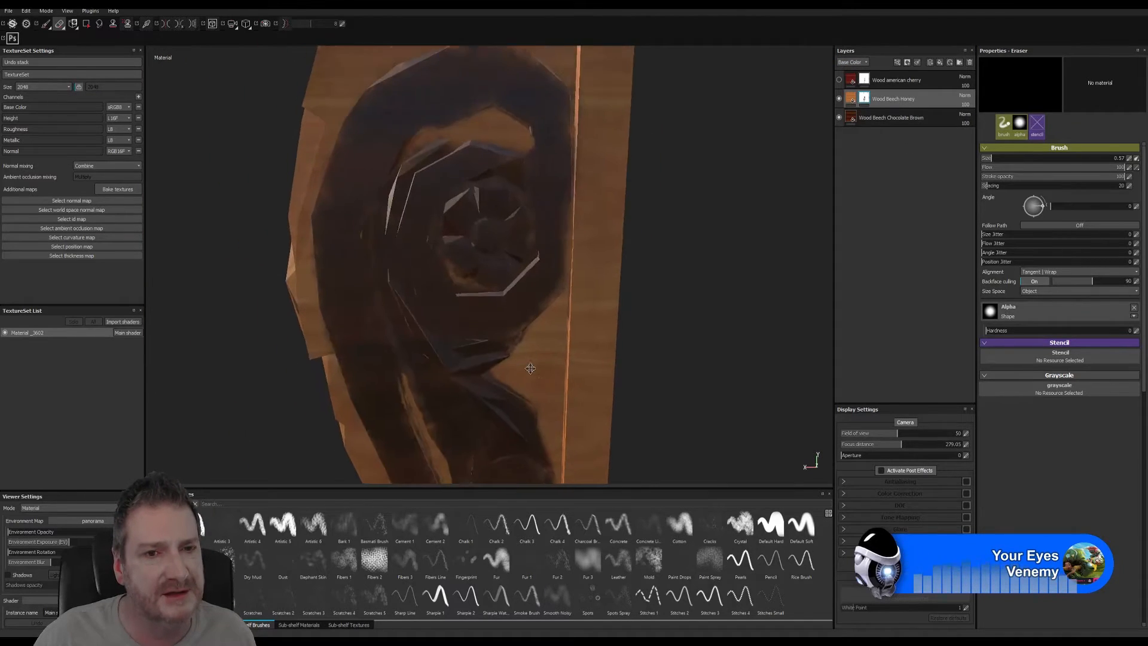
pyautogui.keyDown('alt'); pyautogui.moveTo(553, 192); pyautogui.dragTo(585, 289, button='middle'); pyautogui.keyUp('alt')
pyautogui.keyDown('alt'); pyautogui.moveTo(514, 263); pyautogui.dragTo(610, 263, button='right'); pyautogui.keyUp('alt')
pyautogui.keyDown('alt'); pyautogui.moveTo(567, 234); pyautogui.dragTo(512, 174); pyautogui.keyUp('alt')
pyautogui.keyDown('alt'); pyautogui.moveTo(524, 212); pyautogui.dragTo(877, 195, button='right'); pyautogui.keyUp('alt')
pyautogui.keyDown('alt'); pyautogui.moveTo(551, 202); pyautogui.dragTo(561, 274, button='middle'); pyautogui.keyUp('alt')
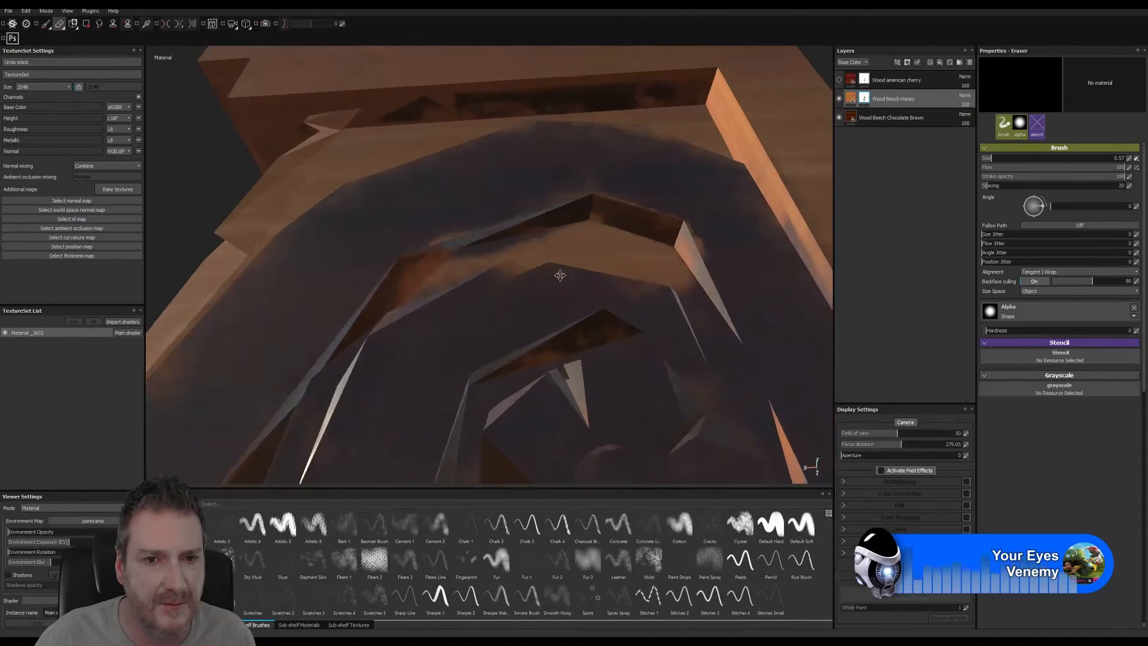
pyautogui.keyDown('alt'); pyautogui.moveTo(562, 274); pyautogui.dragTo(572, 315); pyautogui.keyUp('alt')
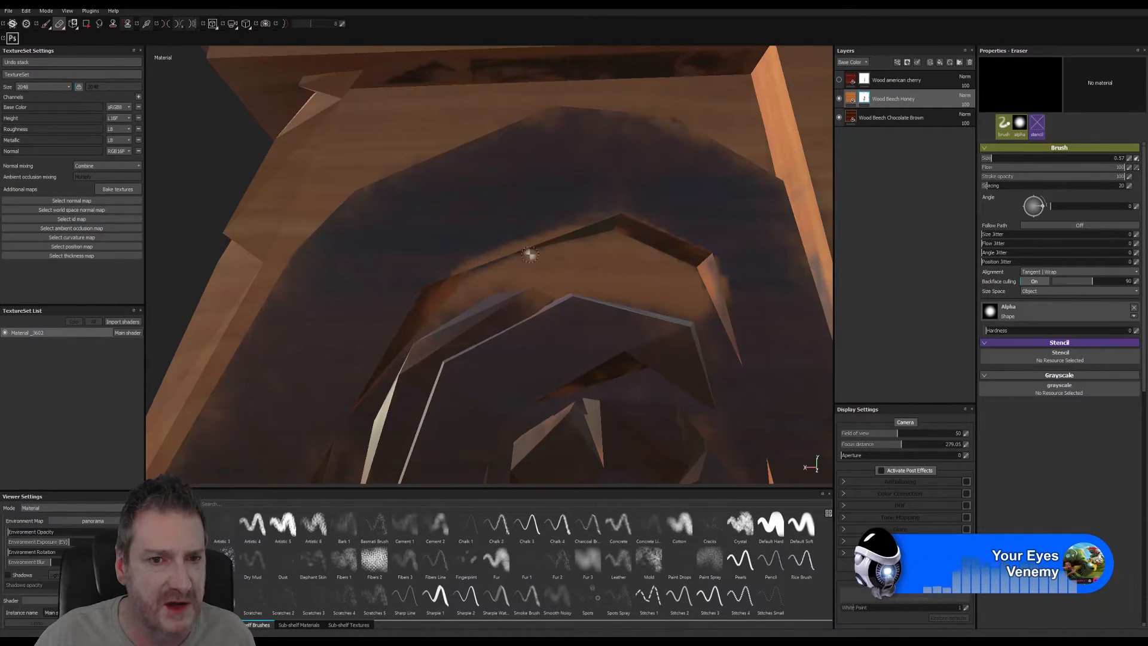
# - Touch up the dark band above the scroll's recess with the dirt brush and tidy the recess's edges with the eraser
pyautogui.click(46, 24)
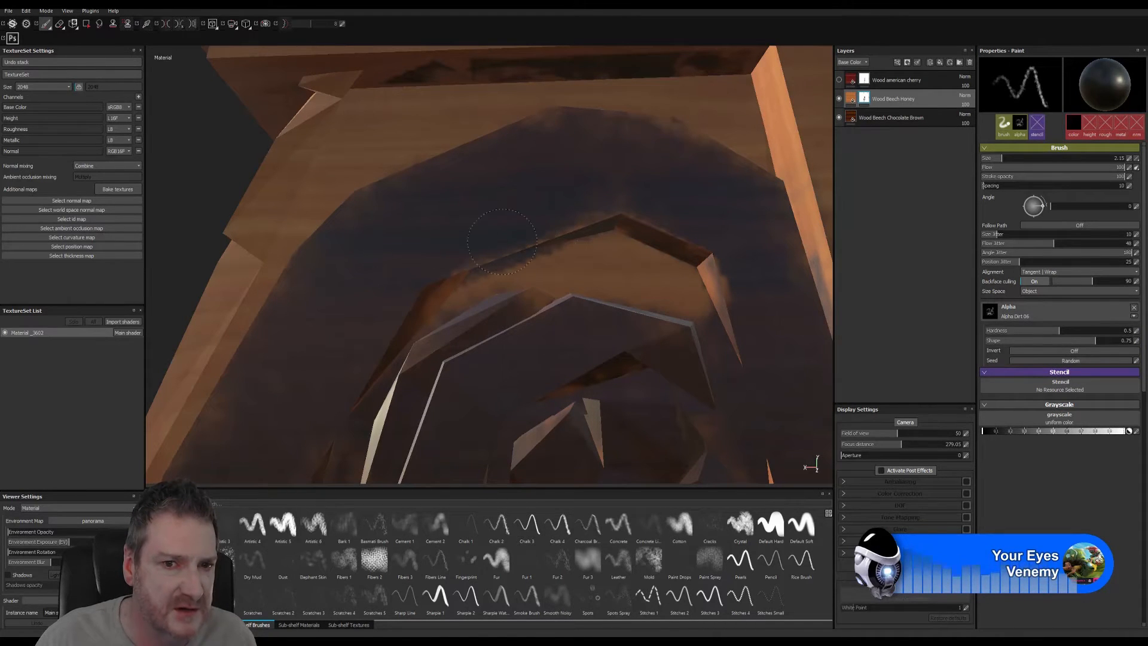
pyautogui.moveTo(608, 271)
pyautogui.keyDown('alt'); pyautogui.mouseDown()
pyautogui.moveTo(592, 233)
pyautogui.moveTo(603, 211)
pyautogui.mouseUp(); pyautogui.keyUp('alt')
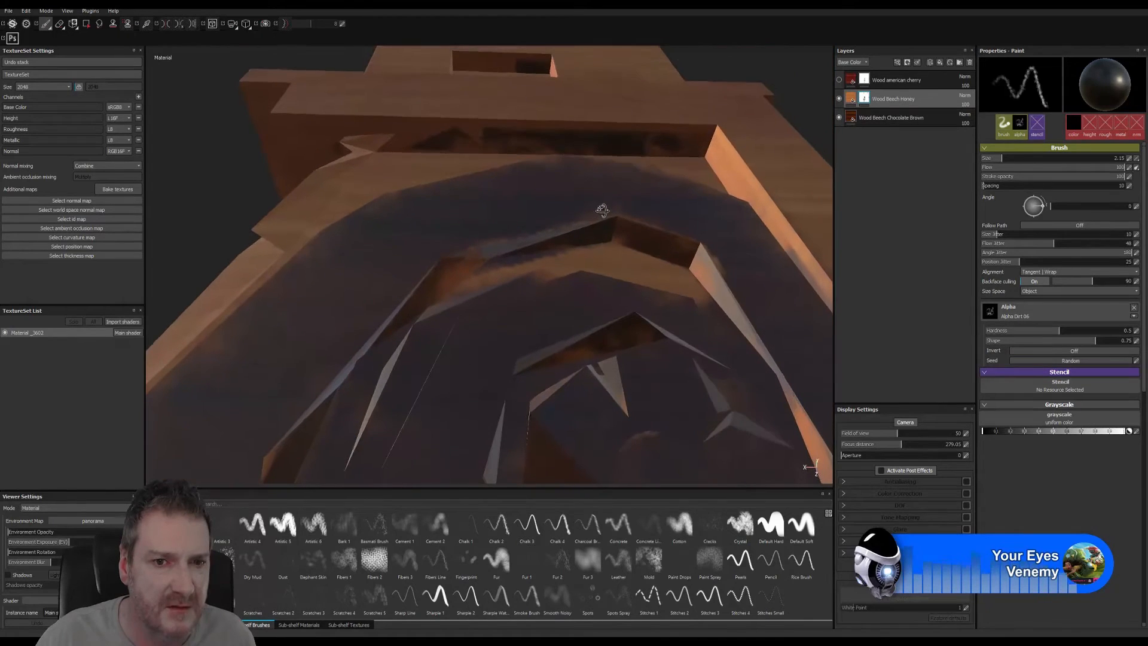
pyautogui.click(59, 24)
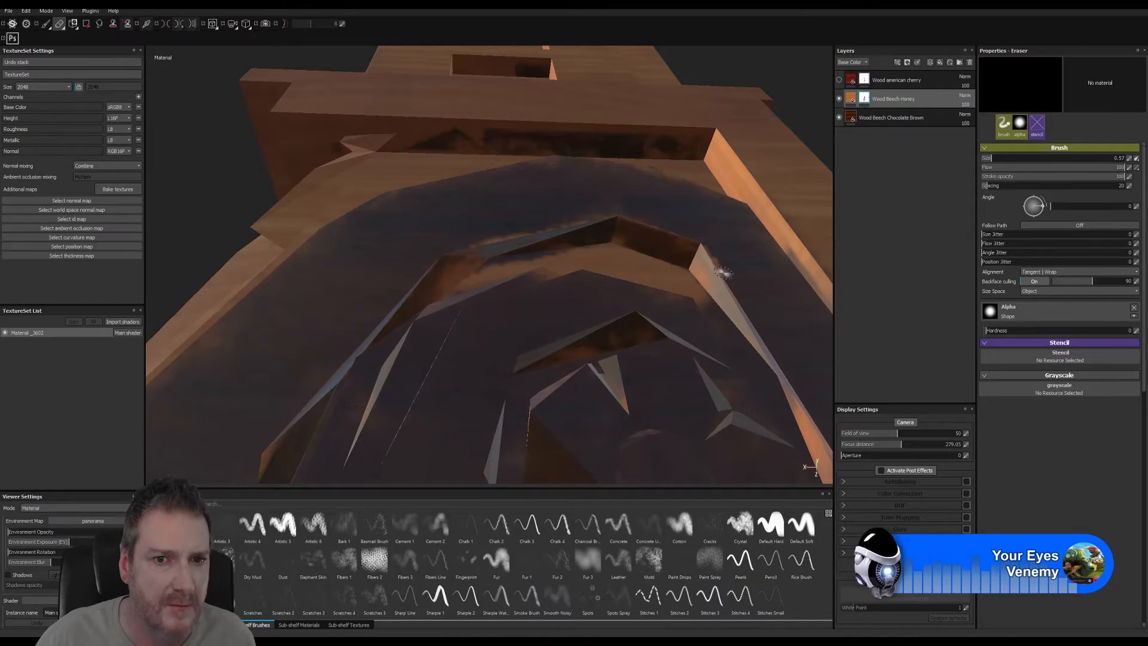
# - Erase a ring of honey wood along the recessed floor around the petals at the scroll's center
pyautogui.keyDown('alt'); pyautogui.moveTo(482, 276); pyautogui.dragTo(628, 423); pyautogui.keyUp('alt')
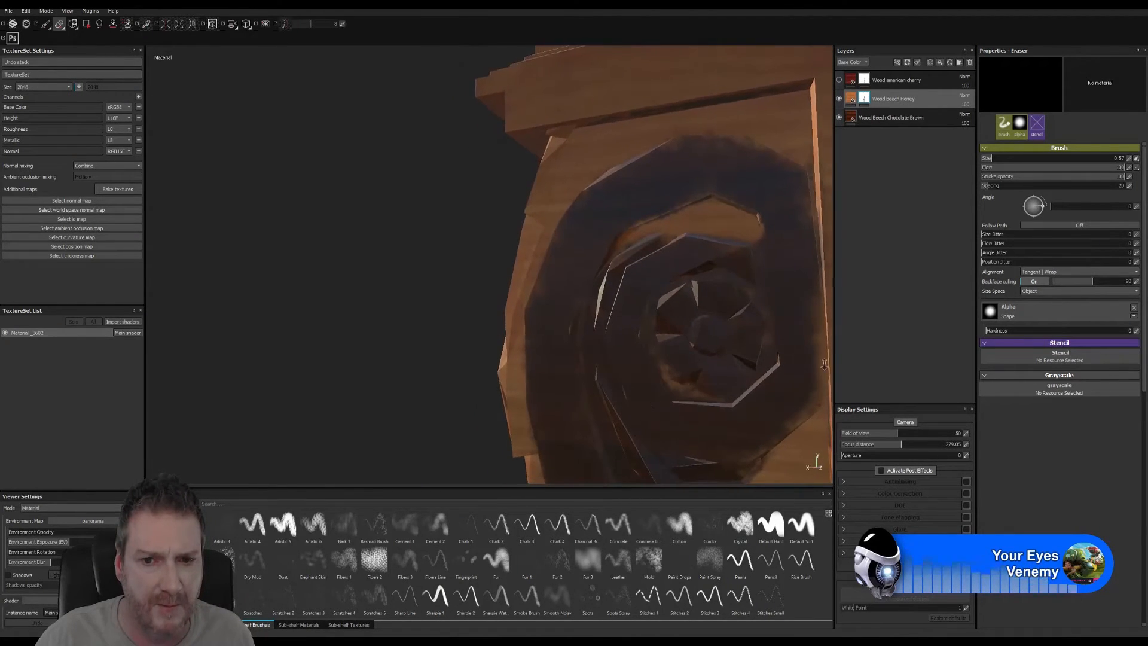
pyautogui.scroll(3, 717, 363)
pyautogui.moveTo(718, 363)
pyautogui.keyDown('alt'); pyautogui.mouseDown()
pyautogui.moveTo(508, 237)
pyautogui.moveTo(481, 297)
pyautogui.mouseUp(); pyautogui.keyUp('alt')
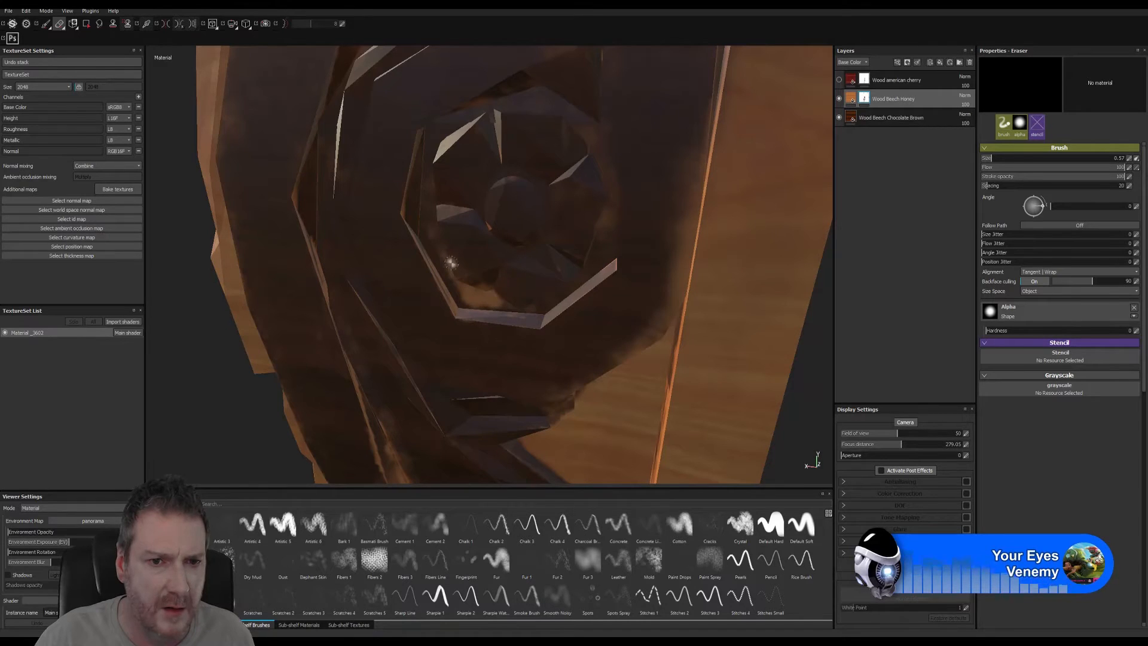
pyautogui.moveTo(440, 259); pyautogui.dragTo(428, 217)
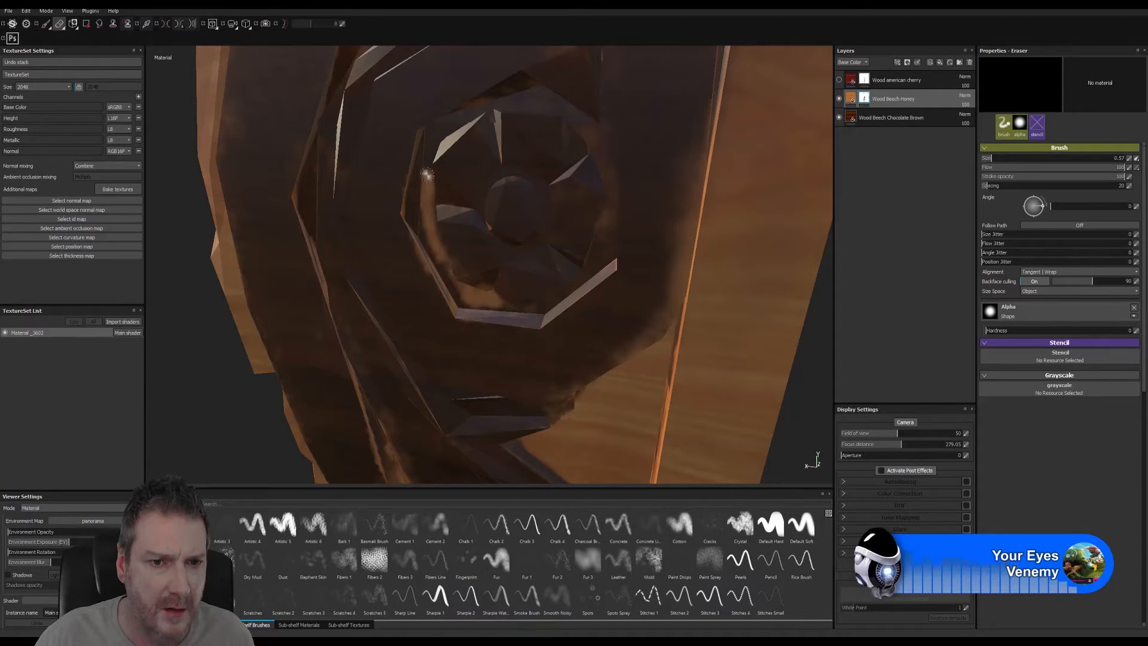
pyautogui.keyDown('alt'); pyautogui.moveTo(560, 309); pyautogui.dragTo(646, 213); pyautogui.keyUp('alt')
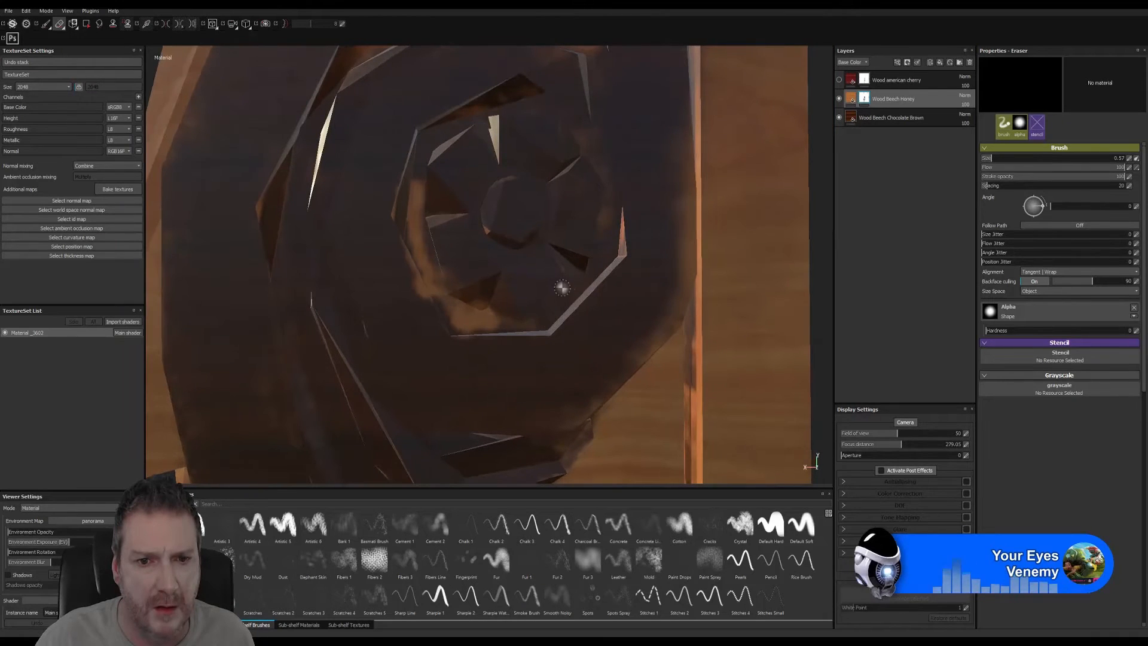
pyautogui.keyDown('alt'); pyautogui.moveTo(562, 289); pyautogui.dragTo(621, 229); pyautogui.keyUp('alt')
pyautogui.moveTo(550, 310)
pyautogui.mouseDown()
pyautogui.moveTo(583, 287)
pyautogui.moveTo(538, 309)
pyautogui.mouseUp()
pyautogui.moveTo(603, 239)
pyautogui.mouseDown()
pyautogui.moveTo(612, 224)
pyautogui.moveTo(601, 256)
pyautogui.mouseUp()
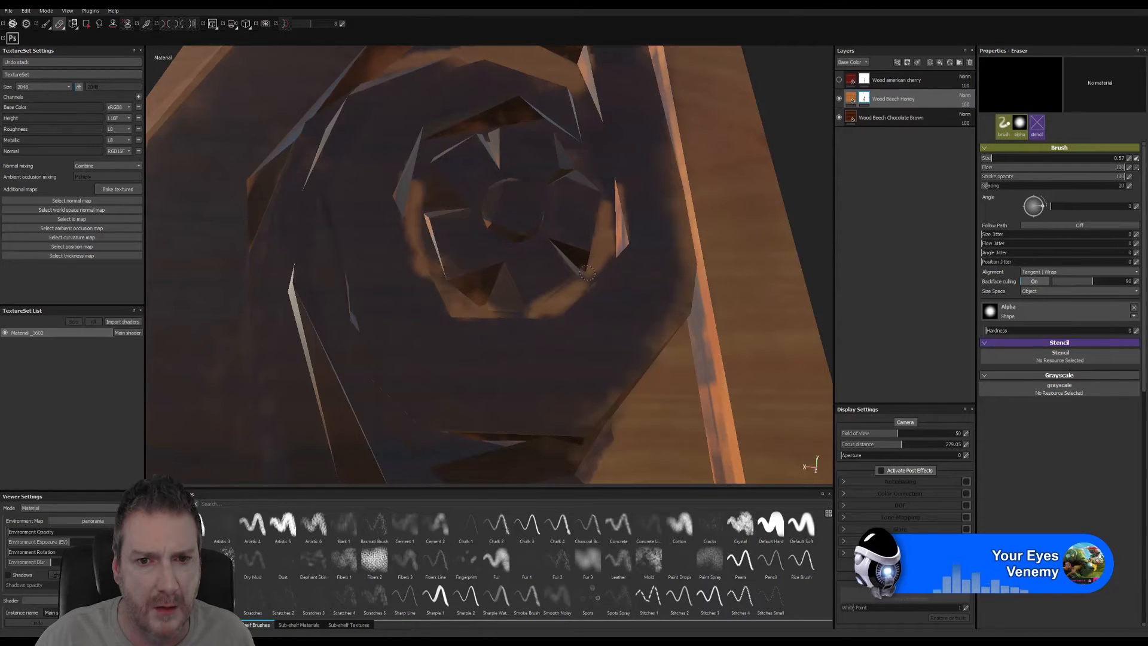
# - Restore honey wood along the scroll's inner channel and the remaining edges of the recessed ring around the petals with the eraser
pyautogui.keyDown('alt'); pyautogui.moveTo(605, 250); pyautogui.dragTo(568, 245); pyautogui.keyUp('alt')
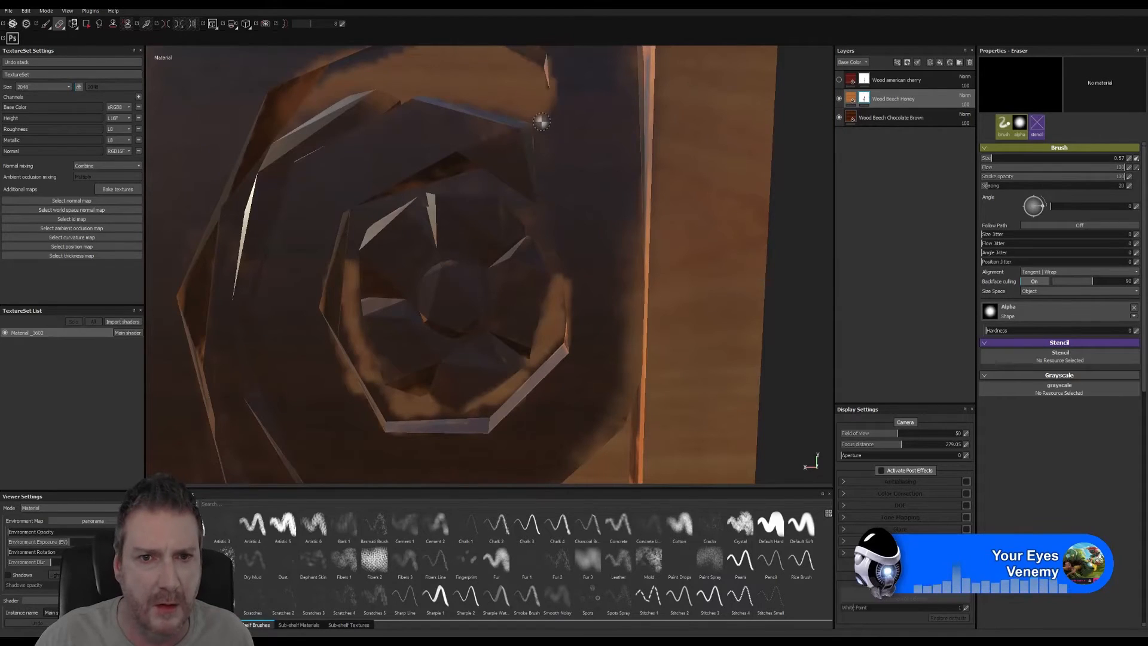
pyautogui.moveTo(549, 147)
pyautogui.mouseDown()
pyautogui.moveTo(546, 228)
pyautogui.moveTo(516, 203)
pyautogui.mouseUp()
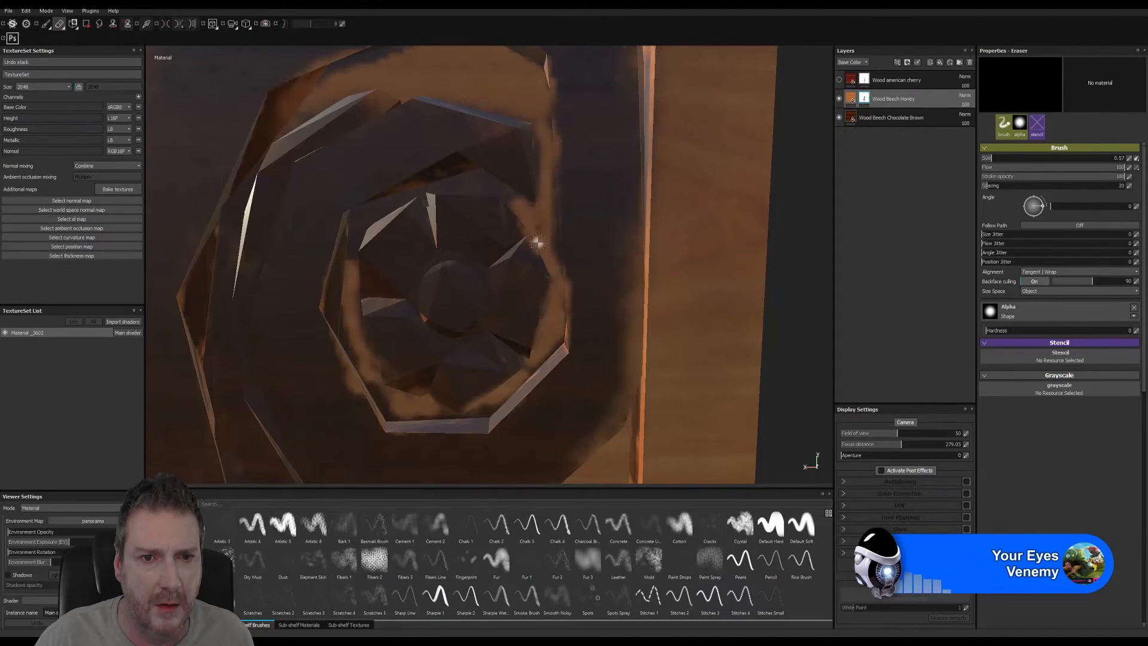
pyautogui.moveTo(538, 242)
pyautogui.keyDown('alt'); pyautogui.mouseDown()
pyautogui.moveTo(642, 243)
pyautogui.moveTo(641, 214)
pyautogui.moveTo(601, 249)
pyautogui.moveTo(585, 241)
pyautogui.mouseUp(); pyautogui.keyUp('alt')
pyautogui.moveTo(319, 242)
pyautogui.mouseDown()
pyautogui.moveTo(311, 254)
pyautogui.moveTo(341, 197)
pyautogui.moveTo(367, 199)
pyautogui.mouseUp()
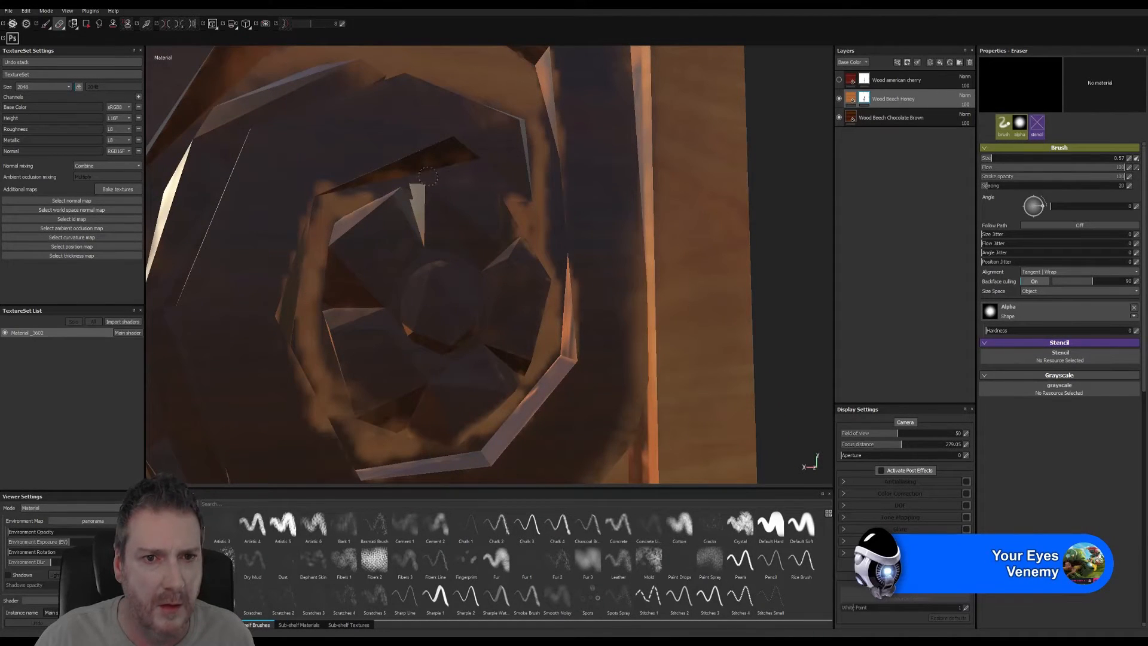
pyautogui.keyDown('alt'); pyautogui.moveTo(551, 218); pyautogui.dragTo(522, 223); pyautogui.keyUp('alt')
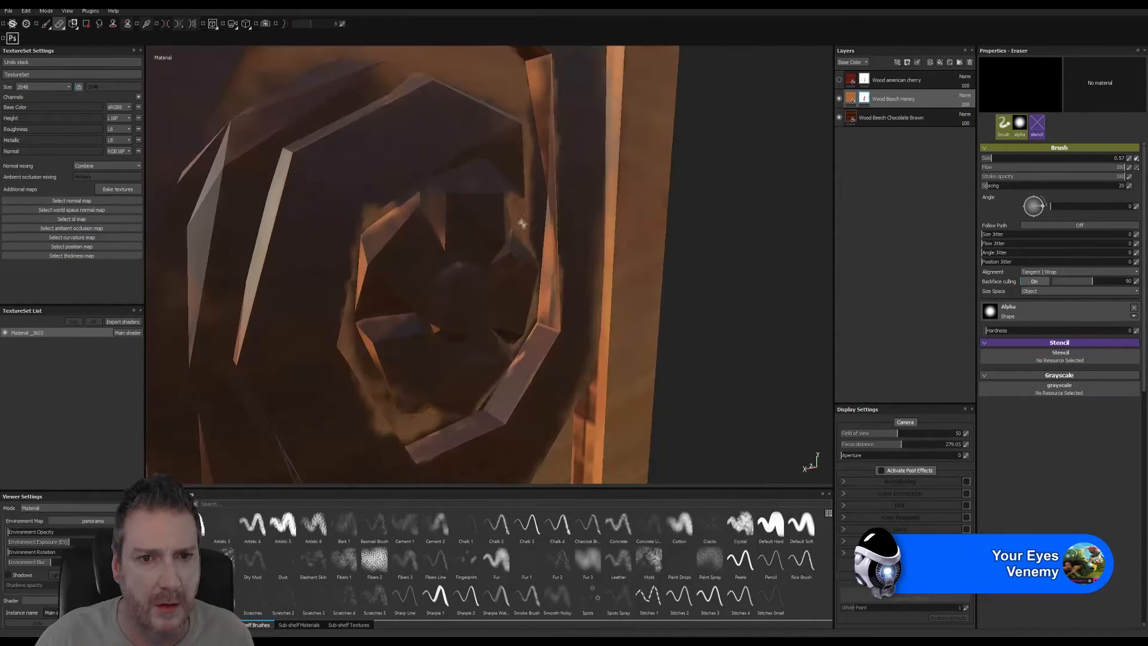
pyautogui.keyDown('alt'); pyautogui.moveTo(489, 188); pyautogui.dragTo(456, 203); pyautogui.keyUp('alt')
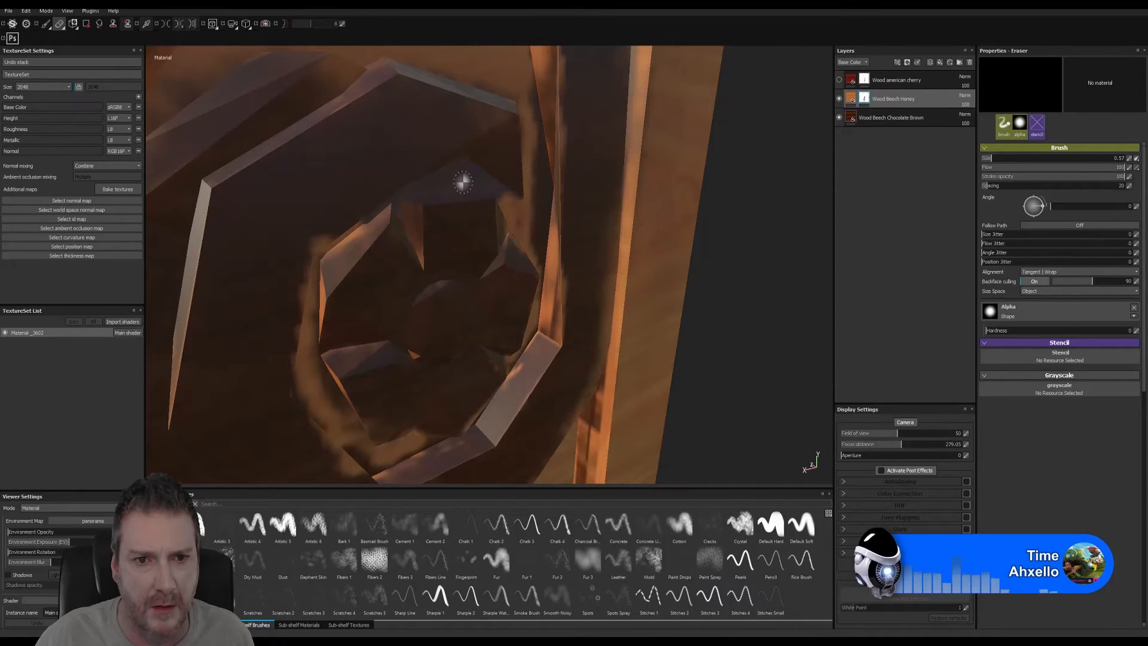
pyautogui.keyDown('alt'); pyautogui.moveTo(520, 215); pyautogui.dragTo(451, 196); pyautogui.keyUp('alt')
# - Examine the two-tone wood on the scroll, leaf and long groove from the capital to the foot of the leg
pyautogui.scroll(-4, 557, 282)
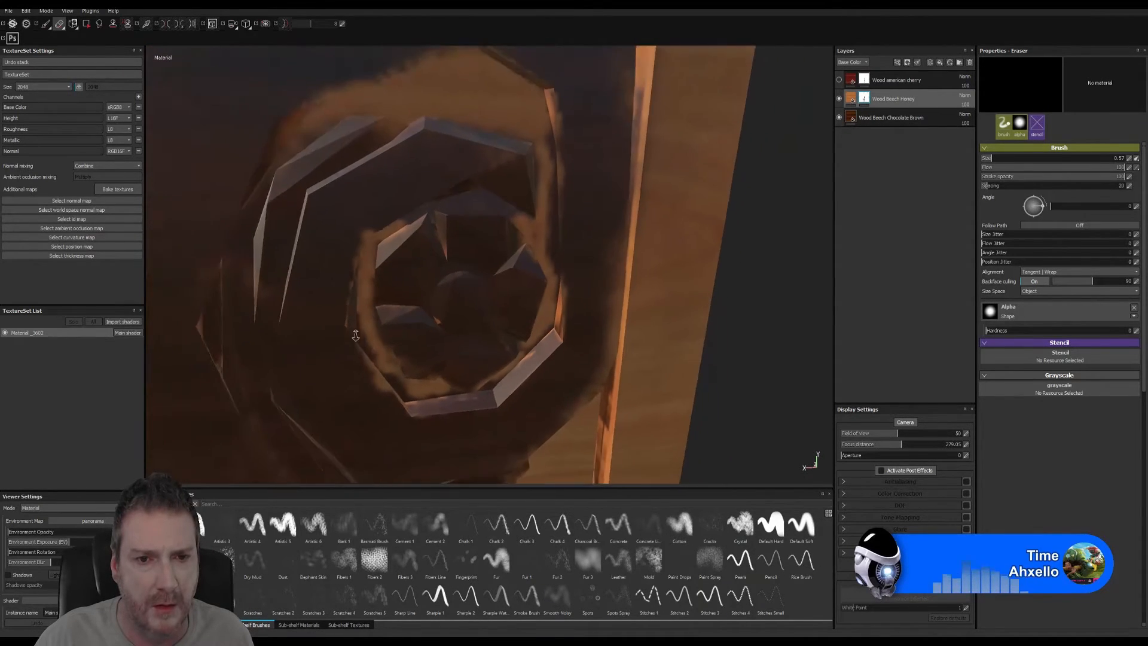
pyautogui.keyDown('alt'); pyautogui.moveTo(557, 282); pyautogui.dragTo(545, 303); pyautogui.keyUp('alt')
pyautogui.scroll(-3, 547, 305)
pyautogui.keyDown('alt'); pyautogui.moveTo(538, 353); pyautogui.dragTo(413, 358, button='right'); pyautogui.keyUp('alt')
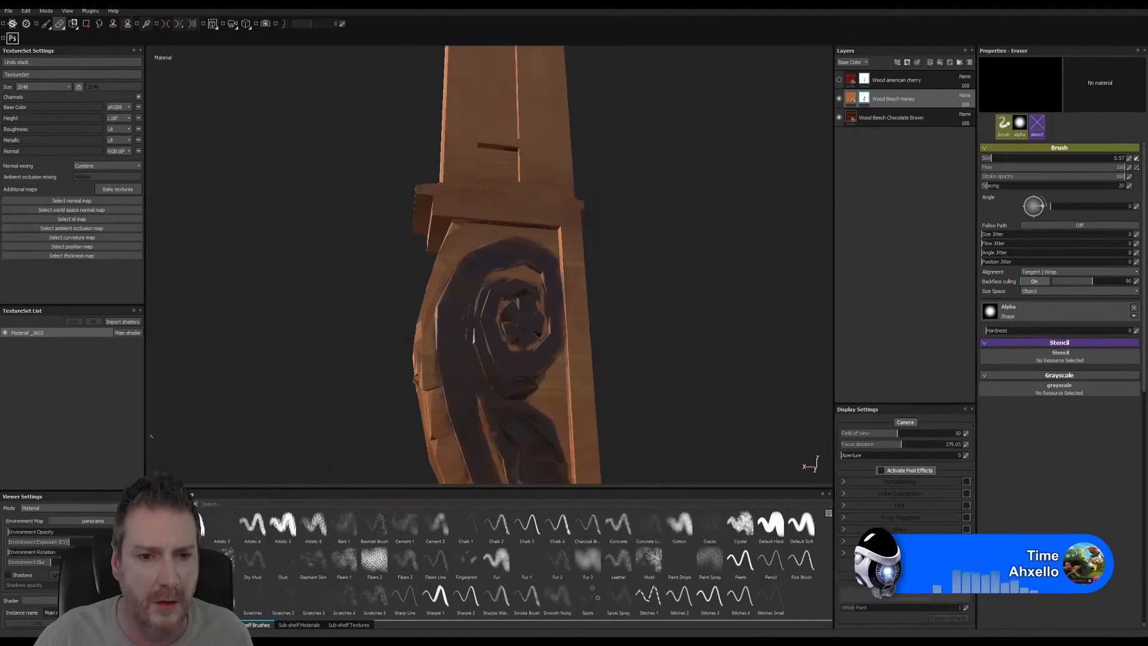
pyautogui.keyDown('alt'); pyautogui.moveTo(527, 353); pyautogui.dragTo(568, 323); pyautogui.keyUp('alt')
pyautogui.keyDown('alt'); pyautogui.moveTo(568, 359); pyautogui.dragTo(263, 350, button='right'); pyautogui.keyUp('alt')
pyautogui.keyDown('alt'); pyautogui.moveTo(603, 362); pyautogui.dragTo(556, 365); pyautogui.keyUp('alt')
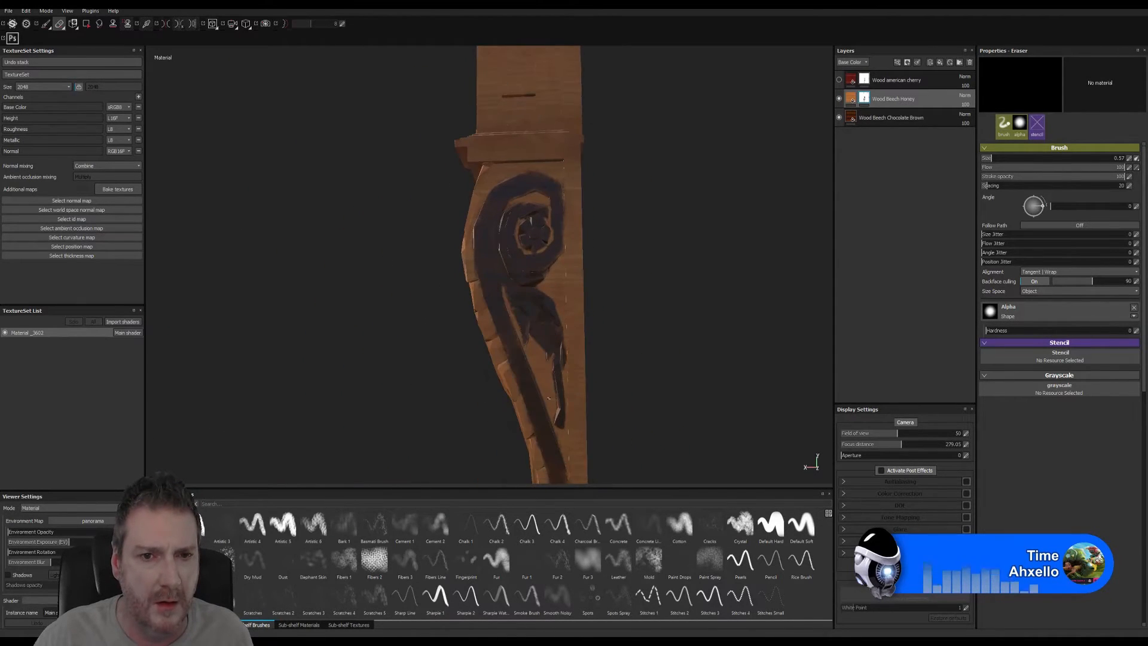
pyautogui.keyDown('alt'); pyautogui.moveTo(647, 400); pyautogui.dragTo(640, 325, button='middle'); pyautogui.keyUp('alt')
pyautogui.keyDown('alt'); pyautogui.moveTo(599, 353); pyautogui.dragTo(352, 400, button='right'); pyautogui.keyUp('alt')
pyautogui.keyDown('alt'); pyautogui.moveTo(546, 331); pyautogui.dragTo(646, 256, button='right'); pyautogui.keyUp('alt')
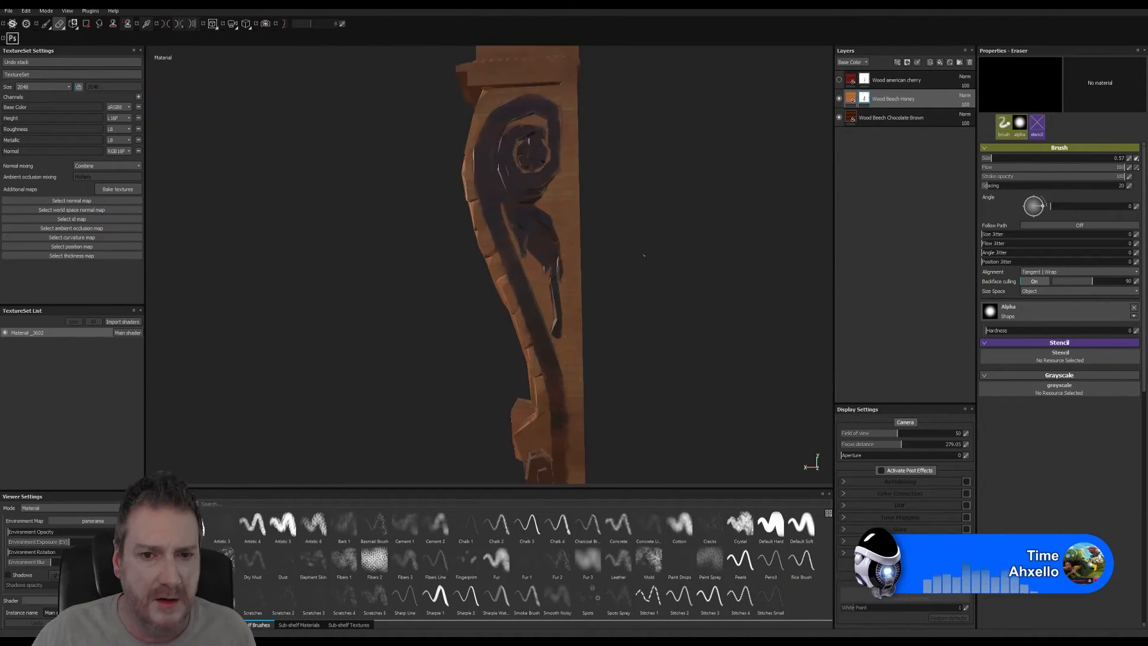
pyautogui.keyDown('alt'); pyautogui.moveTo(646, 256); pyautogui.dragTo(637, 296, button='middle'); pyautogui.keyUp('alt')
# - Show the Wood american cherry layer and paint its mask over the petals and inner coil of the scroll with the dirt brush
pyautogui.click(839, 80)
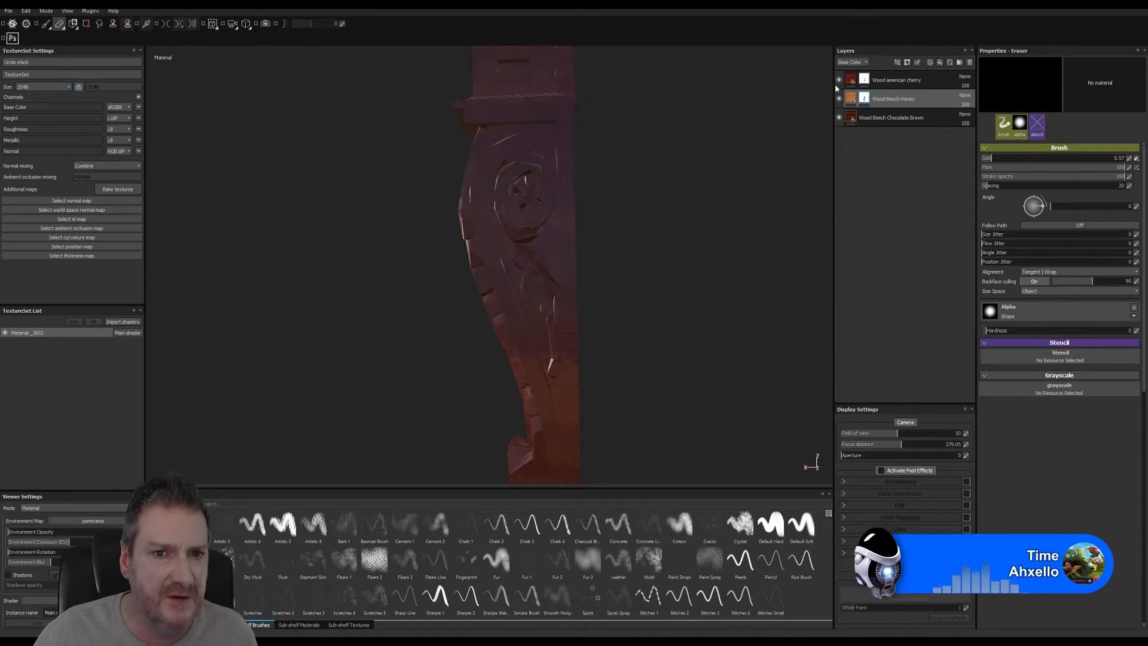
pyautogui.keyDown('alt'); pyautogui.moveTo(633, 192); pyautogui.dragTo(736, 200, button='right'); pyautogui.keyUp('alt')
pyautogui.keyDown('alt'); pyautogui.moveTo(570, 194); pyautogui.dragTo(538, 246, button='middle'); pyautogui.keyUp('alt')
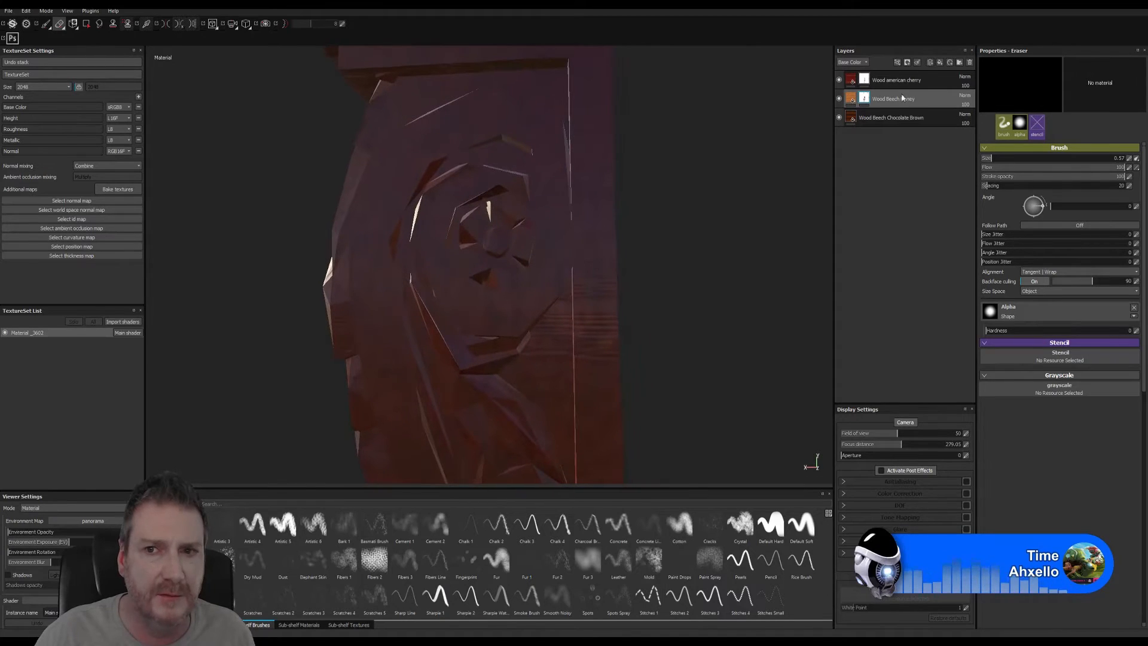
pyautogui.click(865, 79)
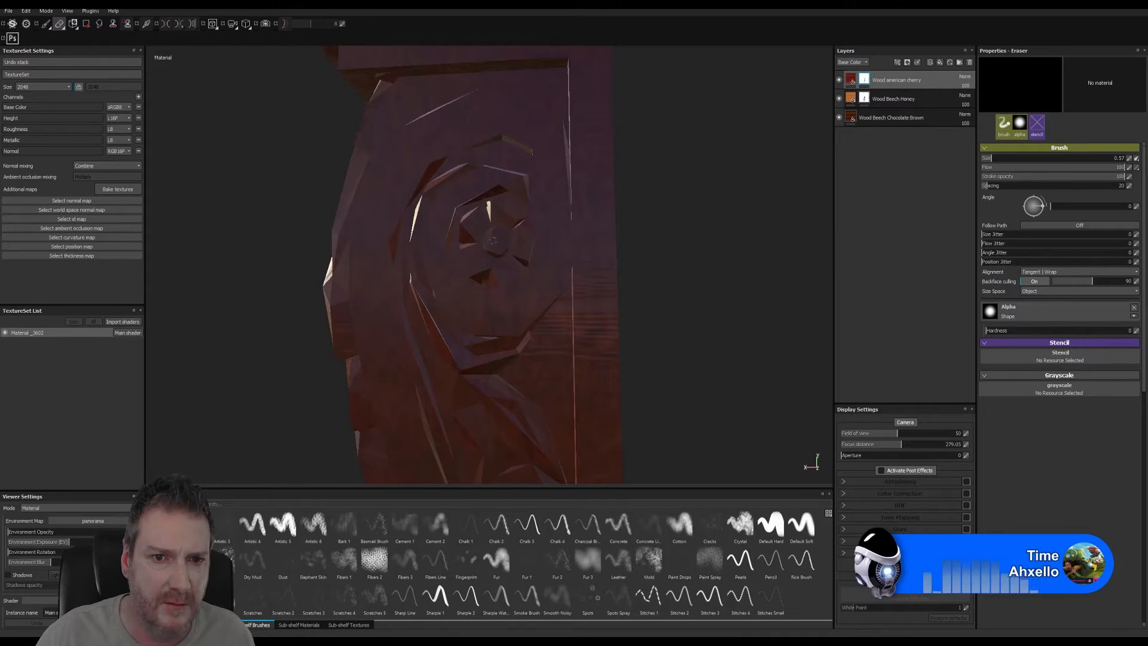
pyautogui.click(47, 27)
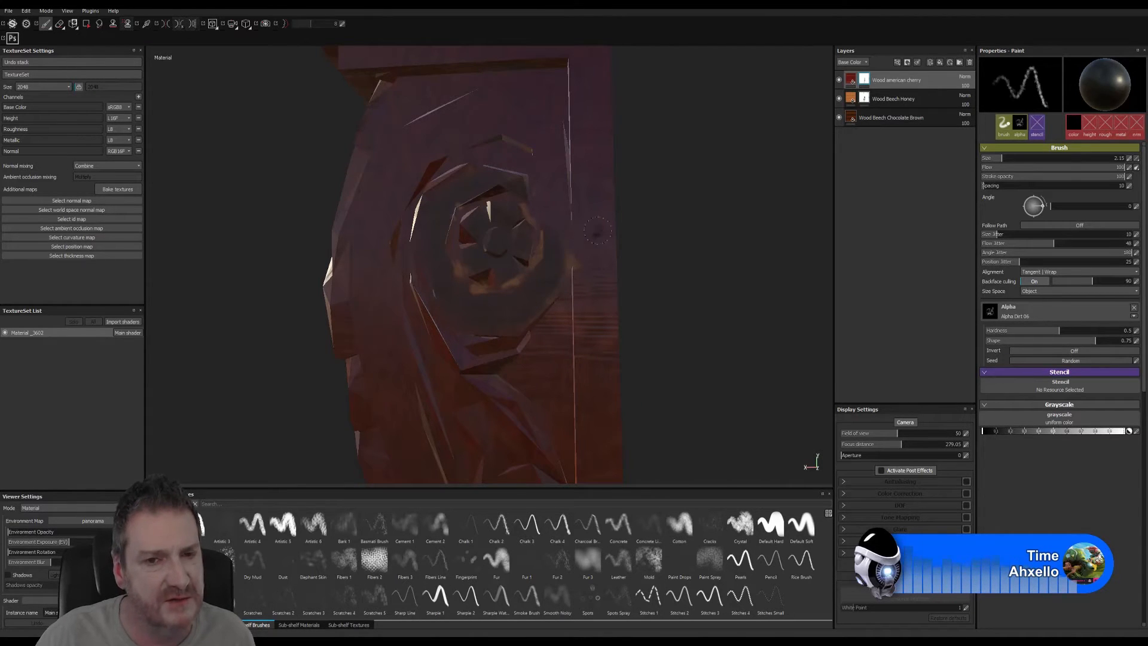
# - Paint the cherry mask along the scroll's raised outer band, over its top and down its long side, with the dirt brush
pyautogui.keyDown('alt'); pyautogui.moveTo(548, 227); pyautogui.dragTo(545, 229, button='right'); pyautogui.keyUp('alt')
pyautogui.keyDown('alt'); pyautogui.moveTo(545, 230); pyautogui.dragTo(618, 256); pyautogui.keyUp('alt')
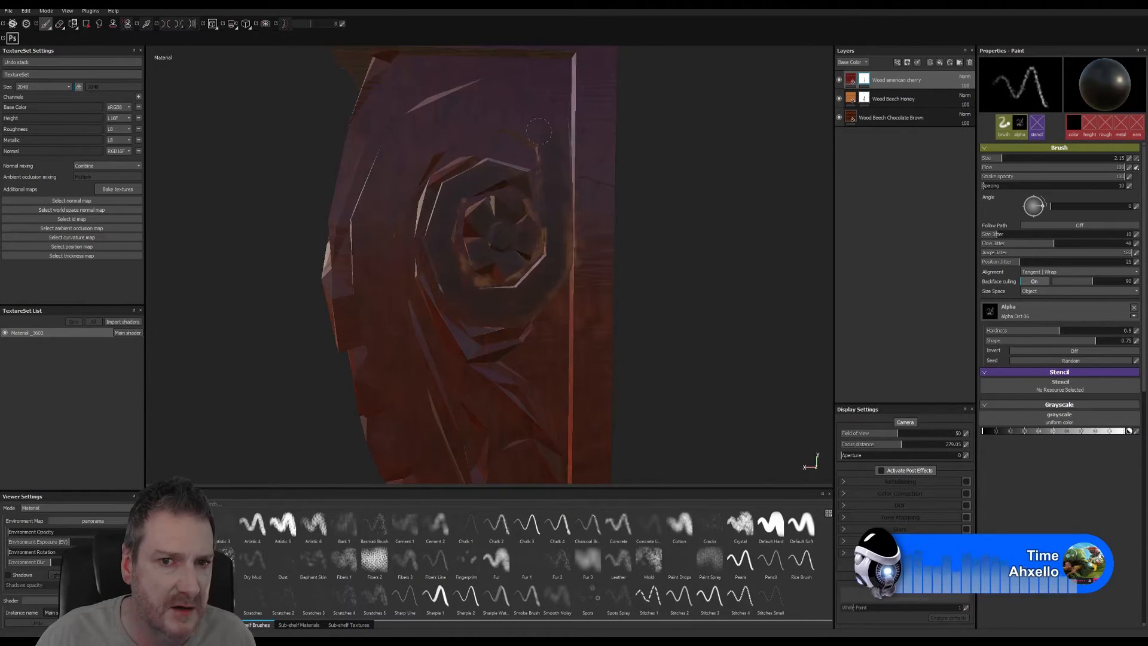
pyautogui.moveTo(598, 197)
pyautogui.keyDown('alt'); pyautogui.mouseDown()
pyautogui.moveTo(632, 190)
pyautogui.moveTo(534, 331)
pyautogui.mouseUp(); pyautogui.keyUp('alt')
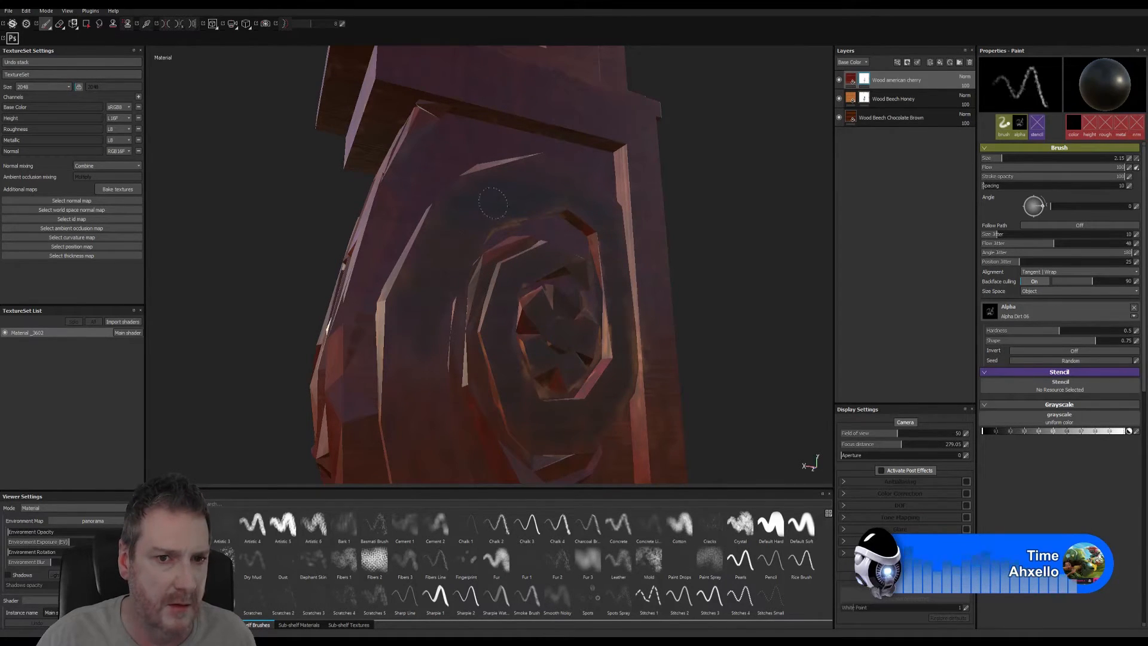
pyautogui.keyDown('alt'); pyautogui.moveTo(493, 203); pyautogui.dragTo(439, 338); pyautogui.keyUp('alt')
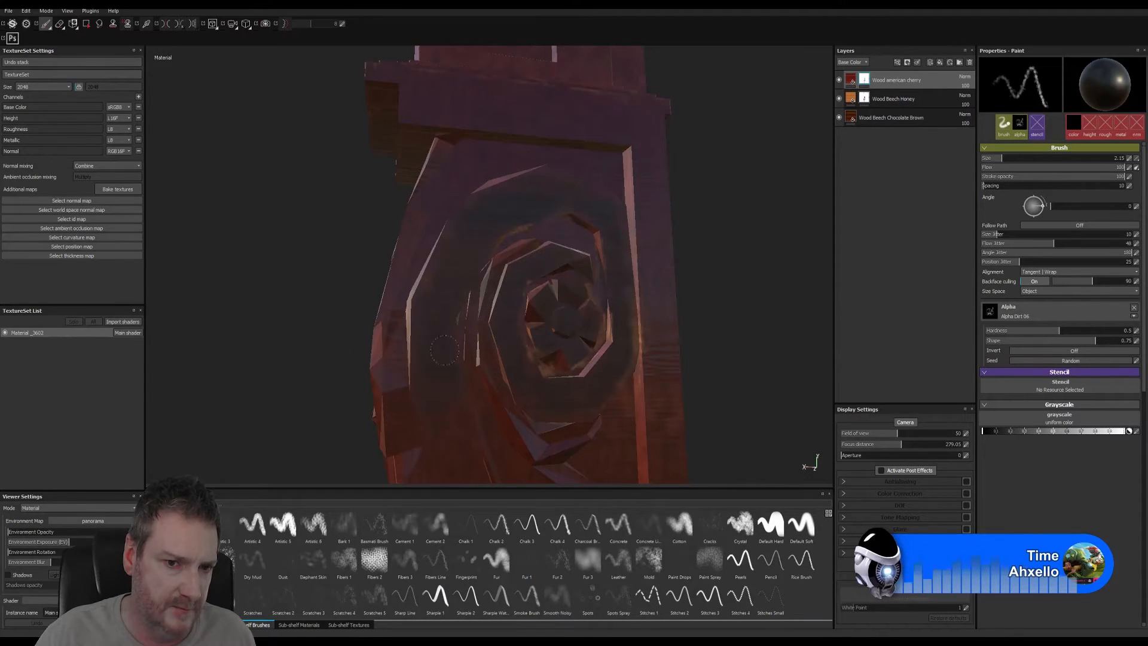
pyautogui.moveTo(445, 350)
pyautogui.keyDown('alt'); pyautogui.mouseDown()
pyautogui.moveTo(424, 294)
pyautogui.moveTo(427, 231)
pyautogui.mouseUp(); pyautogui.keyUp('alt')
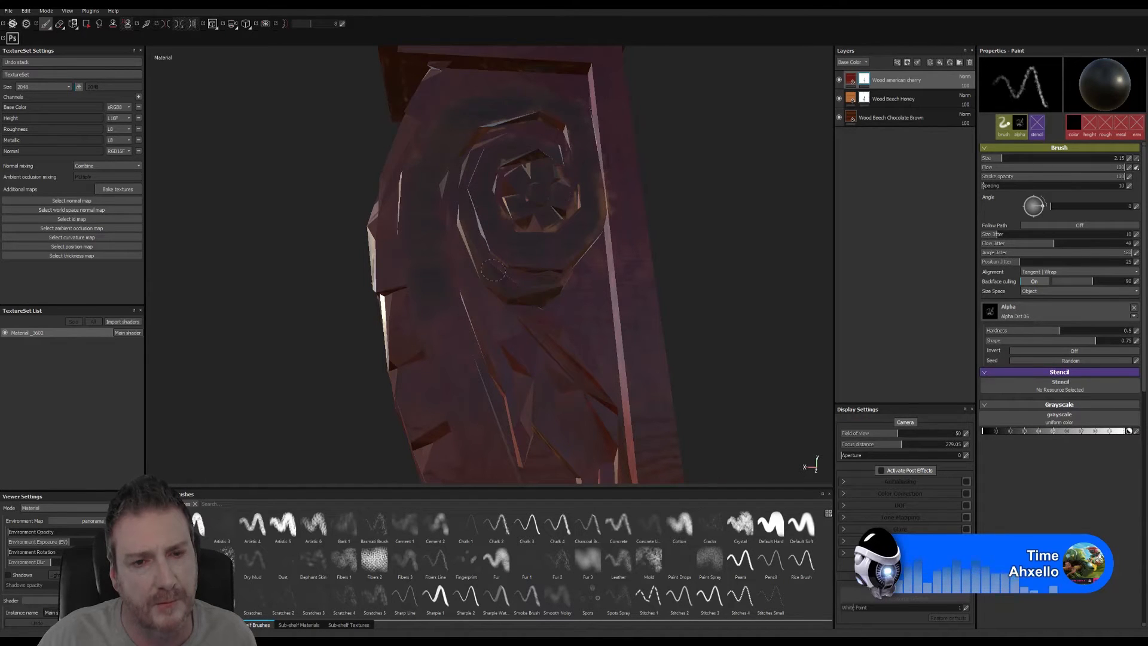
# - Paint the cherry mask over the scroll's lower edge and the leaf carving beneath it
pyautogui.moveTo(492, 276)
pyautogui.keyDown('alt'); pyautogui.mouseDown()
pyautogui.moveTo(477, 268)
pyautogui.moveTo(526, 287)
pyautogui.moveTo(620, 298)
pyautogui.moveTo(586, 256)
pyautogui.moveTo(562, 264)
pyautogui.mouseUp(); pyautogui.keyUp('alt')
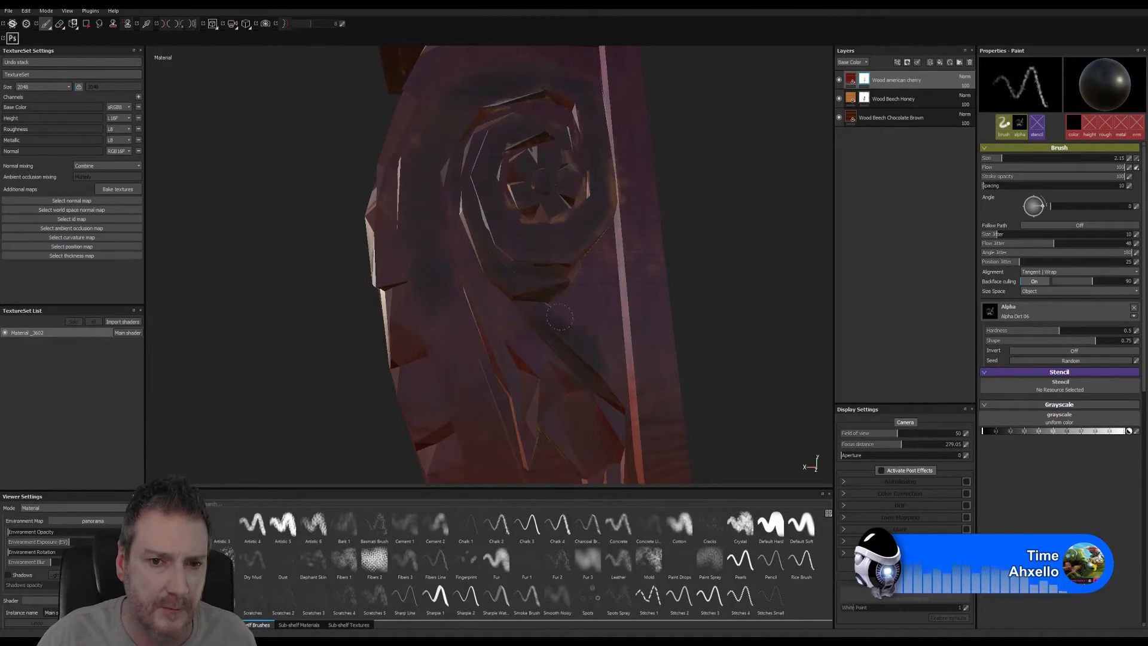
pyautogui.moveTo(606, 392)
pyautogui.keyDown('alt'); pyautogui.mouseDown()
pyautogui.moveTo(622, 389)
pyautogui.moveTo(618, 410)
pyautogui.moveTo(518, 390)
pyautogui.moveTo(545, 383)
pyautogui.mouseUp(); pyautogui.keyUp('alt')
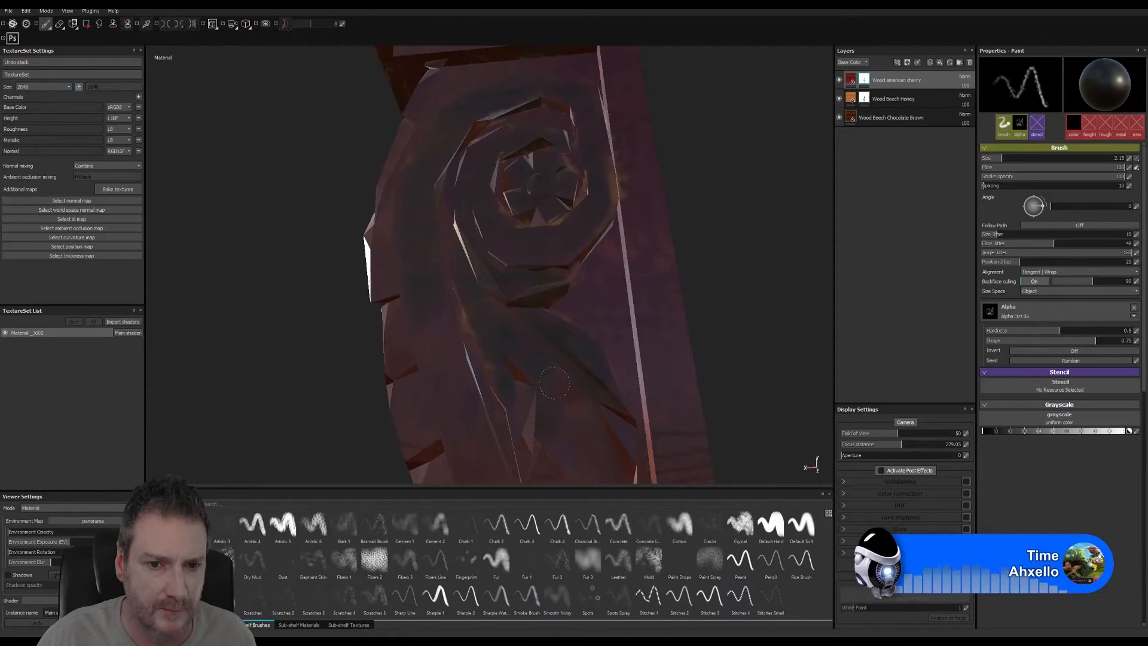
pyautogui.keyDown('alt'); pyautogui.moveTo(592, 418); pyautogui.dragTo(578, 323); pyautogui.keyUp('alt')
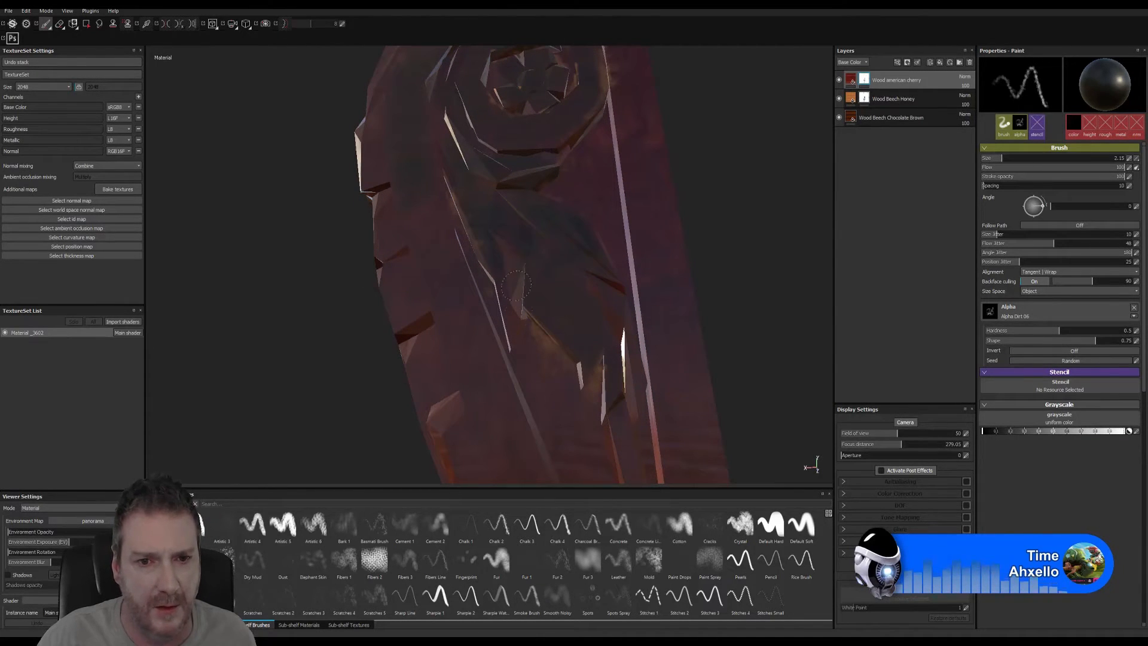
# - Paint the cherry mask down the long groove beside the leaf to the small scroll at the foot
pyautogui.moveTo(515, 327)
pyautogui.keyDown('alt'); pyautogui.mouseDown()
pyautogui.moveTo(415, 320)
pyautogui.moveTo(543, 355)
pyautogui.moveTo(477, 228)
pyautogui.mouseUp(); pyautogui.keyUp('alt')
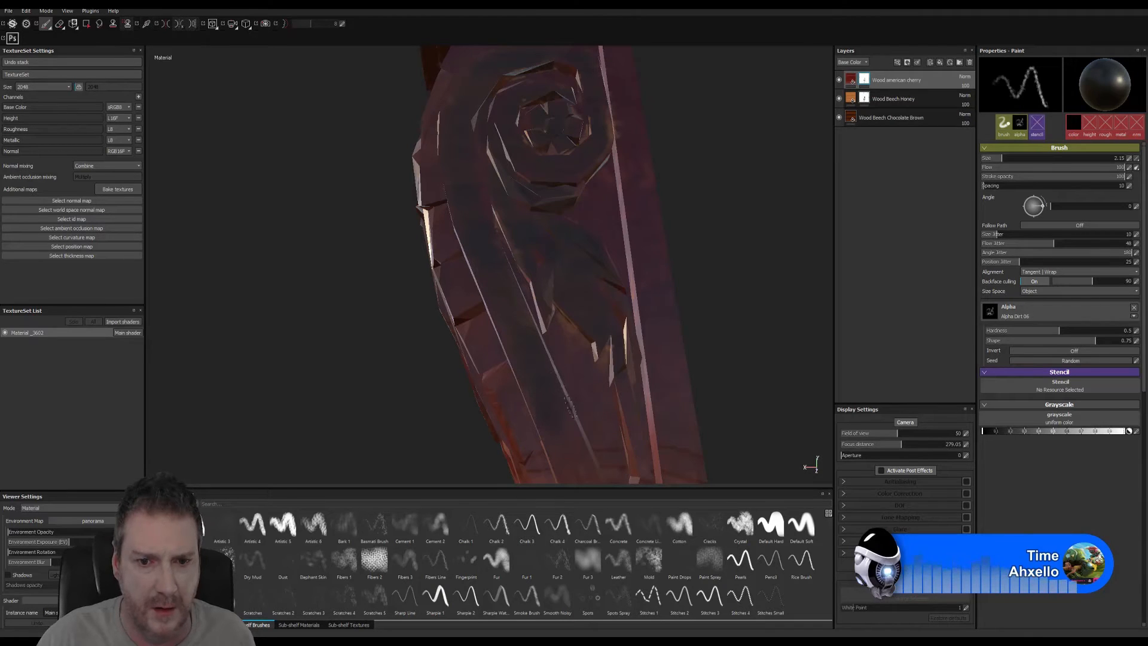
pyautogui.keyDown('alt'); pyautogui.moveTo(557, 377); pyautogui.dragTo(501, 230, button='middle'); pyautogui.keyUp('alt')
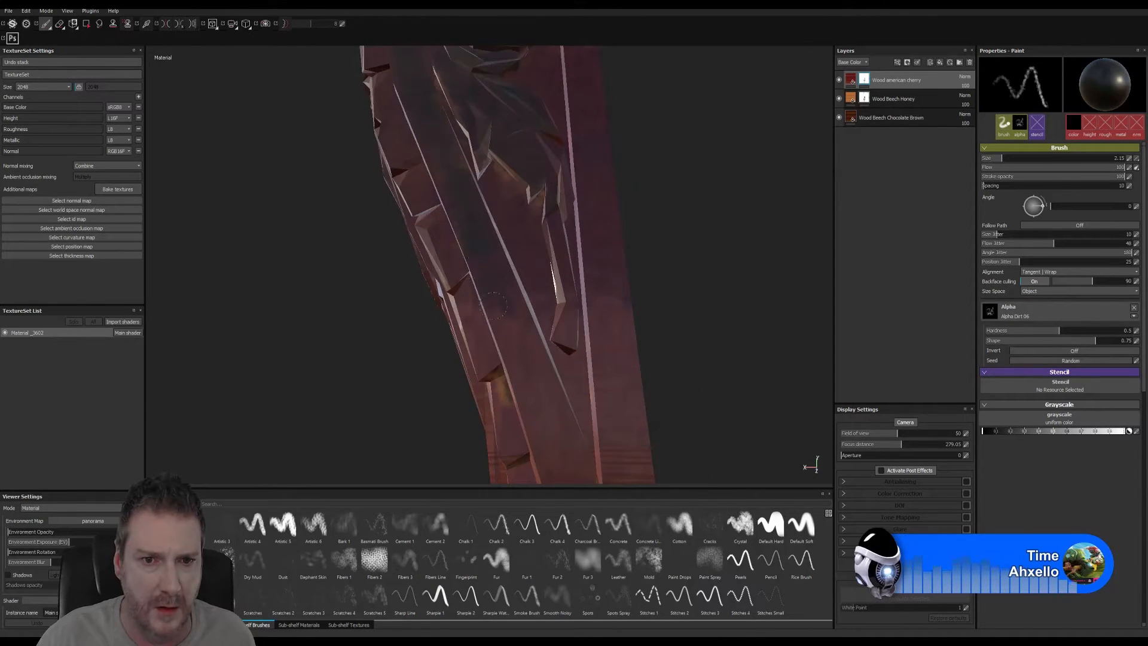
pyautogui.moveTo(527, 388)
pyautogui.mouseDown()
pyautogui.moveTo(543, 399)
pyautogui.moveTo(492, 266)
pyautogui.mouseUp()
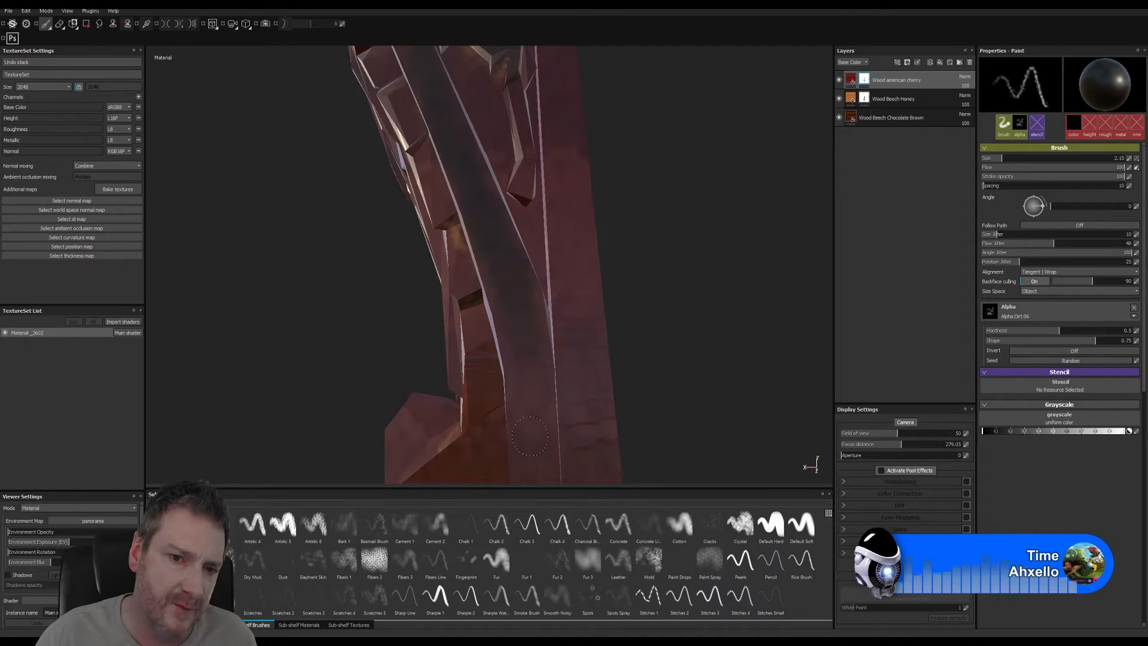
pyautogui.keyDown('alt'); pyautogui.moveTo(543, 380); pyautogui.dragTo(542, 173); pyautogui.keyUp('alt')
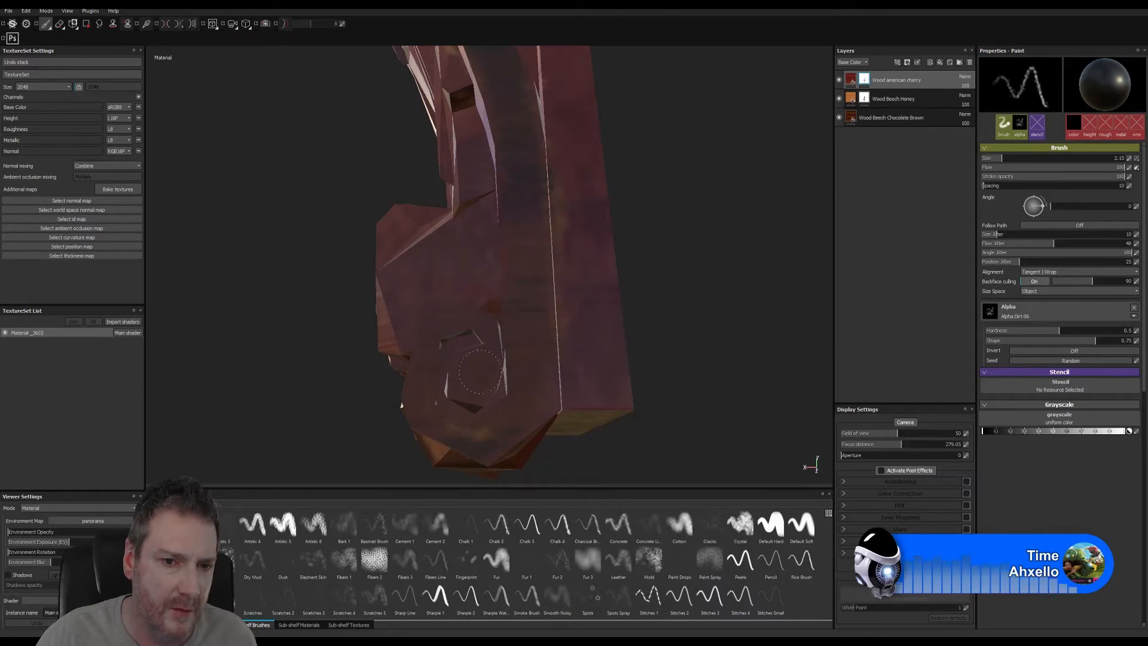
pyautogui.keyDown('alt'); pyautogui.moveTo(485, 399); pyautogui.dragTo(506, 341); pyautogui.keyUp('alt')
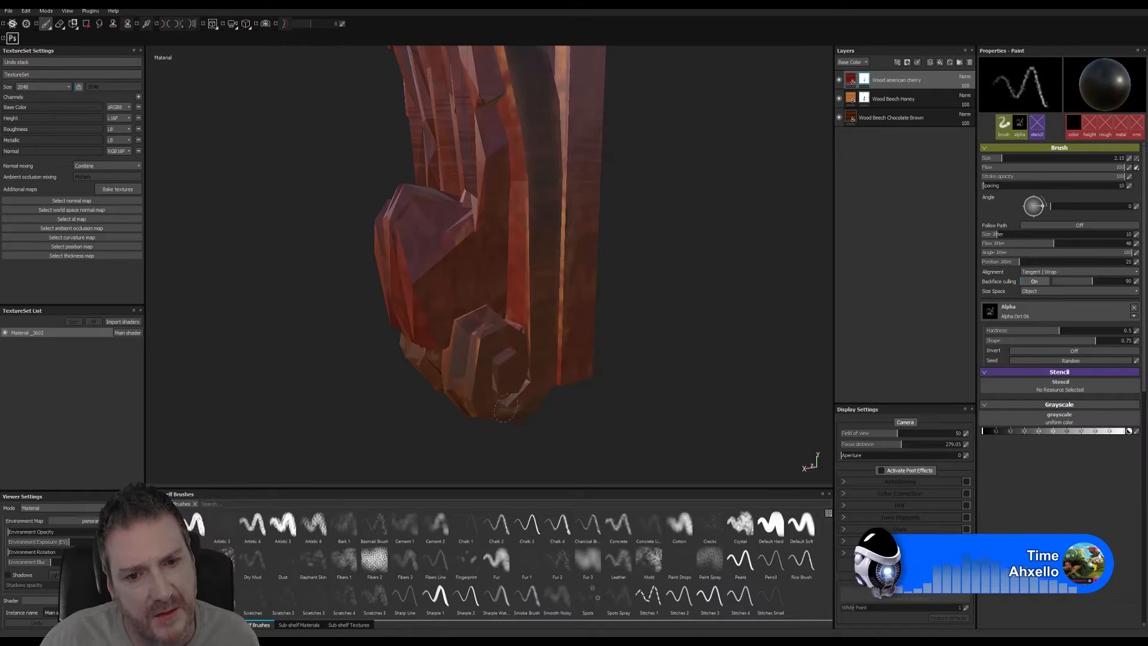
# - Paint the cherry mask along the leaf's narrow stem and over the leaf's lower tips
pyautogui.keyDown('alt'); pyautogui.moveTo(336, 325); pyautogui.dragTo(503, 218); pyautogui.keyUp('alt')
pyautogui.keyDown('alt'); pyautogui.moveTo(503, 218); pyautogui.dragTo(530, 432, button='middle'); pyautogui.keyUp('alt')
pyautogui.keyDown('alt'); pyautogui.moveTo(589, 289); pyautogui.dragTo(640, 225, button='right'); pyautogui.keyUp('alt')
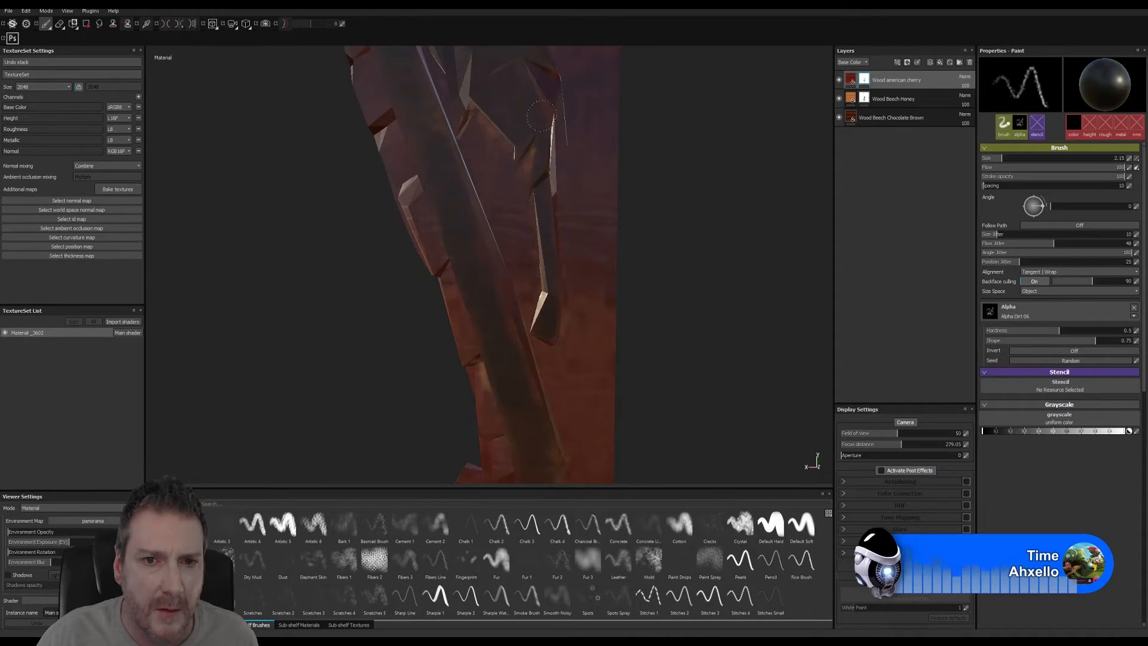
pyautogui.moveTo(585, 300)
pyautogui.keyDown('alt'); pyautogui.mouseDown(button='middle')
pyautogui.moveTo(553, 350)
pyautogui.moveTo(568, 314)
pyautogui.mouseUp(button='middle'); pyautogui.keyUp('alt')
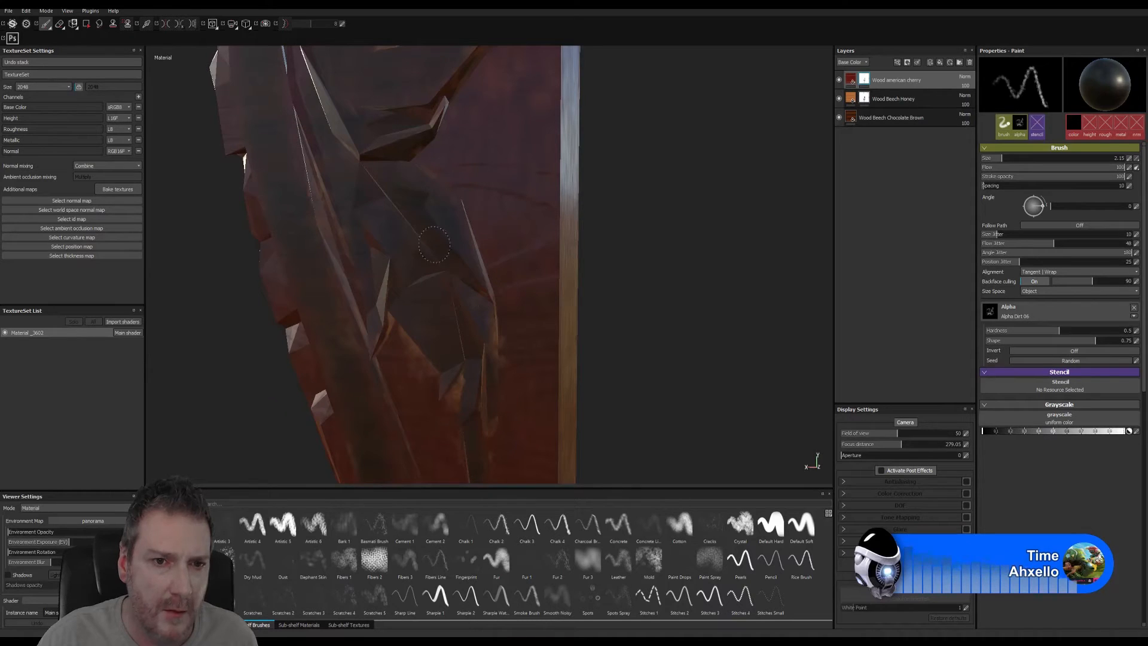
# - Touch up the cherry mask on the large scroll's bands and central petals with the dirt brush
pyautogui.keyDown('alt'); pyautogui.moveTo(348, 206); pyautogui.dragTo(192, 214, button='right'); pyautogui.keyUp('alt')
pyautogui.keyDown('alt'); pyautogui.moveTo(192, 214); pyautogui.dragTo(203, 347, button='middle'); pyautogui.keyUp('alt')
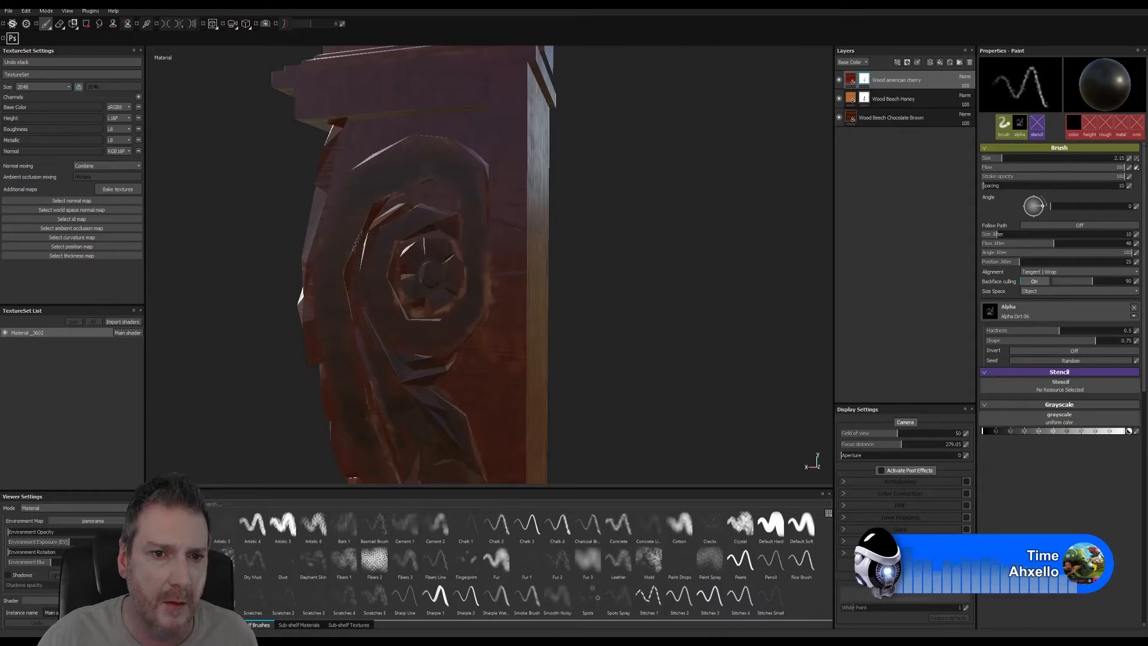
pyautogui.keyDown('alt'); pyautogui.moveTo(357, 241); pyautogui.dragTo(197, 299, button='right'); pyautogui.keyUp('alt')
pyautogui.keyDown('alt'); pyautogui.moveTo(586, 314); pyautogui.dragTo(497, 317, button='right'); pyautogui.keyUp('alt')
pyautogui.keyDown('alt'); pyautogui.moveTo(497, 318); pyautogui.dragTo(517, 174, button='middle'); pyautogui.keyUp('alt')
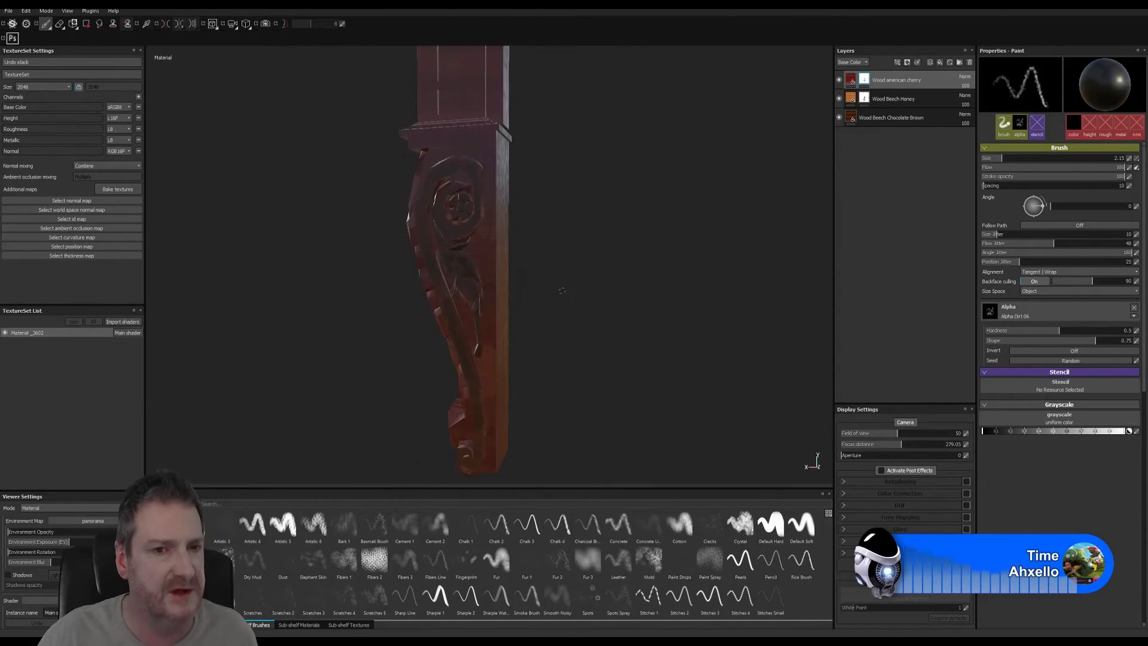
pyautogui.keyDown('alt'); pyautogui.moveTo(562, 290); pyautogui.dragTo(278, 272); pyautogui.keyUp('alt')
pyautogui.moveTo(652, 254)
pyautogui.keyDown('alt'); pyautogui.mouseDown(button='right')
pyautogui.moveTo(661, 204)
pyautogui.moveTo(600, 275)
pyautogui.mouseUp(button='right'); pyautogui.keyUp('alt')
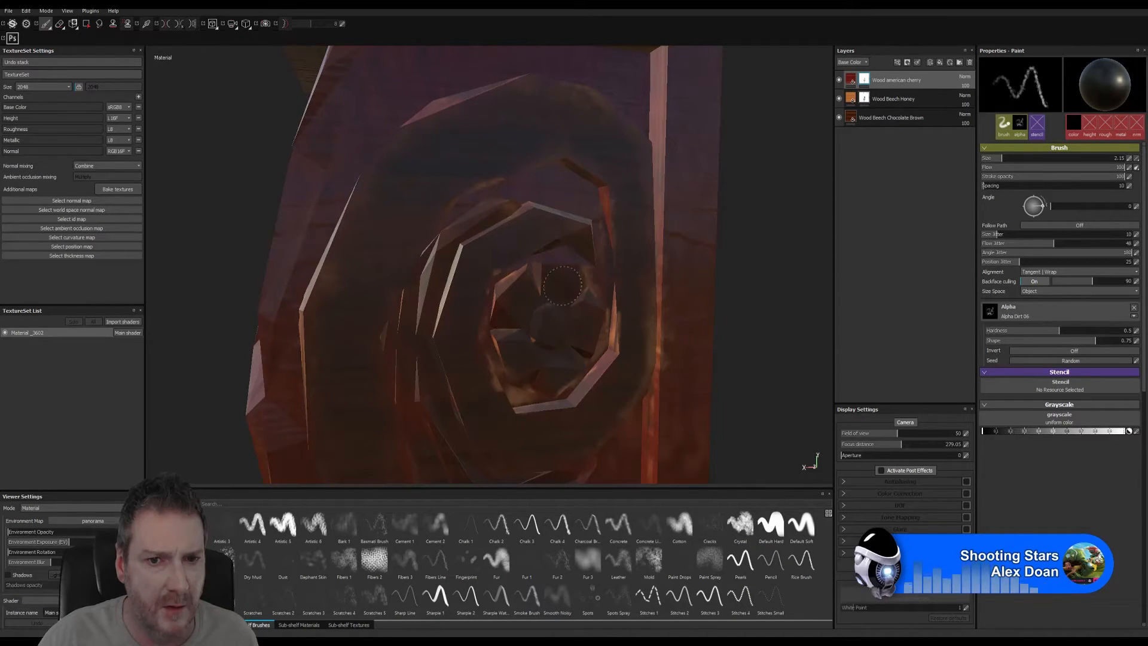
# - Examine the cherry wood contrast on the painted scroll and leaf from a distance and up close
pyautogui.moveTo(538, 263)
pyautogui.keyDown('alt'); pyautogui.mouseDown(button='right')
pyautogui.moveTo(476, 339)
pyautogui.moveTo(485, 323)
pyautogui.mouseUp(button='right'); pyautogui.keyUp('alt')
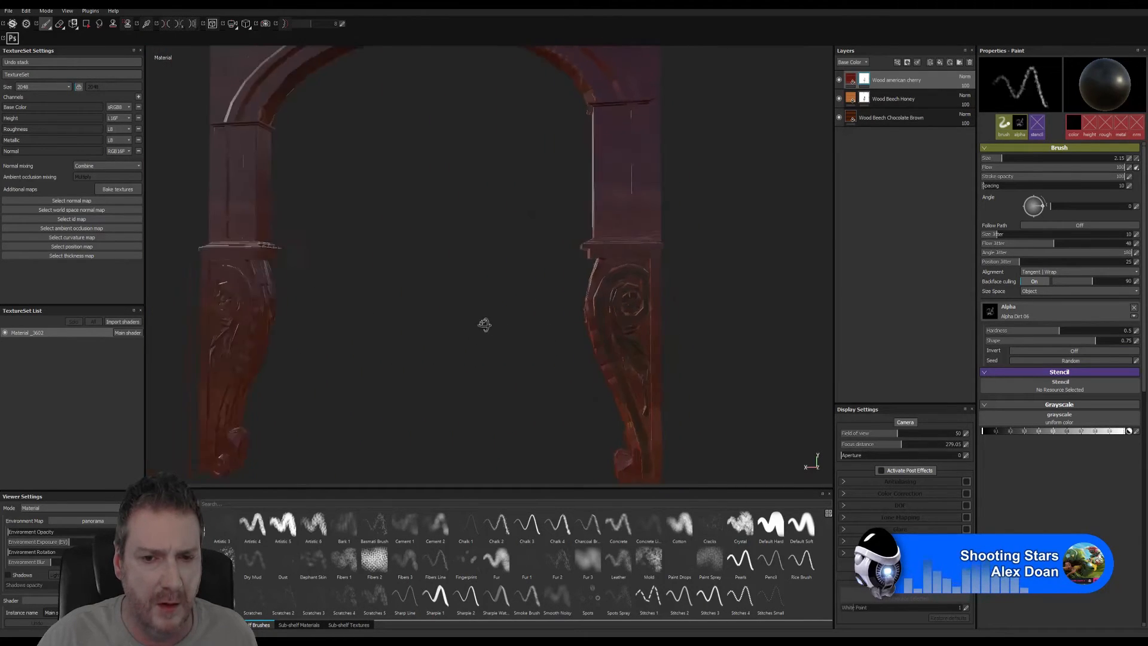
pyautogui.keyDown('alt'); pyautogui.moveTo(485, 323); pyautogui.dragTo(556, 313); pyautogui.keyUp('alt')
pyautogui.keyDown('alt'); pyautogui.moveTo(556, 313); pyautogui.dragTo(431, 311, button='middle'); pyautogui.keyUp('alt')
pyautogui.keyDown('alt'); pyautogui.moveTo(598, 311); pyautogui.dragTo(863, 300, button='right'); pyautogui.keyUp('alt')
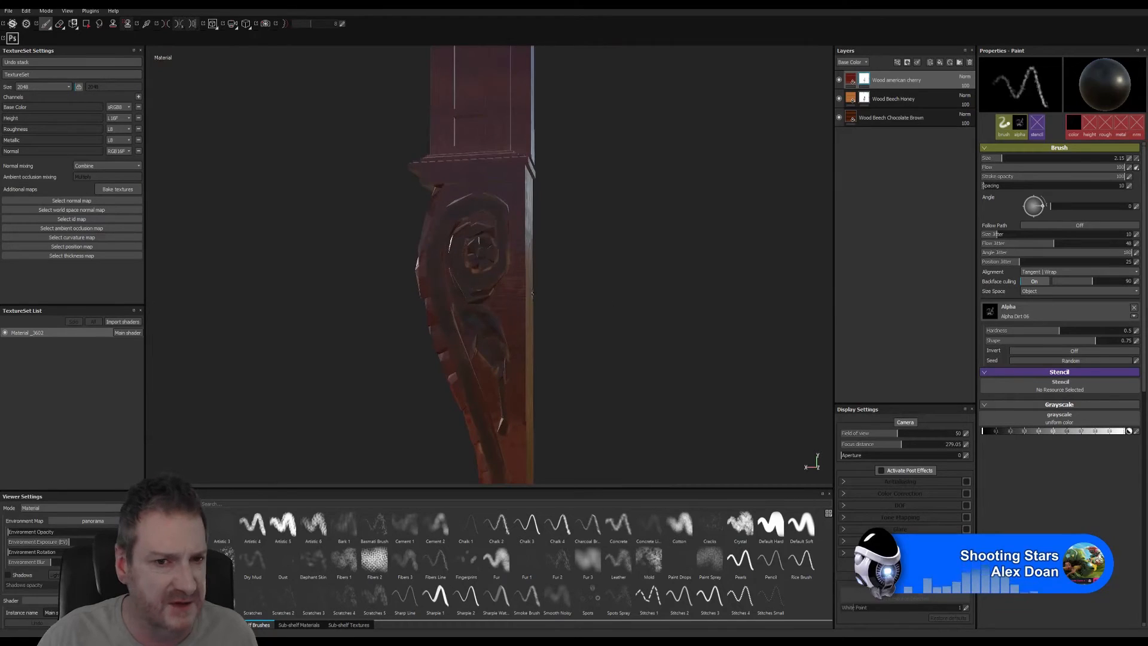
pyautogui.keyDown('alt'); pyautogui.moveTo(510, 280); pyautogui.dragTo(627, 275, button='right'); pyautogui.keyUp('alt')
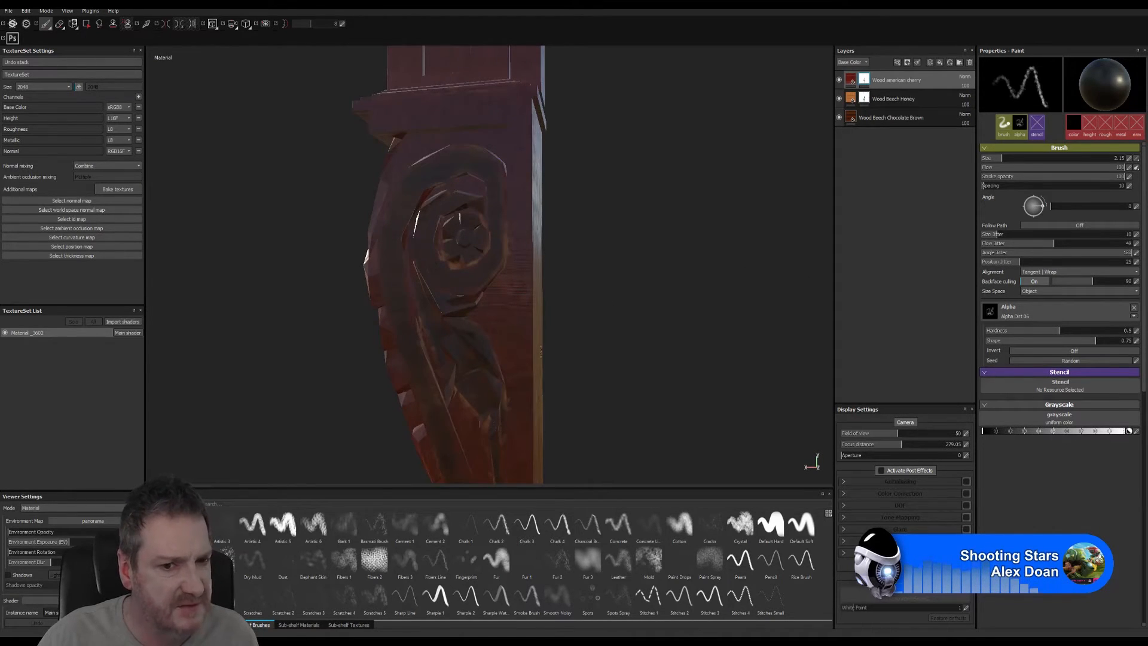
pyautogui.keyDown('alt'); pyautogui.moveTo(505, 413); pyautogui.dragTo(529, 309); pyautogui.keyUp('alt')
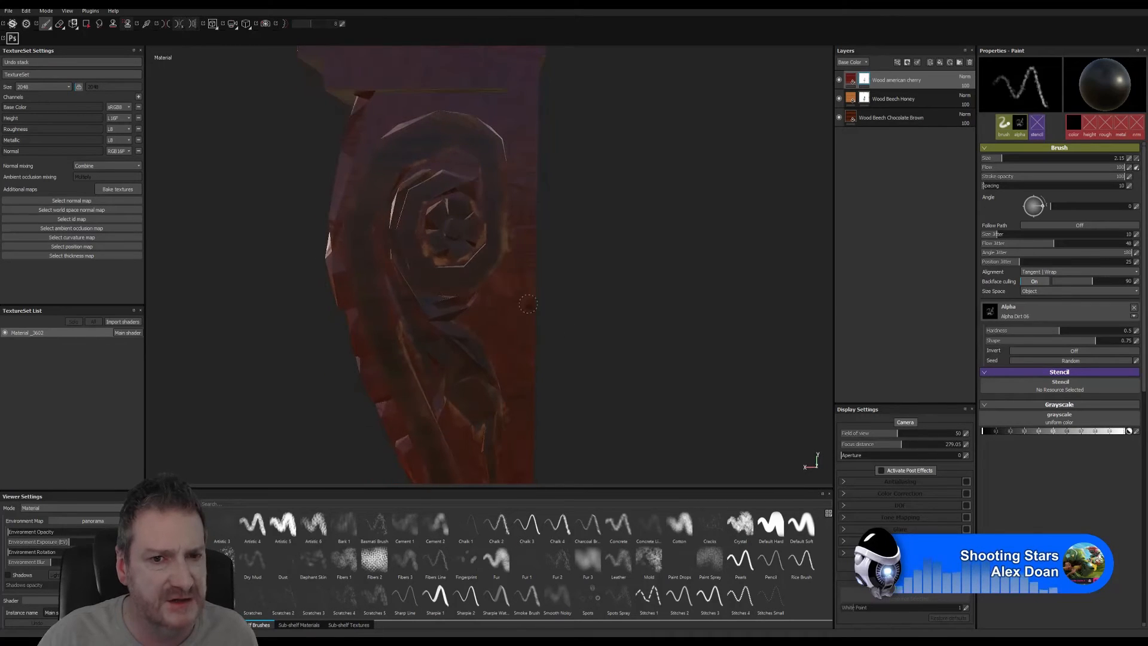
pyautogui.keyDown('alt'); pyautogui.moveTo(530, 309); pyautogui.dragTo(546, 367, button='middle'); pyautogui.keyUp('alt')
pyautogui.keyDown('alt'); pyautogui.moveTo(546, 368); pyautogui.dragTo(857, 173, button='right'); pyautogui.keyUp('alt')
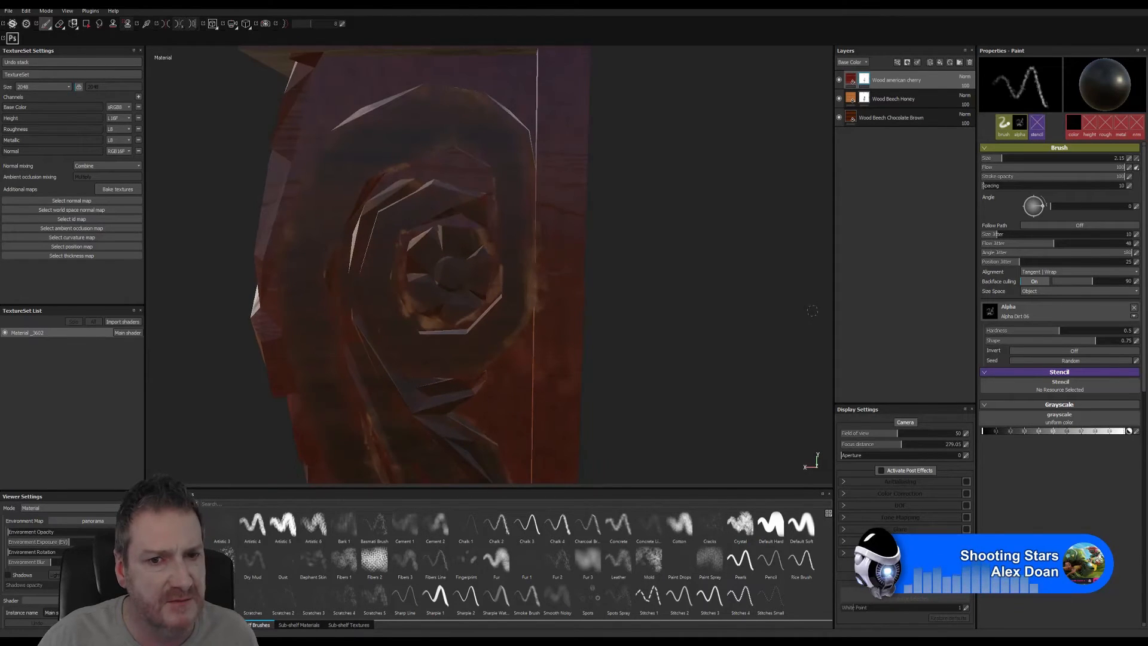
# - Touch up the Wood Beech Honey mask around the large scroll, and erase the Wood american cherry mask along the scroll's inner edges
pyautogui.click(866, 100)
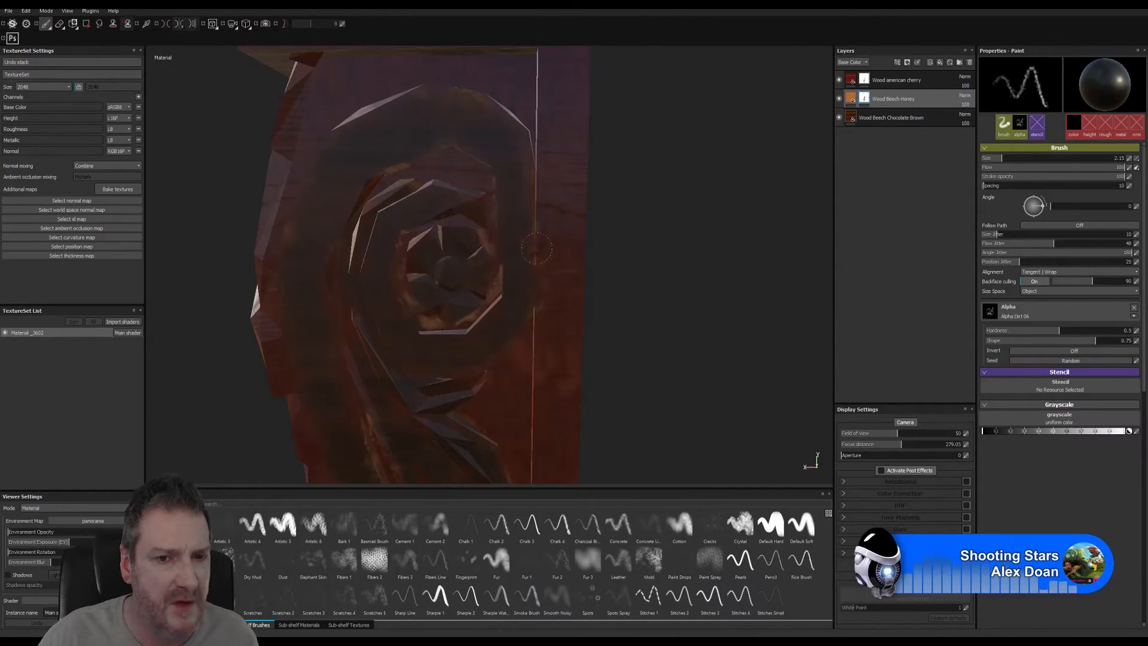
pyautogui.click(884, 81)
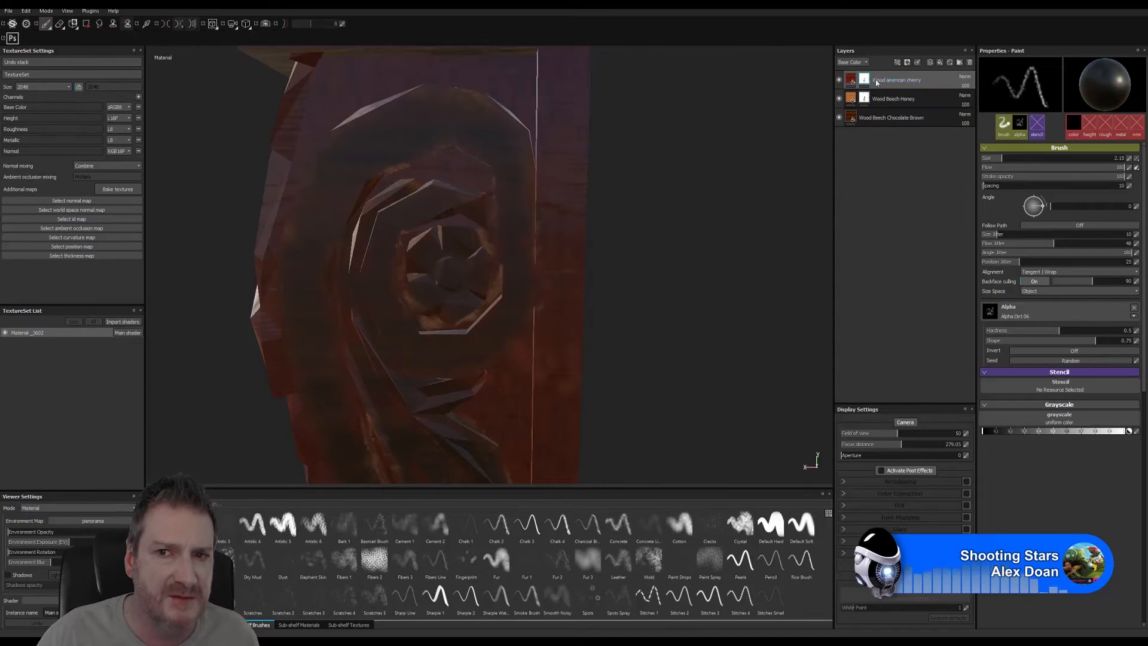
pyautogui.click(61, 26)
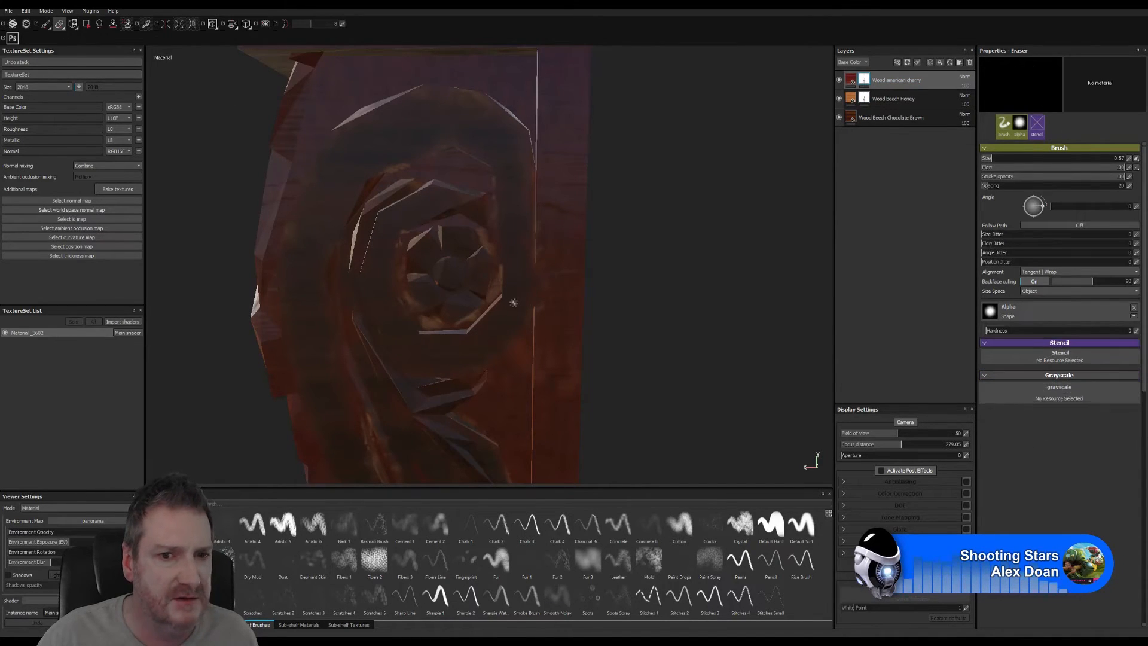
pyautogui.scroll(3, 633, 310)
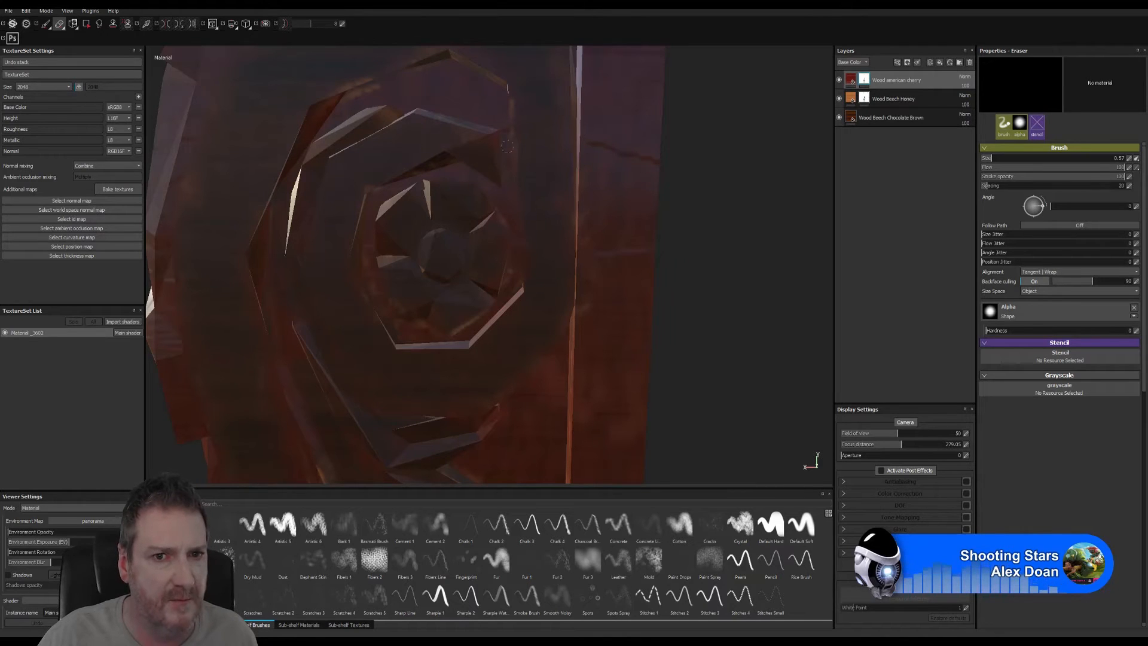
# - Erase stray paint from the cherry mask along the edges below the large scroll and around the leaf carving
pyautogui.keyDown('alt'); pyautogui.moveTo(625, 297); pyautogui.dragTo(526, 333); pyautogui.keyUp('alt')
pyautogui.keyDown('alt'); pyautogui.moveTo(527, 333); pyautogui.dragTo(546, 187, button='middle'); pyautogui.keyUp('alt')
pyautogui.keyDown('alt'); pyautogui.moveTo(546, 188); pyautogui.dragTo(549, 259, button='right'); pyautogui.keyUp('alt')
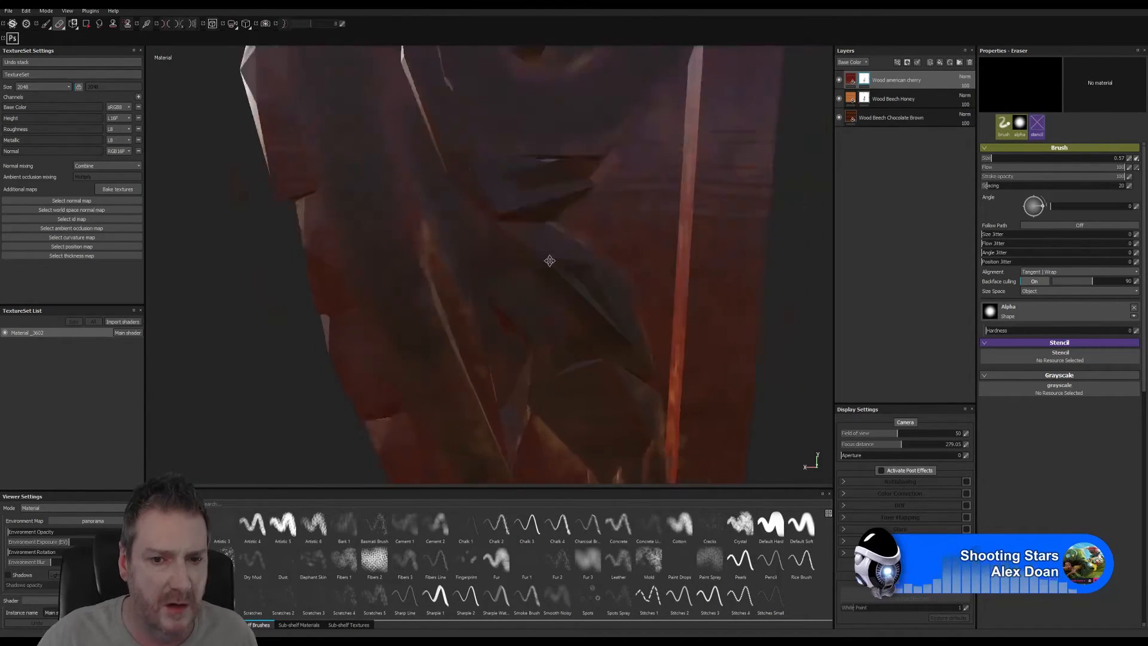
pyautogui.keyDown('alt'); pyautogui.moveTo(549, 259); pyautogui.dragTo(440, 240, button='middle'); pyautogui.keyUp('alt')
pyautogui.keyDown('alt'); pyautogui.moveTo(439, 240); pyautogui.dragTo(449, 350, button='right'); pyautogui.keyUp('alt')
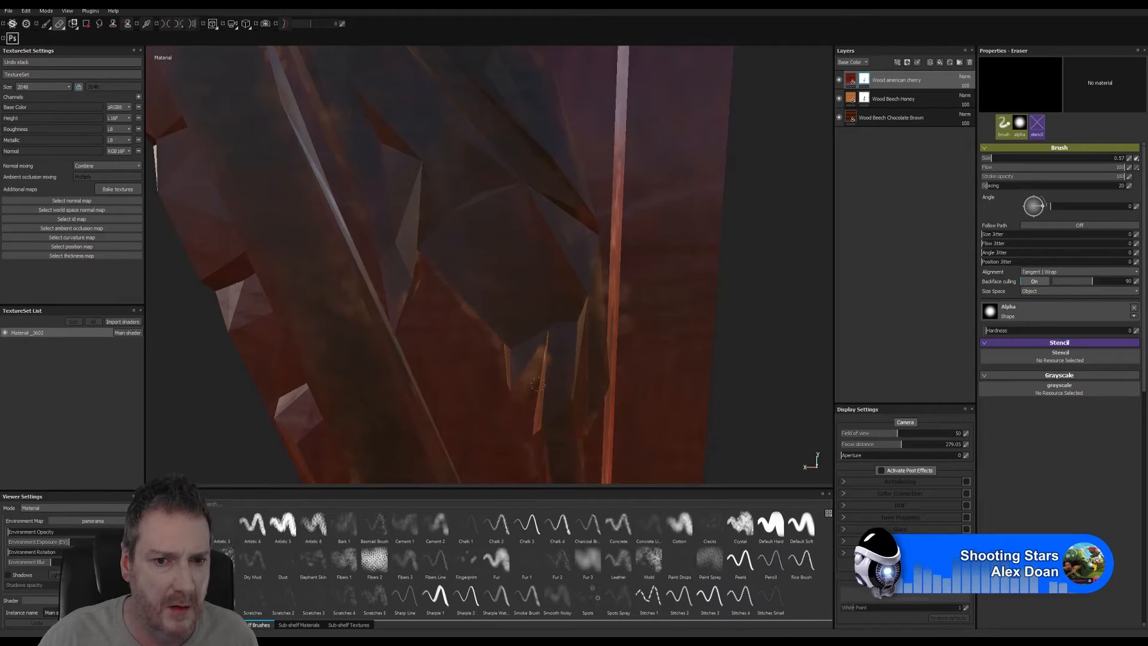
pyautogui.keyDown('alt'); pyautogui.moveTo(599, 342); pyautogui.dragTo(544, 180, button='right'); pyautogui.keyUp('alt')
pyautogui.keyDown('alt'); pyautogui.moveTo(624, 329); pyautogui.dragTo(477, 367); pyautogui.keyUp('alt')
pyautogui.keyDown('alt'); pyautogui.moveTo(478, 366); pyautogui.dragTo(434, 388, button='middle'); pyautogui.keyUp('alt')
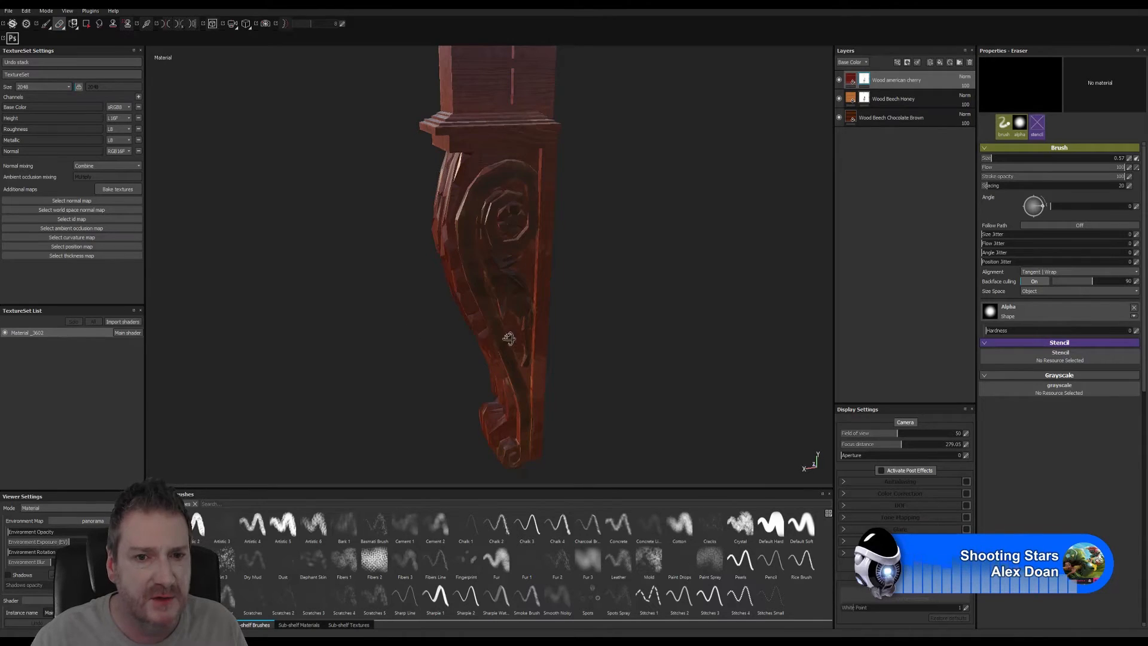
# - Hide the Wood american cherry layer and paint the Wood Beech Honey mask with the dirt brush inside the pillar's upper recessed panel
pyautogui.keyDown('alt'); pyautogui.moveTo(411, 336); pyautogui.dragTo(620, 323); pyautogui.keyUp('alt')
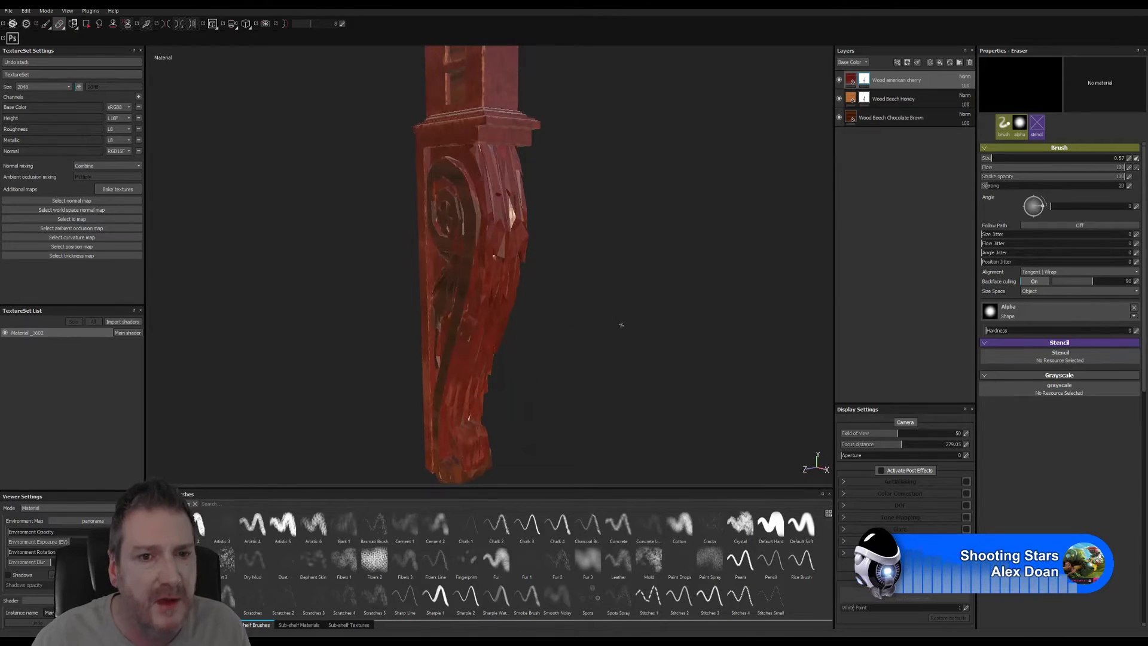
pyautogui.keyDown('alt'); pyautogui.moveTo(526, 320); pyautogui.dragTo(598, 256); pyautogui.keyUp('alt')
pyautogui.keyDown('alt'); pyautogui.moveTo(533, 441); pyautogui.dragTo(555, 294); pyautogui.keyUp('alt')
pyautogui.keyDown('alt'); pyautogui.moveTo(555, 294); pyautogui.dragTo(539, 467, button='middle'); pyautogui.keyUp('alt')
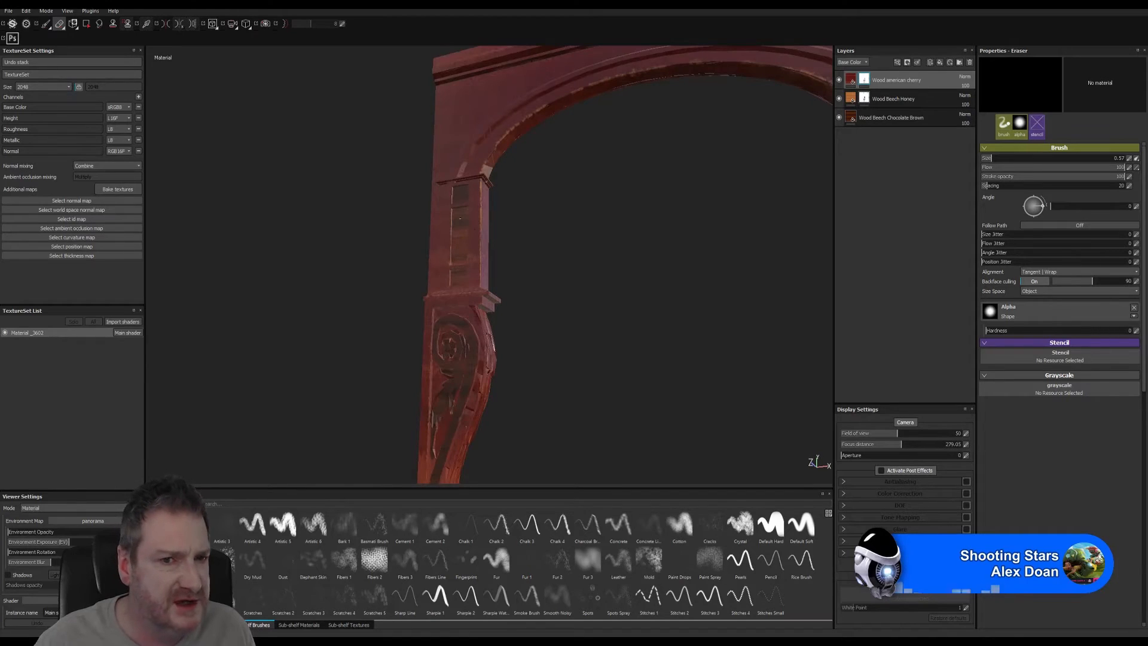
pyautogui.moveTo(497, 244)
pyautogui.keyDown('alt'); pyautogui.mouseDown()
pyautogui.moveTo(549, 237)
pyautogui.moveTo(300, 244)
pyautogui.moveTo(526, 204)
pyautogui.moveTo(690, 216)
pyautogui.moveTo(335, 246)
pyautogui.moveTo(405, 249)
pyautogui.moveTo(541, 224)
pyautogui.moveTo(502, 240)
pyautogui.mouseUp(); pyautogui.keyUp('alt')
pyautogui.keyDown('alt'); pyautogui.moveTo(501, 241); pyautogui.dragTo(712, 234, button='right'); pyautogui.keyUp('alt')
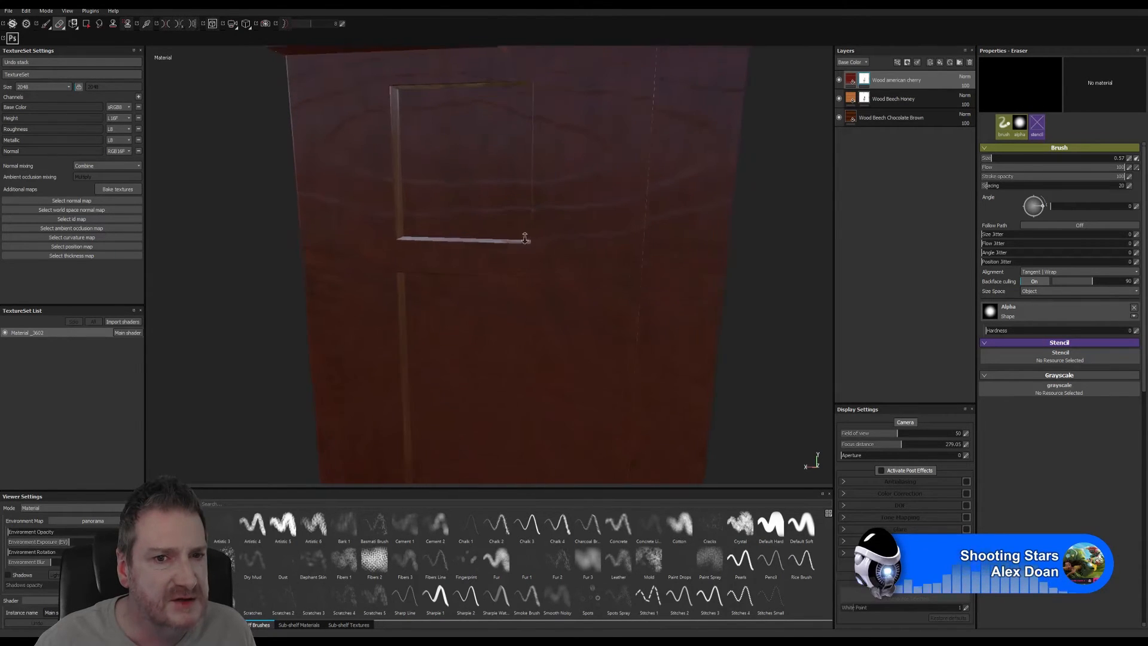
pyautogui.keyDown('alt'); pyautogui.moveTo(526, 239); pyautogui.dragTo(556, 244); pyautogui.keyUp('alt')
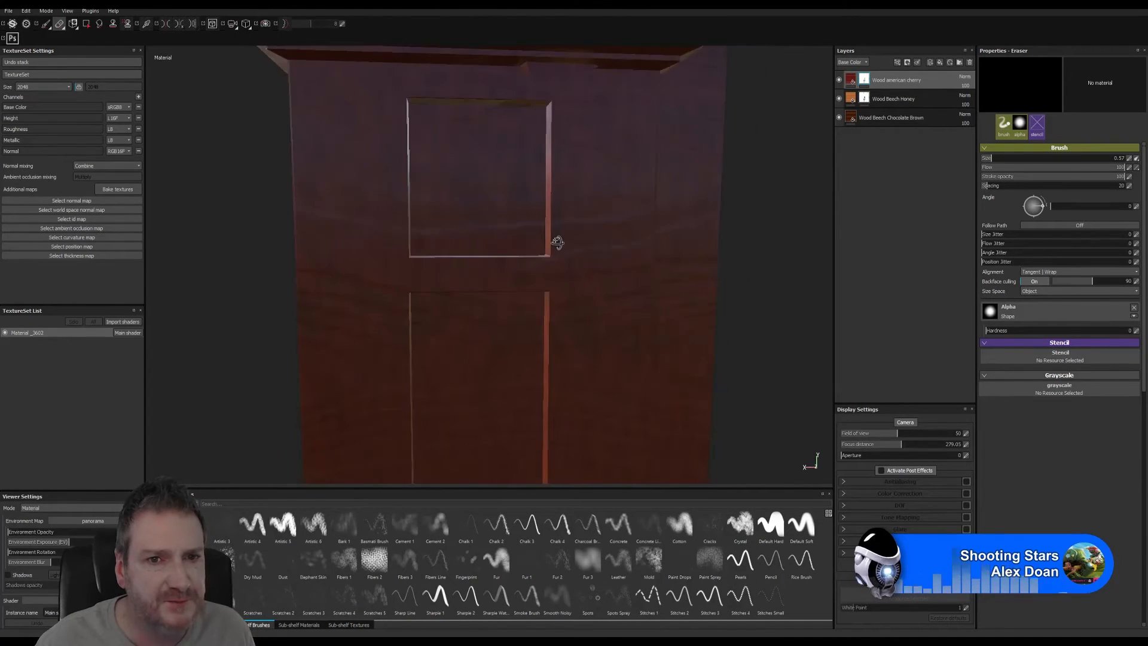
pyautogui.click(839, 81)
pyautogui.click(865, 97)
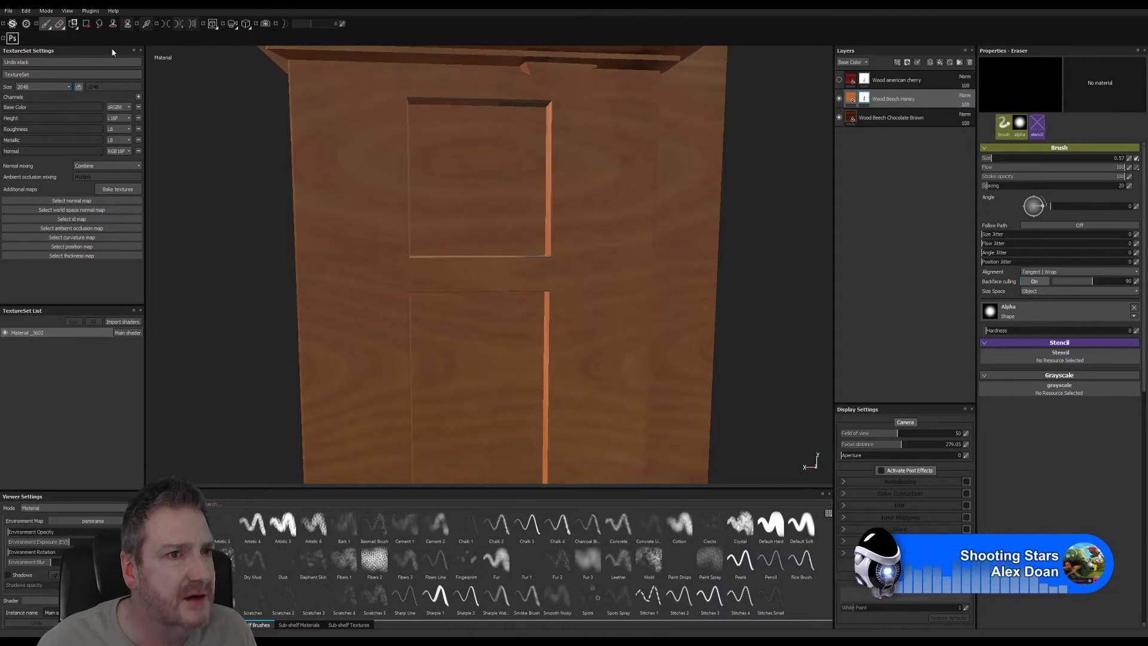
pyautogui.click(46, 24)
pyautogui.moveTo(472, 149)
pyautogui.mouseDown()
pyautogui.moveTo(468, 173)
pyautogui.moveTo(428, 191)
pyautogui.moveTo(422, 123)
pyautogui.moveTo(490, 120)
pyautogui.moveTo(454, 131)
pyautogui.moveTo(491, 171)
pyautogui.moveTo(509, 171)
pyautogui.mouseUp()
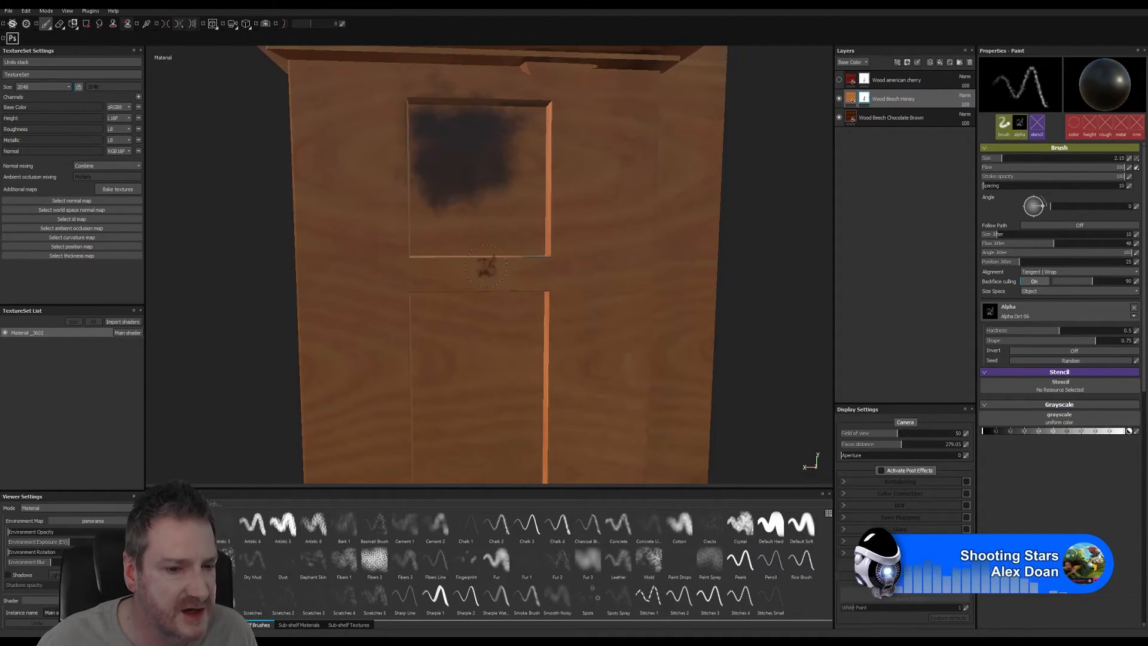
# - Switch to the Default Hard brush at size 3.11 and paint the honey mask across the middle of the upper recessed panel
pyautogui.click(775, 530)
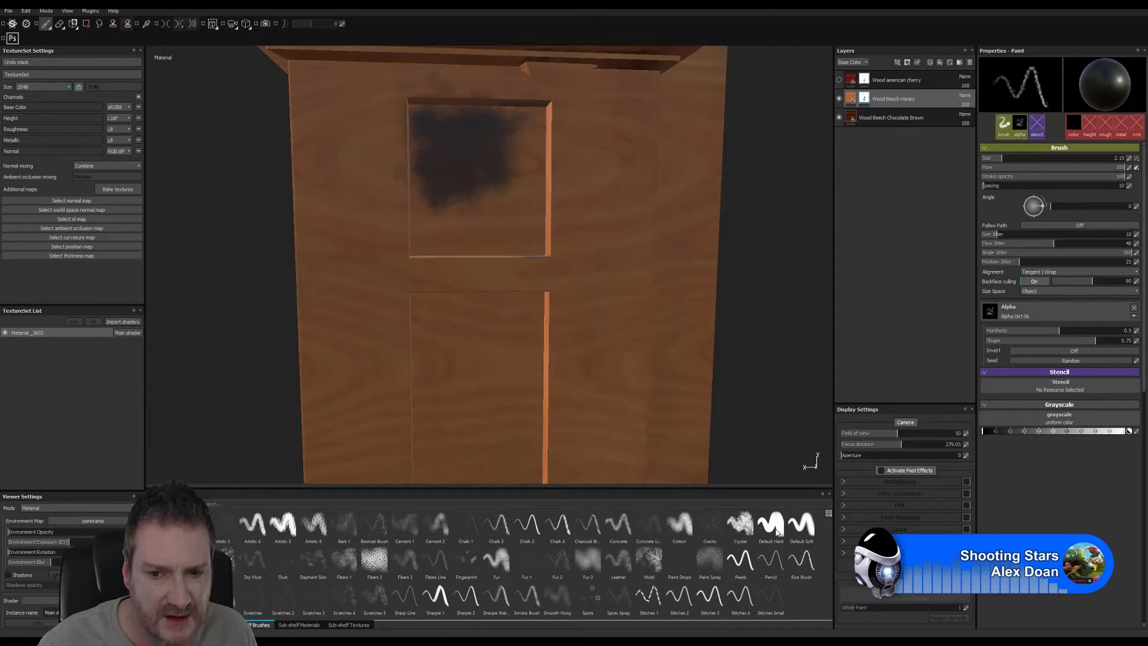
pyautogui.click(773, 530)
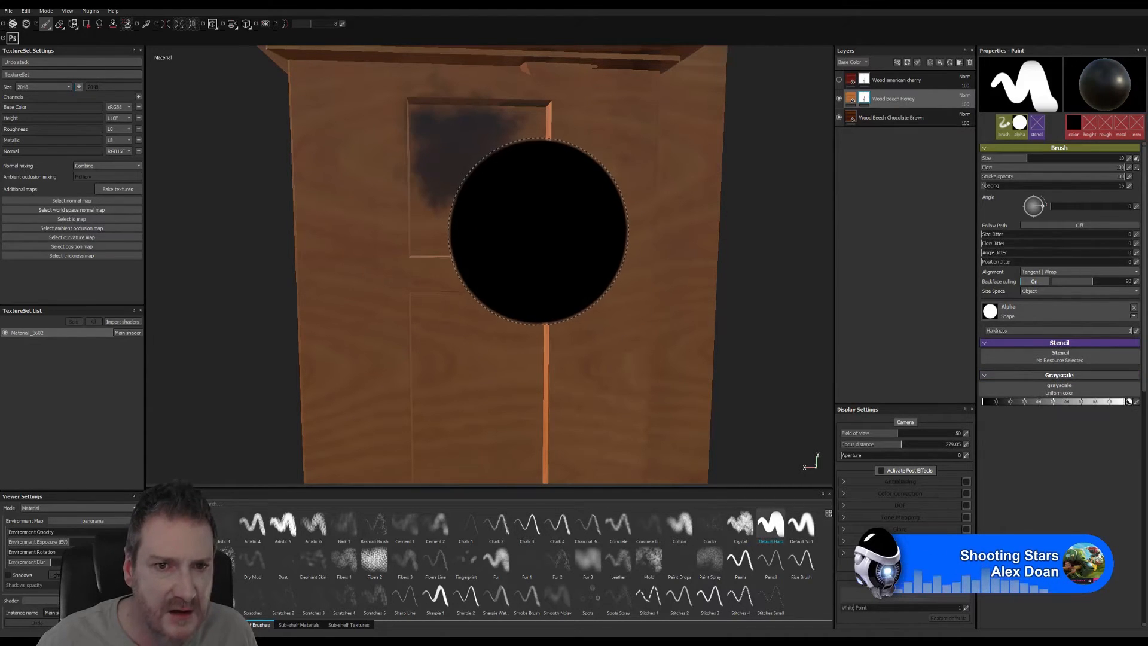
pyautogui.press('[')
pyautogui.press('[')
pyautogui.press('[')
pyautogui.press('[')
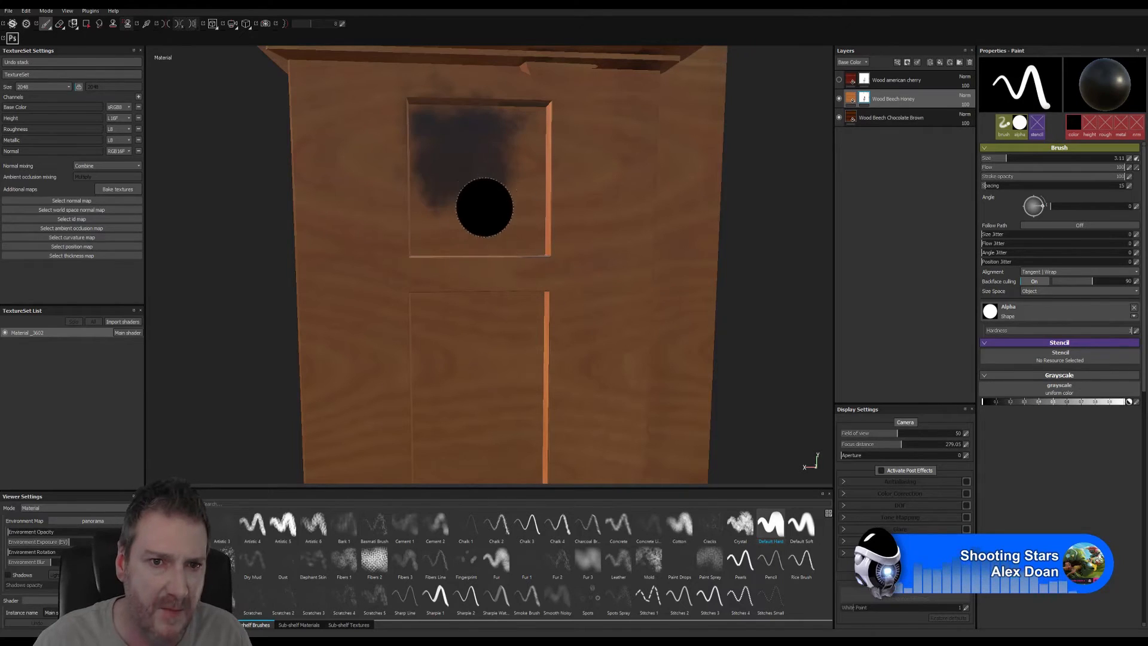
pyautogui.moveTo(484, 190); pyautogui.dragTo(472, 189)
# - Reduce the hard brush to size 0.93 and fill the honey mask into the upper panel's lower corners and along its right side
pyautogui.press('[')
pyautogui.press('[')
pyautogui.press('[')
pyautogui.press('[')
pyautogui.press('[')
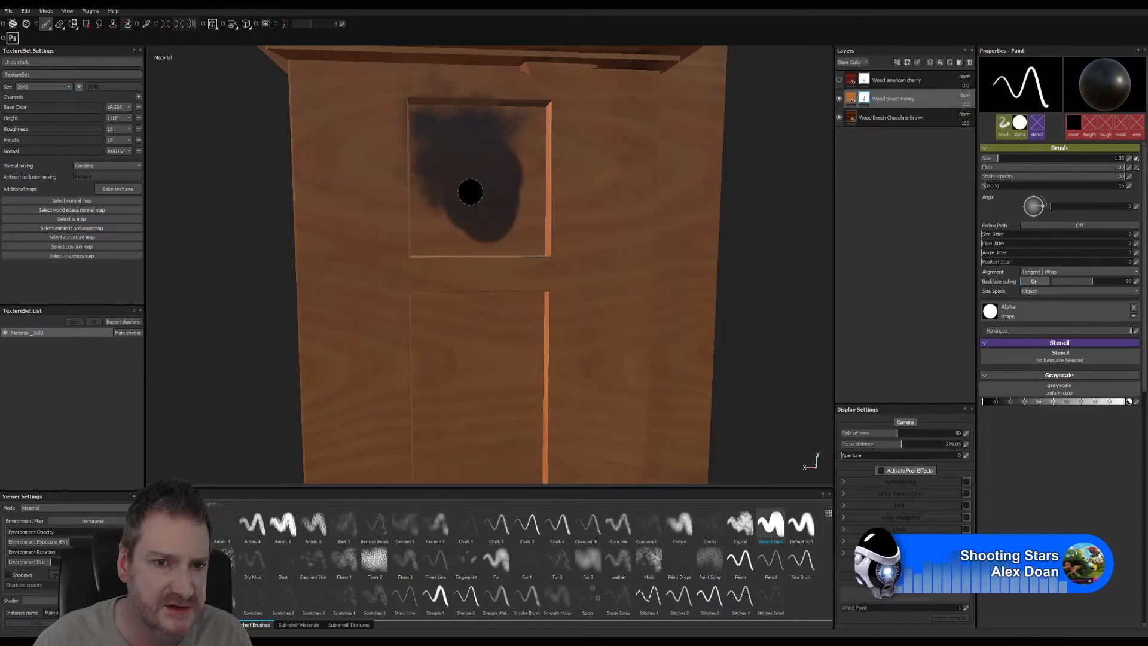
pyautogui.moveTo(432, 206)
pyautogui.mouseDown()
pyautogui.moveTo(413, 179)
pyautogui.moveTo(420, 255)
pyautogui.moveTo(475, 246)
pyautogui.moveTo(423, 225)
pyautogui.mouseUp()
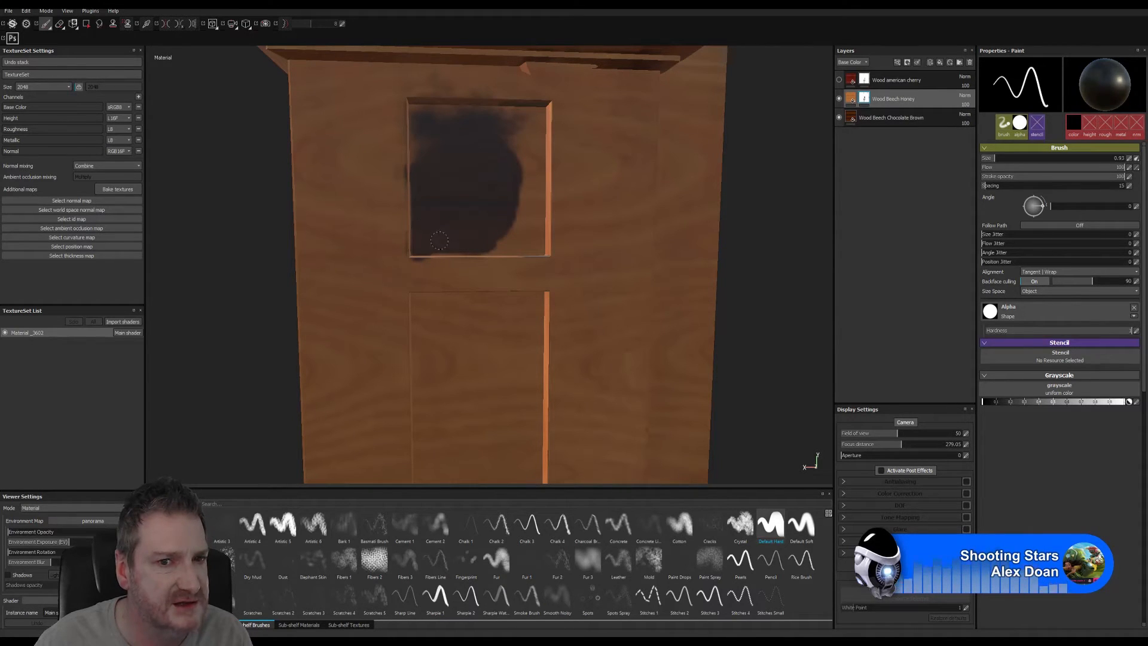
pyautogui.moveTo(491, 242)
pyautogui.mouseDown()
pyautogui.moveTo(481, 246)
pyautogui.moveTo(528, 190)
pyautogui.moveTo(516, 224)
pyautogui.moveTo(512, 154)
pyautogui.mouseUp()
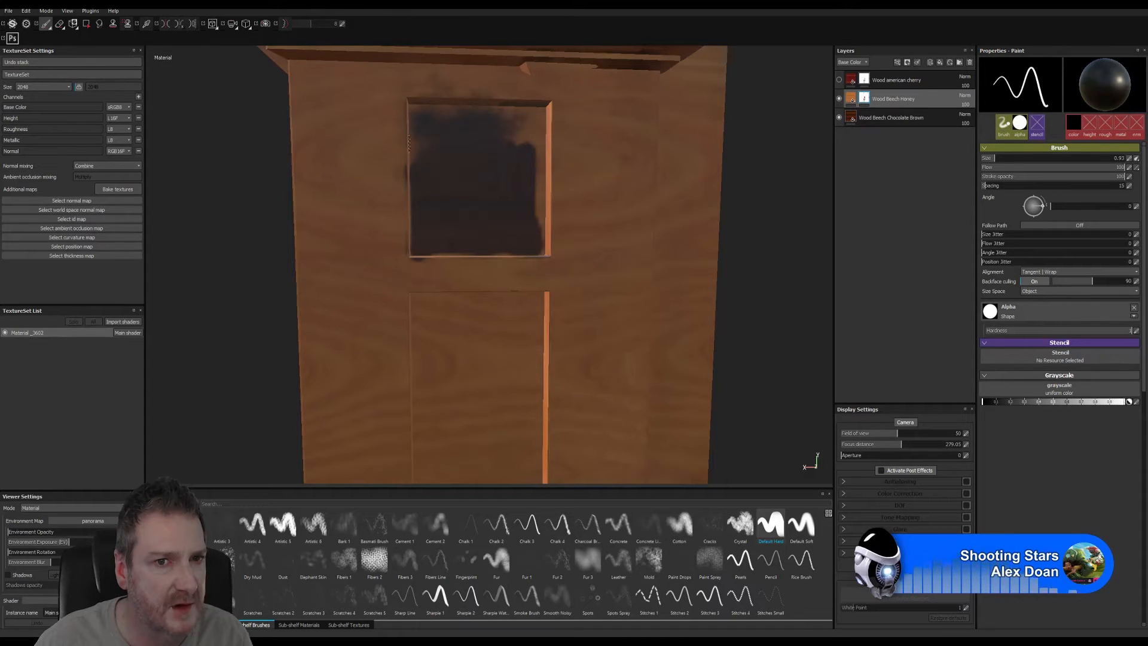
# - Finish painting the upper square panel out of the Wood Beech Honey mask and erase the overspray around its frame with an enlarged eraser
pyautogui.moveTo(409, 142)
pyautogui.mouseDown()
pyautogui.moveTo(487, 115)
pyautogui.moveTo(533, 115)
pyautogui.moveTo(547, 258)
pyautogui.moveTo(548, 162)
pyautogui.moveTo(514, 151)
pyautogui.mouseUp()
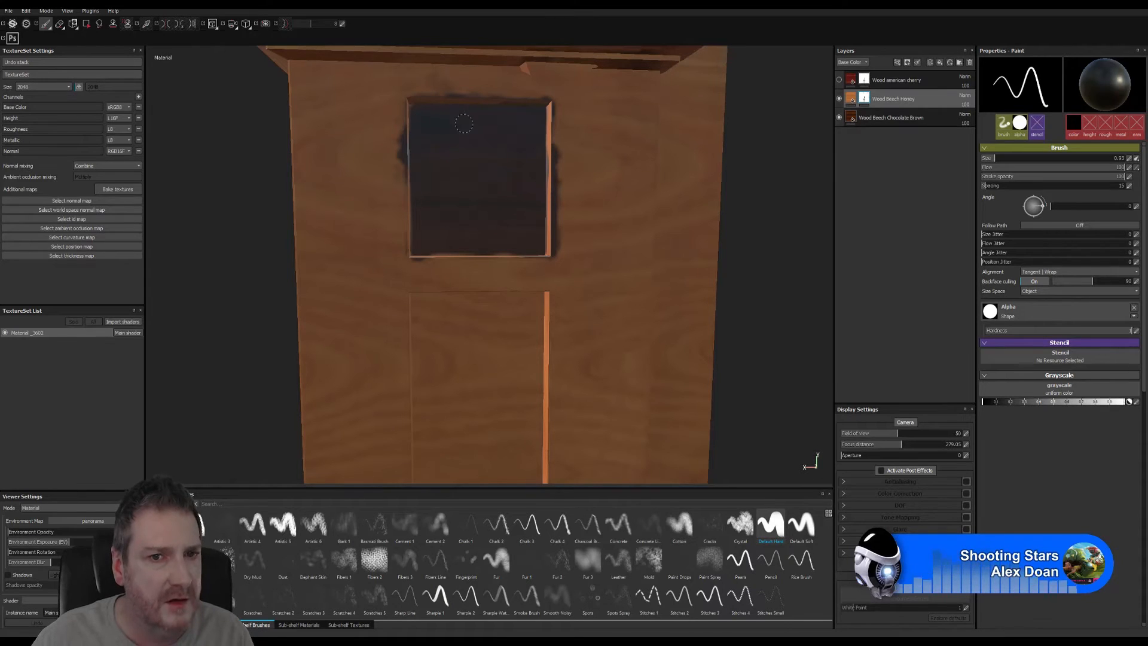
pyautogui.click(60, 23)
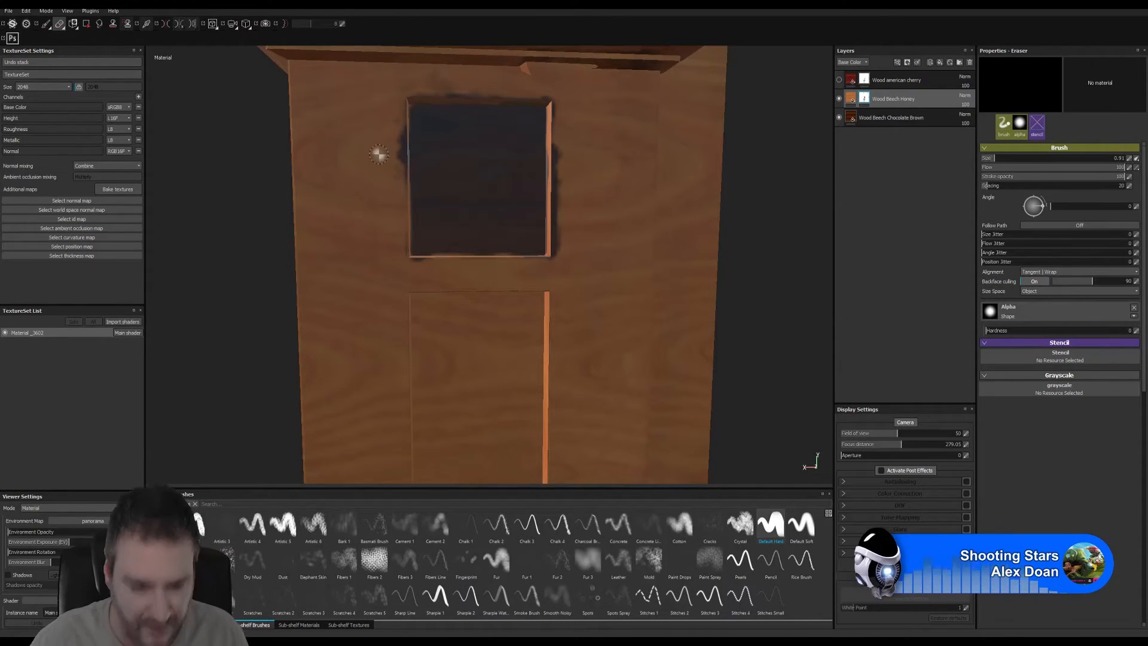
pyautogui.press(']')
pyautogui.moveTo(381, 158); pyautogui.dragTo(390, 176)
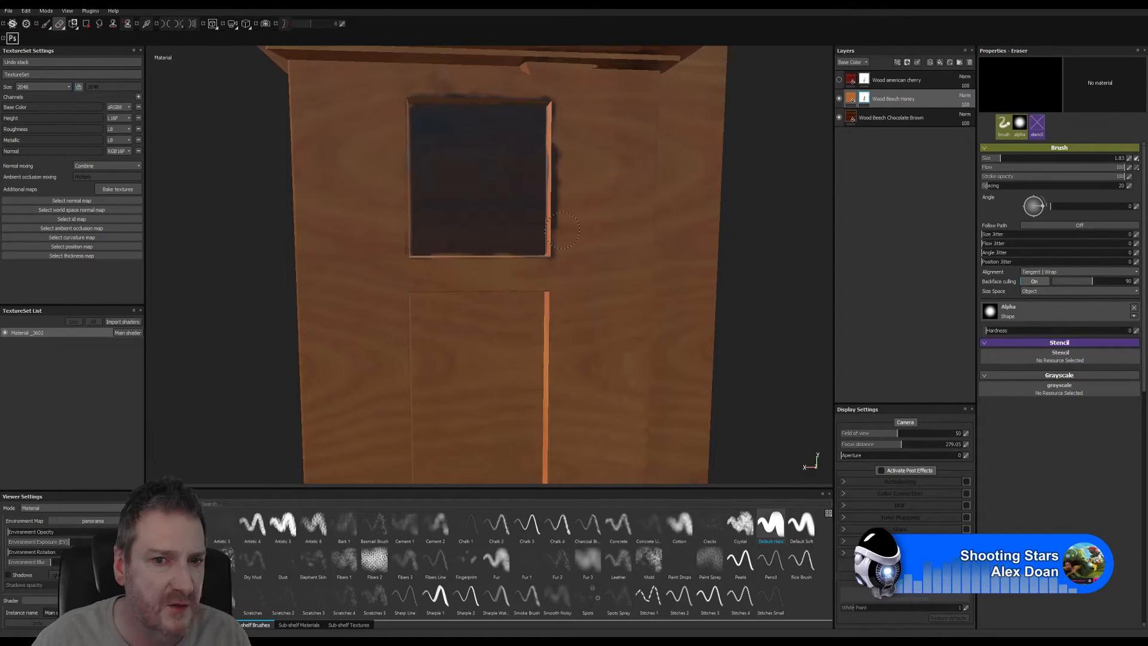
pyautogui.moveTo(566, 233); pyautogui.dragTo(564, 153)
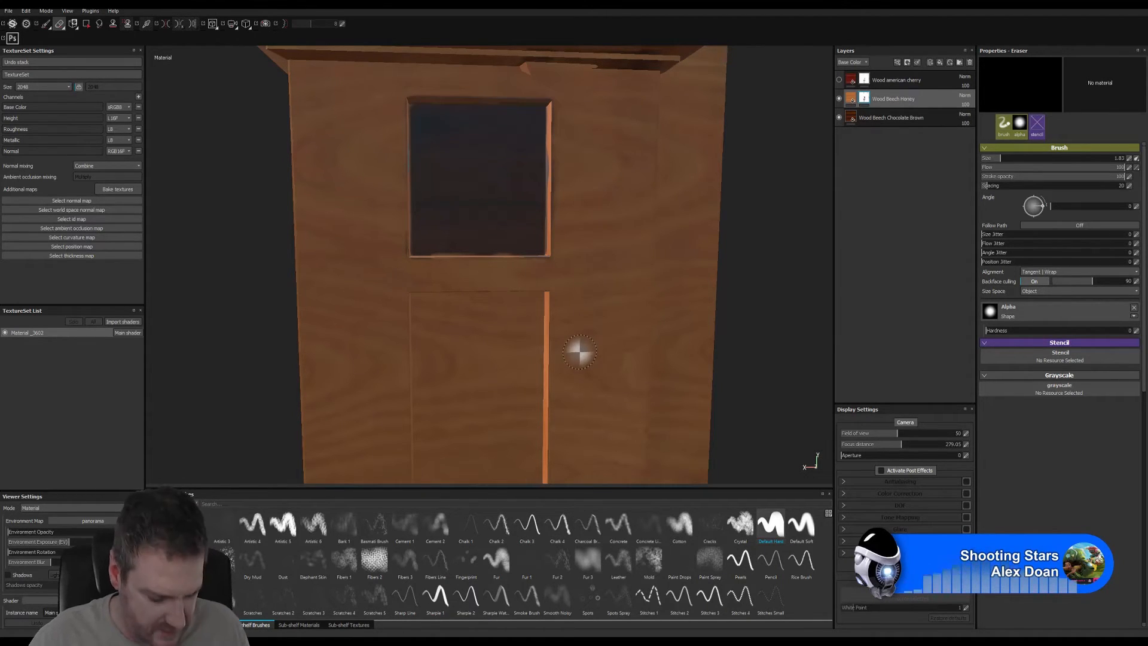
# - Paint the whole tall middle panel out of the Wood Beech Honey mask in black with the Default Hard brush
pyautogui.keyDown('alt'); pyautogui.moveTo(579, 348); pyautogui.dragTo(562, 160, button='middle'); pyautogui.keyUp('alt')
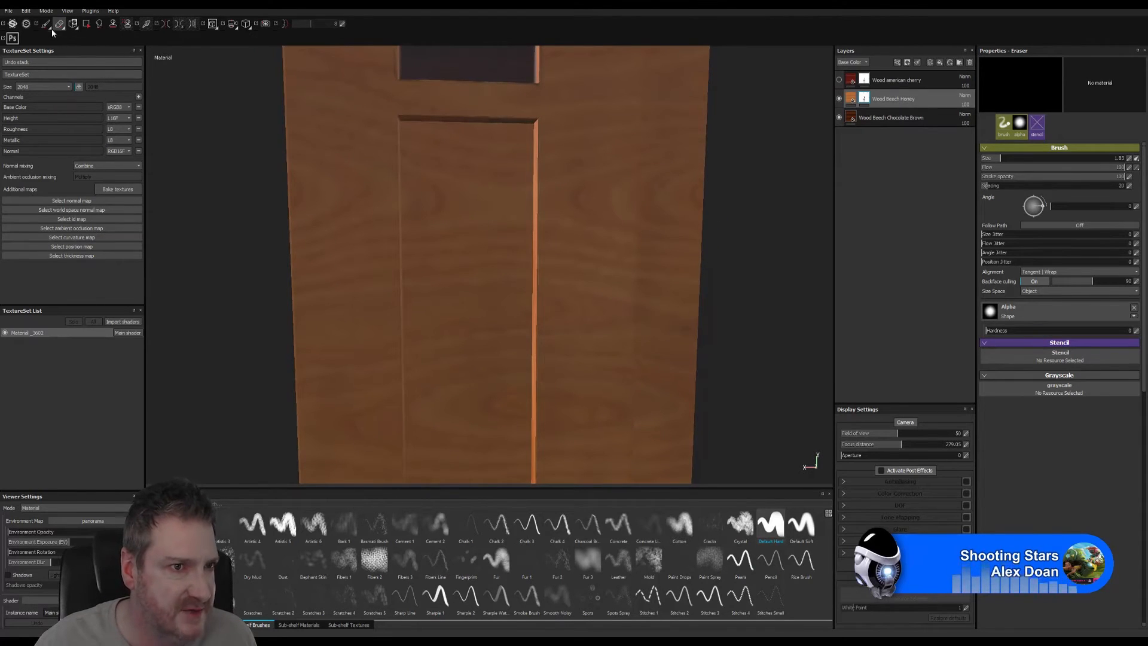
pyautogui.moveTo(443, 167)
pyautogui.mouseDown()
pyautogui.moveTo(433, 234)
pyautogui.moveTo(475, 204)
pyautogui.moveTo(495, 246)
pyautogui.moveTo(494, 234)
pyautogui.mouseUp()
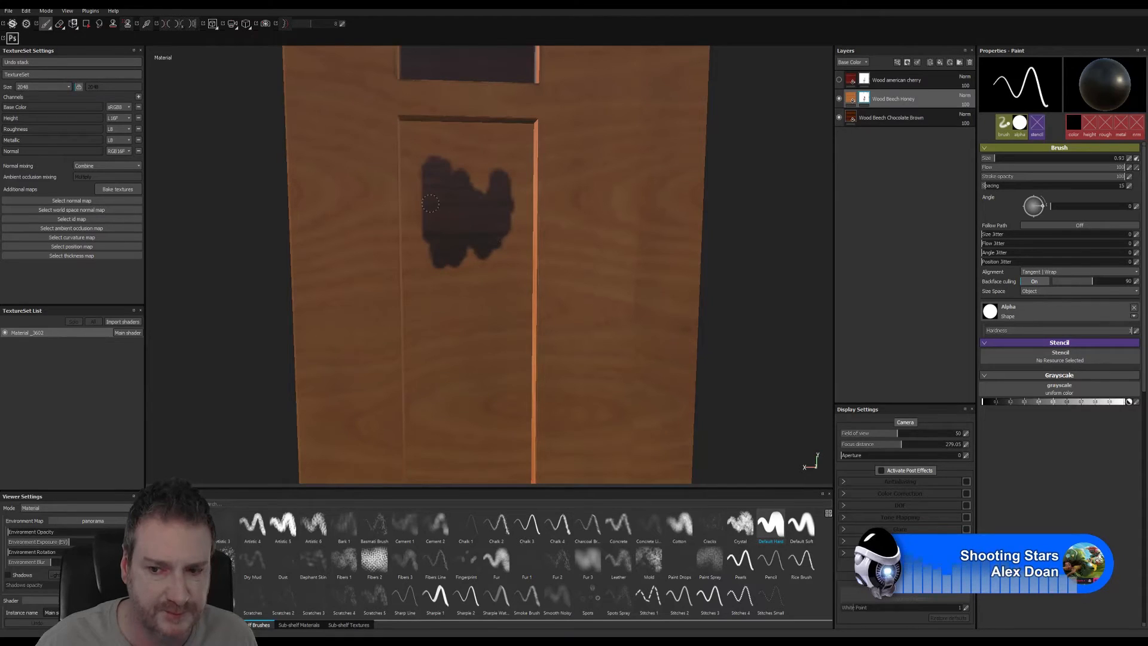
pyautogui.moveTo(430, 203)
pyautogui.mouseDown()
pyautogui.moveTo(426, 266)
pyautogui.moveTo(403, 197)
pyautogui.moveTo(418, 171)
pyautogui.moveTo(414, 199)
pyautogui.mouseUp()
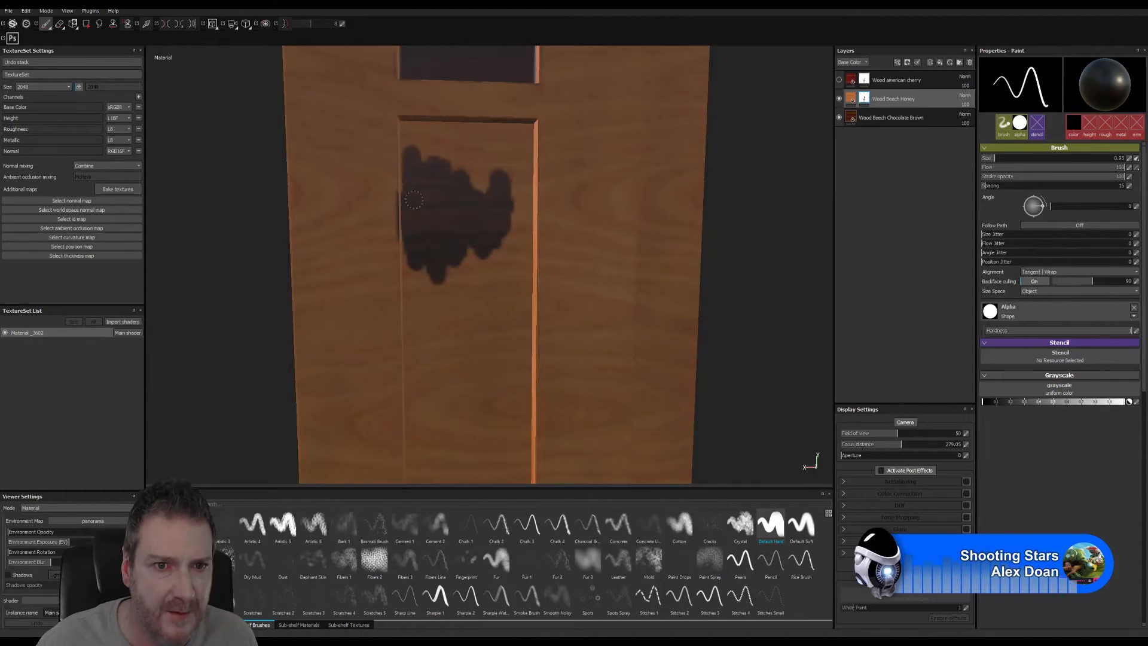
pyautogui.moveTo(412, 130)
pyautogui.mouseDown()
pyautogui.moveTo(404, 148)
pyautogui.moveTo(412, 117)
pyautogui.moveTo(521, 130)
pyautogui.moveTo(530, 198)
pyautogui.moveTo(506, 151)
pyautogui.moveTo(479, 177)
pyautogui.moveTo(443, 147)
pyautogui.moveTo(425, 153)
pyautogui.mouseUp()
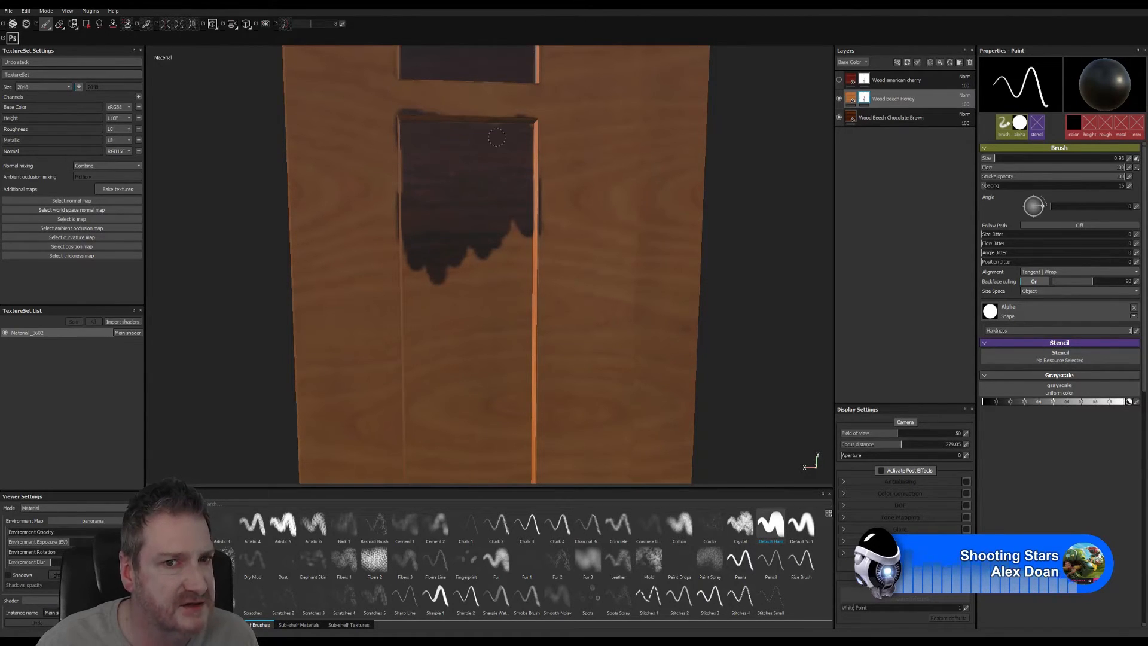
pyautogui.moveTo(459, 224)
pyautogui.mouseDown()
pyautogui.moveTo(446, 311)
pyautogui.moveTo(423, 302)
pyautogui.moveTo(412, 241)
pyautogui.mouseUp()
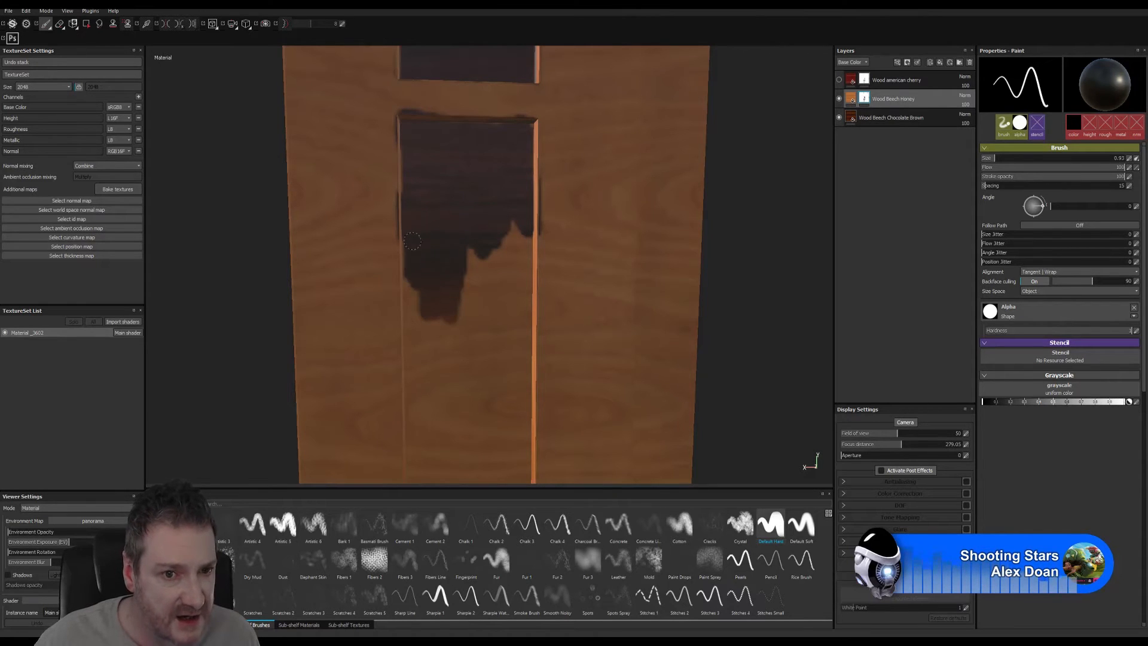
pyautogui.moveTo(420, 342)
pyautogui.mouseDown()
pyautogui.moveTo(413, 294)
pyautogui.moveTo(489, 266)
pyautogui.moveTo(515, 238)
pyautogui.moveTo(524, 340)
pyautogui.mouseUp()
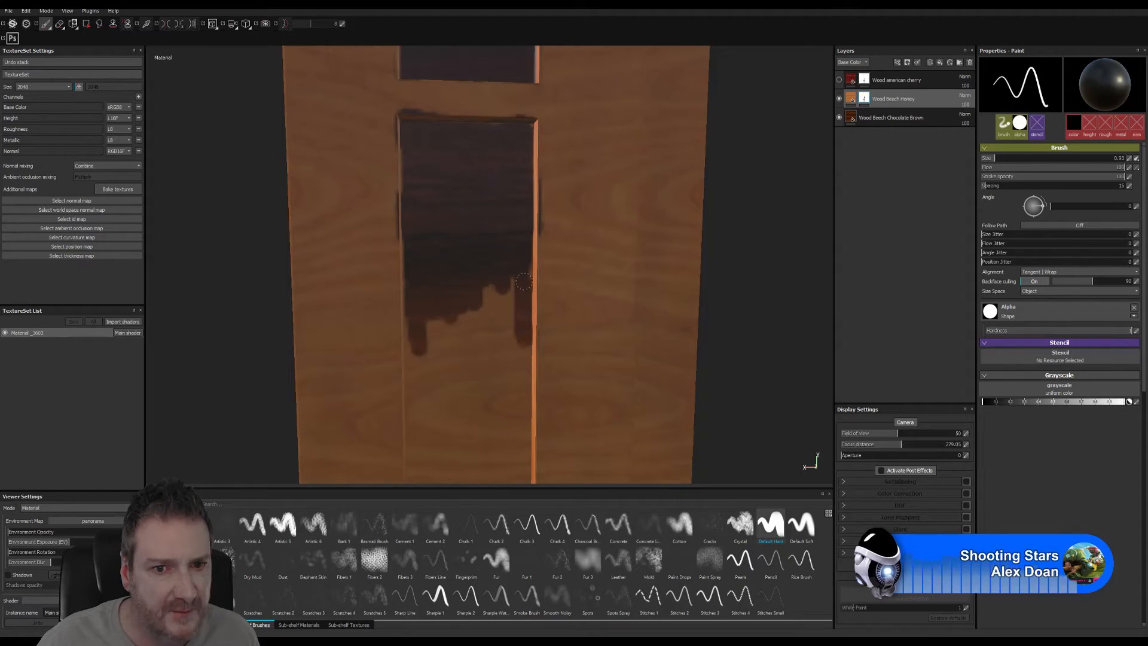
pyautogui.moveTo(524, 282)
pyautogui.mouseDown()
pyautogui.moveTo(509, 359)
pyautogui.moveTo(487, 335)
pyautogui.moveTo(472, 353)
pyautogui.moveTo(451, 308)
pyautogui.moveTo(431, 352)
pyautogui.moveTo(413, 347)
pyautogui.mouseUp()
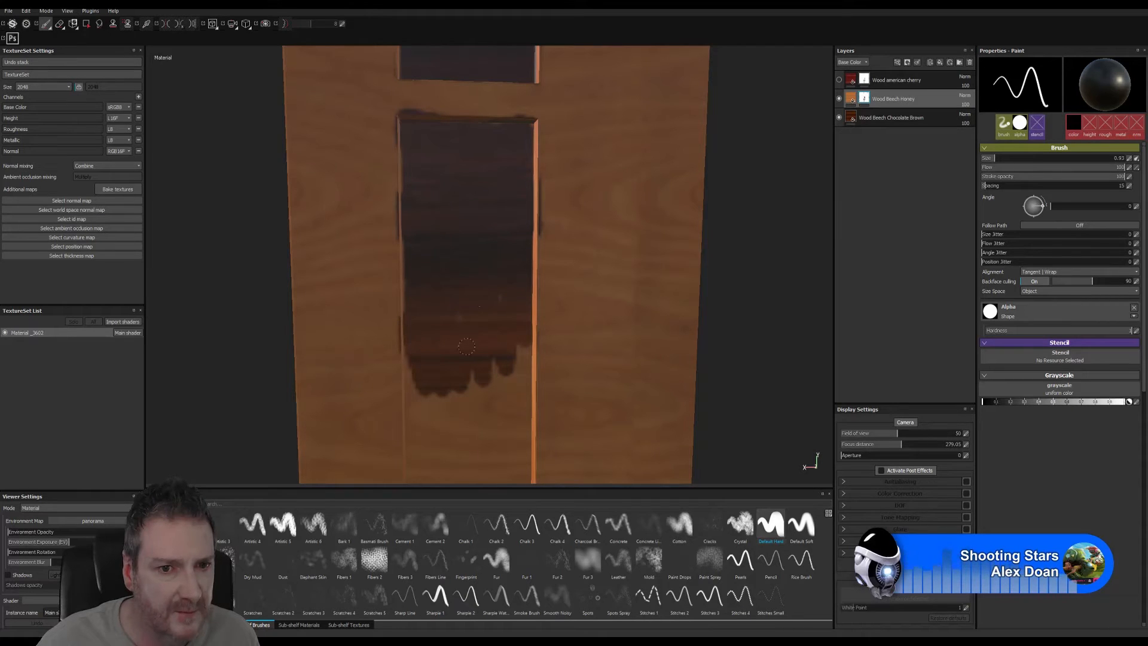
pyautogui.keyDown('alt'); pyautogui.moveTo(494, 415); pyautogui.dragTo(492, 228, button='middle'); pyautogui.keyUp('alt')
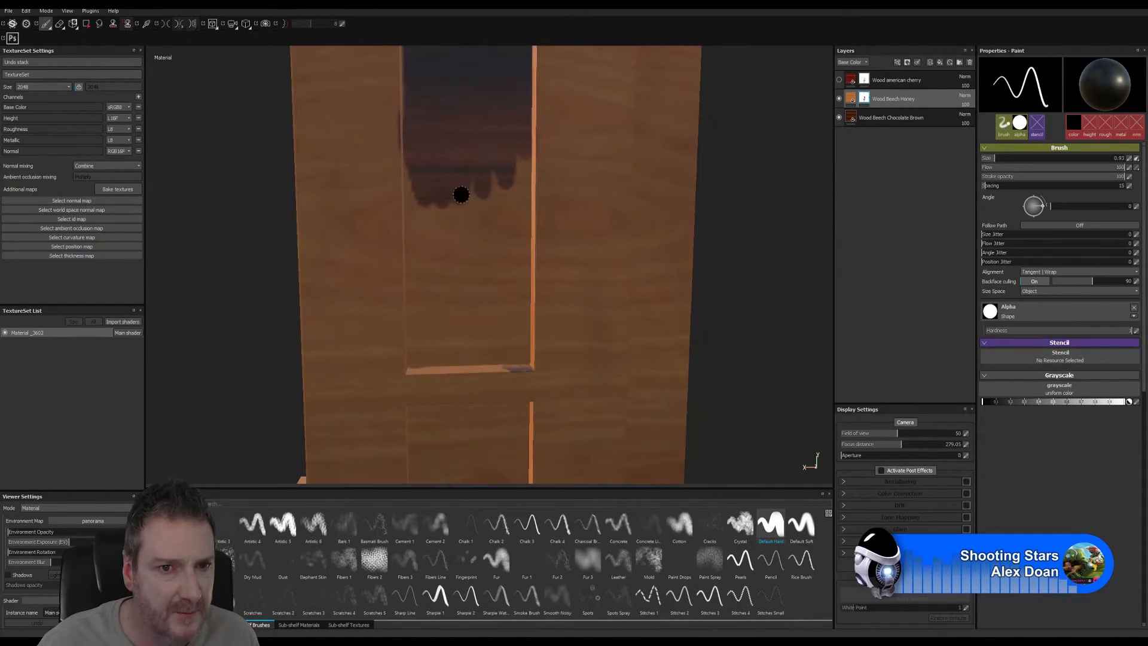
pyautogui.moveTo(461, 196)
pyautogui.mouseDown()
pyautogui.moveTo(423, 204)
pyautogui.moveTo(418, 224)
pyautogui.mouseUp()
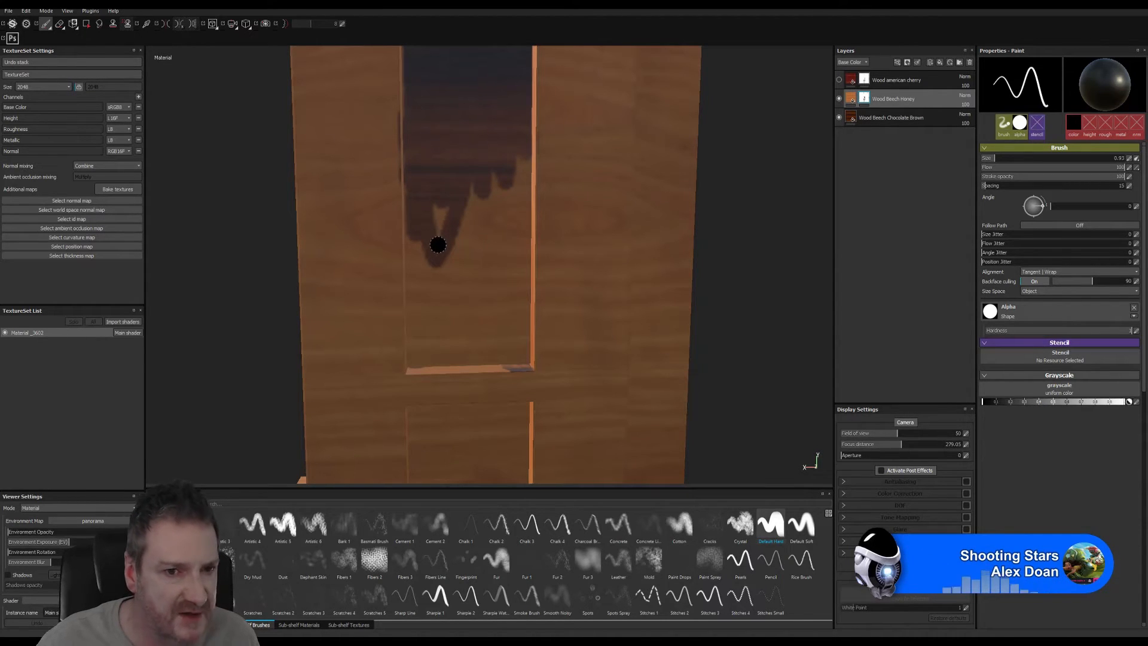
pyautogui.moveTo(428, 234)
pyautogui.mouseDown()
pyautogui.moveTo(413, 267)
pyautogui.moveTo(429, 323)
pyautogui.mouseUp()
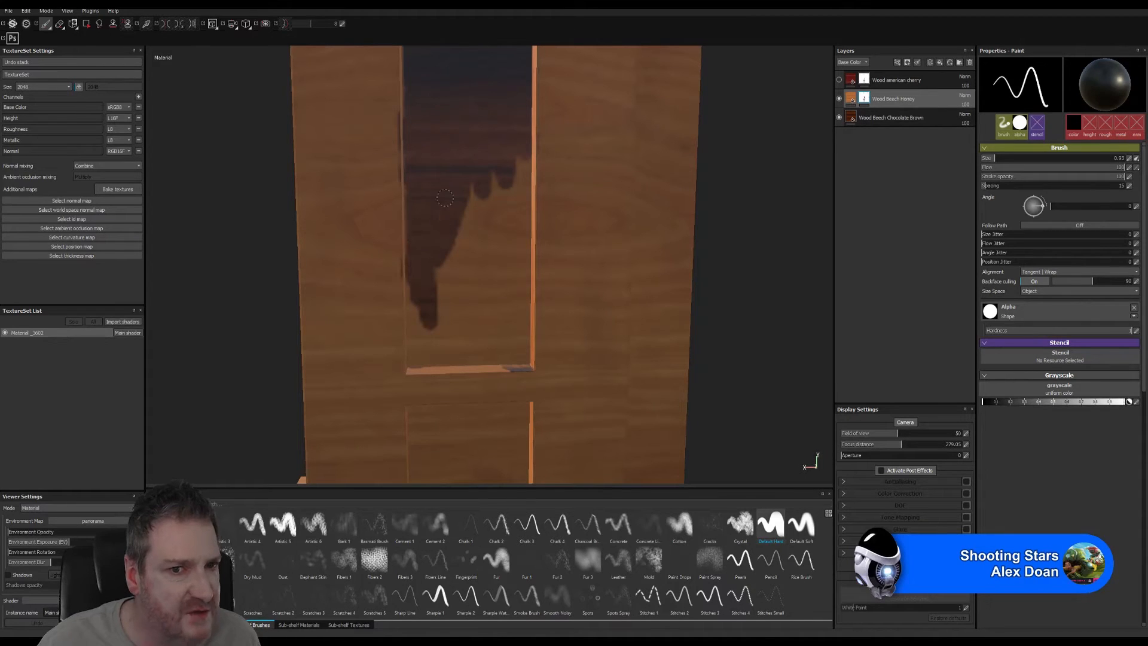
pyautogui.moveTo(475, 218)
pyautogui.mouseDown()
pyautogui.moveTo(514, 182)
pyautogui.moveTo(529, 215)
pyautogui.moveTo(518, 302)
pyautogui.mouseUp()
pyautogui.moveTo(518, 253)
pyautogui.mouseDown()
pyautogui.moveTo(485, 293)
pyautogui.moveTo(454, 281)
pyautogui.moveTo(467, 310)
pyautogui.moveTo(446, 296)
pyautogui.mouseUp()
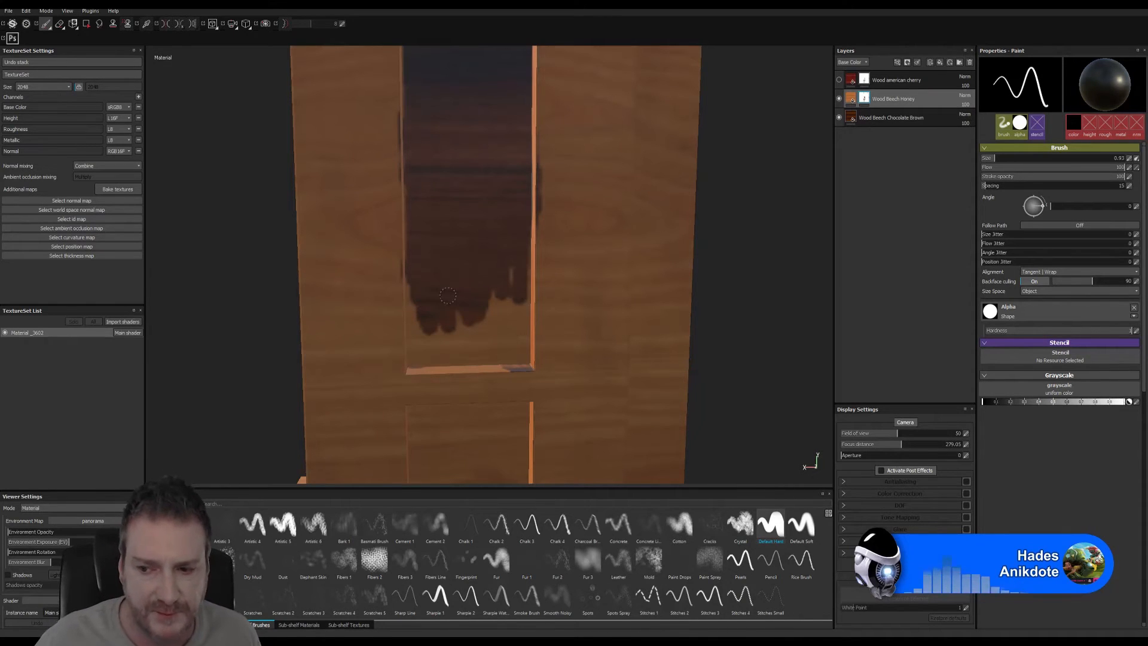
pyautogui.moveTo(412, 271)
pyautogui.mouseDown()
pyautogui.moveTo(415, 336)
pyautogui.moveTo(453, 360)
pyautogui.moveTo(520, 357)
pyautogui.moveTo(520, 299)
pyautogui.mouseUp()
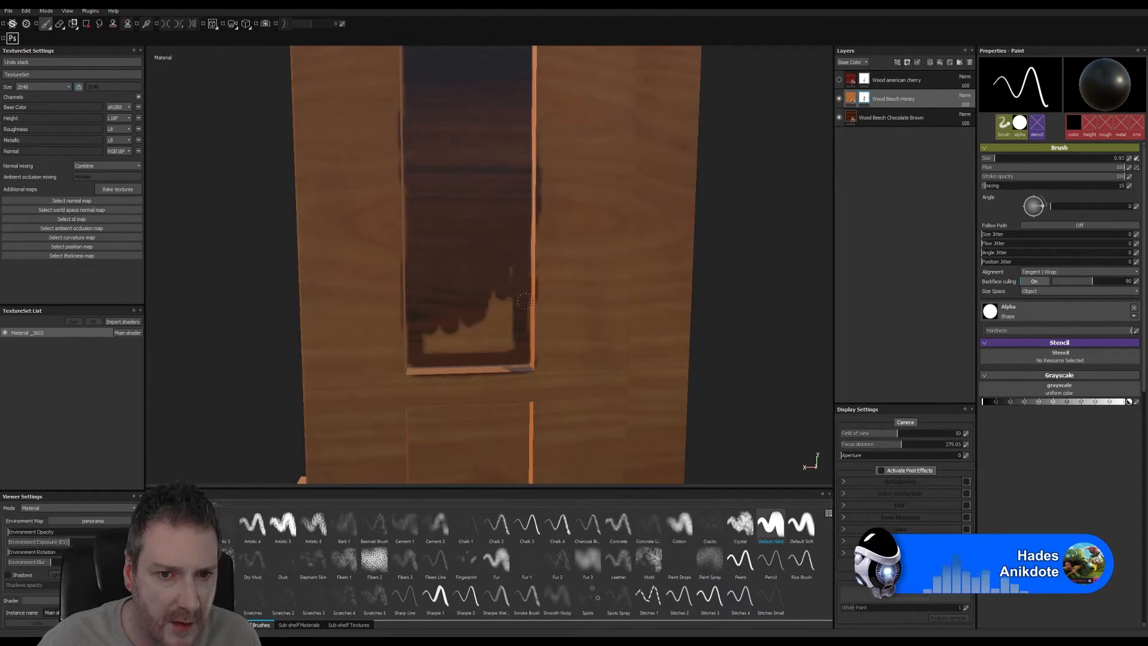
pyautogui.moveTo(503, 344)
pyautogui.mouseDown()
pyautogui.moveTo(487, 299)
pyautogui.moveTo(470, 335)
pyautogui.moveTo(427, 341)
pyautogui.moveTo(499, 331)
pyautogui.moveTo(475, 351)
pyautogui.mouseUp()
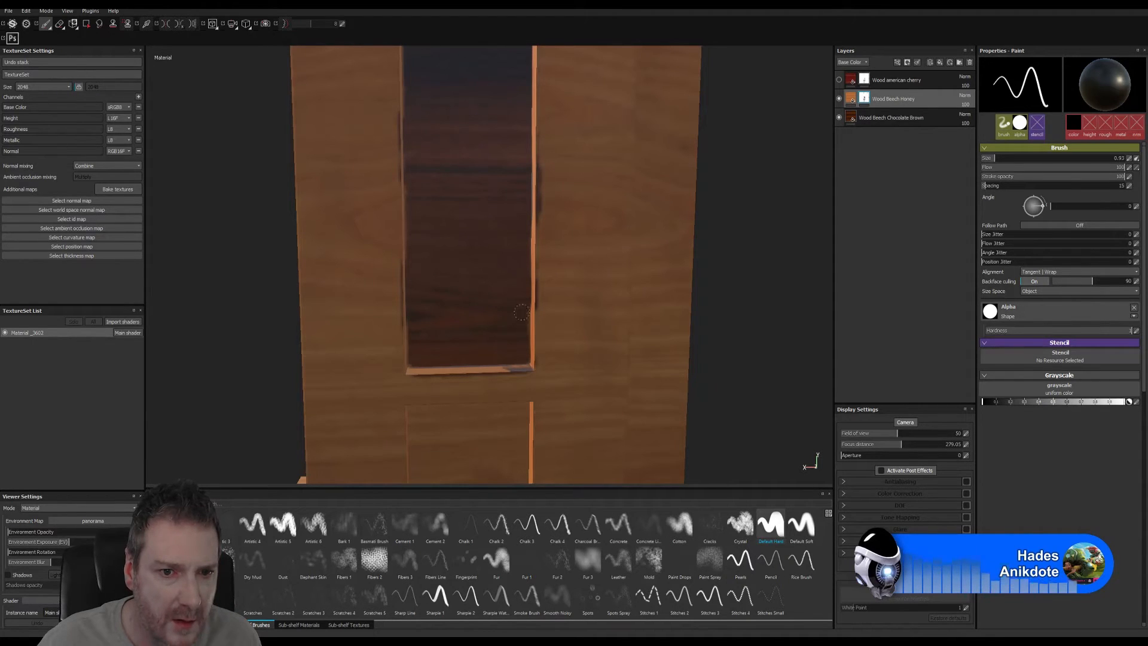
# - Erase the mask overspray beside the tall middle panel's lower half and repaint the panel's inner edge where the eraser cut in
pyautogui.click(59, 23)
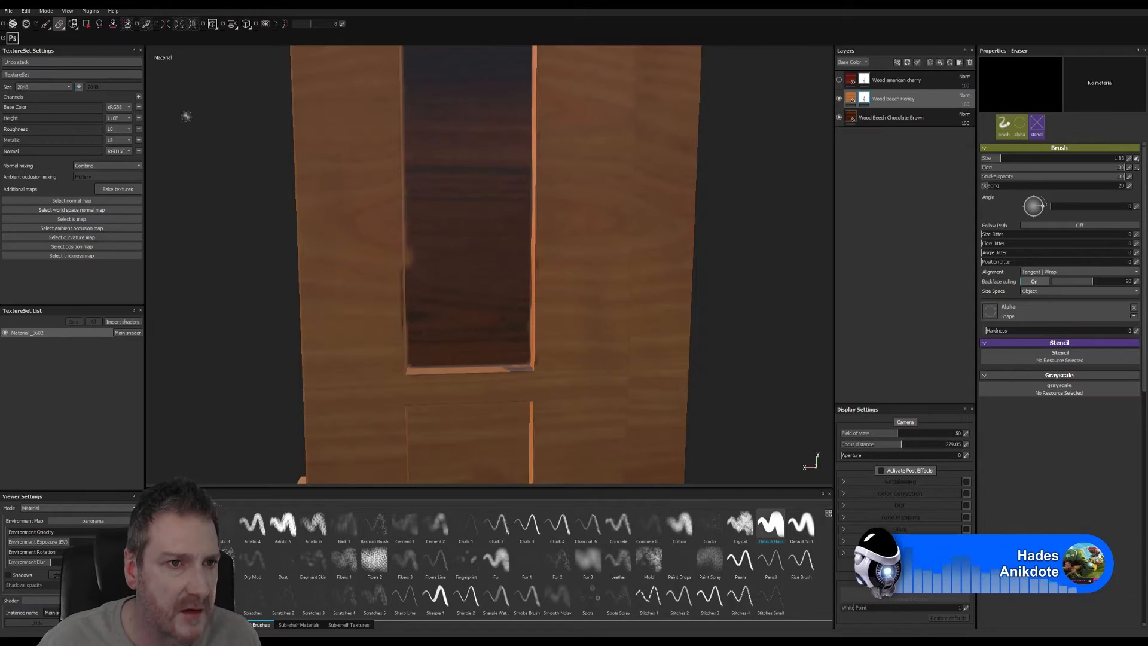
pyautogui.keyDown('alt'); pyautogui.moveTo(553, 265); pyautogui.dragTo(526, 254); pyautogui.keyUp('alt')
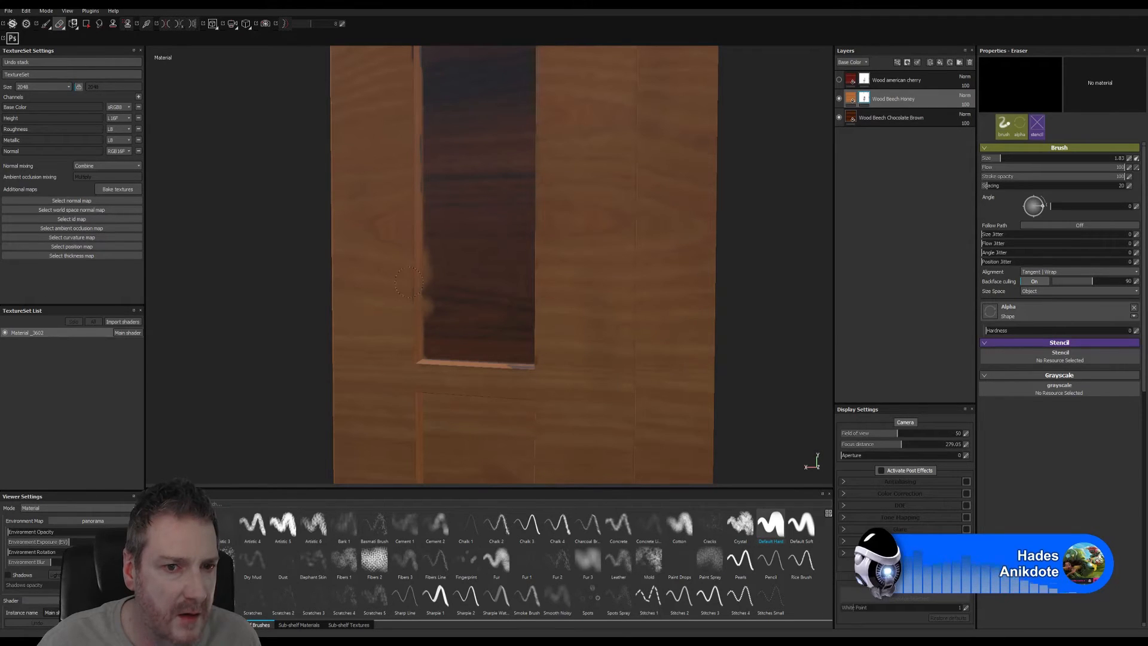
pyautogui.click(46, 24)
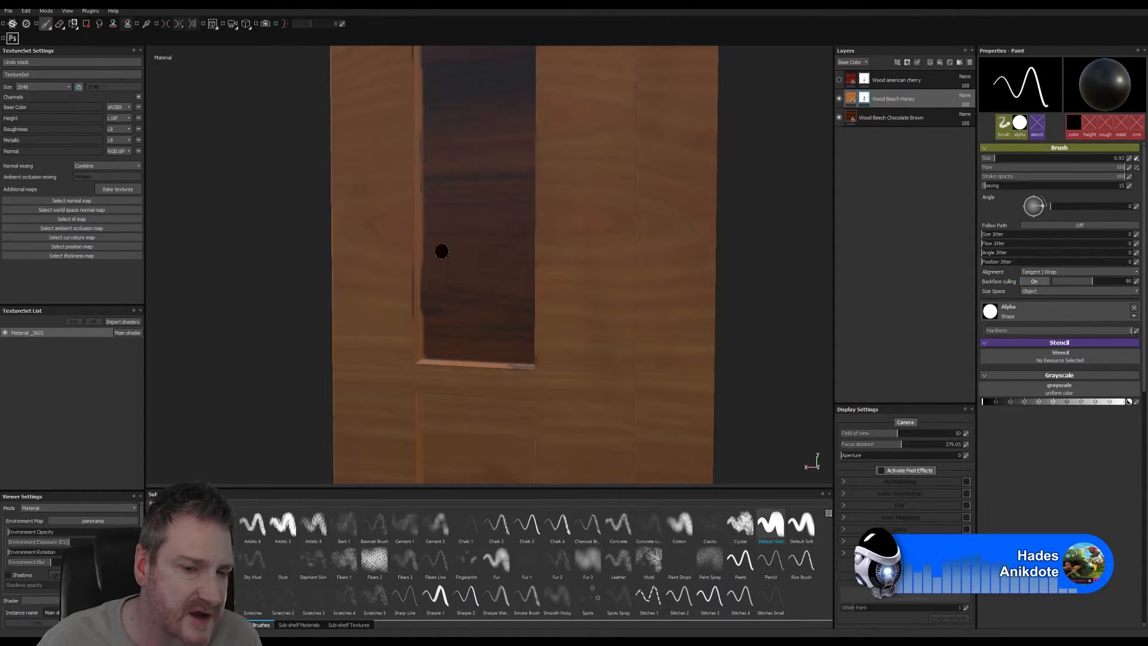
pyautogui.keyDown('alt'); pyautogui.moveTo(559, 243); pyautogui.dragTo(479, 277); pyautogui.keyUp('alt')
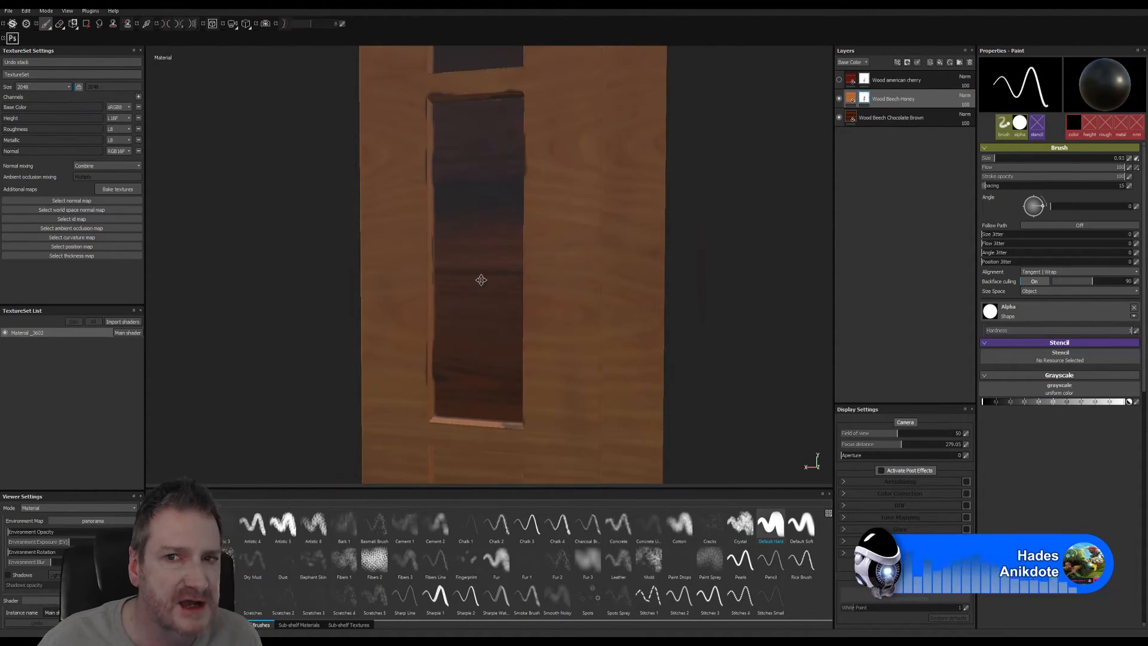
pyautogui.click(840, 81)
pyautogui.click(839, 81)
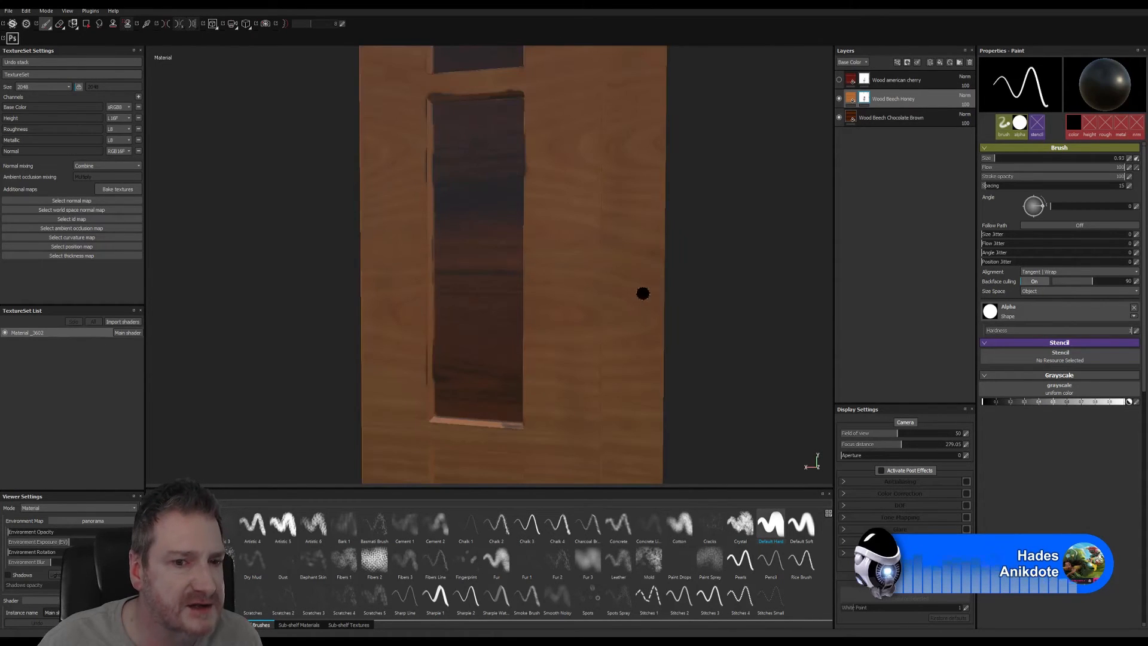
# - Paint the lower square panel above the base steps out of the Wood Beech Honey mask
pyautogui.keyDown('alt'); pyautogui.moveTo(551, 379); pyautogui.dragTo(517, 241); pyautogui.keyUp('alt')
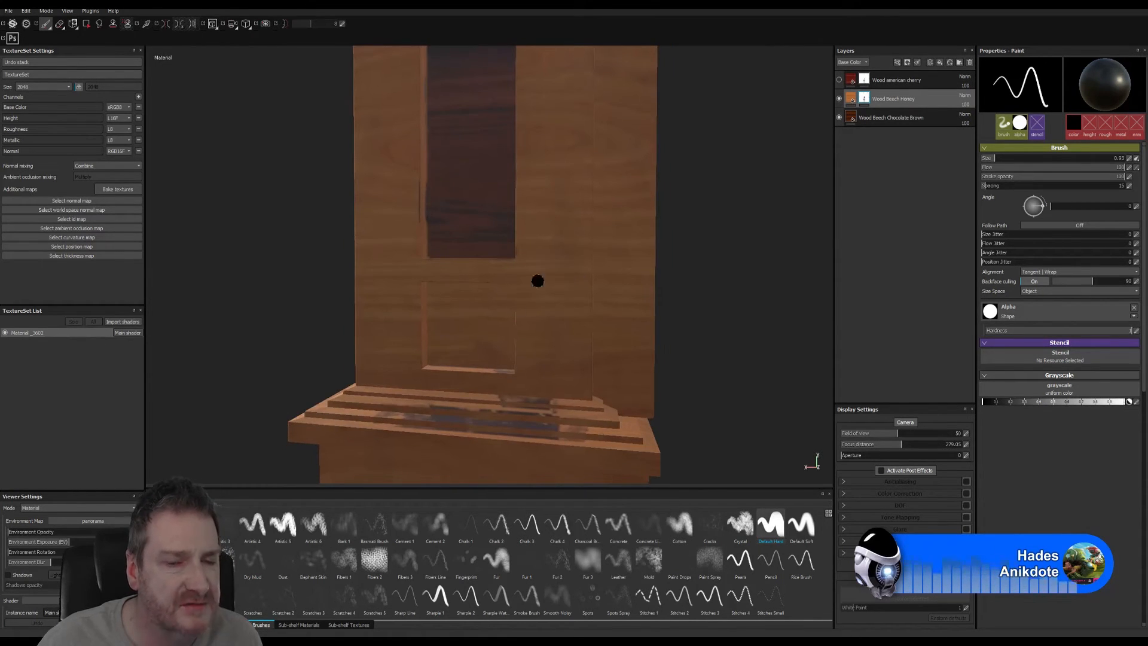
pyautogui.scroll(3, 466, 325)
pyautogui.keyDown('alt'); pyautogui.moveTo(498, 332); pyautogui.dragTo(518, 314); pyautogui.keyUp('alt')
pyautogui.keyDown('alt'); pyautogui.moveTo(510, 325); pyautogui.dragTo(605, 316, button='right'); pyautogui.keyUp('alt')
pyautogui.moveTo(481, 317)
pyautogui.keyDown('alt'); pyautogui.mouseDown()
pyautogui.moveTo(464, 280)
pyautogui.moveTo(407, 295)
pyautogui.moveTo(521, 264)
pyautogui.moveTo(526, 314)
pyautogui.moveTo(506, 302)
pyautogui.moveTo(458, 329)
pyautogui.moveTo(427, 298)
pyautogui.moveTo(396, 307)
pyautogui.moveTo(405, 381)
pyautogui.moveTo(491, 355)
pyautogui.moveTo(426, 350)
pyautogui.moveTo(520, 324)
pyautogui.mouseUp(); pyautogui.keyUp('alt')
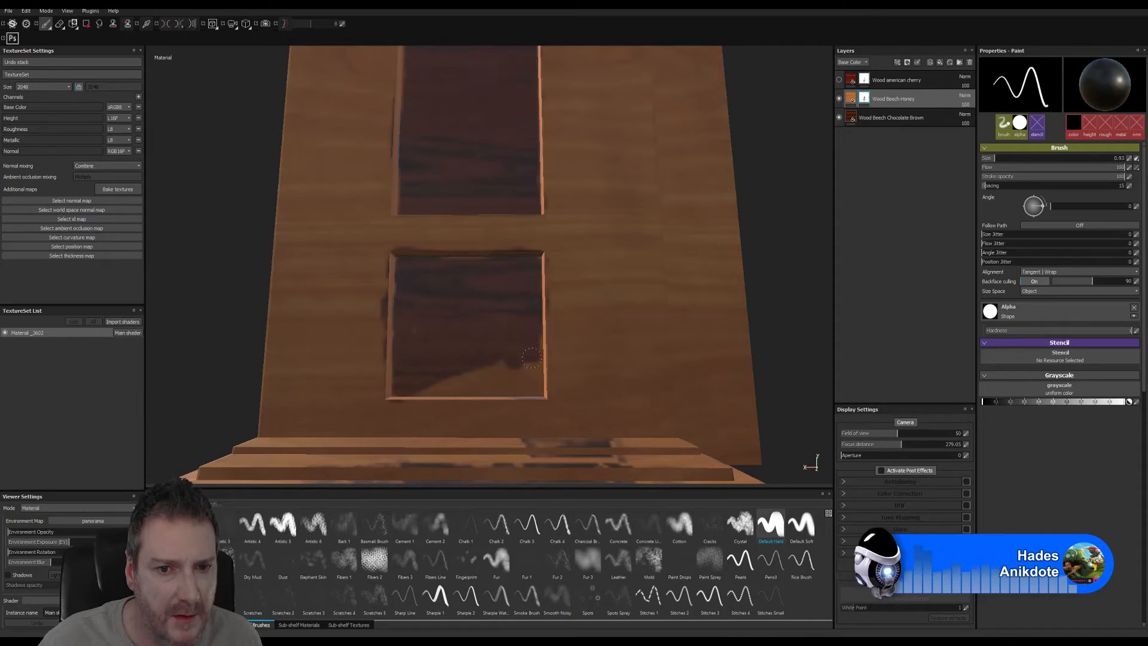
pyautogui.moveTo(534, 385); pyautogui.dragTo(448, 389)
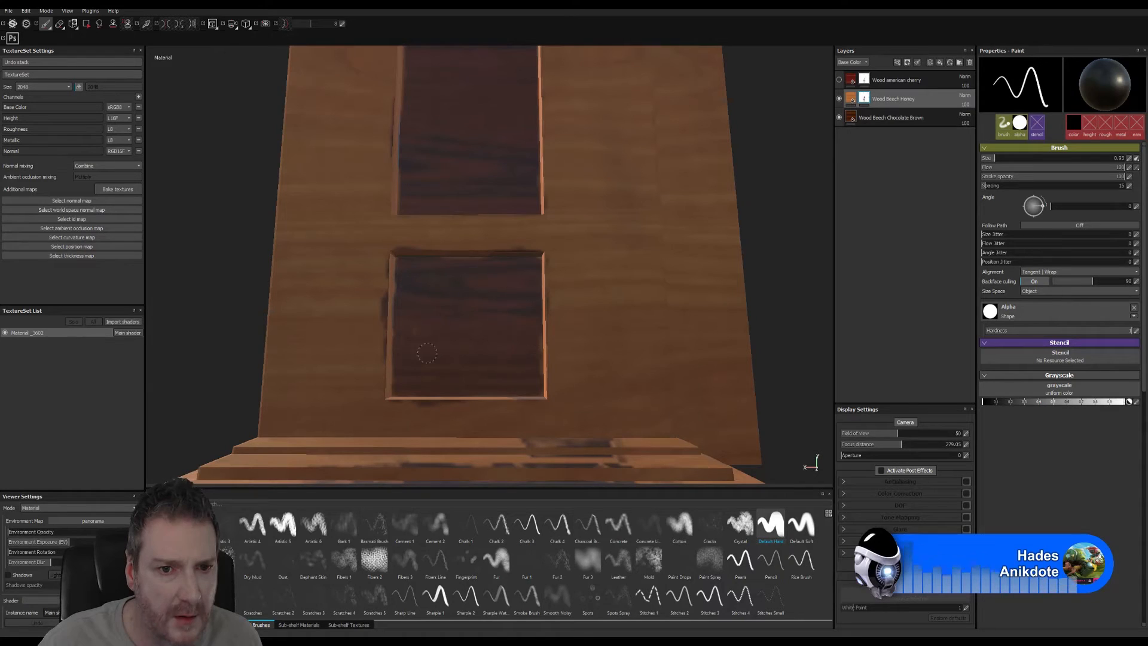
# - Erase the mask overspray around the lower square panel's frame
pyautogui.press('e')
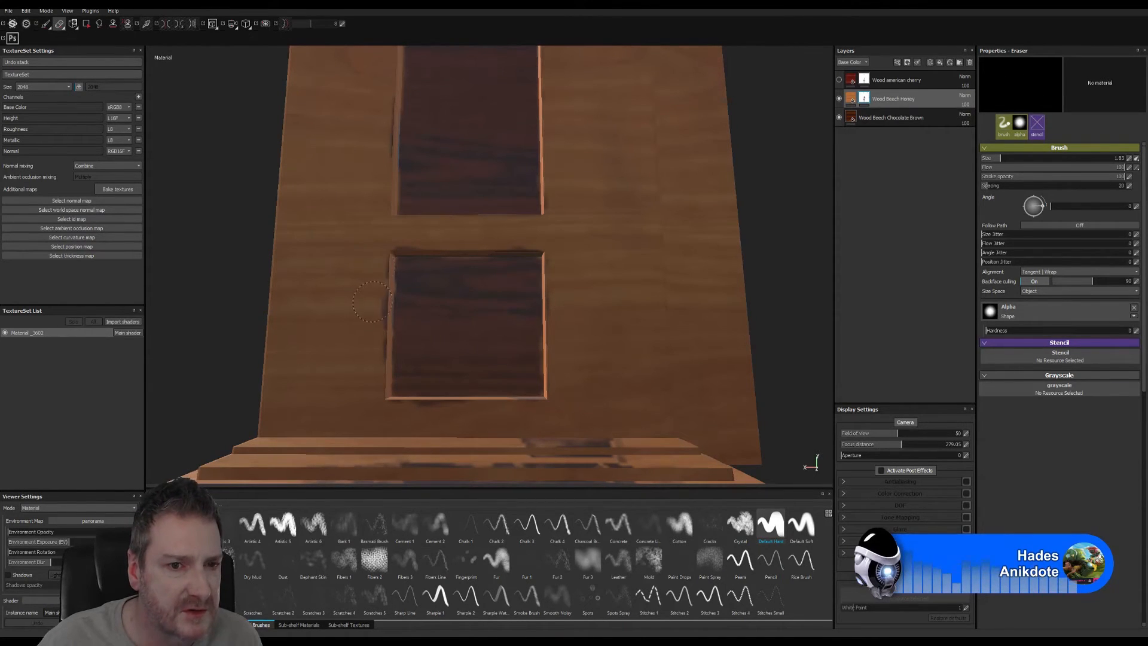
pyautogui.moveTo(375, 356)
pyautogui.mouseDown()
pyautogui.moveTo(378, 389)
pyautogui.moveTo(415, 416)
pyautogui.moveTo(520, 416)
pyautogui.mouseUp()
pyautogui.moveTo(571, 342); pyautogui.dragTo(568, 316)
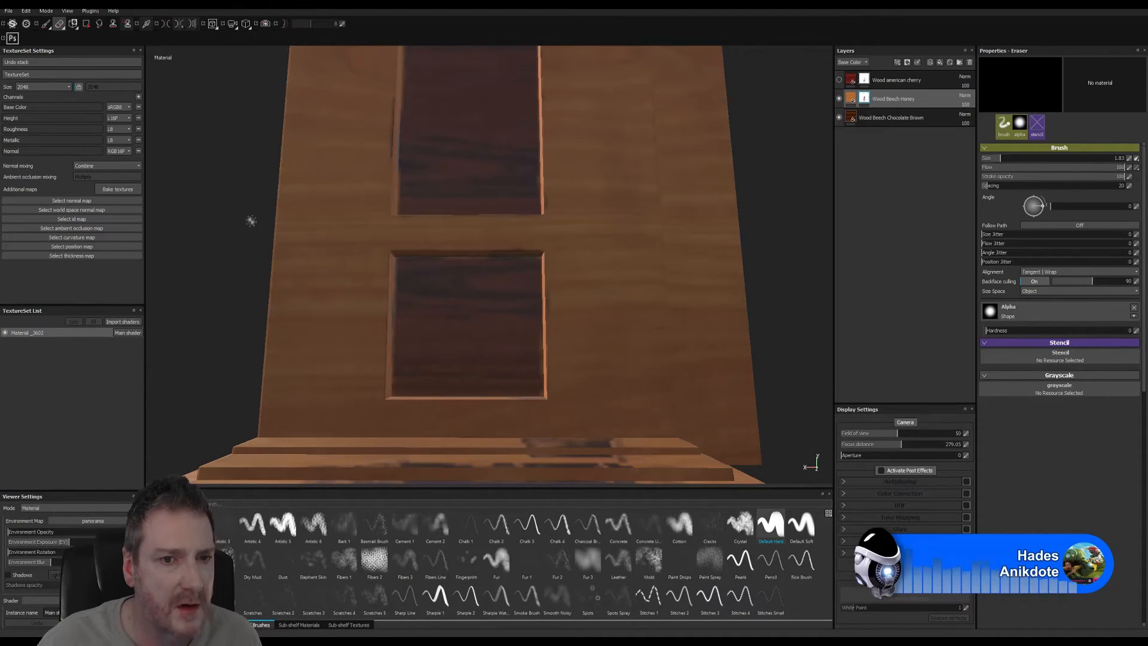
# - Show the Wood american cherry layer and paint the lower square panel out of its mask
pyautogui.click(839, 80)
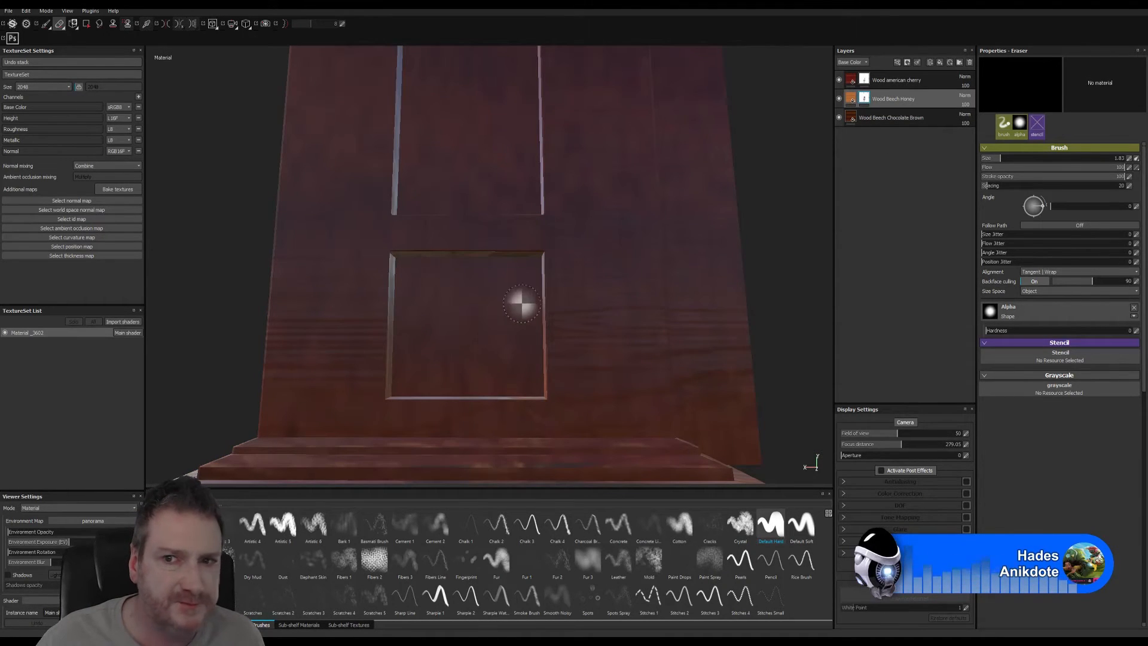
pyautogui.click(864, 81)
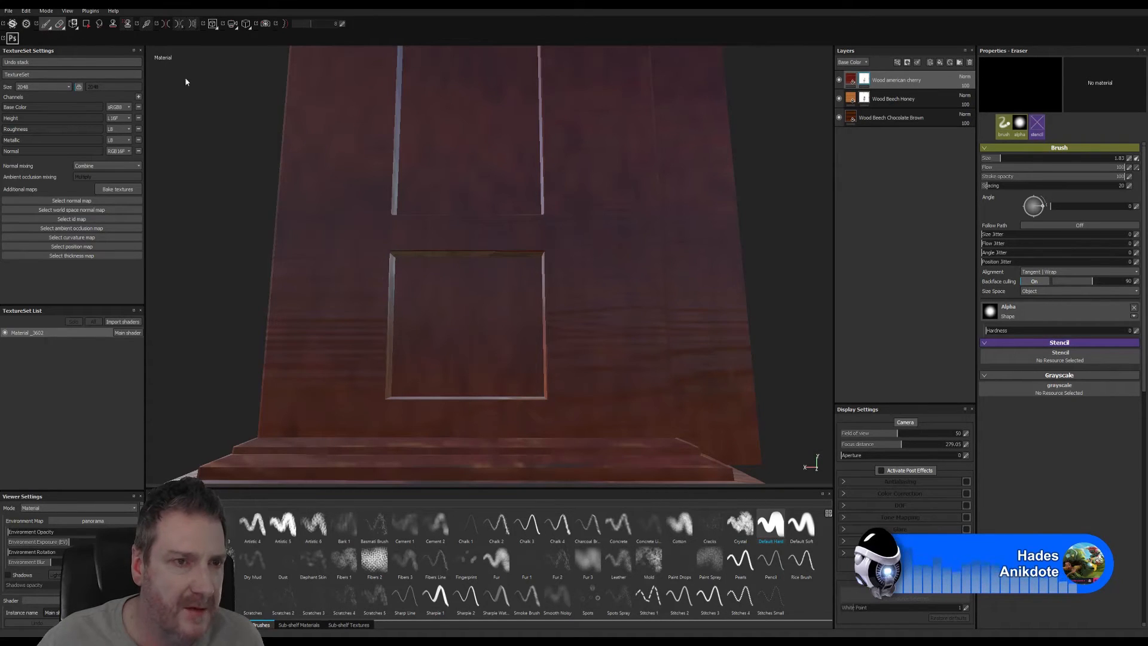
pyautogui.press('p')
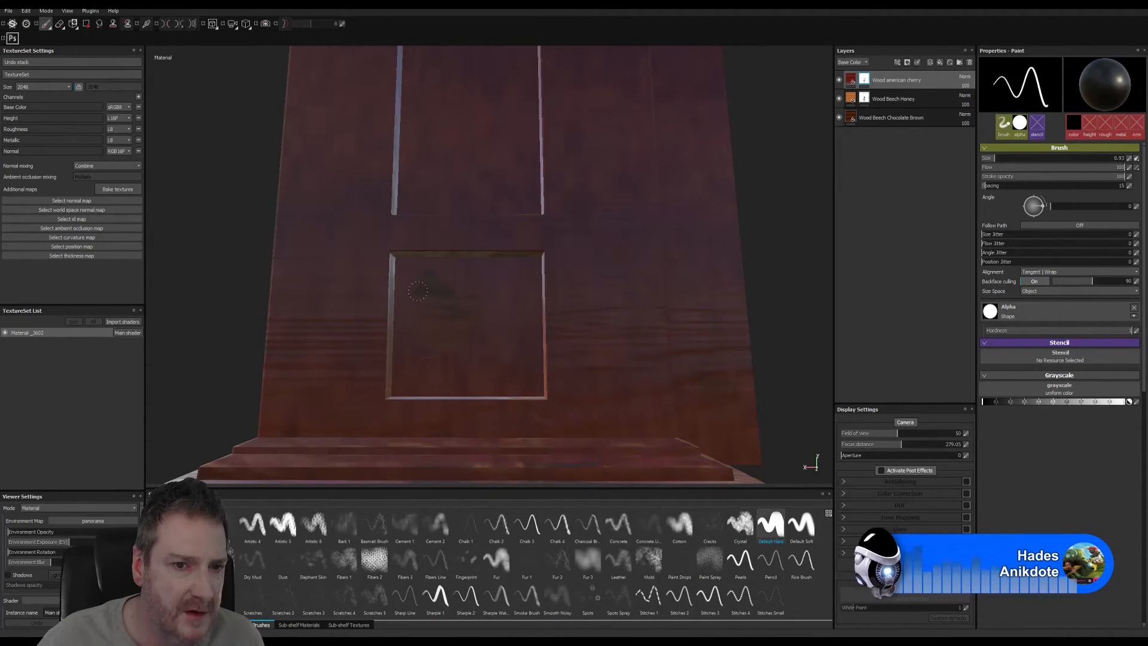
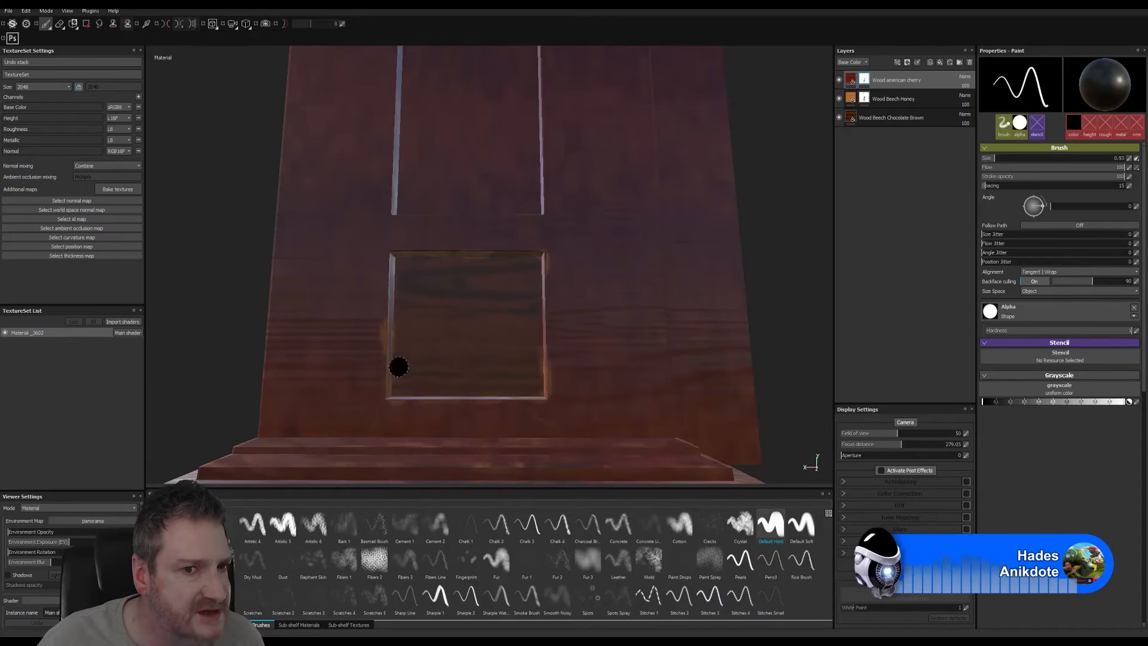
# - Paint the tall middle panel and the upper square panel out of the Wood american cherry mask
pyautogui.keyDown('alt'); pyautogui.moveTo(557, 259); pyautogui.dragTo(451, 295); pyautogui.keyUp('alt')
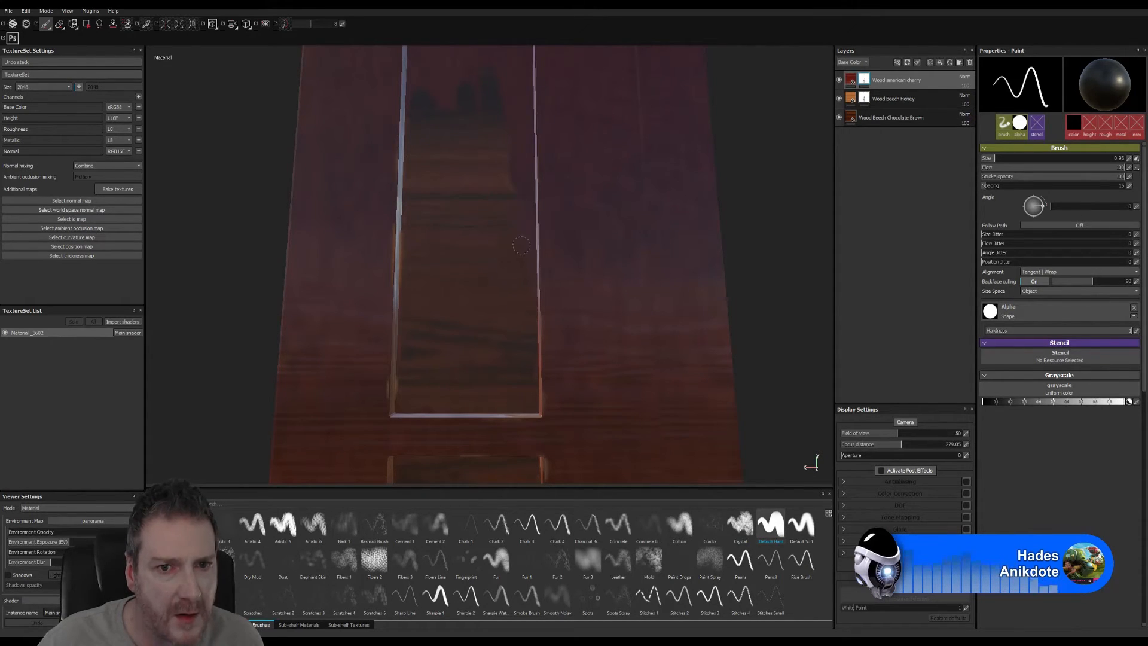
pyautogui.keyDown('alt'); pyautogui.moveTo(514, 225); pyautogui.dragTo(491, 399, button='middle'); pyautogui.keyUp('alt')
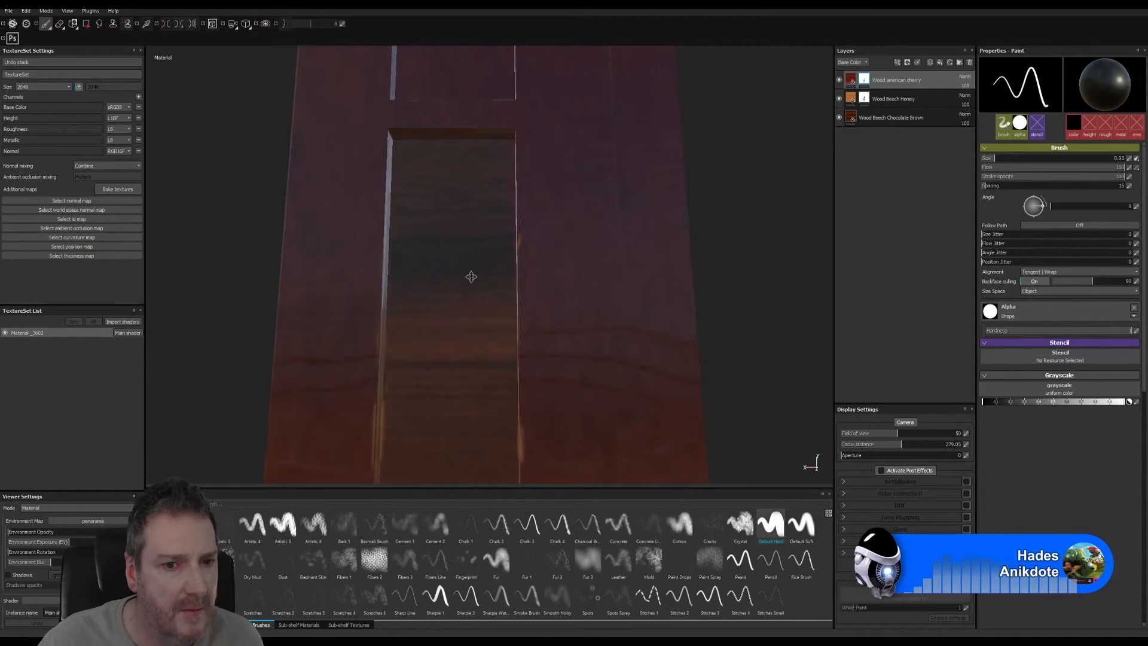
pyautogui.moveTo(471, 277)
pyautogui.keyDown('alt'); pyautogui.mouseDown(button='middle')
pyautogui.moveTo(471, 303)
pyautogui.moveTo(451, 284)
pyautogui.mouseUp(button='middle'); pyautogui.keyUp('alt')
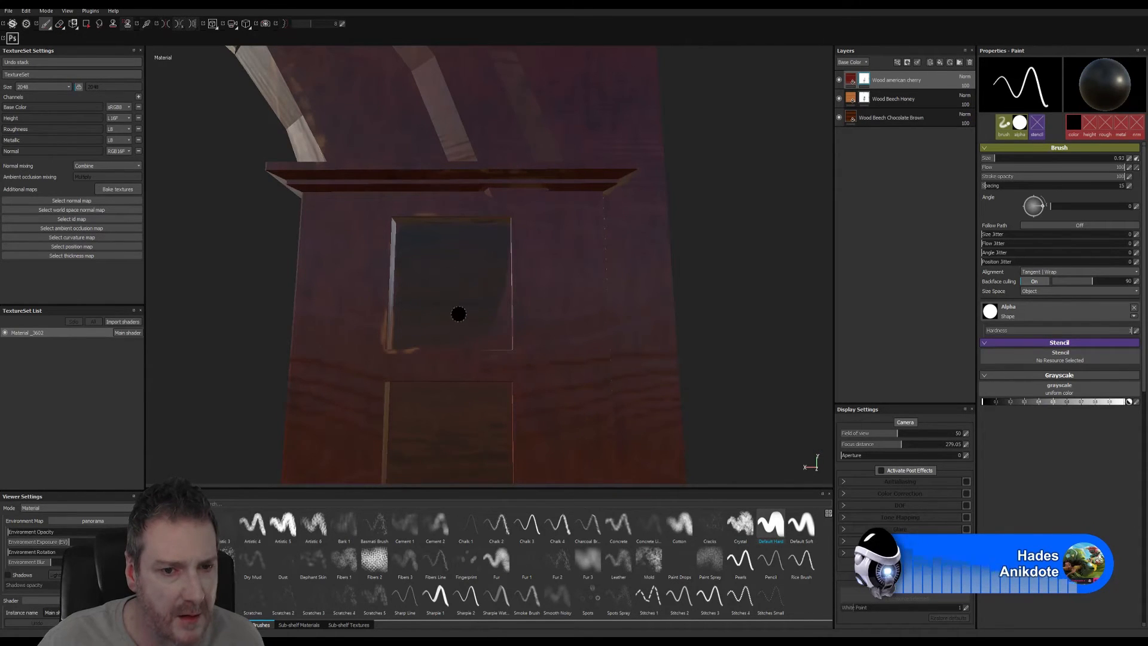
pyautogui.keyDown('alt'); pyautogui.moveTo(459, 328); pyautogui.dragTo(799, 314, button='right'); pyautogui.keyUp('alt')
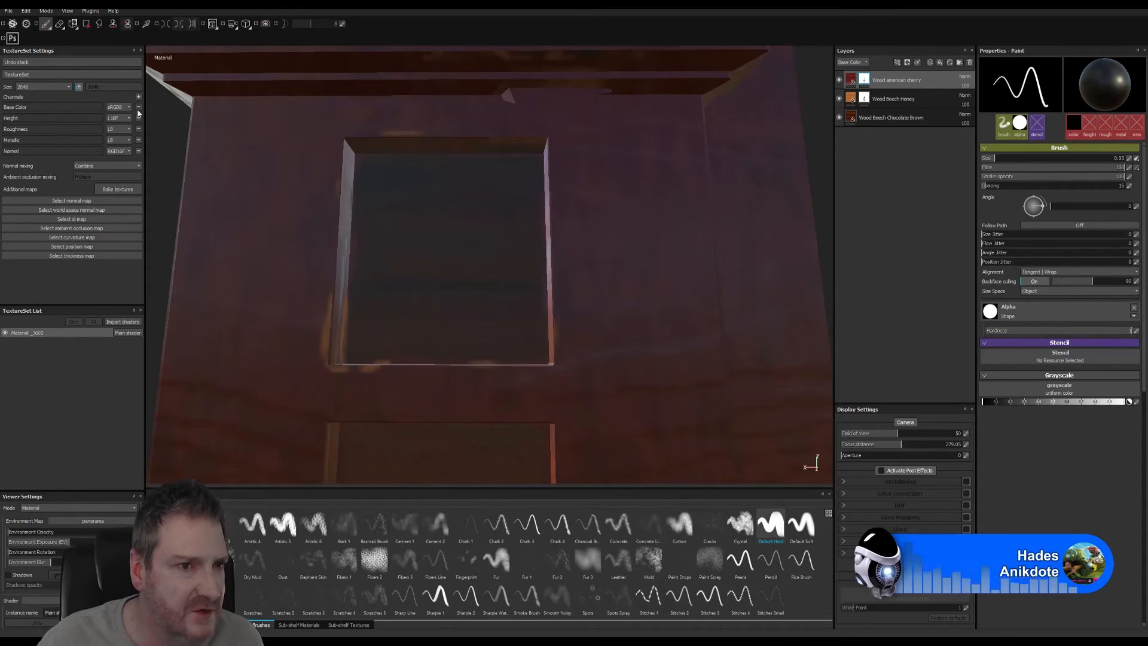
# - Erase the mask overspray around the upper square panel's lower corner on the Wood american cherry layer
pyautogui.click(59, 23)
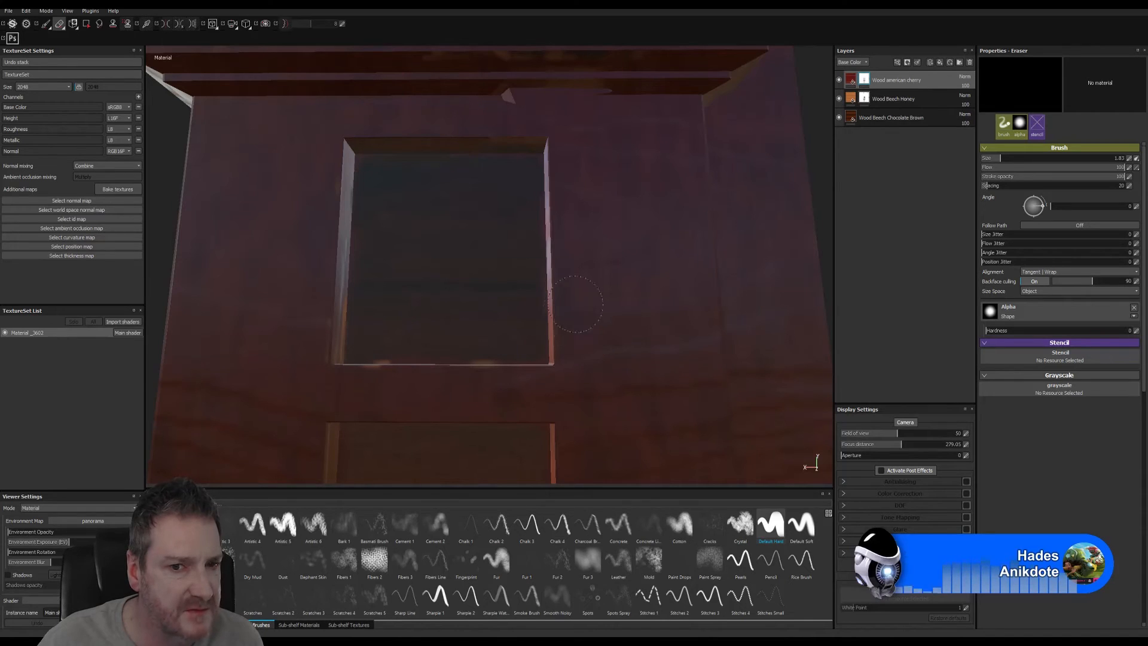
# - Paint worn edges around the upper square panel and the tall middle panel's top edge with an Alpha Dirt 02 brush at size 0.79
pyautogui.click(46, 24)
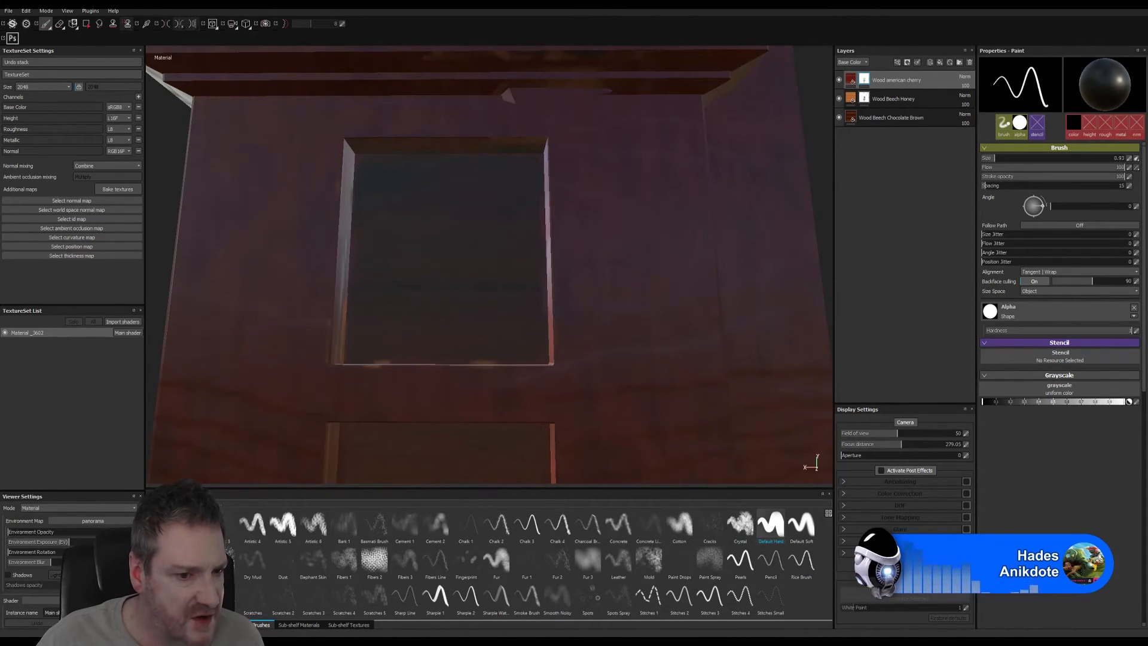
pyautogui.click(224, 561)
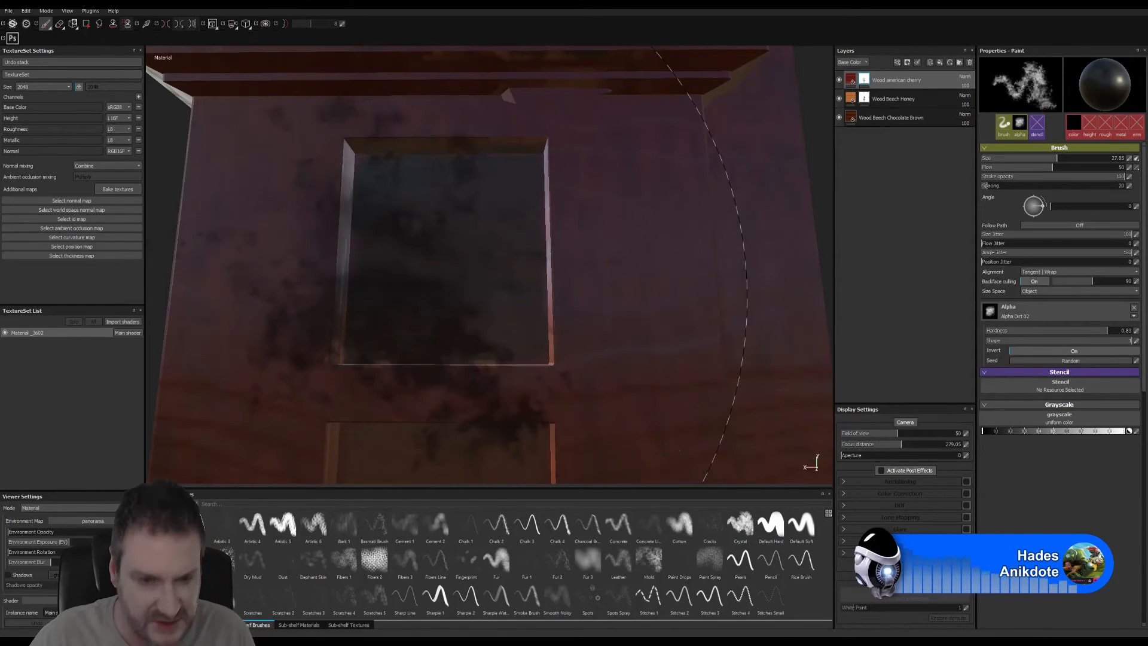
pyautogui.press('[')
pyautogui.press('[')
pyautogui.press('[')
pyautogui.press('[')
pyautogui.press('[')
pyautogui.press('[')
pyautogui.press('[')
pyautogui.press('[')
pyautogui.press('[')
pyautogui.press('[')
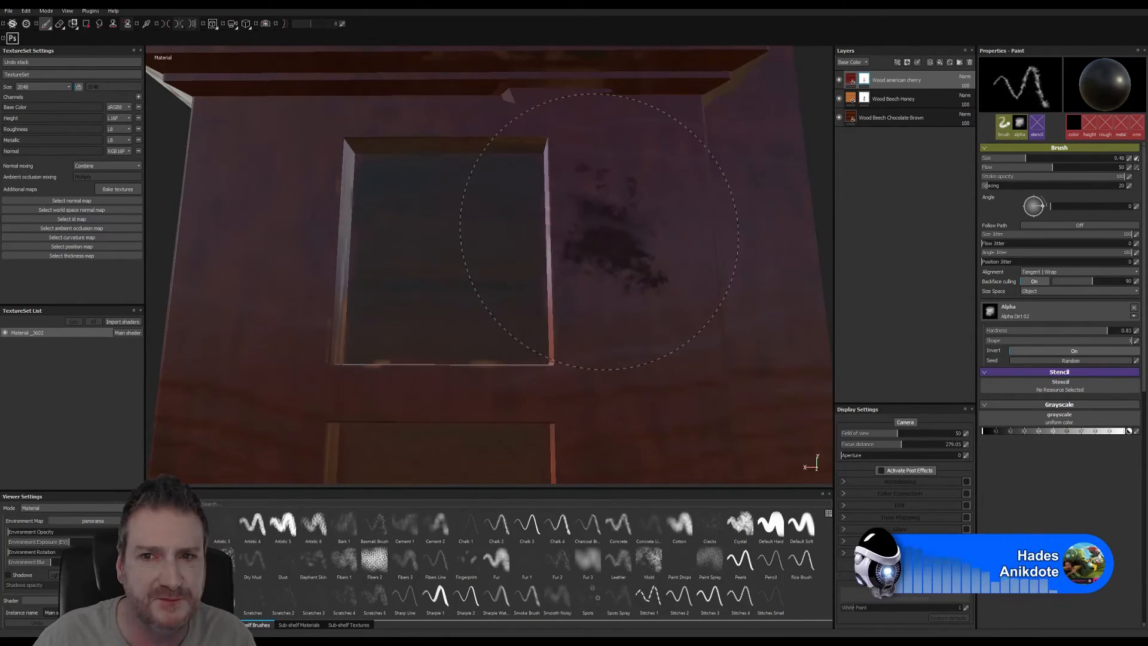
pyautogui.press('[')
pyautogui.press('[')
pyautogui.press('[')
pyautogui.press('[')
pyautogui.press('[')
pyautogui.press('[')
pyautogui.press('[')
pyautogui.press('[')
pyautogui.press('[')
pyautogui.press('[')
pyautogui.press('[')
pyautogui.press('[')
pyautogui.press('[')
pyautogui.press('[')
pyautogui.press('[')
pyautogui.press('[')
pyautogui.press('[')
pyautogui.press('[')
pyautogui.press('[')
pyautogui.press('[')
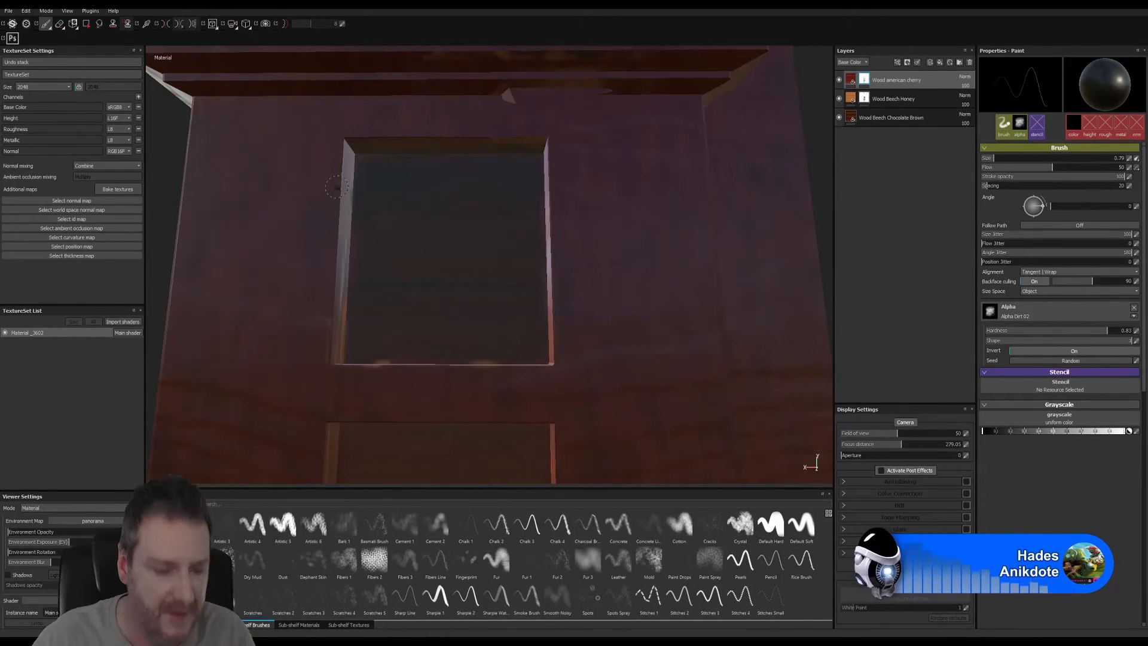
pyautogui.keyDown('alt'); pyautogui.moveTo(356, 194); pyautogui.dragTo(712, 219, button='right'); pyautogui.keyUp('alt')
pyautogui.moveTo(492, 216)
pyautogui.keyDown('alt'); pyautogui.mouseDown(button='middle')
pyautogui.moveTo(459, 305)
pyautogui.moveTo(380, 313)
pyautogui.mouseUp(button='middle'); pyautogui.keyUp('alt')
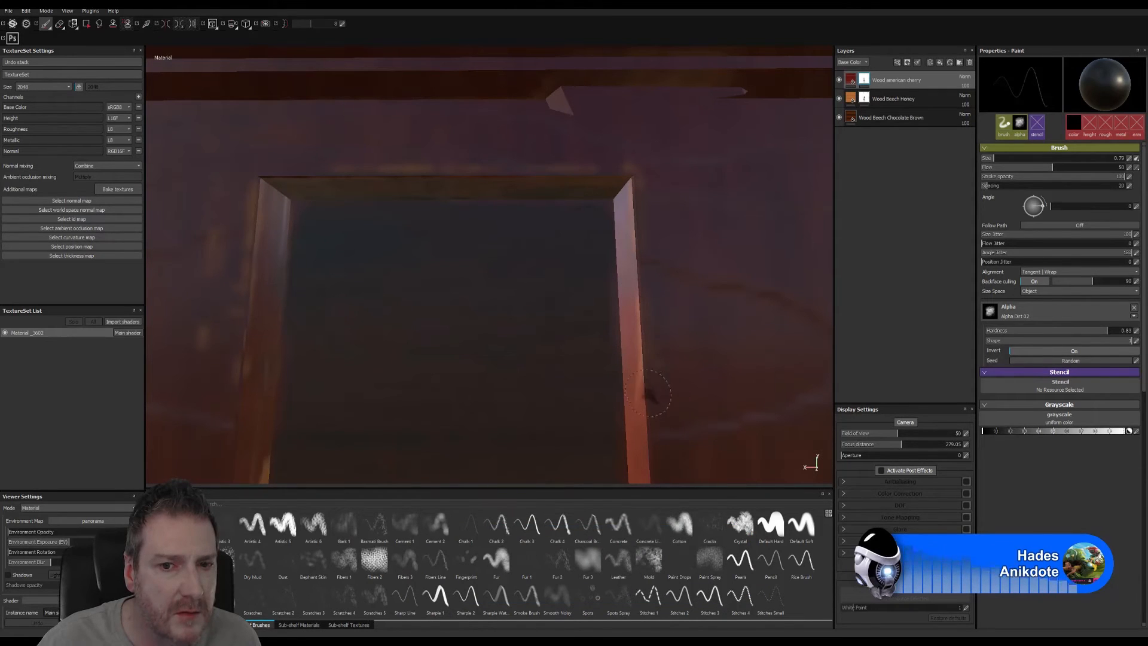
pyautogui.keyDown('alt'); pyautogui.moveTo(572, 397); pyautogui.dragTo(532, 220, button='middle'); pyautogui.keyUp('alt')
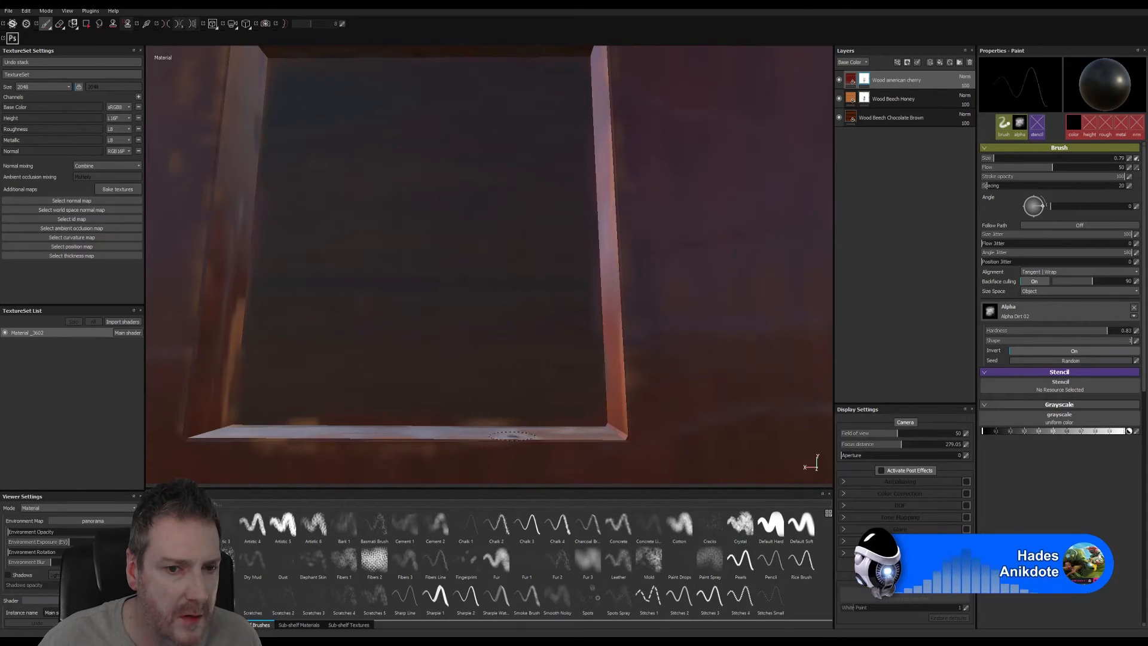
pyautogui.moveTo(527, 443); pyautogui.dragTo(574, 140, button='middle')
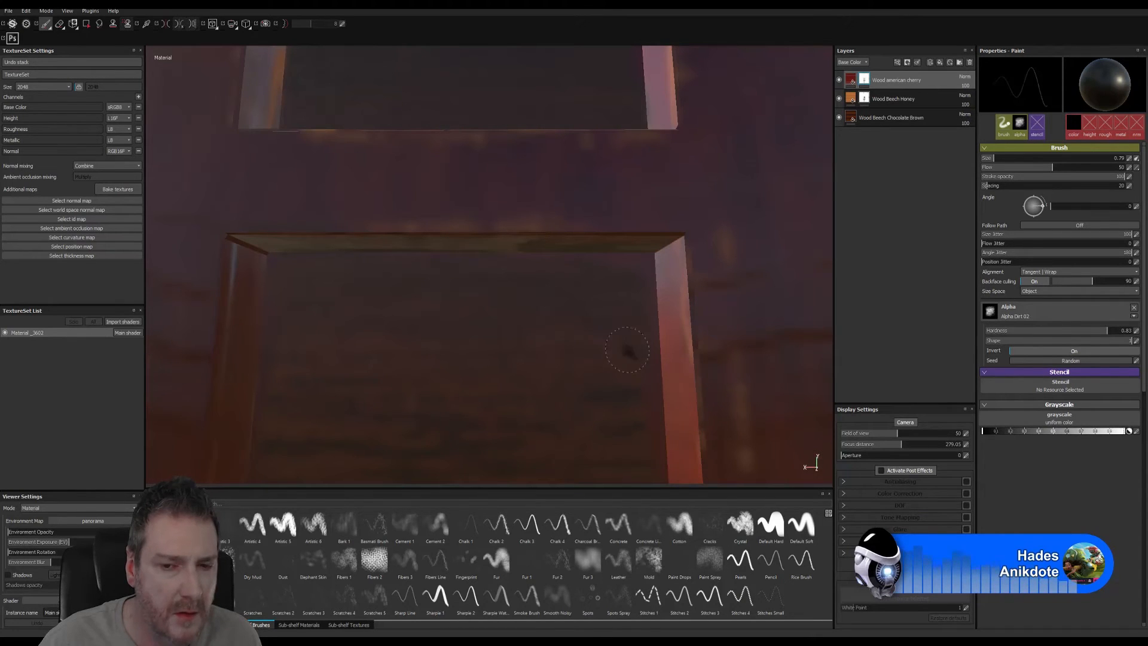
pyautogui.moveTo(628, 350)
pyautogui.keyDown('alt'); pyautogui.mouseDown(button='middle')
pyautogui.moveTo(497, 277)
pyautogui.moveTo(460, 279)
pyautogui.mouseUp(button='middle'); pyautogui.keyUp('alt')
# - Erase the stray mask patches beside the tall middle panel's right side with the eraser at size 0.57
pyautogui.click(58, 25)
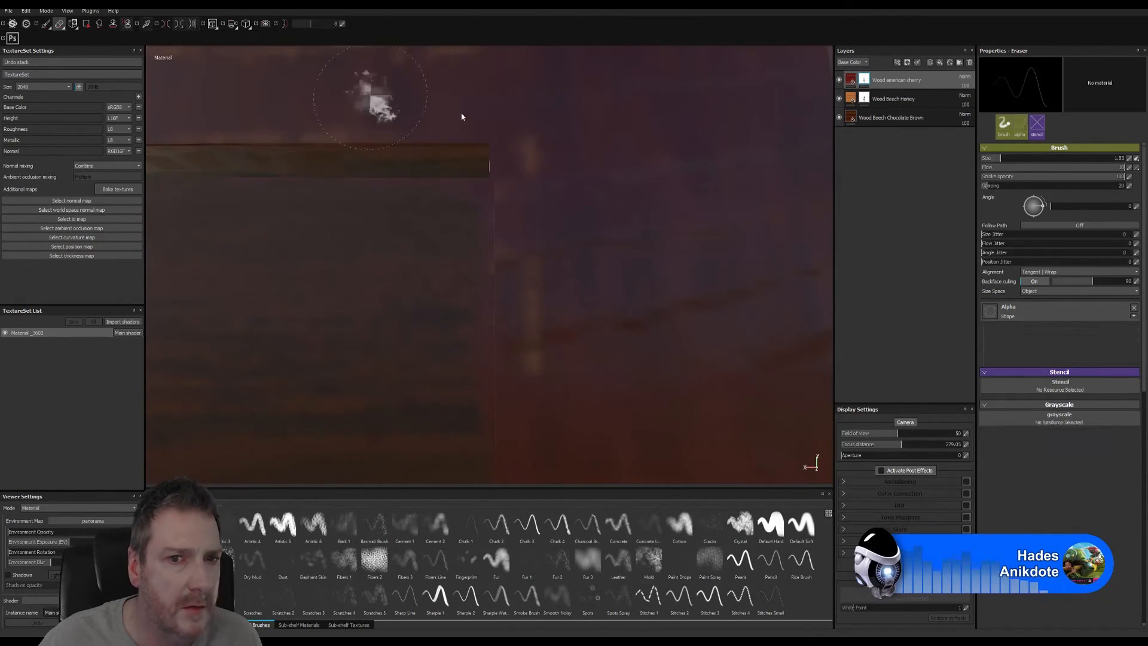
pyautogui.press('[')
pyautogui.press('[')
pyautogui.press('[')
pyautogui.press('[')
pyautogui.press('[')
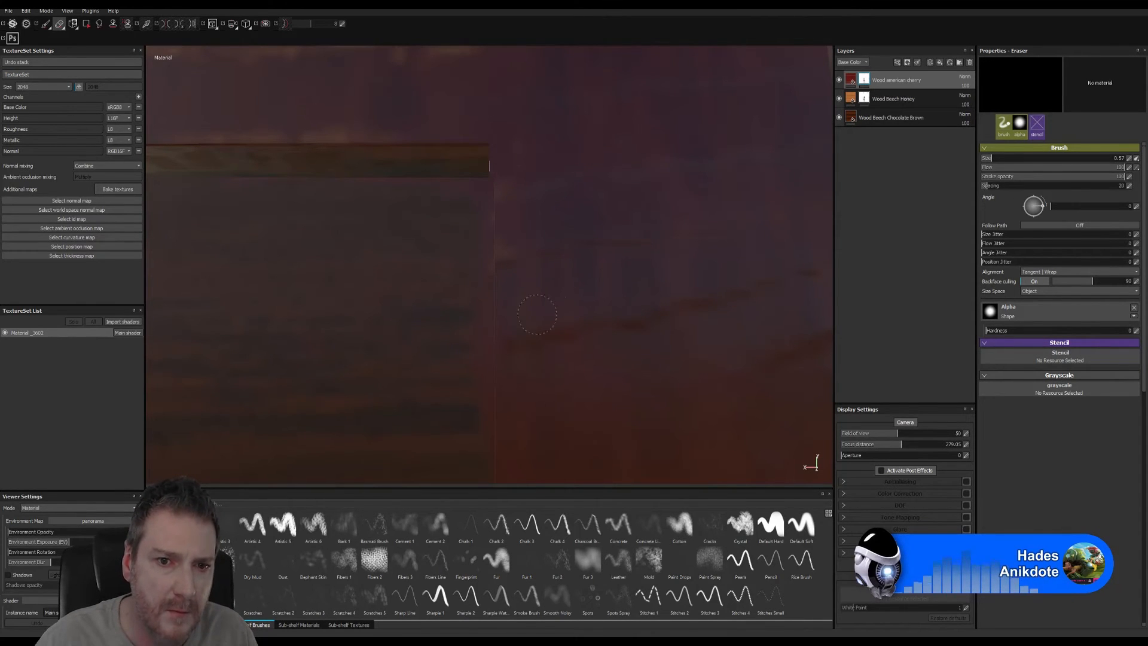
pyautogui.moveTo(494, 291)
pyautogui.keyDown('alt'); pyautogui.mouseDown(button='right')
pyautogui.moveTo(405, 295)
pyautogui.moveTo(411, 239)
pyautogui.mouseUp(button='right'); pyautogui.keyUp('alt')
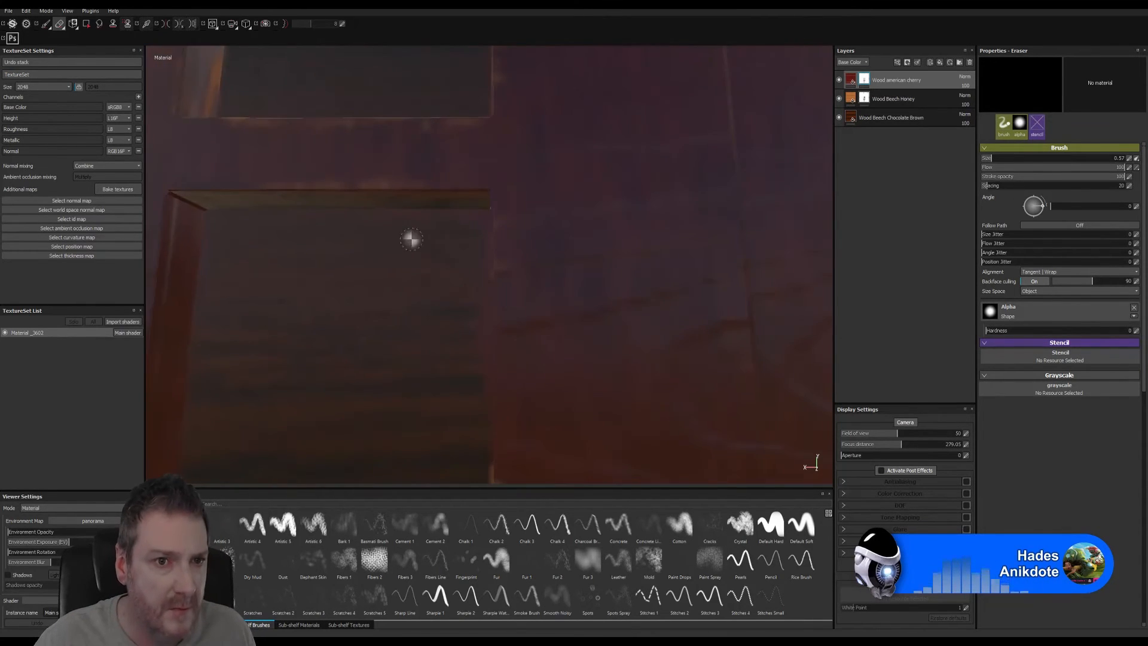
# - Paint dirt-brush wear down the tall middle panel's left edge and erase the stray marks beside it
pyautogui.moveTo(411, 239)
pyautogui.keyDown('alt'); pyautogui.mouseDown()
pyautogui.moveTo(507, 259)
pyautogui.moveTo(359, 290)
pyautogui.moveTo(403, 326)
pyautogui.moveTo(418, 249)
pyautogui.moveTo(462, 243)
pyautogui.moveTo(376, 256)
pyautogui.mouseUp(); pyautogui.keyUp('alt')
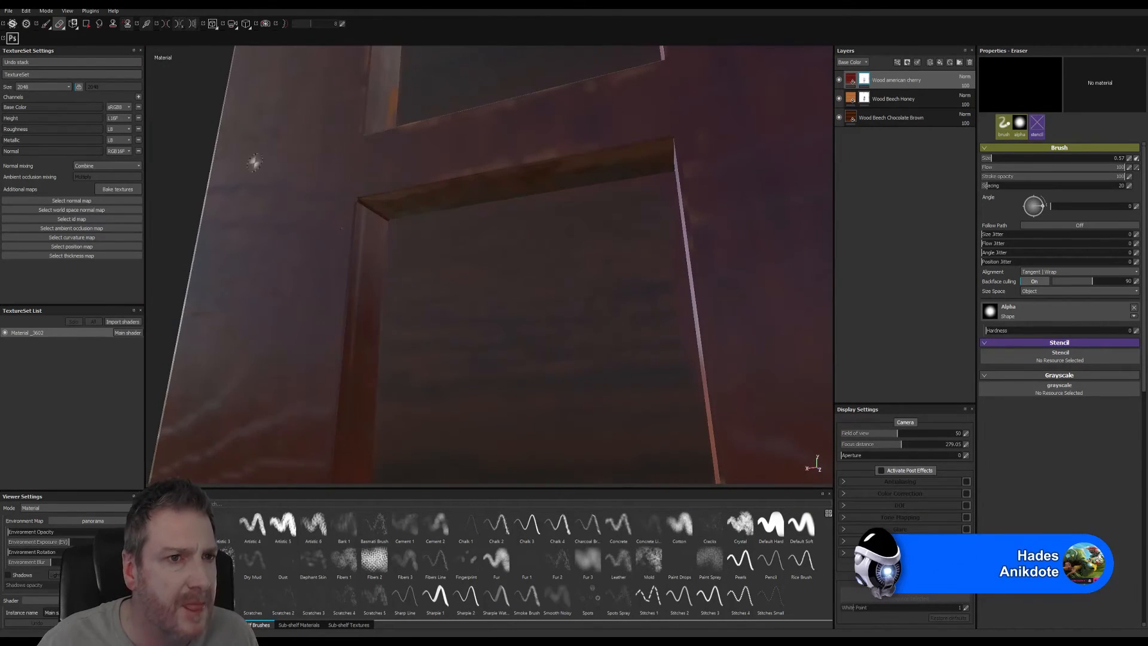
pyautogui.click(46, 24)
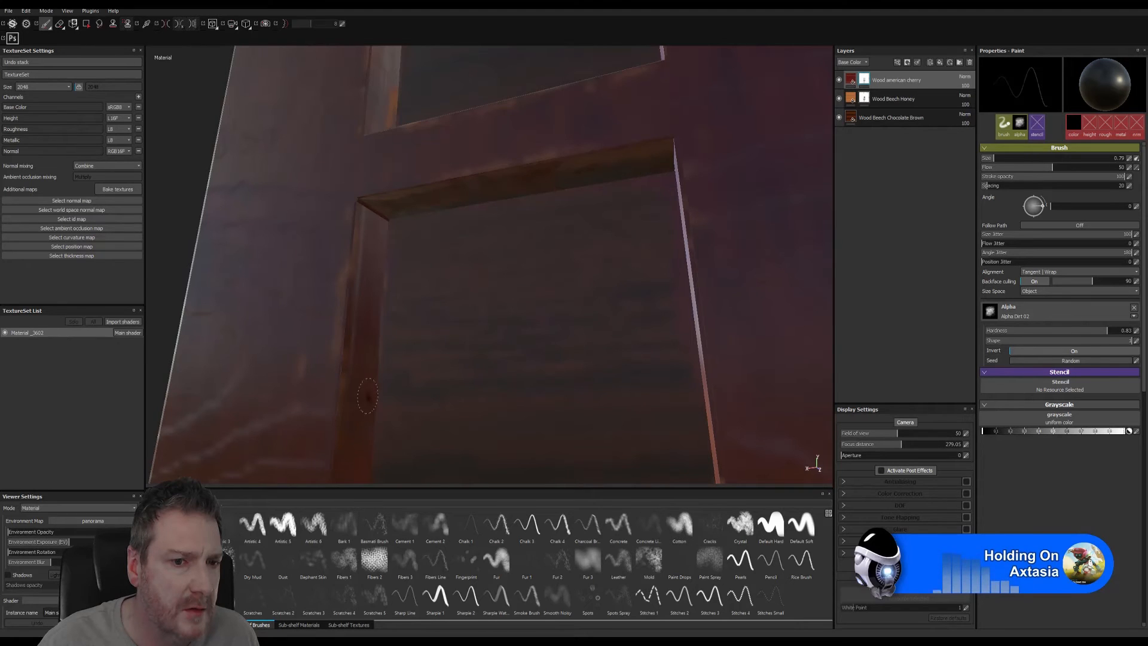
pyautogui.keyDown('alt'); pyautogui.moveTo(368, 396); pyautogui.dragTo(389, 249); pyautogui.keyUp('alt')
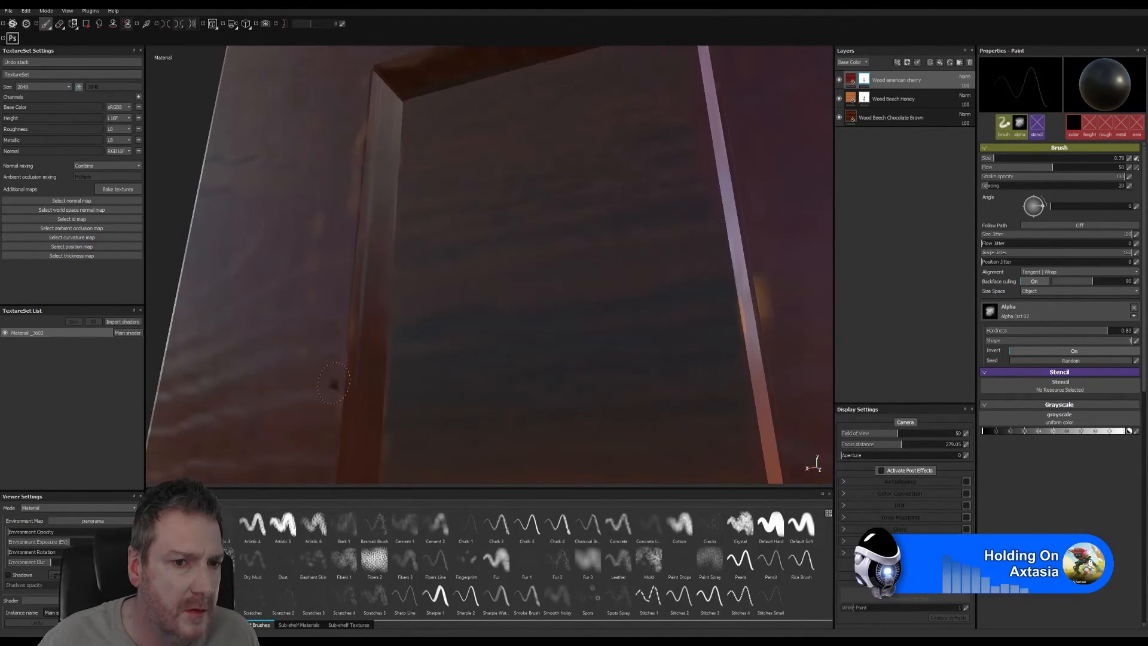
pyautogui.click(59, 24)
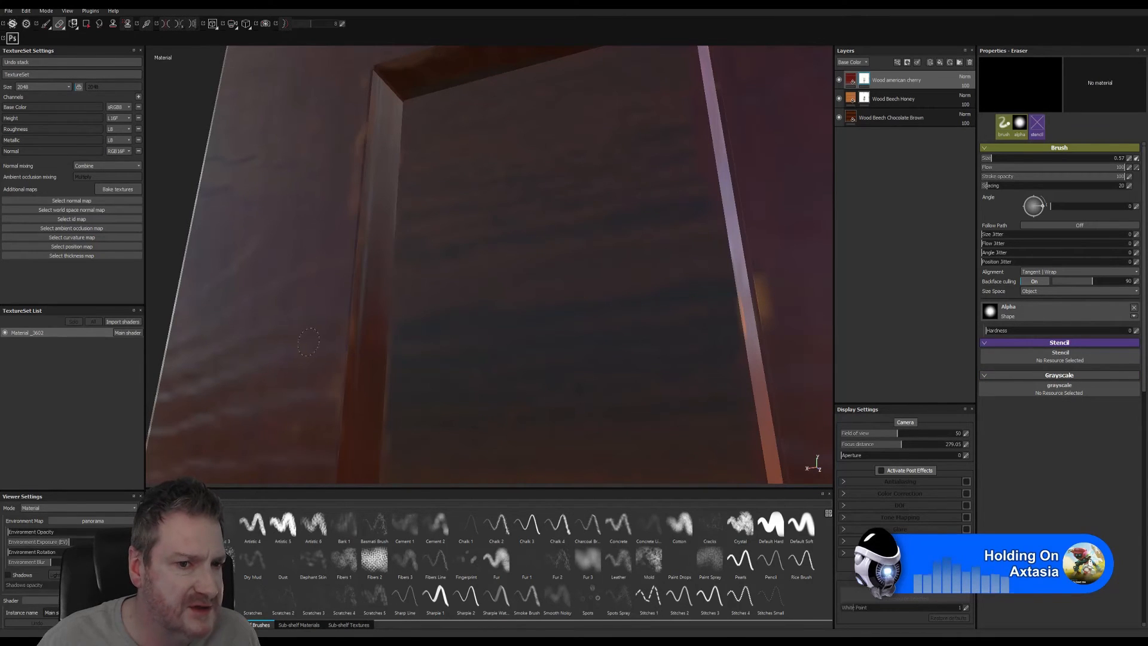
pyautogui.click(46, 26)
pyautogui.keyDown('alt'); pyautogui.moveTo(451, 377); pyautogui.dragTo(468, 171, button='middle'); pyautogui.keyUp('alt')
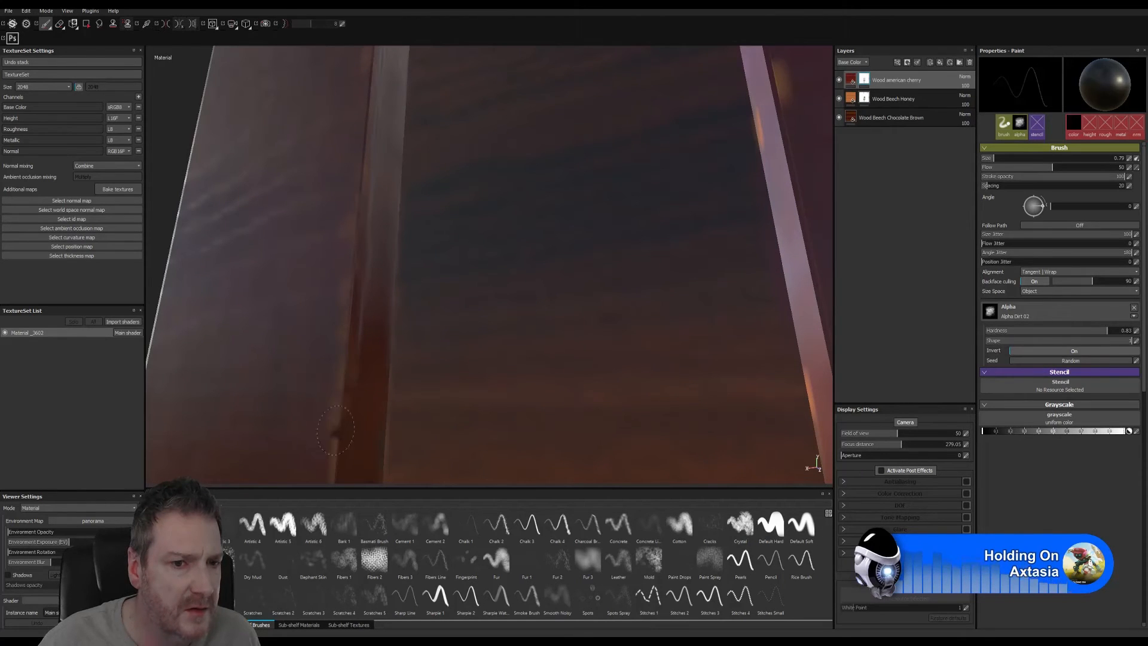
pyautogui.keyDown('alt'); pyautogui.moveTo(397, 408); pyautogui.dragTo(385, 78, button='middle'); pyautogui.keyUp('alt')
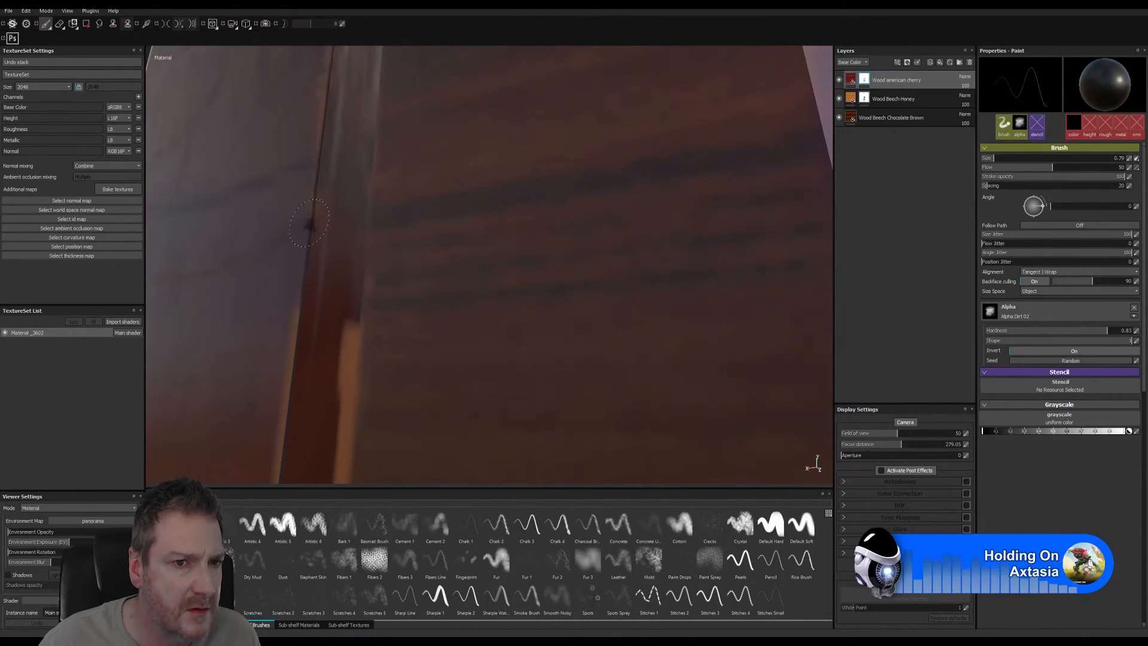
# - Erase the thick honey-coloured patch on the inner edge of the tall middle panel's left bevel
pyautogui.keyDown('alt'); pyautogui.moveTo(392, 362); pyautogui.dragTo(372, 266, button='middle'); pyautogui.keyUp('alt')
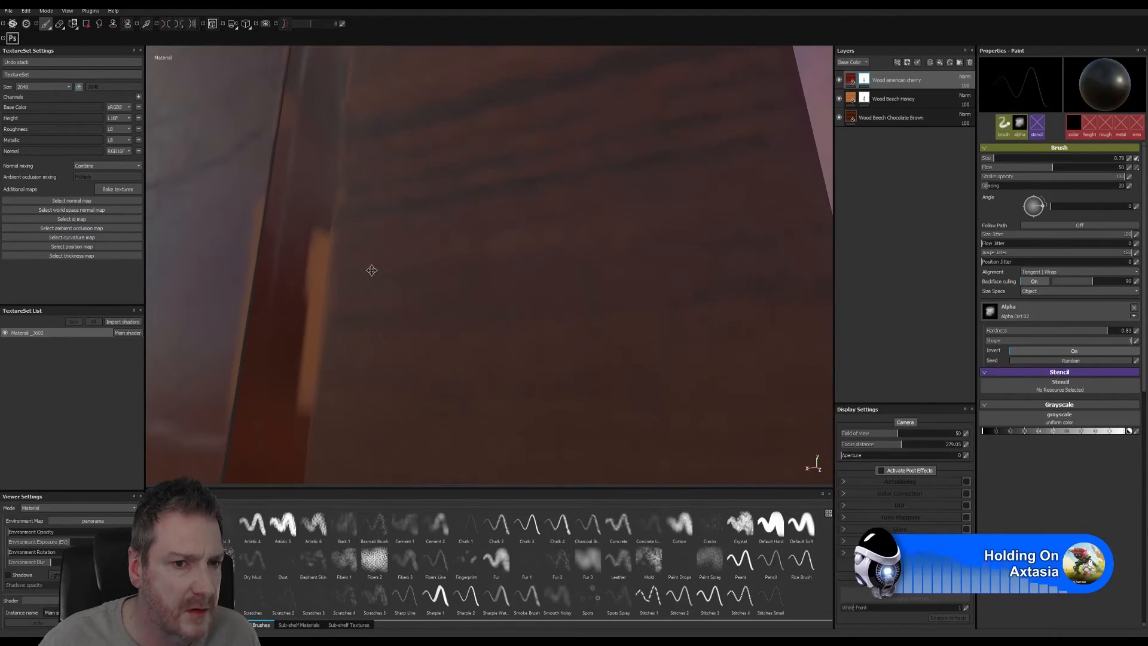
pyautogui.click(59, 24)
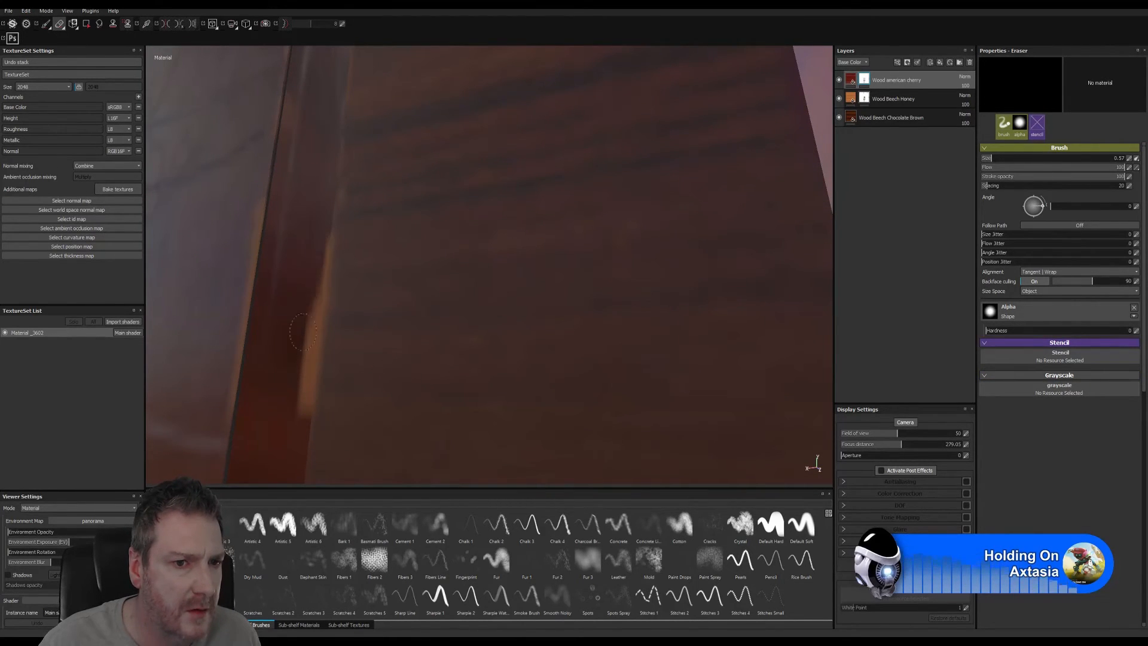
pyautogui.moveTo(311, 324); pyautogui.dragTo(309, 376)
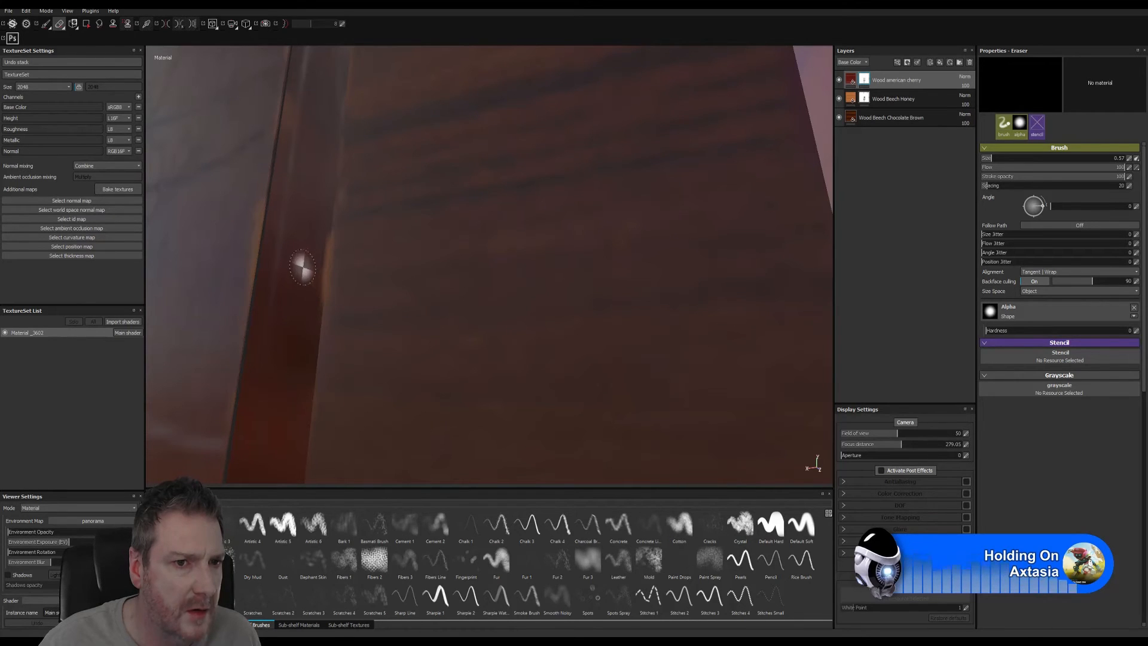
# - Paint wear onto the lower part of the tall middle panel's left edge and along its bottom ledge
pyautogui.click(46, 25)
pyautogui.keyDown('alt'); pyautogui.moveTo(278, 351); pyautogui.dragTo(333, 230, button='middle'); pyautogui.keyUp('alt')
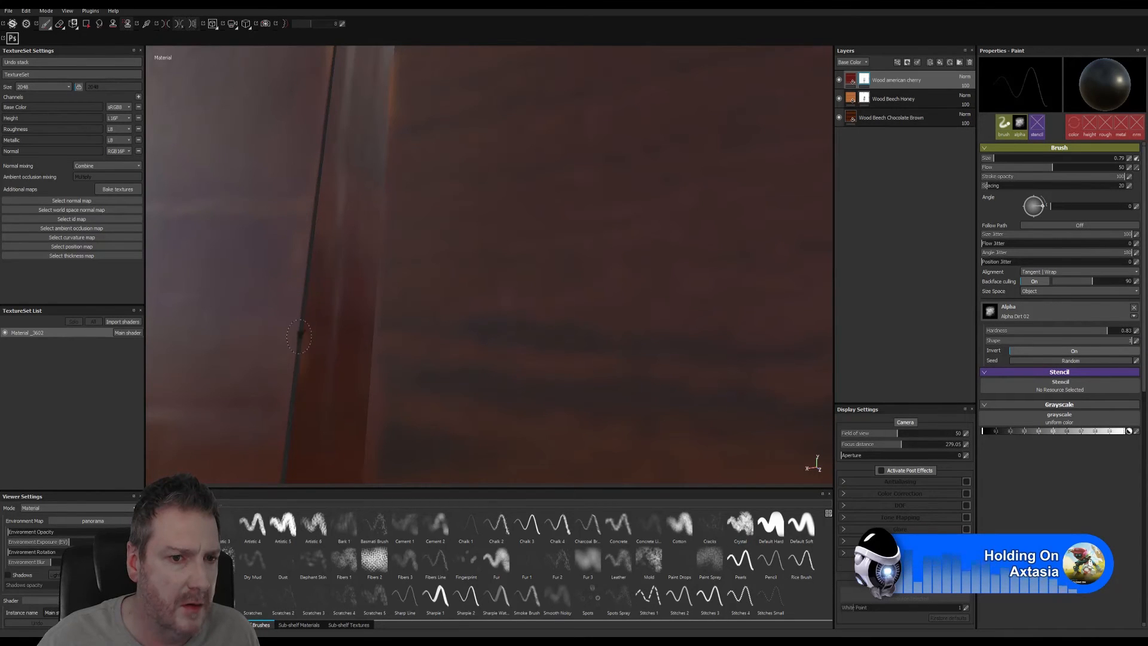
pyautogui.moveTo(333, 408)
pyautogui.keyDown('alt'); pyautogui.mouseDown(button='middle')
pyautogui.moveTo(333, 244)
pyautogui.moveTo(296, 179)
pyautogui.mouseUp(button='middle'); pyautogui.keyUp('alt')
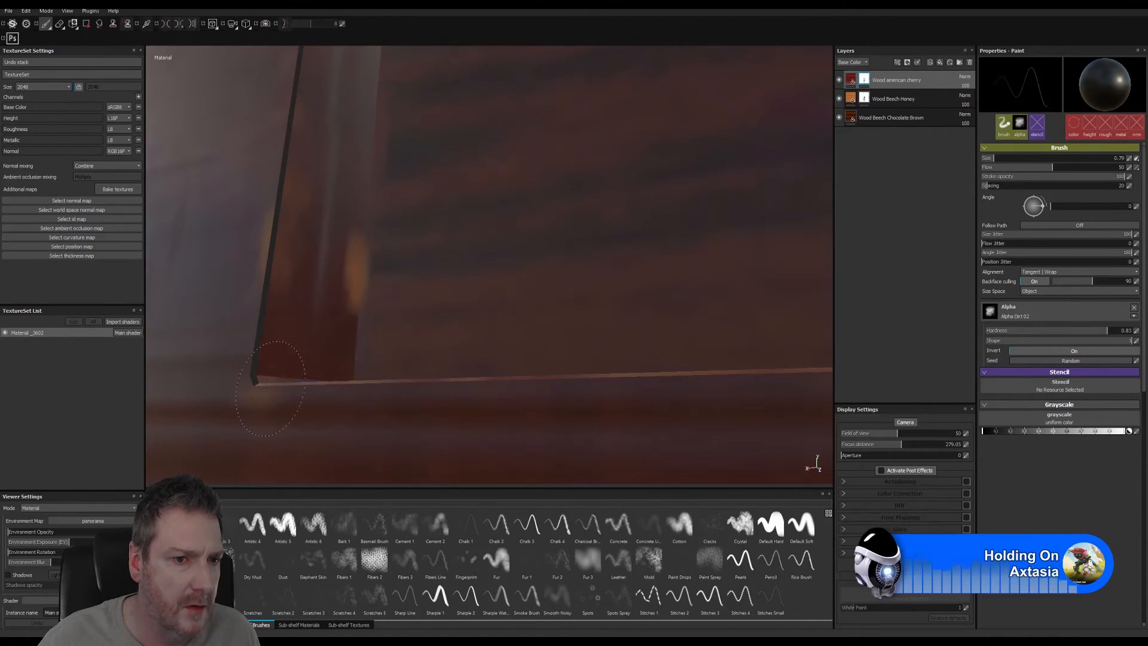
pyautogui.moveTo(427, 309)
pyautogui.keyDown('alt'); pyautogui.mouseDown()
pyautogui.moveTo(281, 313)
pyautogui.moveTo(604, 368)
pyautogui.mouseUp(); pyautogui.keyUp('alt')
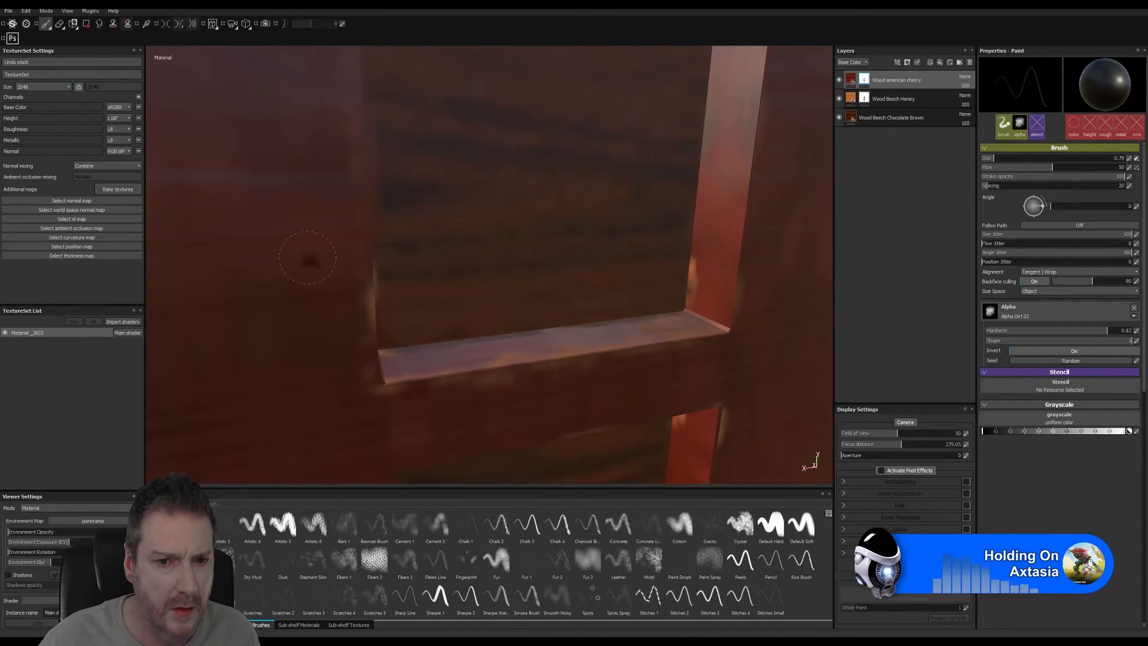
# - Erase the excess wear around the bottom corners and ledge of the tall middle panel
pyautogui.press('e')
pyautogui.keyDown('alt'); pyautogui.moveTo(571, 221); pyautogui.dragTo(540, 372); pyautogui.keyUp('alt')
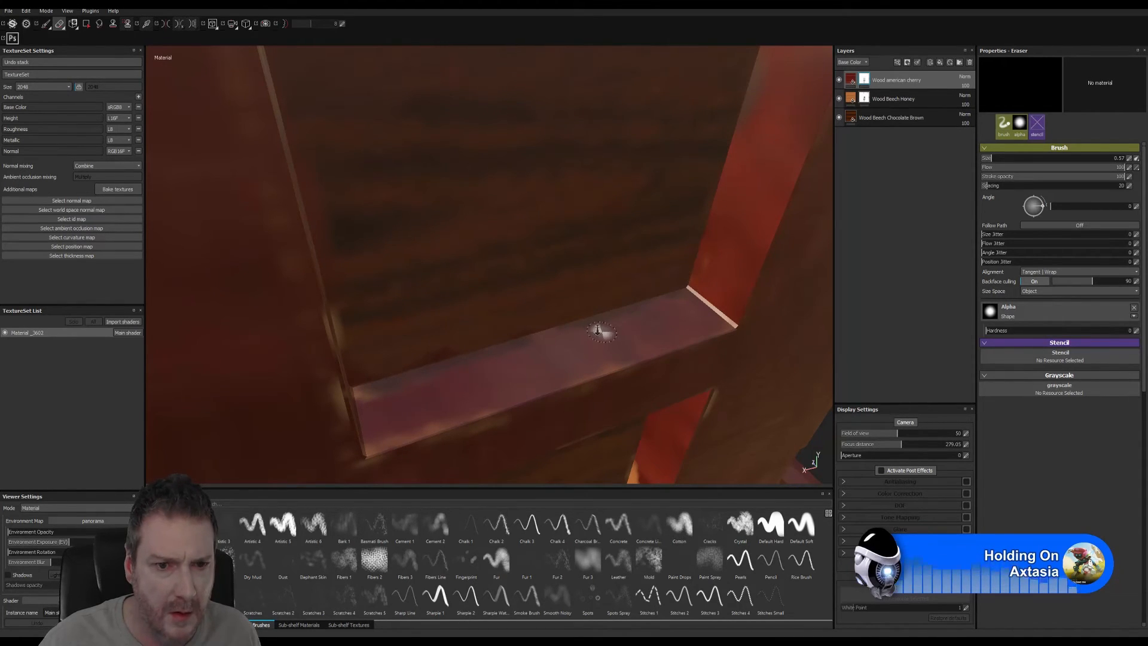
pyautogui.moveTo(598, 329)
pyautogui.keyDown('alt'); pyautogui.mouseDown()
pyautogui.moveTo(539, 359)
pyautogui.moveTo(428, 359)
pyautogui.mouseUp(); pyautogui.keyUp('alt')
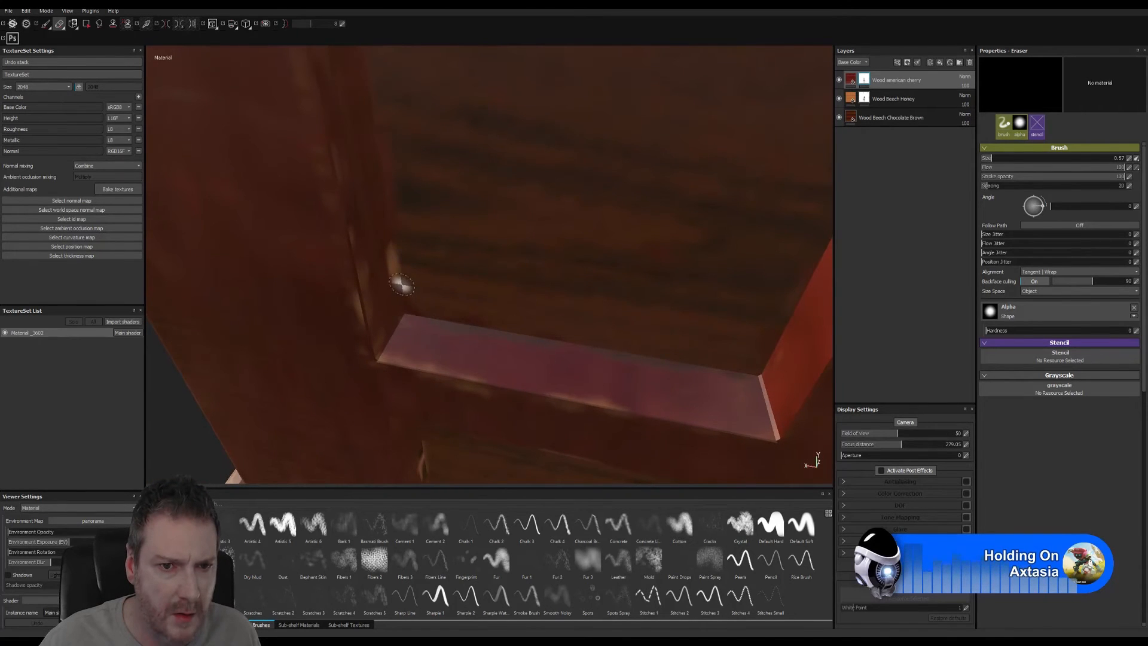
# - Paint dirt-brush wear along the top, side and bottom edges of the lower square panel above the base steps
pyautogui.keyDown('alt'); pyautogui.moveTo(483, 334); pyautogui.dragTo(473, 198); pyautogui.keyUp('alt')
pyautogui.click(46, 24)
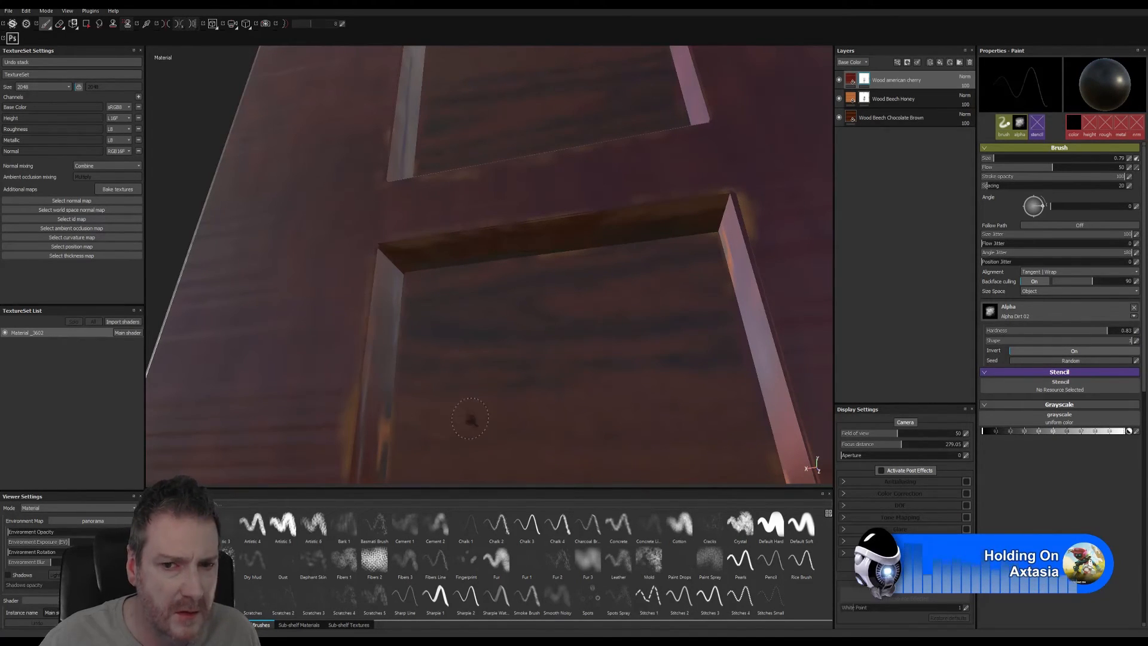
pyautogui.moveTo(470, 418)
pyautogui.keyDown('alt'); pyautogui.mouseDown()
pyautogui.moveTo(528, 297)
pyautogui.moveTo(707, 329)
pyautogui.moveTo(500, 308)
pyautogui.moveTo(651, 325)
pyautogui.moveTo(574, 233)
pyautogui.mouseUp(); pyautogui.keyUp('alt')
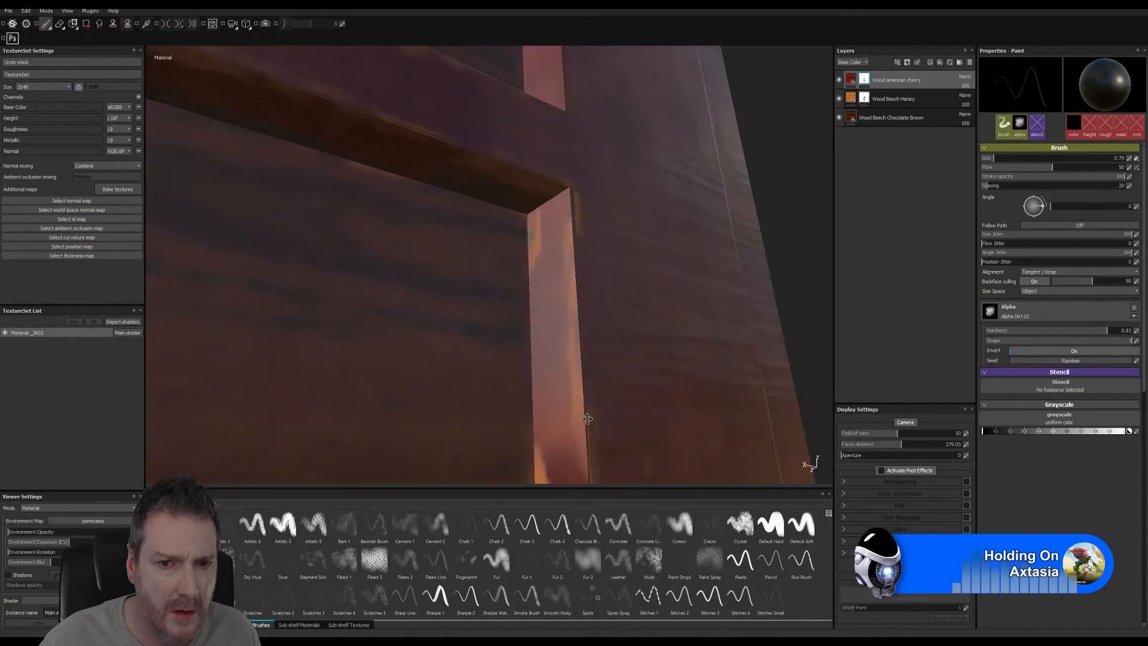
pyautogui.keyDown('alt'); pyautogui.moveTo(593, 419); pyautogui.dragTo(567, 304); pyautogui.keyUp('alt')
pyautogui.moveTo(661, 259)
pyautogui.keyDown('alt'); pyautogui.mouseDown()
pyautogui.moveTo(600, 385)
pyautogui.moveTo(546, 318)
pyautogui.mouseUp(); pyautogui.keyUp('alt')
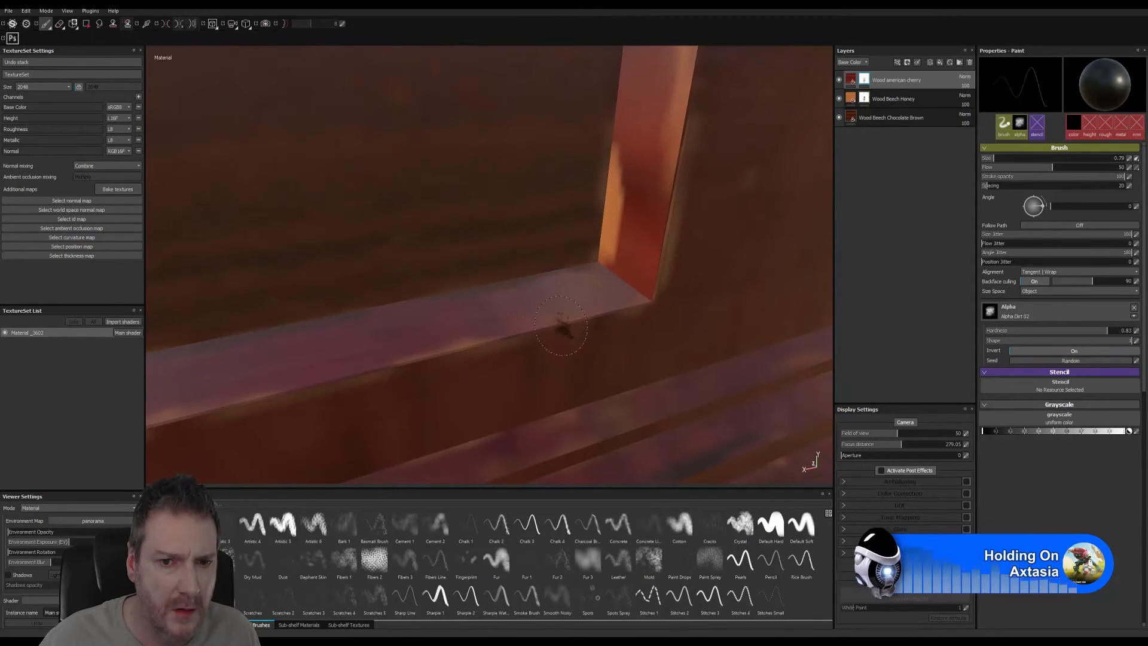
pyautogui.keyDown('alt'); pyautogui.moveTo(418, 336); pyautogui.dragTo(572, 279); pyautogui.keyUp('alt')
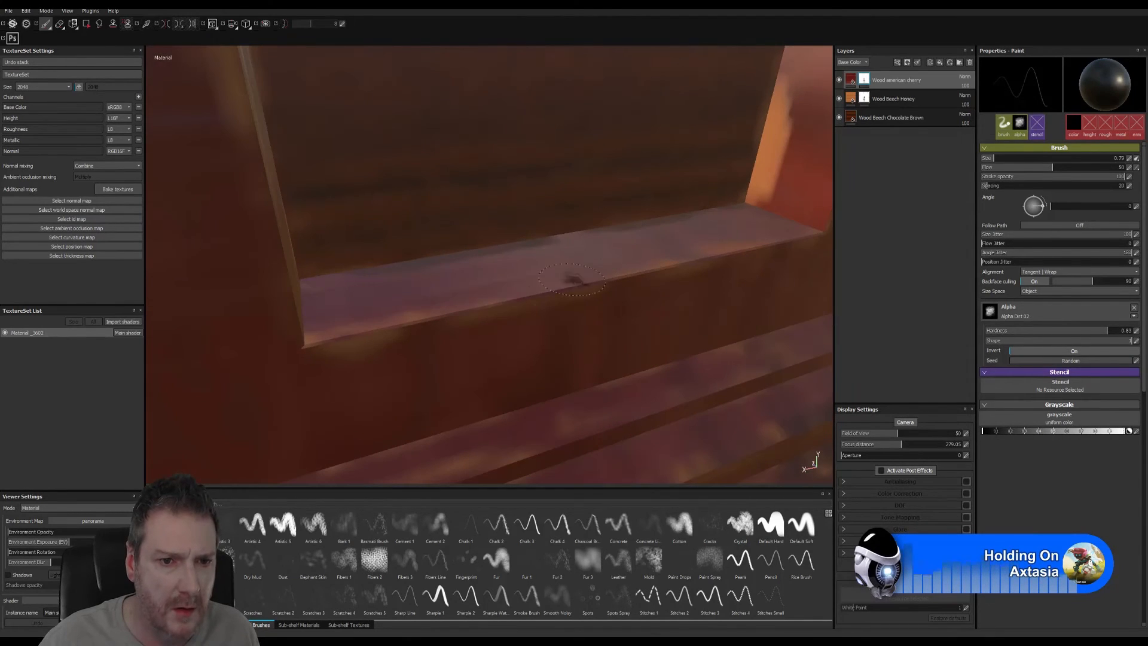
# - Erase the heavy honey-coloured patches from the lower square panel's right bevel
pyautogui.click(60, 27)
pyautogui.keyDown('alt'); pyautogui.moveTo(589, 268); pyautogui.dragTo(436, 337, button='middle'); pyautogui.keyUp('alt')
pyautogui.moveTo(649, 174)
pyautogui.mouseDown()
pyautogui.moveTo(640, 206)
pyautogui.moveTo(637, 173)
pyautogui.mouseUp()
pyautogui.moveTo(645, 232)
pyautogui.mouseDown()
pyautogui.moveTo(632, 256)
pyautogui.moveTo(626, 182)
pyautogui.mouseUp()
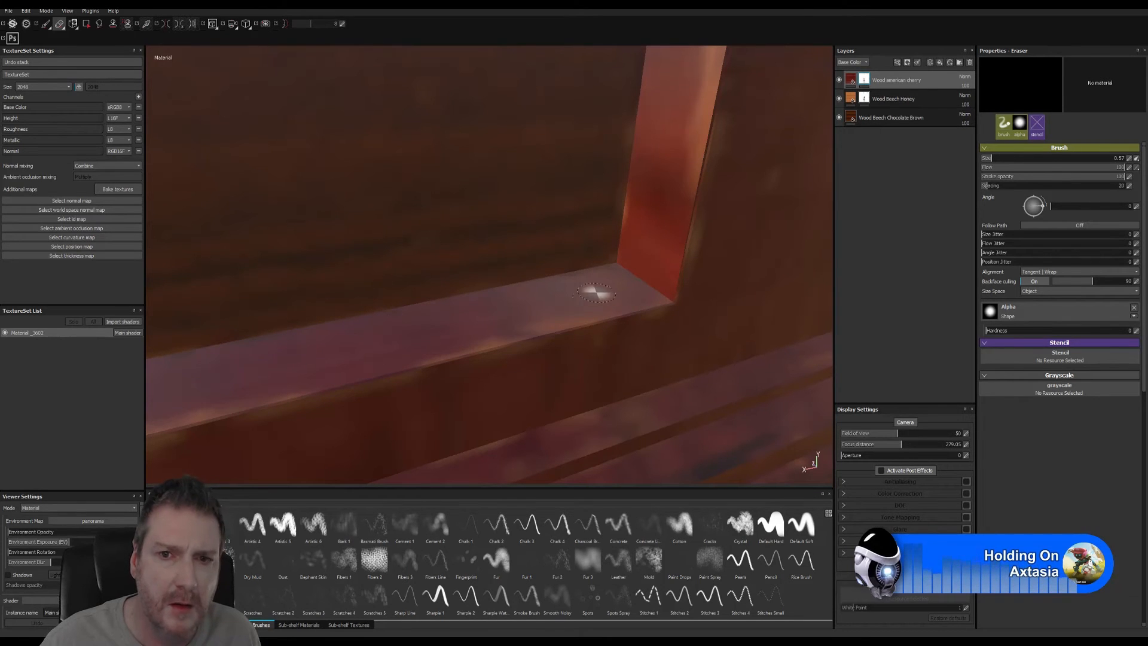
pyautogui.moveTo(597, 292)
pyautogui.keyDown('alt'); pyautogui.mouseDown(button='right')
pyautogui.moveTo(605, 357)
pyautogui.moveTo(574, 188)
pyautogui.mouseUp(button='right'); pyautogui.keyUp('alt')
pyautogui.keyDown('alt'); pyautogui.moveTo(574, 187); pyautogui.dragTo(555, 370, button='middle'); pyautogui.keyUp('alt')
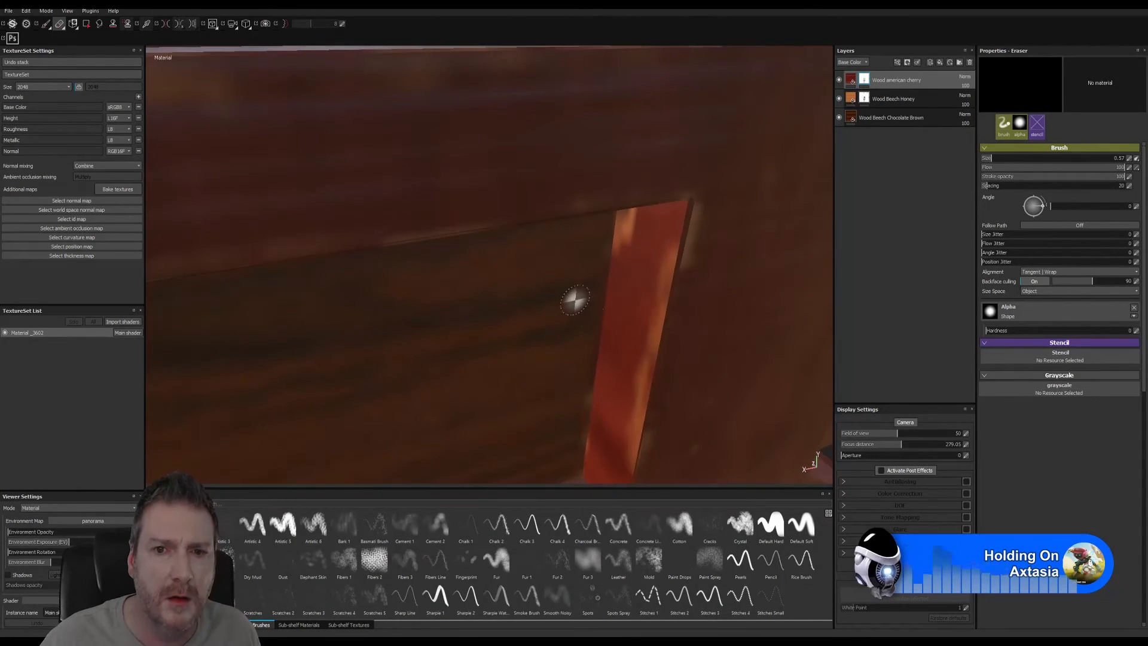
pyautogui.keyDown('alt'); pyautogui.moveTo(591, 321); pyautogui.dragTo(616, 230); pyautogui.keyUp('alt')
pyautogui.keyDown('alt'); pyautogui.moveTo(634, 230); pyautogui.dragTo(645, 263, button='right'); pyautogui.keyUp('alt')
pyautogui.moveTo(645, 263)
pyautogui.keyDown('alt'); pyautogui.mouseDown()
pyautogui.moveTo(646, 295)
pyautogui.moveTo(640, 207)
pyautogui.mouseUp(); pyautogui.keyUp('alt')
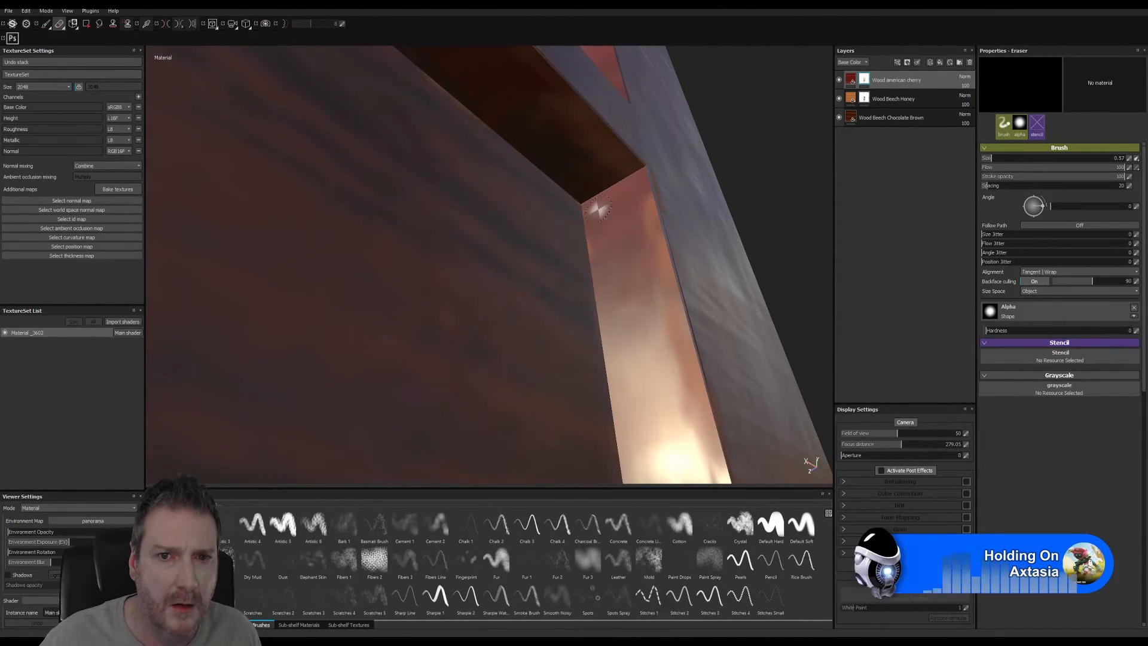
# - Erase the excess honey-coloured patches from the lower square panel's left bevel
pyautogui.moveTo(612, 235)
pyautogui.keyDown('alt'); pyautogui.mouseDown()
pyautogui.moveTo(500, 297)
pyautogui.moveTo(539, 281)
pyautogui.moveTo(271, 379)
pyautogui.moveTo(301, 352)
pyautogui.mouseUp(); pyautogui.keyUp('alt')
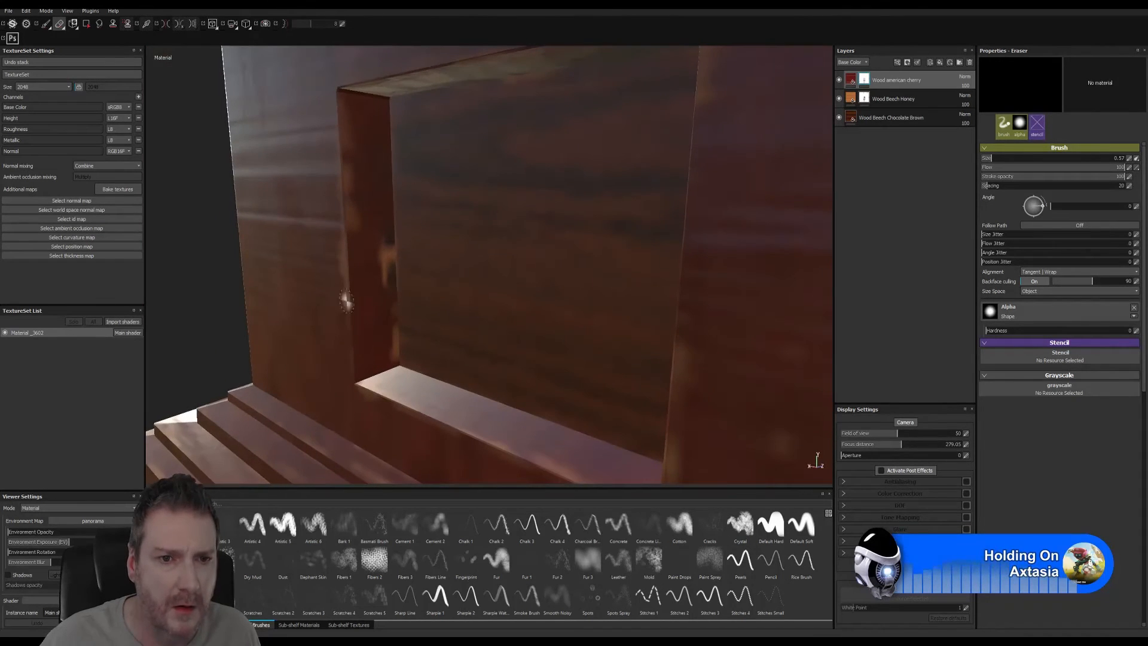
pyautogui.keyDown('alt'); pyautogui.moveTo(368, 262); pyautogui.dragTo(675, 256, button='right'); pyautogui.keyUp('alt')
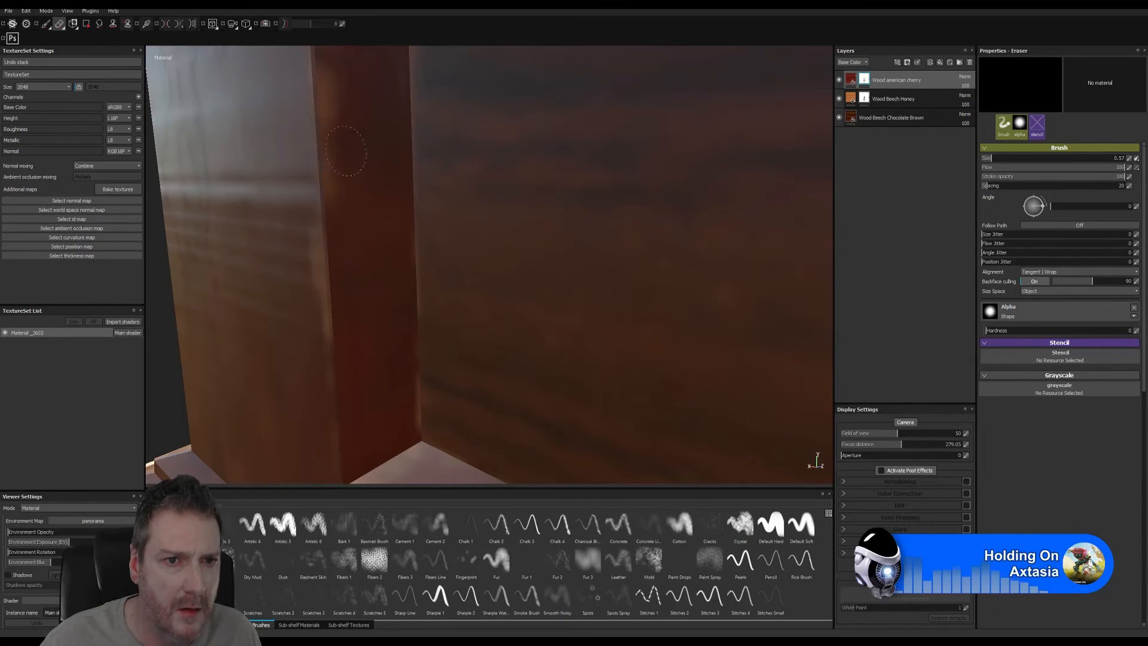
pyautogui.keyDown('alt'); pyautogui.moveTo(254, 235); pyautogui.dragTo(274, 258); pyautogui.keyUp('alt')
pyautogui.keyDown('alt'); pyautogui.moveTo(399, 205); pyautogui.dragTo(376, 300, button='middle'); pyautogui.keyUp('alt')
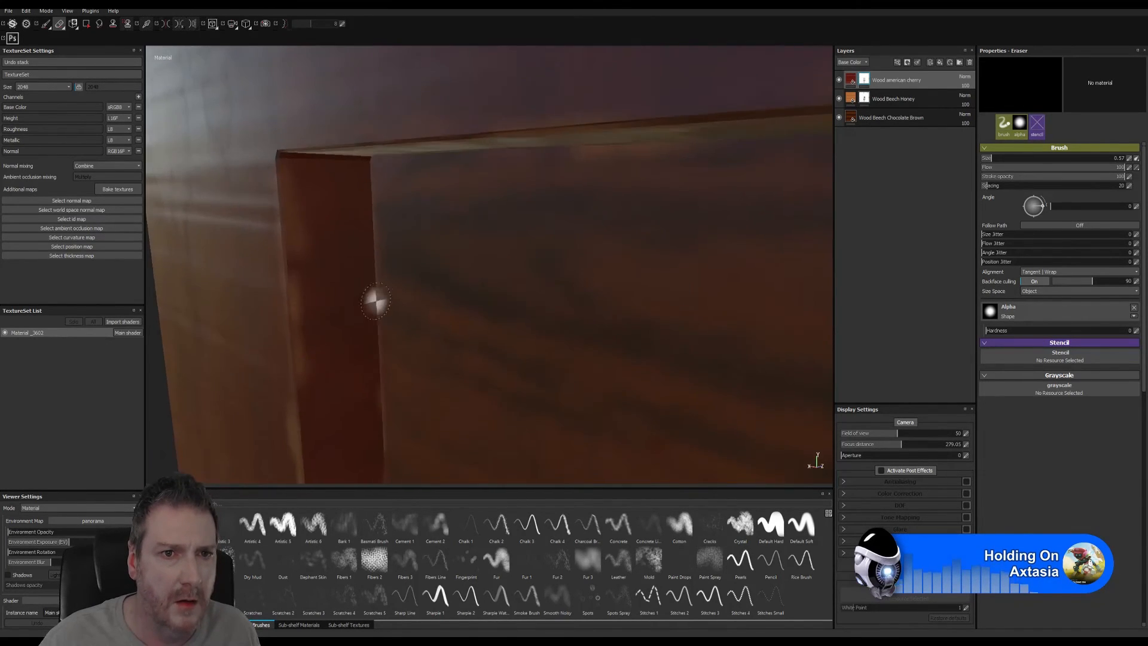
# - Erase the excess honey-coloured wear around the upper corner and top bevel of the lower square panel
pyautogui.moveTo(377, 301)
pyautogui.keyDown('alt'); pyautogui.mouseDown()
pyautogui.moveTo(392, 209)
pyautogui.moveTo(377, 185)
pyautogui.mouseUp(); pyautogui.keyUp('alt')
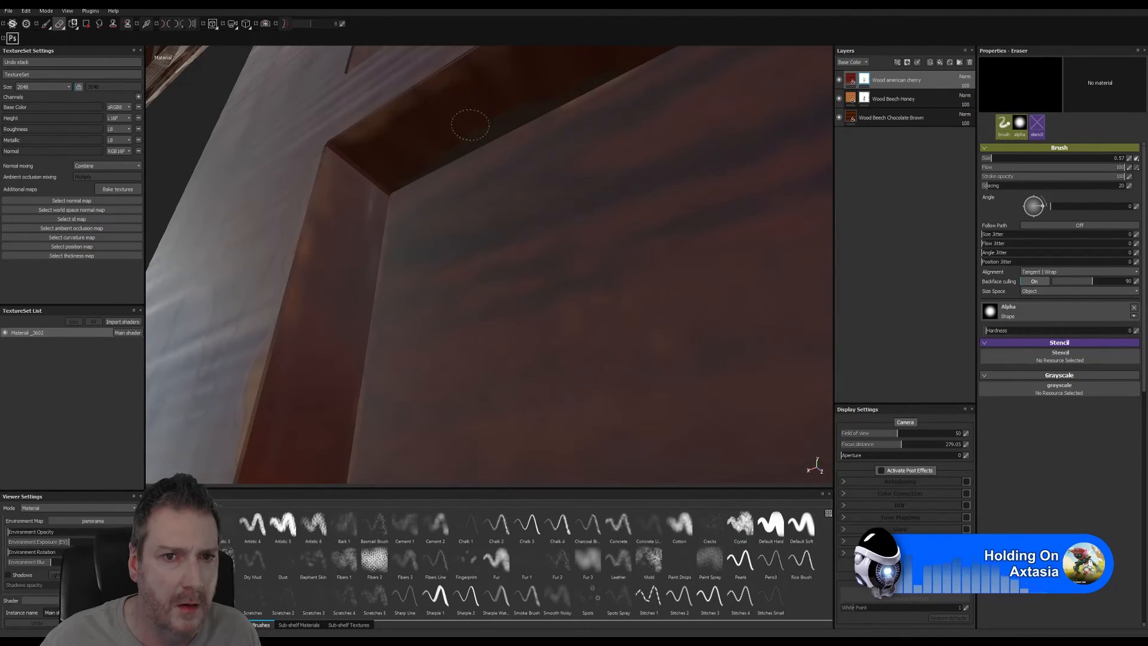
pyautogui.keyDown('alt'); pyautogui.moveTo(548, 138); pyautogui.dragTo(725, 135); pyautogui.keyUp('alt')
pyautogui.keyDown('alt'); pyautogui.moveTo(724, 135); pyautogui.dragTo(688, 118, button='right'); pyautogui.keyUp('alt')
pyautogui.keyDown('alt'); pyautogui.moveTo(725, 183); pyautogui.dragTo(664, 129); pyautogui.keyUp('alt')
pyautogui.keyDown('alt'); pyautogui.moveTo(764, 134); pyautogui.dragTo(766, 142); pyautogui.keyUp('alt')
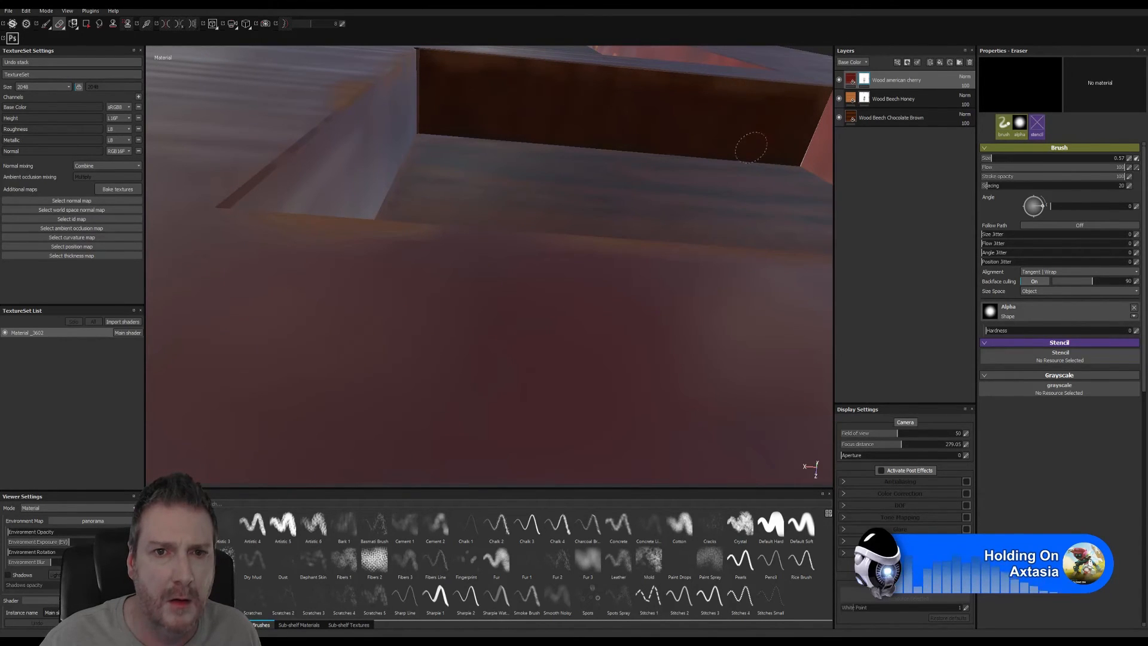
# - Examine the whole arch and the wear around the pillar's recessed panels from a distance and up close
pyautogui.keyDown('alt'); pyautogui.moveTo(684, 132); pyautogui.dragTo(598, 182, button='right'); pyautogui.keyUp('alt')
pyautogui.keyDown('alt'); pyautogui.moveTo(597, 174); pyautogui.dragTo(561, 59); pyautogui.keyUp('alt')
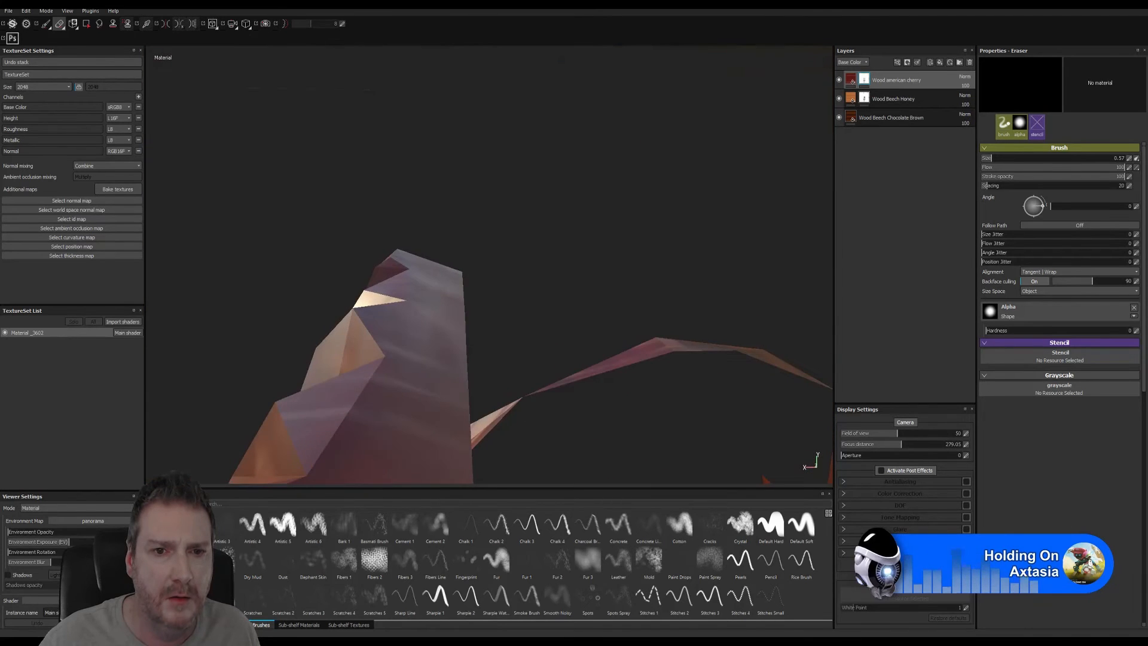
pyautogui.keyDown('alt'); pyautogui.moveTo(561, 59); pyautogui.dragTo(239, 367, button='right'); pyautogui.keyUp('alt')
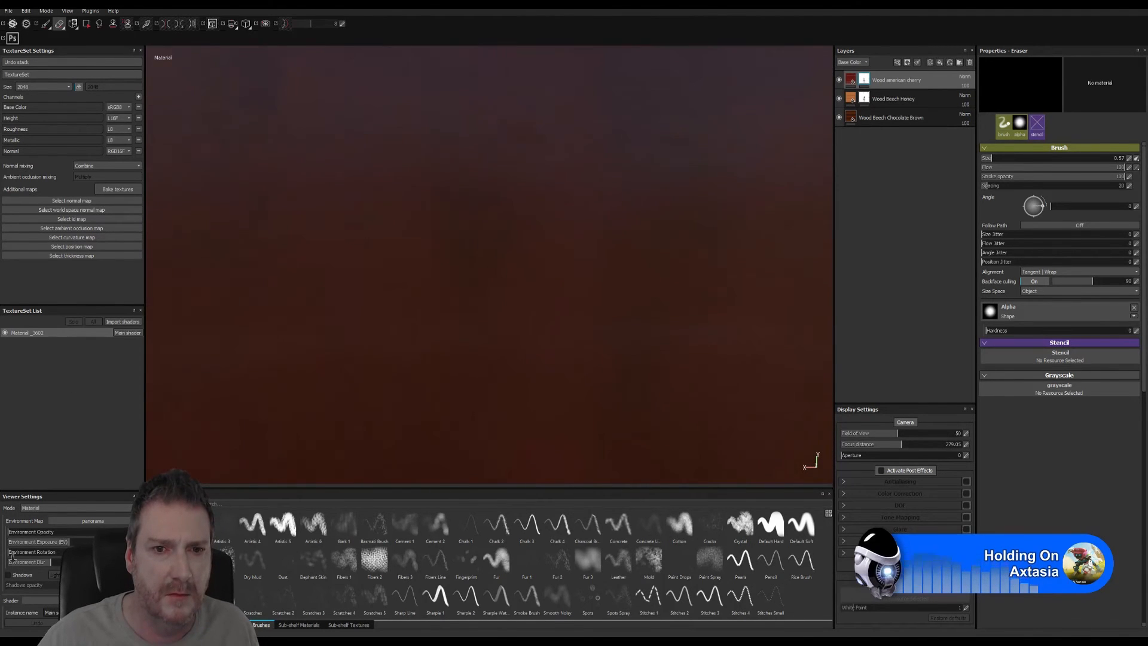
pyautogui.keyDown('alt'); pyautogui.moveTo(397, 328); pyautogui.dragTo(722, 436); pyautogui.keyUp('alt')
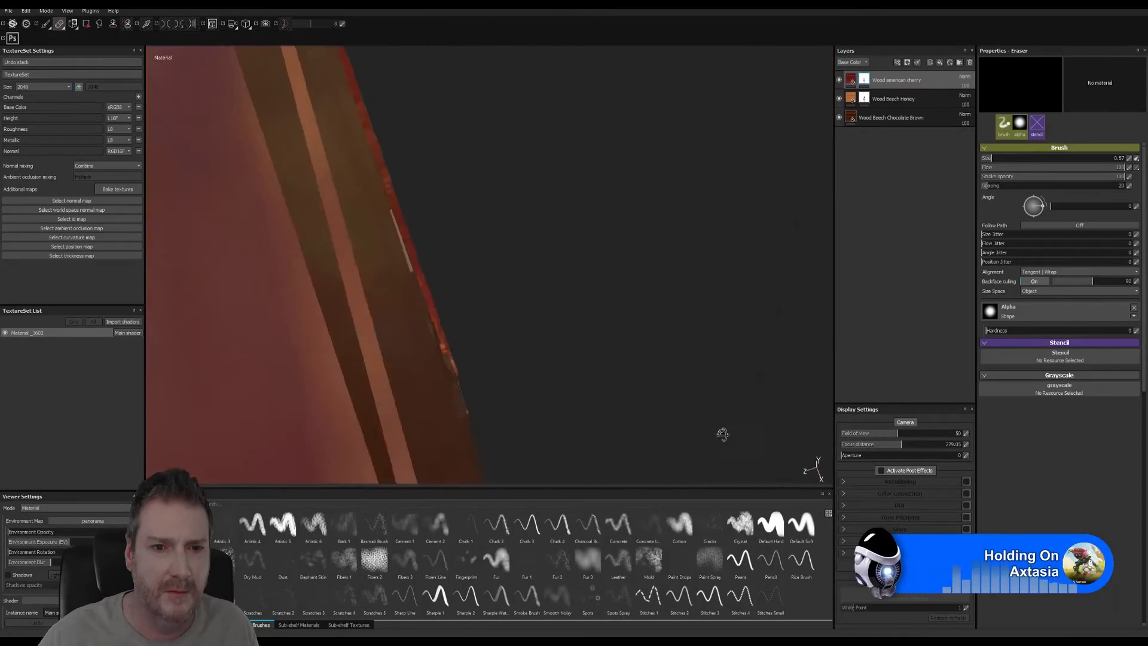
pyautogui.keyDown('alt'); pyautogui.moveTo(723, 436); pyautogui.dragTo(571, 344, button='right'); pyautogui.keyUp('alt')
pyautogui.keyDown('alt'); pyautogui.moveTo(570, 345); pyautogui.dragTo(649, 468); pyautogui.keyUp('alt')
pyautogui.keyDown('alt'); pyautogui.moveTo(649, 468); pyautogui.dragTo(149, 418, button='right'); pyautogui.keyUp('alt')
pyautogui.keyDown('alt'); pyautogui.moveTo(149, 419); pyautogui.dragTo(496, 269); pyautogui.keyUp('alt')
pyautogui.keyDown('alt'); pyautogui.moveTo(497, 269); pyautogui.dragTo(324, 212, button='middle'); pyautogui.keyUp('alt')
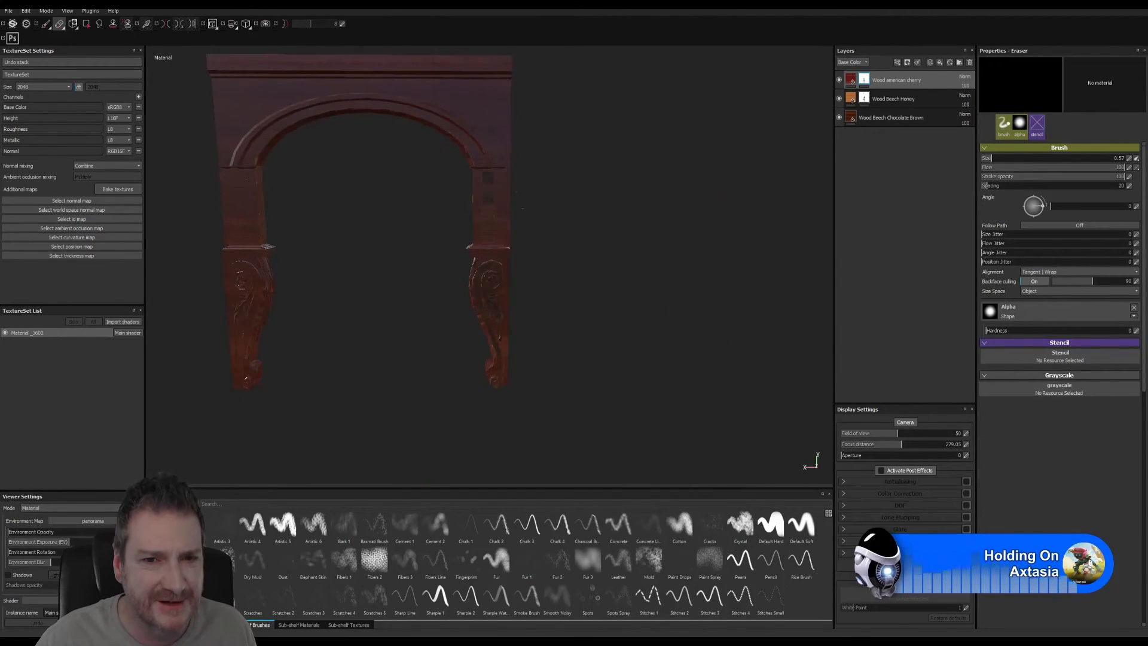
pyautogui.keyDown('alt'); pyautogui.moveTo(324, 212); pyautogui.dragTo(591, 214, button='right'); pyautogui.keyUp('alt')
pyautogui.keyDown('alt'); pyautogui.moveTo(591, 215); pyautogui.dragTo(502, 300, button='middle'); pyautogui.keyUp('alt')
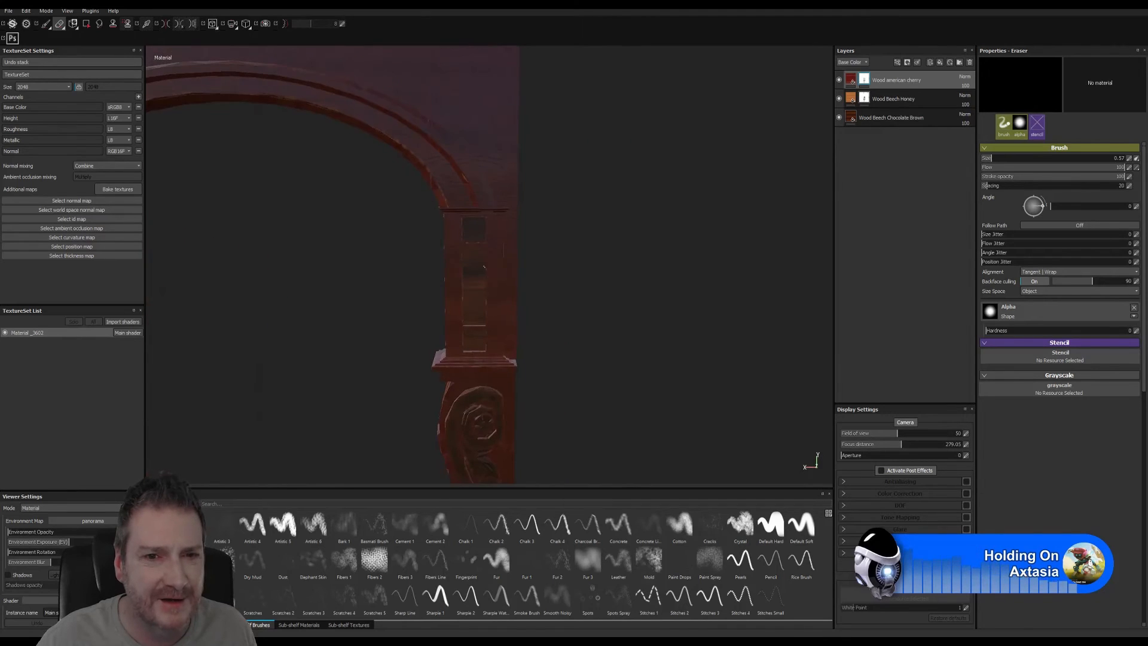
pyautogui.keyDown('alt'); pyautogui.moveTo(501, 300); pyautogui.dragTo(681, 285, button='right'); pyautogui.keyUp('alt')
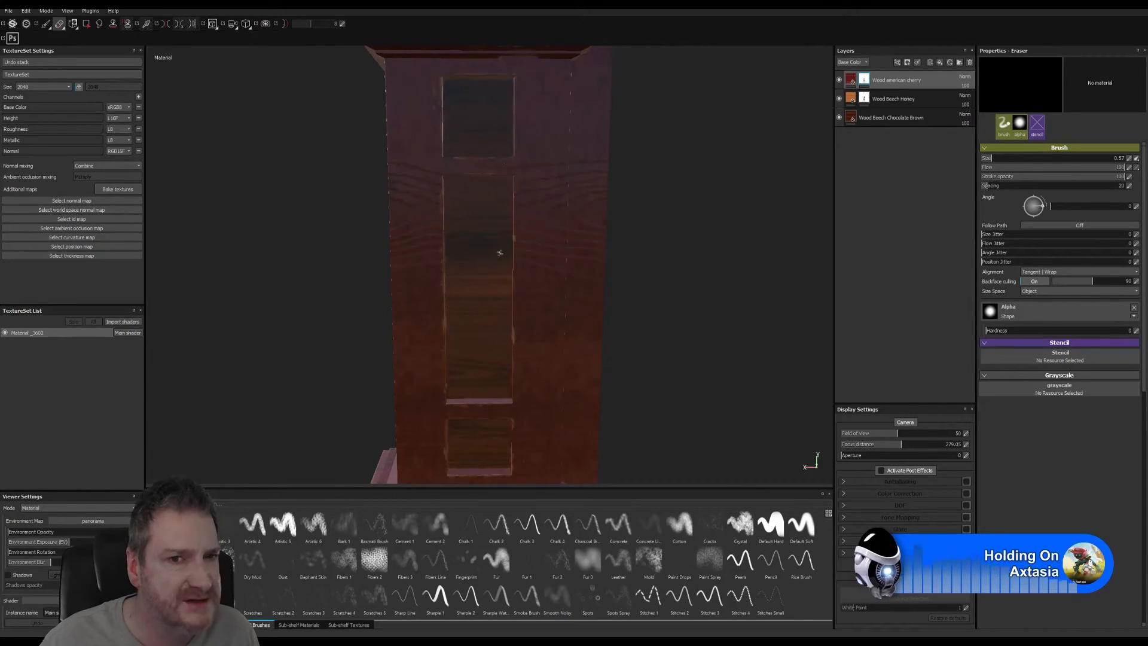
pyautogui.keyDown('alt'); pyautogui.moveTo(508, 179); pyautogui.dragTo(475, 316, button='middle'); pyautogui.keyUp('alt')
pyautogui.keyDown('alt'); pyautogui.moveTo(443, 312); pyautogui.dragTo(676, 273, button='right'); pyautogui.keyUp('alt')
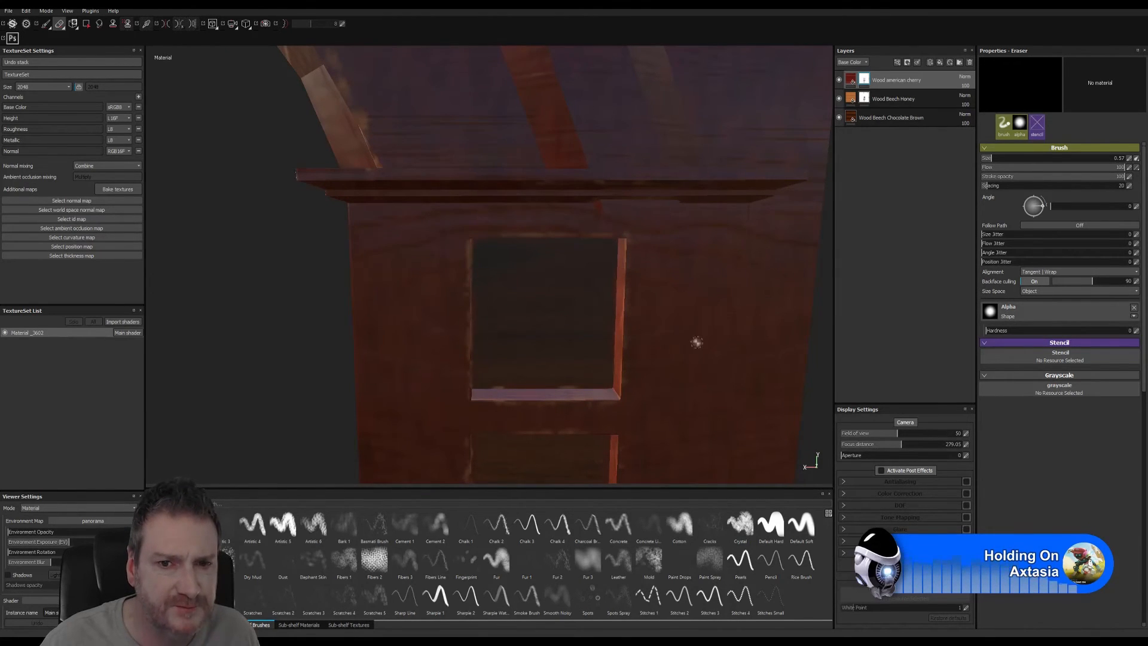
pyautogui.keyDown('alt'); pyautogui.moveTo(697, 343); pyautogui.dragTo(346, 377, button='right'); pyautogui.keyUp('alt')
pyautogui.keyDown('alt'); pyautogui.moveTo(666, 340); pyautogui.dragTo(541, 338); pyautogui.keyUp('alt')
pyautogui.keyDown('alt'); pyautogui.moveTo(592, 333); pyautogui.dragTo(492, 127, button='middle'); pyautogui.keyUp('alt')
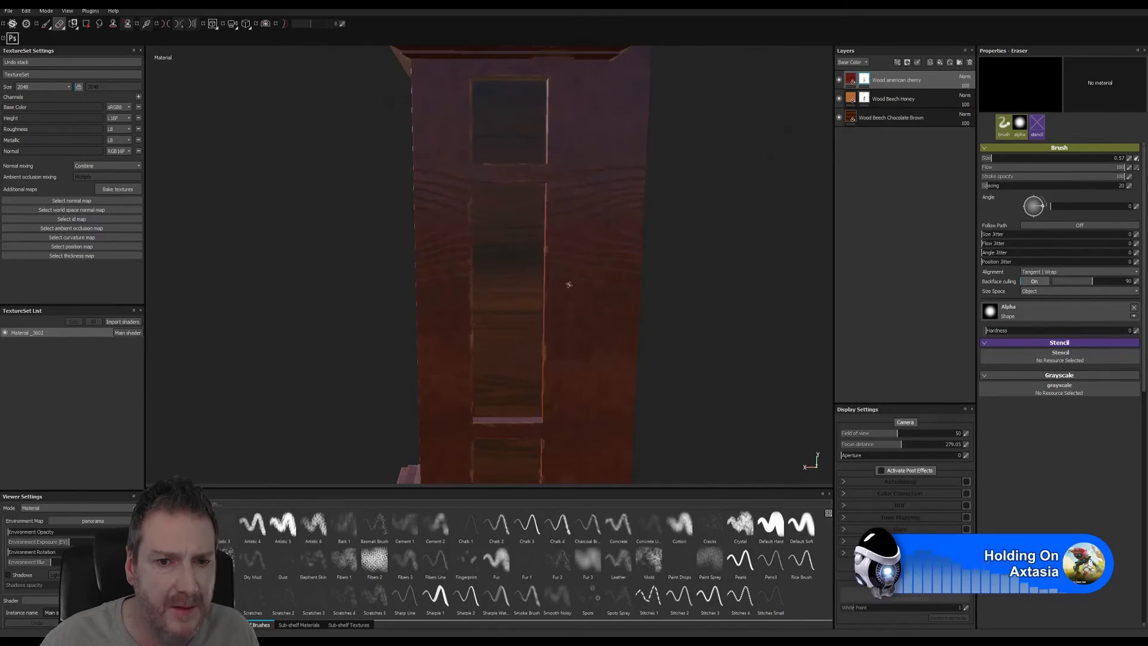
# - Erase the excess honey-coloured patches down the right bevel of the tall middle panel to its bottom ledge
pyautogui.keyDown('alt'); pyautogui.moveTo(568, 285); pyautogui.dragTo(338, 340, button='right'); pyautogui.keyUp('alt')
pyautogui.keyDown('alt'); pyautogui.moveTo(538, 309); pyautogui.dragTo(636, 289); pyautogui.keyUp('alt')
pyautogui.scroll(3, 494, 335)
pyautogui.scroll(5, 494, 336)
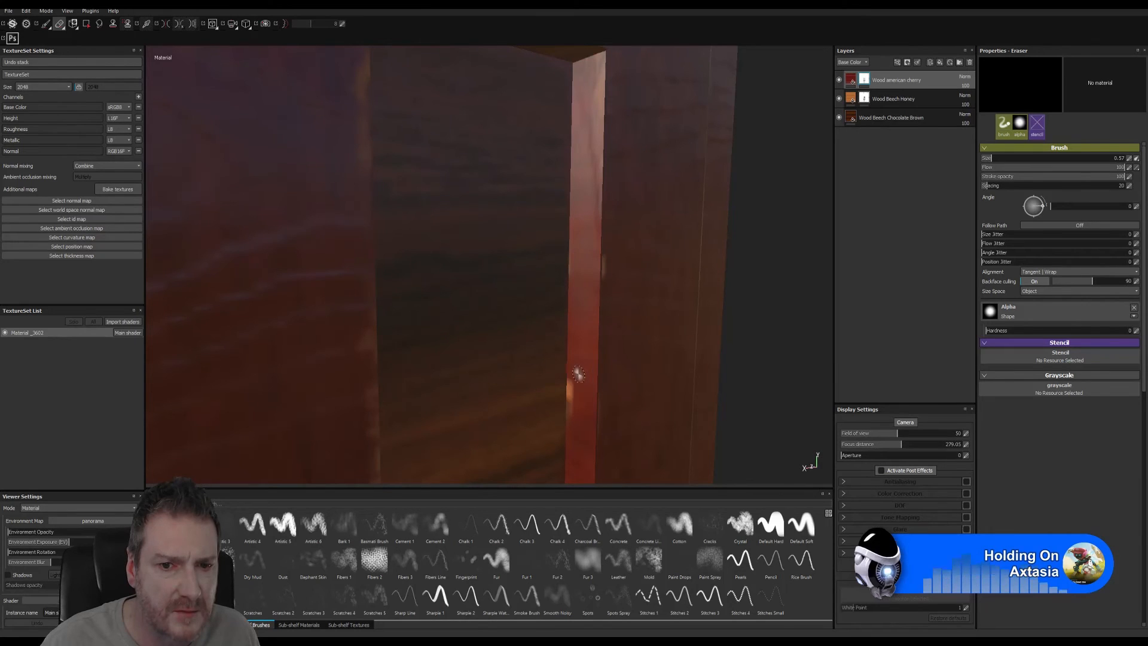
pyautogui.keyDown('alt'); pyautogui.moveTo(594, 407); pyautogui.dragTo(599, 191, button='middle'); pyautogui.keyUp('alt')
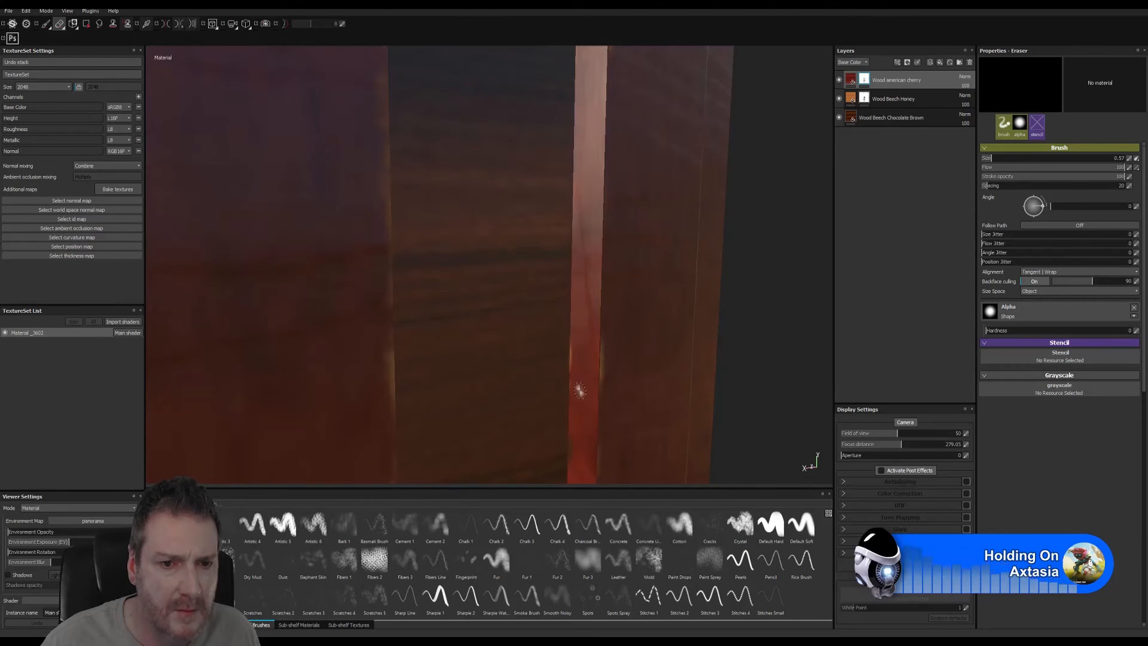
pyautogui.keyDown('alt'); pyautogui.moveTo(580, 390); pyautogui.dragTo(546, 226, button='middle'); pyautogui.keyUp('alt')
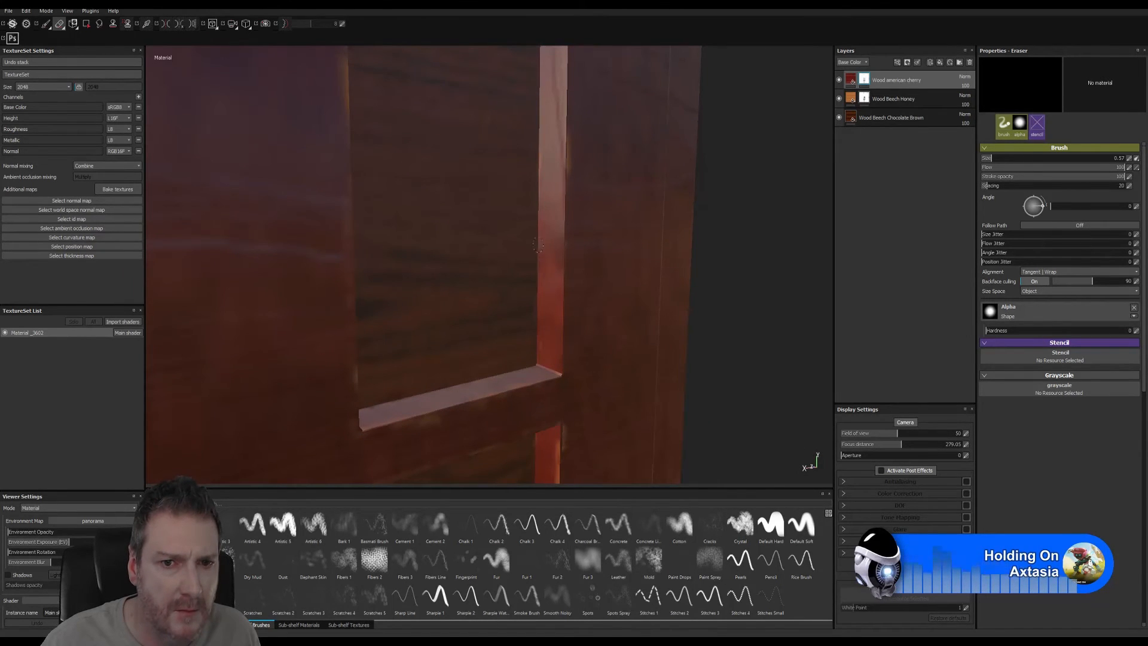
# - Erase the heavy honey-coloured patches along the left bevel of the tall middle panel
pyautogui.moveTo(550, 253)
pyautogui.keyDown('alt'); pyautogui.mouseDown()
pyautogui.moveTo(426, 330)
pyautogui.moveTo(500, 307)
pyautogui.moveTo(410, 287)
pyautogui.moveTo(443, 262)
pyautogui.moveTo(472, 274)
pyautogui.moveTo(341, 317)
pyautogui.moveTo(400, 336)
pyautogui.moveTo(479, 282)
pyautogui.moveTo(383, 293)
pyautogui.moveTo(365, 311)
pyautogui.moveTo(369, 326)
pyautogui.moveTo(526, 313)
pyautogui.moveTo(449, 307)
pyautogui.moveTo(460, 302)
pyautogui.mouseUp(); pyautogui.keyUp('alt')
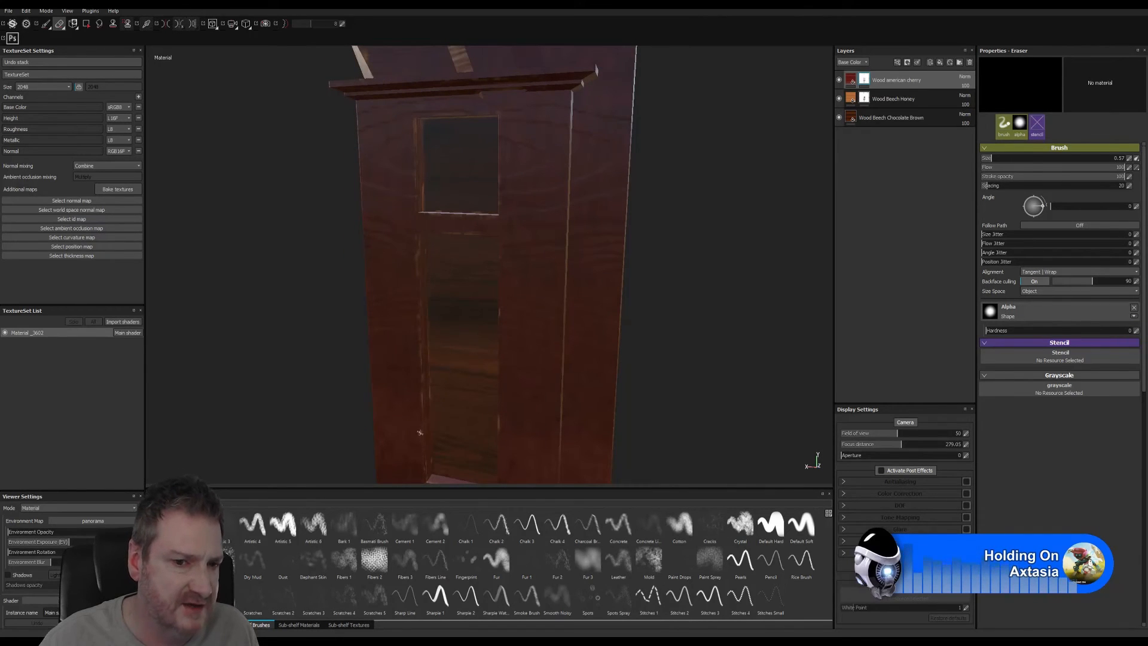
pyautogui.keyDown('alt'); pyautogui.moveTo(458, 393); pyautogui.dragTo(447, 327); pyautogui.keyUp('alt')
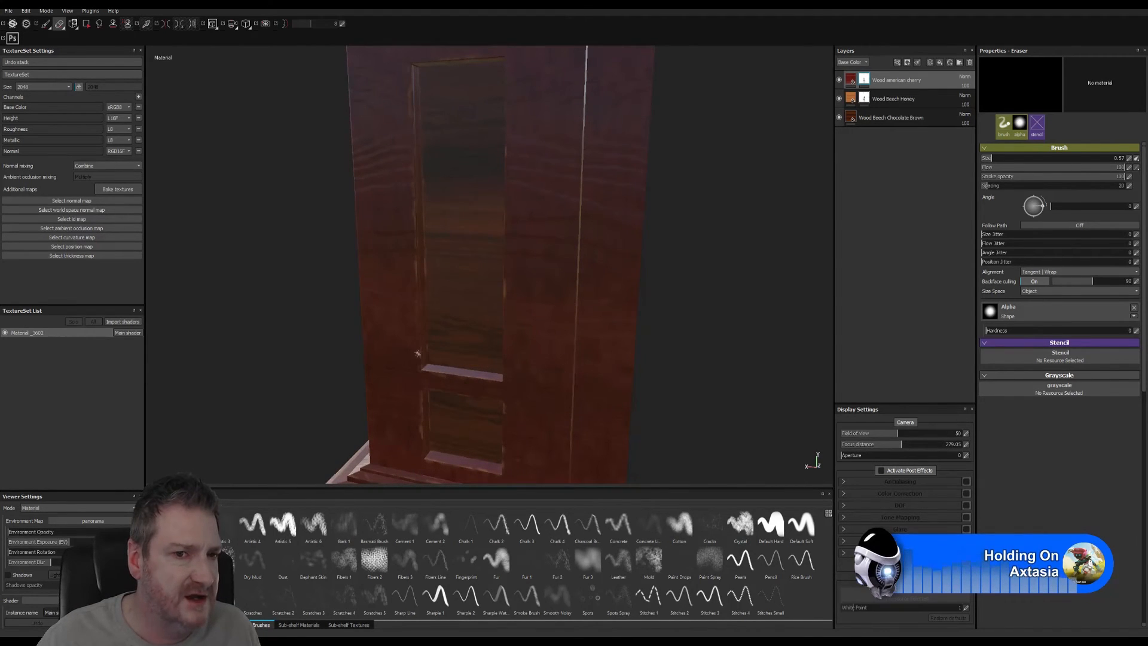
# - Erase some of the heavy wear along the outer vertical edges of the pillar's side face
pyautogui.moveTo(420, 143)
pyautogui.keyDown('alt'); pyautogui.mouseDown()
pyautogui.moveTo(531, 307)
pyautogui.moveTo(634, 299)
pyautogui.moveTo(559, 359)
pyautogui.moveTo(420, 337)
pyautogui.moveTo(482, 318)
pyautogui.moveTo(515, 277)
pyautogui.moveTo(557, 267)
pyautogui.moveTo(389, 264)
pyautogui.mouseUp(); pyautogui.keyUp('alt')
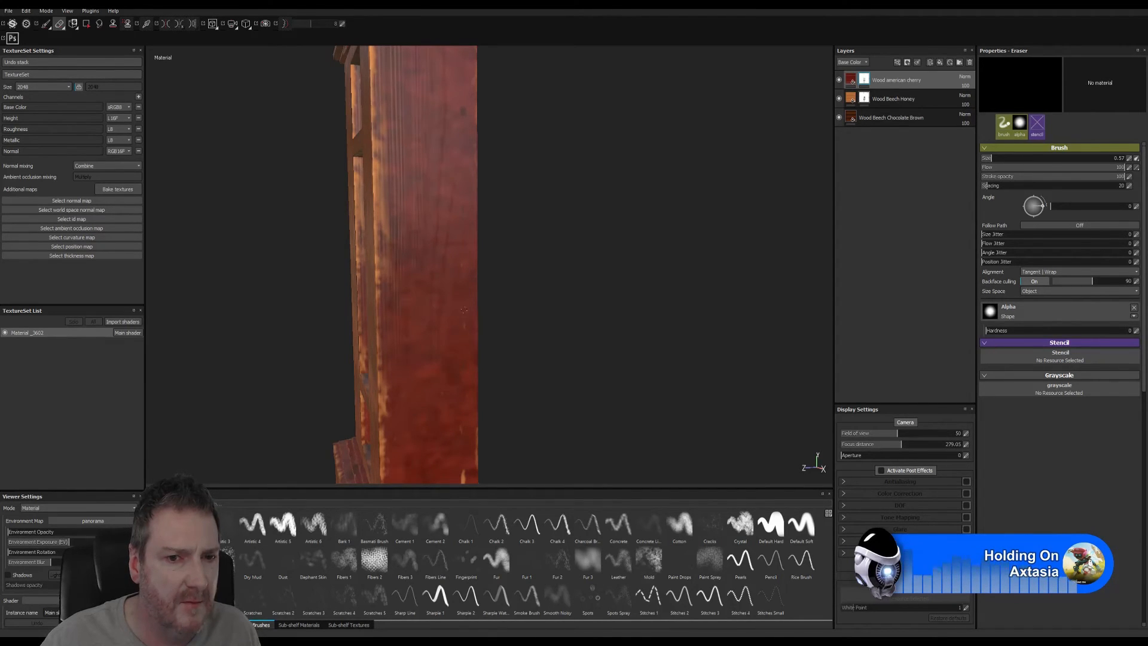
pyautogui.keyDown('alt'); pyautogui.moveTo(456, 393); pyautogui.dragTo(410, 314); pyautogui.keyUp('alt')
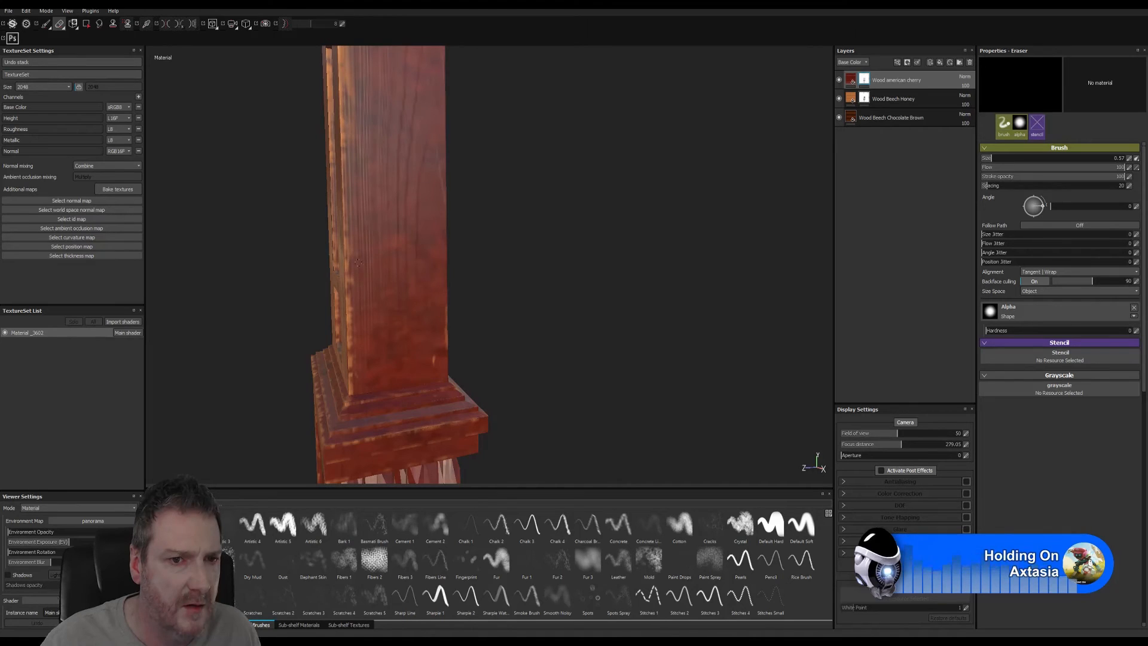
pyautogui.keyDown('alt'); pyautogui.moveTo(413, 344); pyautogui.dragTo(259, 313); pyautogui.keyUp('alt')
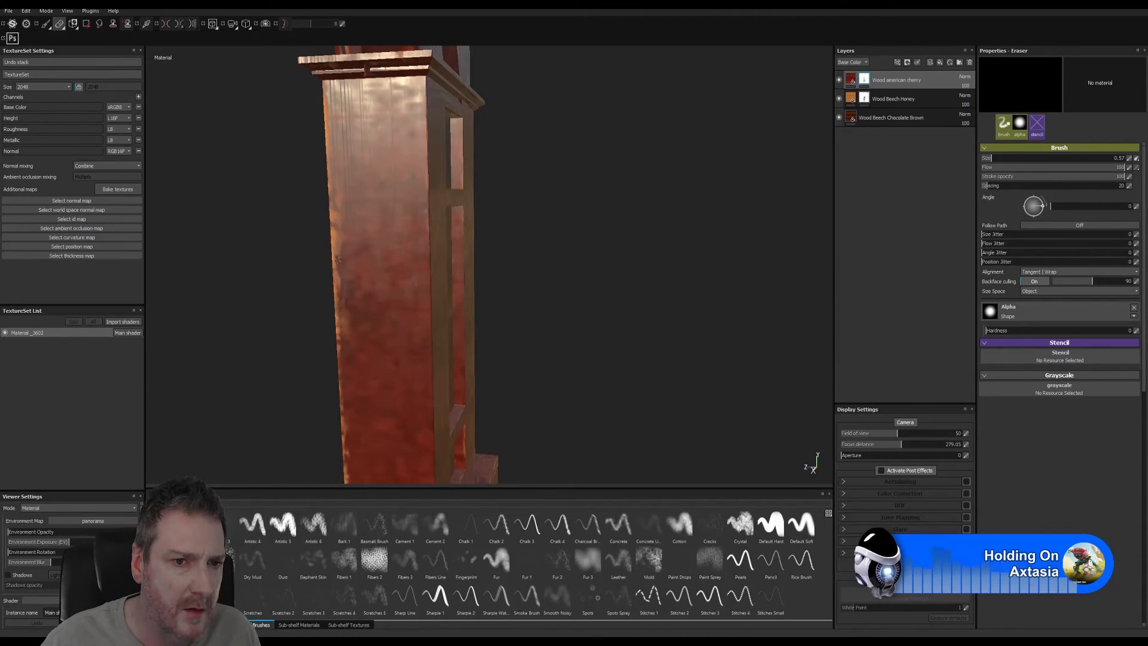
# - Switch the eraser to a dirt brush with Alpha Dirt 02 at size 5.2 and break up the wear along the pillar's outer corner edges
pyautogui.click(222, 560)
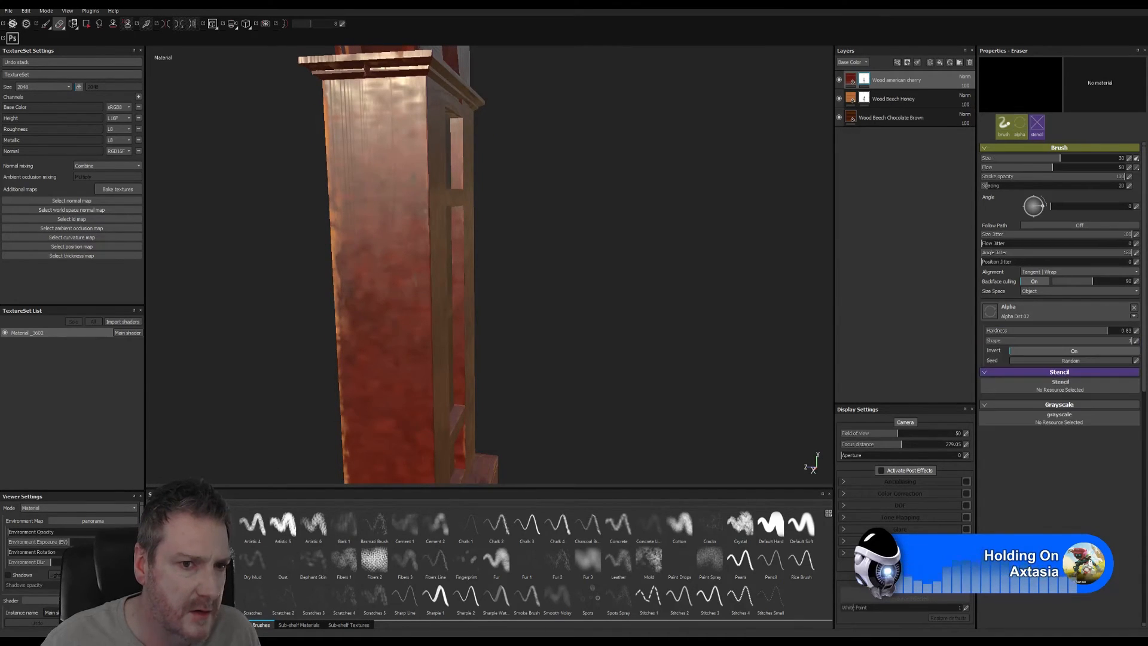
pyautogui.click(380, 247)
pyautogui.press('[')
pyautogui.press('[')
pyautogui.press('[')
pyautogui.press('[')
pyautogui.press('[')
pyautogui.press('[')
pyautogui.press('[')
pyautogui.press('[')
pyautogui.press('[')
pyautogui.press('[')
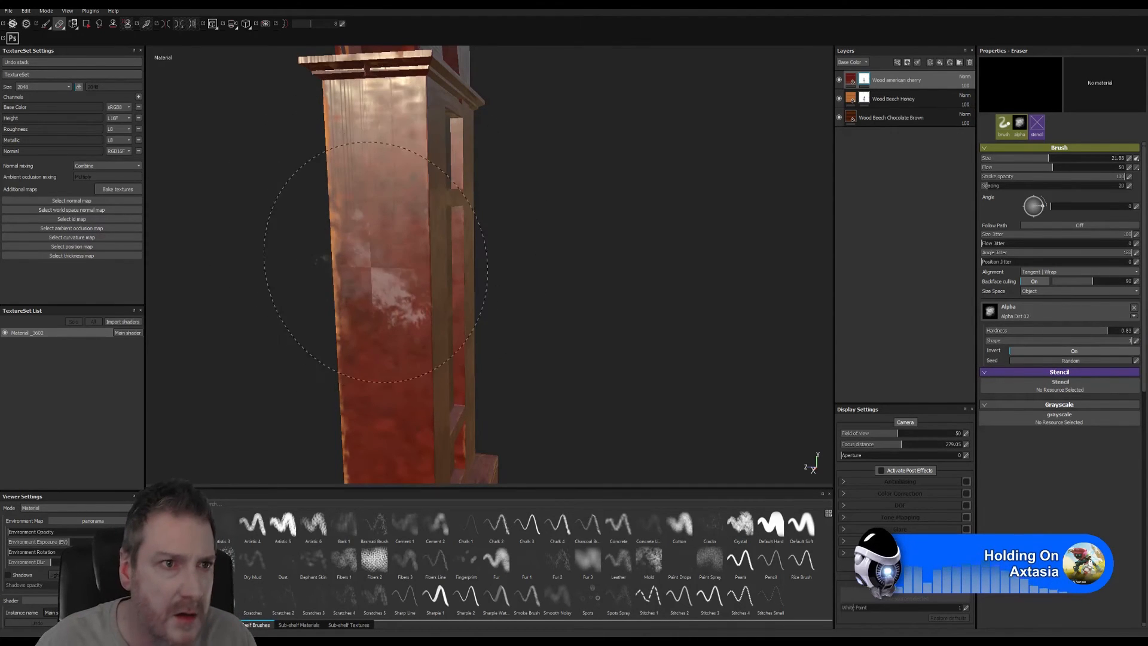
pyautogui.press('[')
pyautogui.press('[')
pyautogui.press('[')
pyautogui.press('[')
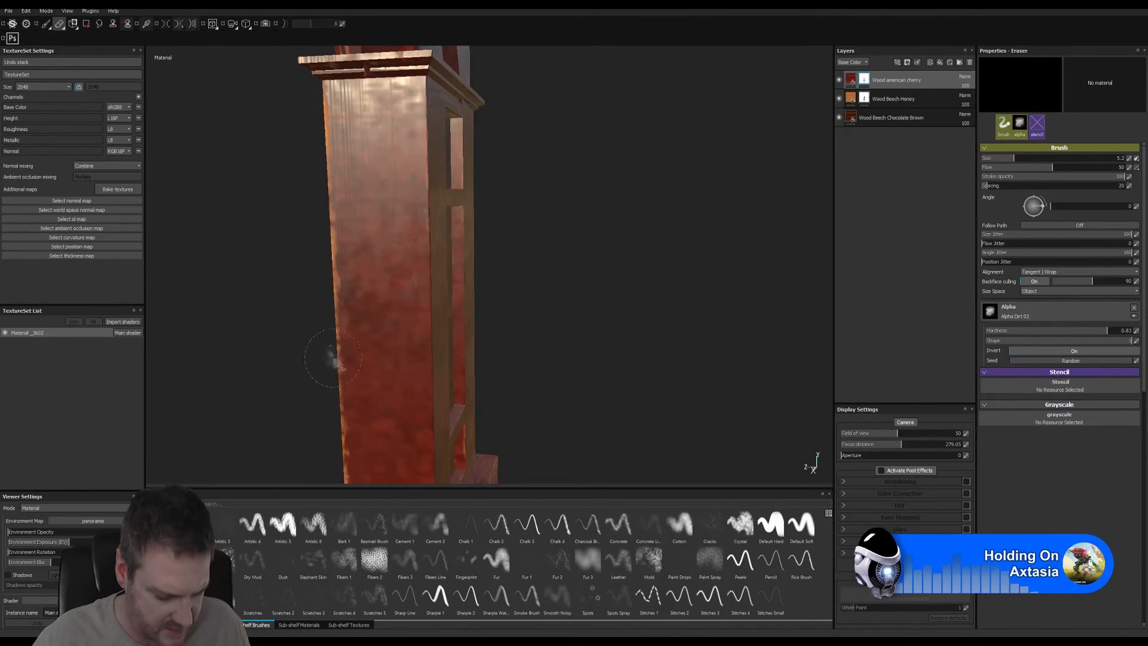
pyautogui.moveTo(321, 336)
pyautogui.keyDown('alt'); pyautogui.mouseDown()
pyautogui.moveTo(616, 312)
pyautogui.moveTo(500, 333)
pyautogui.moveTo(405, 377)
pyautogui.moveTo(477, 367)
pyautogui.moveTo(182, 335)
pyautogui.moveTo(402, 179)
pyautogui.mouseUp(); pyautogui.keyUp('alt')
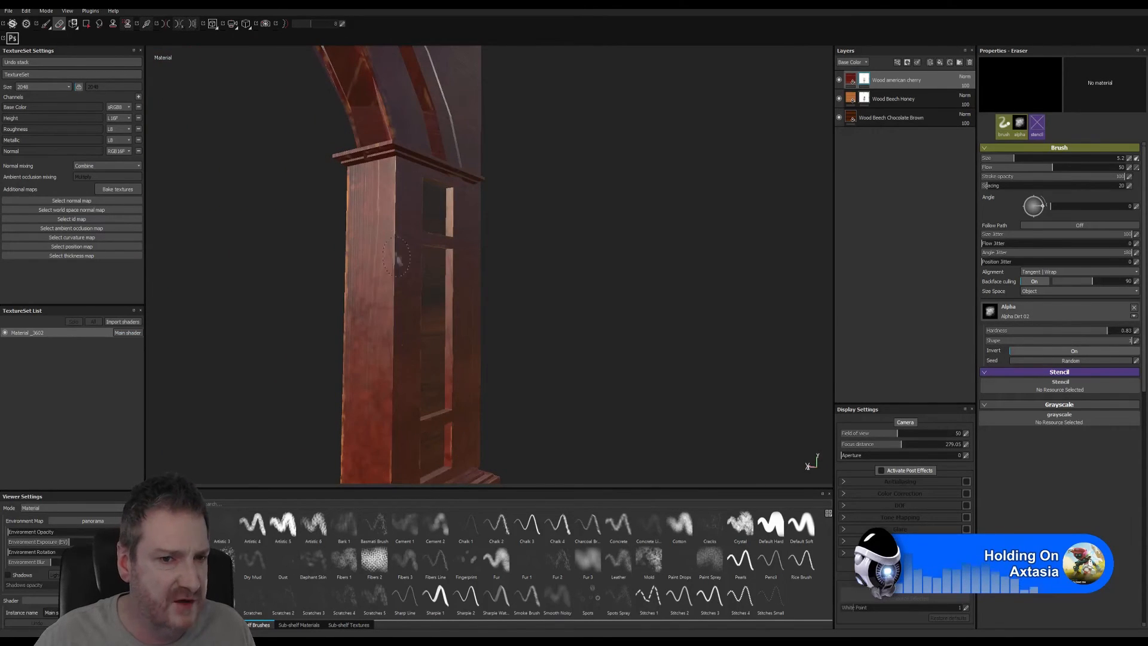
pyautogui.moveTo(307, 349)
pyautogui.keyDown('alt'); pyautogui.mouseDown()
pyautogui.moveTo(318, 334)
pyautogui.moveTo(559, 297)
pyautogui.moveTo(341, 372)
pyautogui.moveTo(358, 256)
pyautogui.mouseUp(); pyautogui.keyUp('alt')
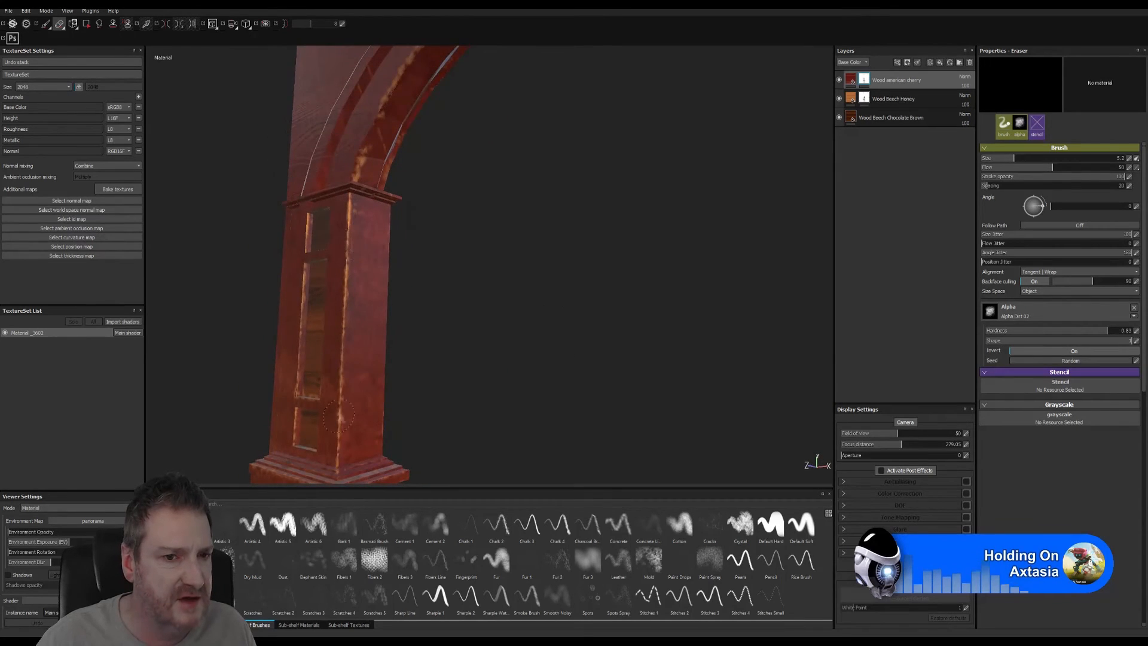
pyautogui.moveTo(493, 317)
pyautogui.keyDown('alt'); pyautogui.mouseDown()
pyautogui.moveTo(430, 333)
pyautogui.moveTo(200, 333)
pyautogui.moveTo(479, 243)
pyautogui.moveTo(440, 211)
pyautogui.mouseUp(); pyautogui.keyUp('alt')
pyautogui.keyDown('alt'); pyautogui.moveTo(520, 197); pyautogui.dragTo(247, 119); pyautogui.keyUp('alt')
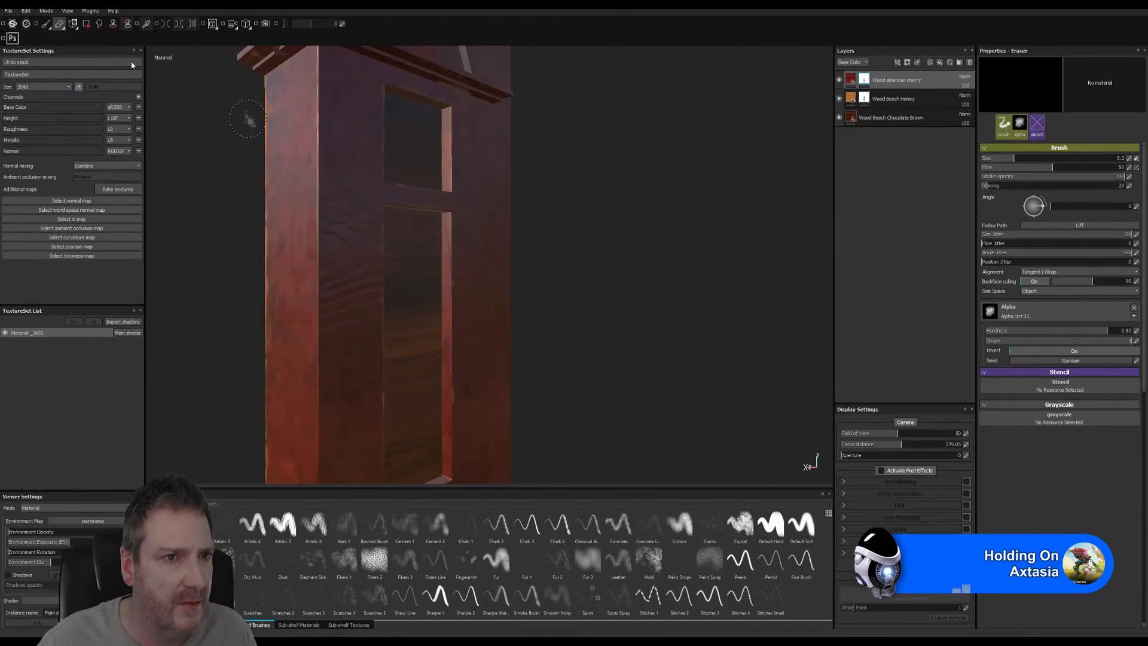
# - Paint dirt-brush wear at size 0.79 along the upper part of the pillar's front corner edge, starting below the capital
pyautogui.click(46, 25)
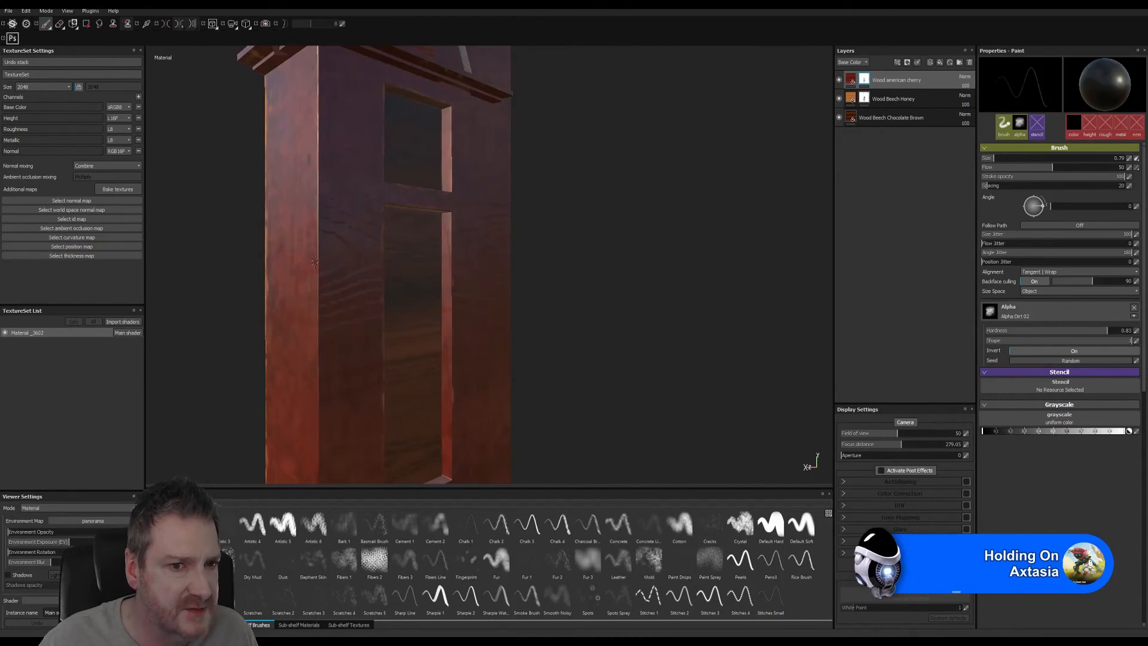
pyautogui.keyDown('alt'); pyautogui.moveTo(397, 203); pyautogui.dragTo(530, 195, button='right'); pyautogui.keyUp('alt')
pyautogui.keyDown('alt'); pyautogui.moveTo(530, 195); pyautogui.dragTo(312, 111); pyautogui.keyUp('alt')
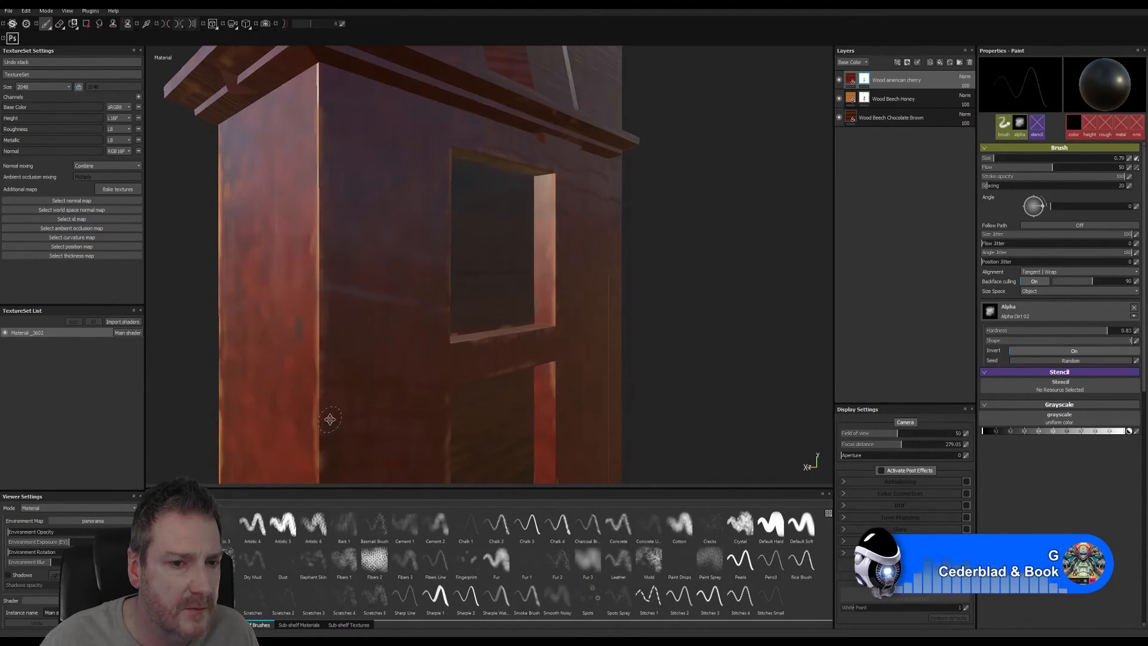
pyautogui.keyDown('alt'); pyautogui.moveTo(330, 419); pyautogui.dragTo(307, 100, button='middle'); pyautogui.keyUp('alt')
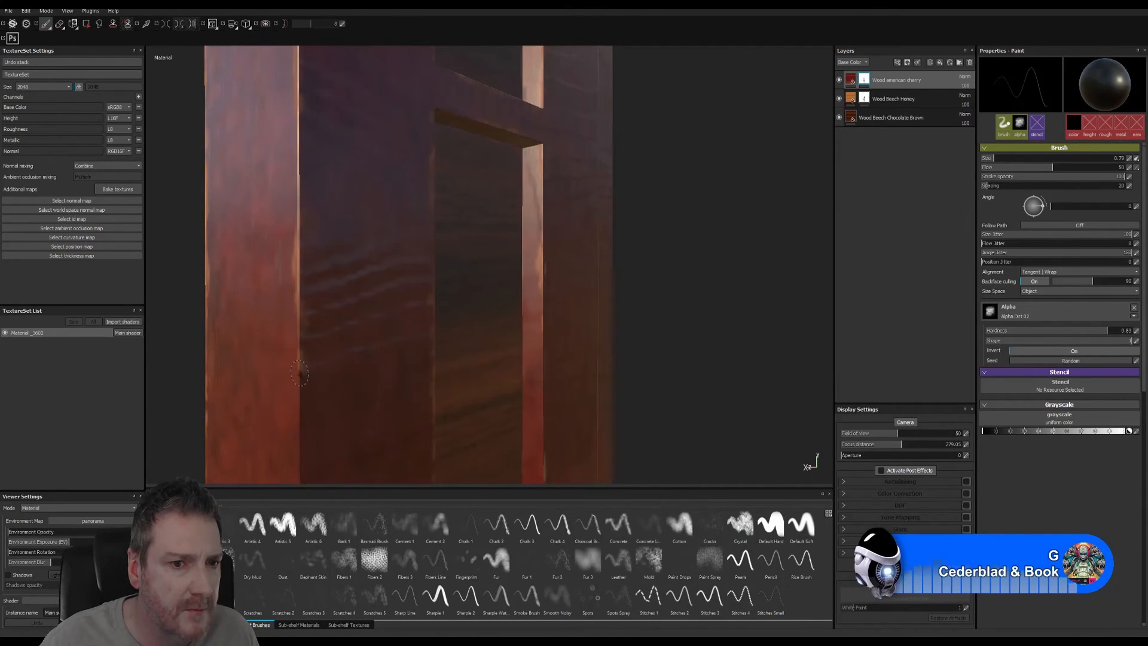
# - Continue the painted dirt-brush wear down the lower part of the front corner edge to the base steps
pyautogui.moveTo(367, 349)
pyautogui.keyDown('alt'); pyautogui.mouseDown()
pyautogui.moveTo(249, 333)
pyautogui.moveTo(304, 350)
pyautogui.moveTo(322, 190)
pyautogui.mouseUp(); pyautogui.keyUp('alt')
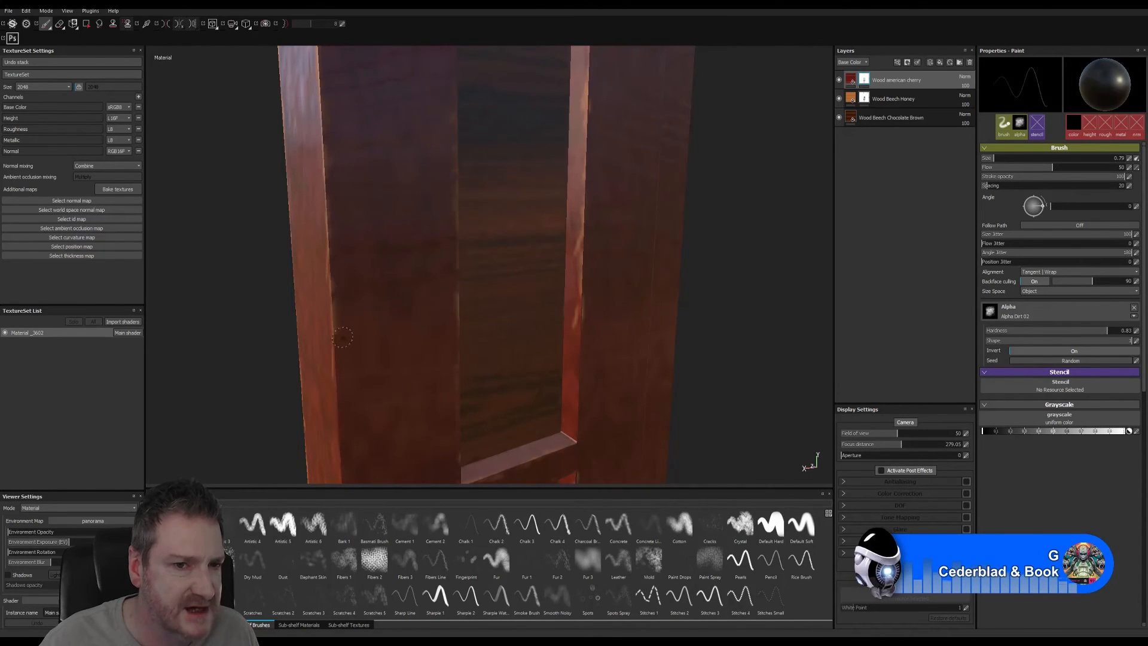
pyautogui.keyDown('alt'); pyautogui.moveTo(342, 338); pyautogui.dragTo(369, 184, button='middle'); pyautogui.keyUp('alt')
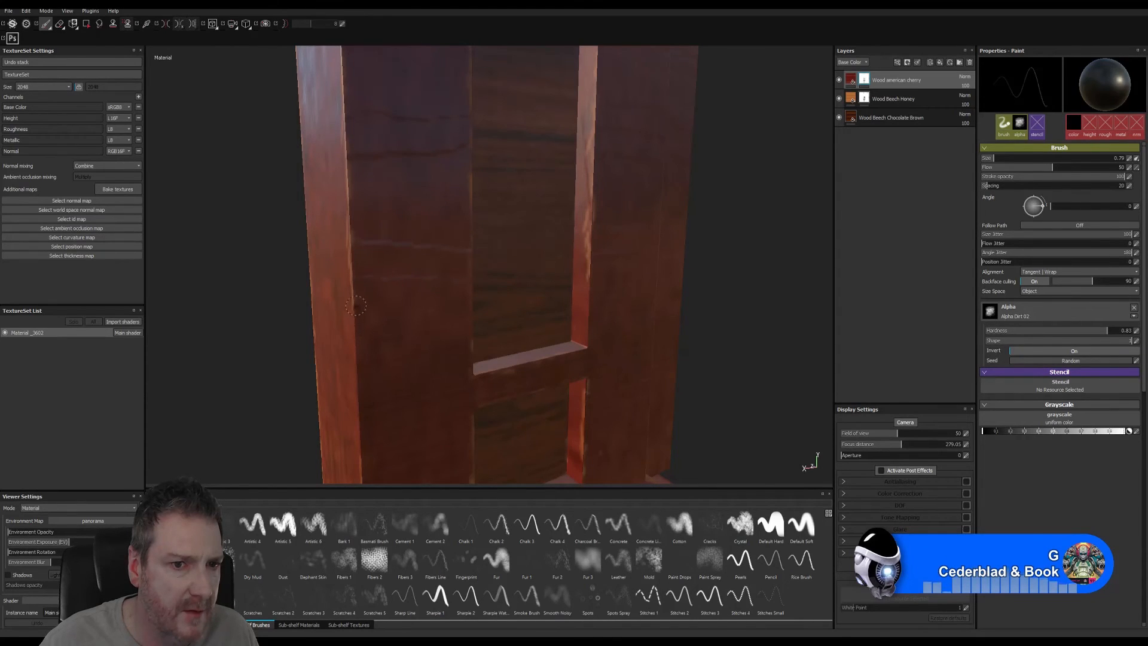
pyautogui.keyDown('alt'); pyautogui.moveTo(351, 322); pyautogui.dragTo(814, 286, button='right'); pyautogui.keyUp('alt')
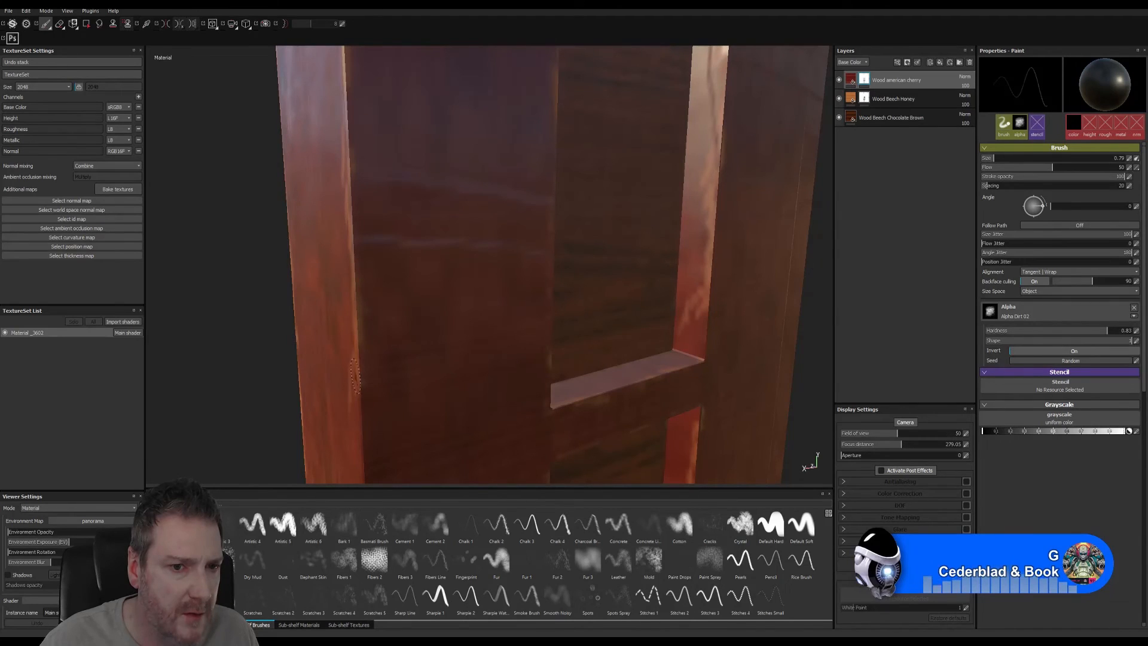
pyautogui.moveTo(366, 430)
pyautogui.keyDown('alt'); pyautogui.mouseDown()
pyautogui.moveTo(366, 195)
pyautogui.moveTo(328, 236)
pyautogui.mouseUp(); pyautogui.keyUp('alt')
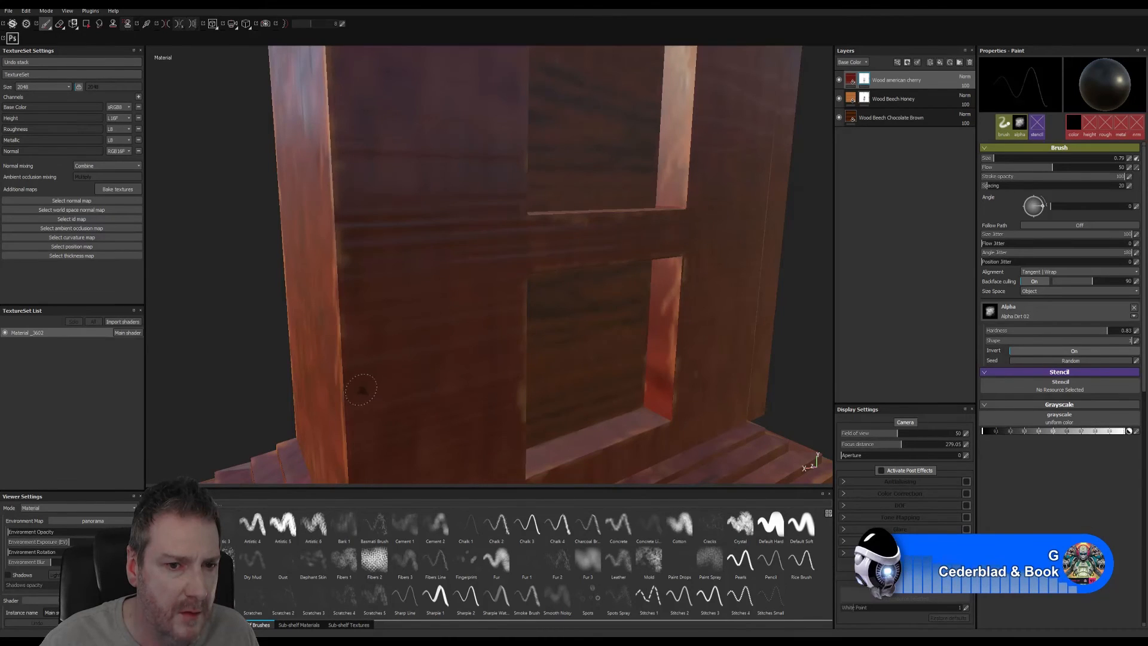
pyautogui.keyDown('alt'); pyautogui.moveTo(359, 385); pyautogui.dragTo(343, 163); pyautogui.keyUp('alt')
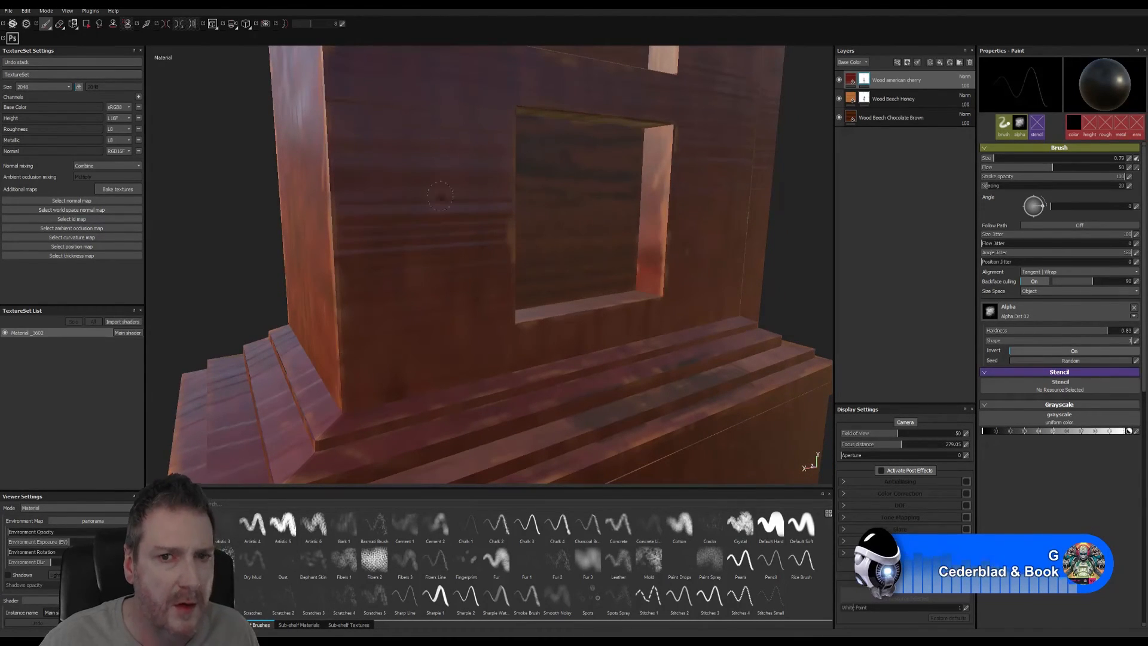
# - Switch to the eraser at size 2.2 and thin the wear along the lower part of the small recess's inner vertical edge
pyautogui.keyDown('alt'); pyautogui.moveTo(430, 233); pyautogui.dragTo(290, 303, button='middle'); pyautogui.keyUp('alt')
pyautogui.scroll(2, 514, 252)
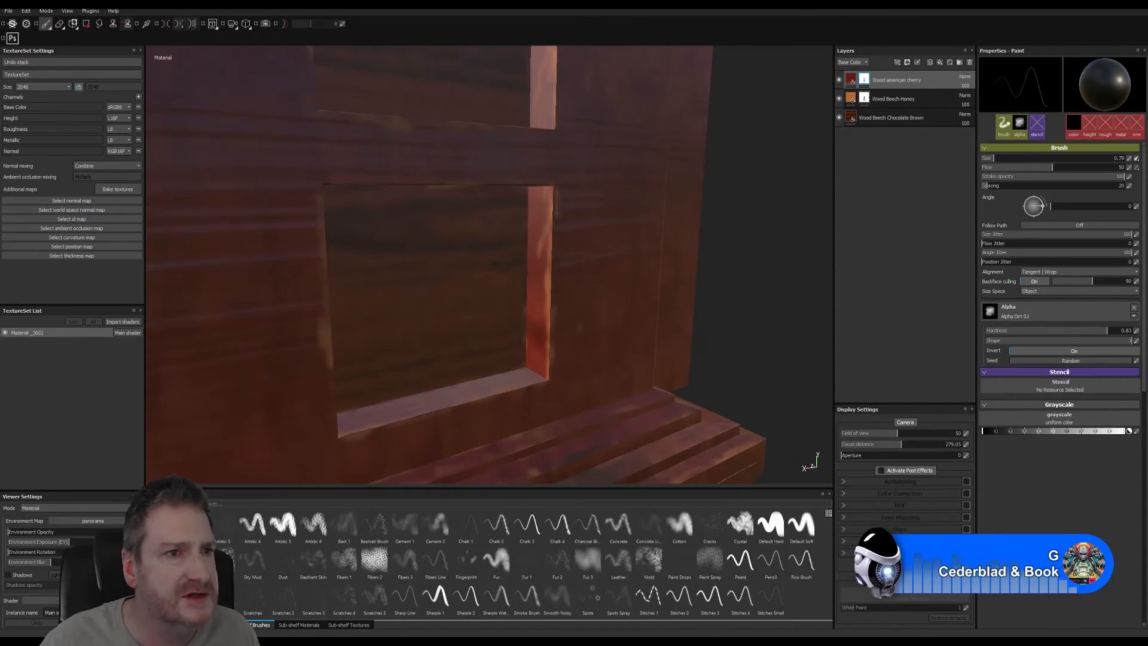
pyautogui.click(59, 24)
pyautogui.moveTo(529, 258); pyautogui.dragTo(501, 254)
pyautogui.keyDown('ctrl'); pyautogui.moveTo(501, 254); pyautogui.dragTo(498, 254, button='right'); pyautogui.keyUp('ctrl')
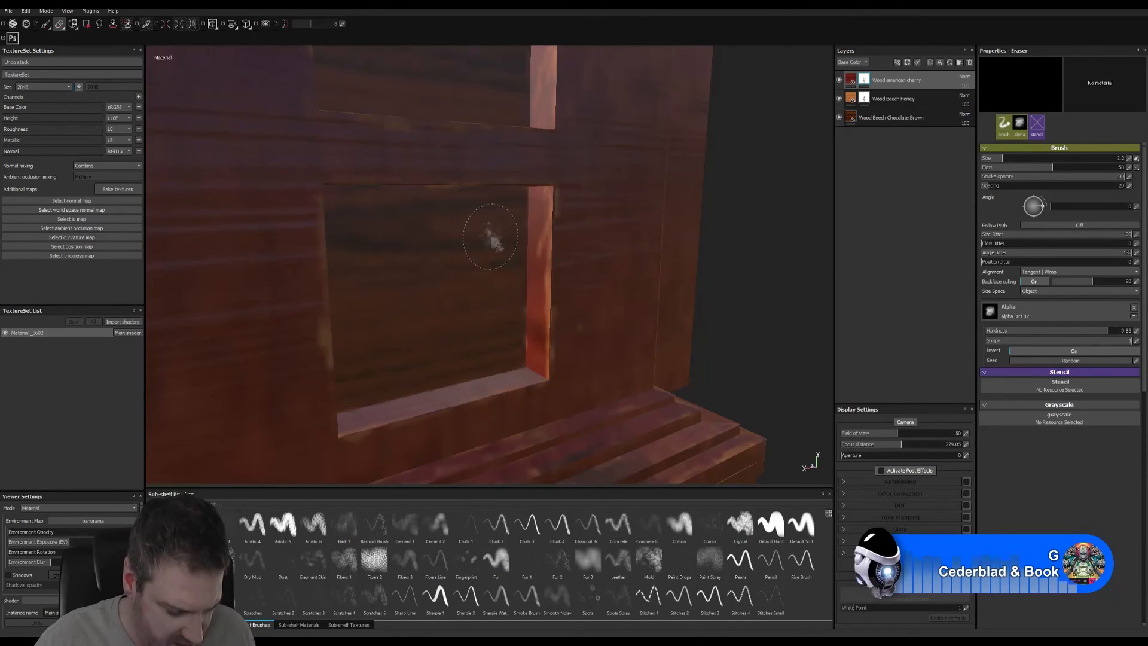
pyautogui.moveTo(486, 227)
pyautogui.keyDown('alt'); pyautogui.mouseDown()
pyautogui.moveTo(672, 253)
pyautogui.moveTo(553, 257)
pyautogui.mouseUp(); pyautogui.keyUp('alt')
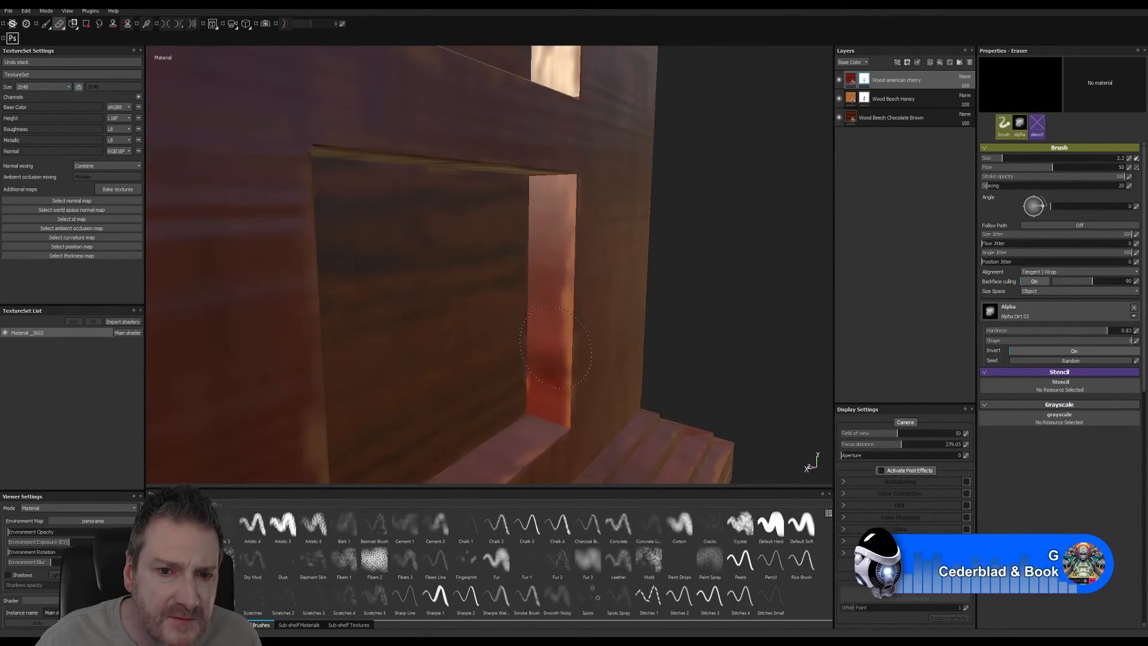
pyautogui.keyDown('alt'); pyautogui.moveTo(579, 211); pyautogui.dragTo(522, 561, button='right'); pyautogui.keyUp('alt')
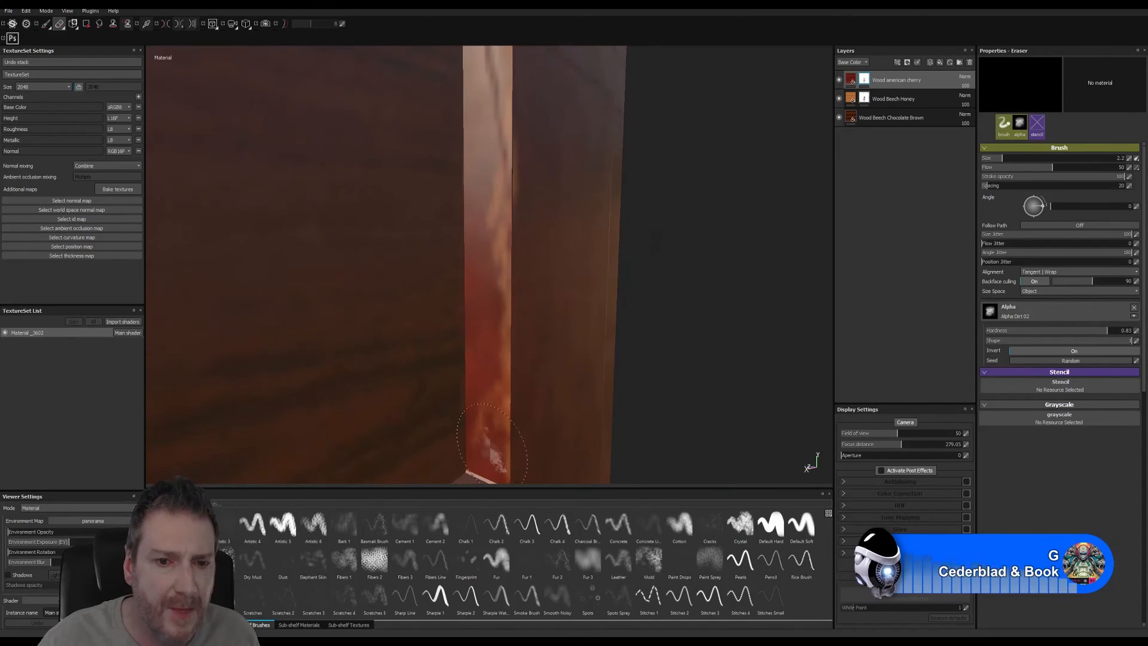
pyautogui.moveTo(491, 444); pyautogui.dragTo(482, 426)
pyautogui.keyDown('alt'); pyautogui.moveTo(512, 311); pyautogui.dragTo(513, 426, button='middle'); pyautogui.keyUp('alt')
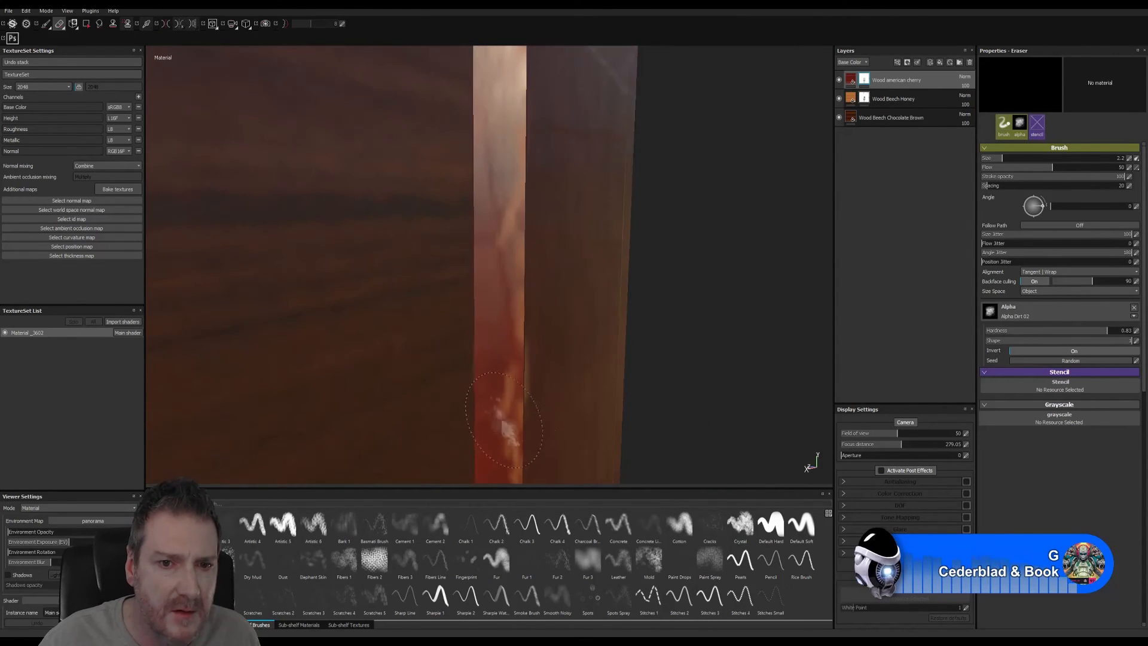
pyautogui.moveTo(506, 416); pyautogui.dragTo(501, 389)
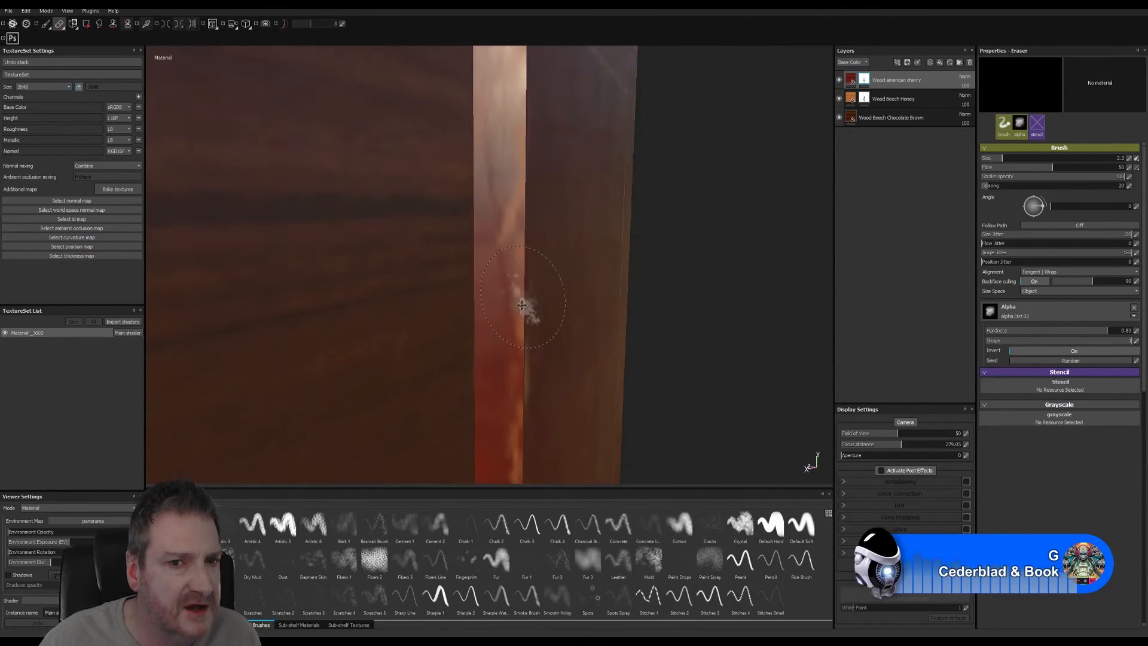
# - Continue thinning the wear up the recess's inner vertical edge to its top corner with the dirt eraser
pyautogui.keyDown('alt'); pyautogui.moveTo(522, 305); pyautogui.dragTo(521, 415, button='middle'); pyautogui.keyUp('alt')
pyautogui.moveTo(502, 376); pyautogui.dragTo(505, 344)
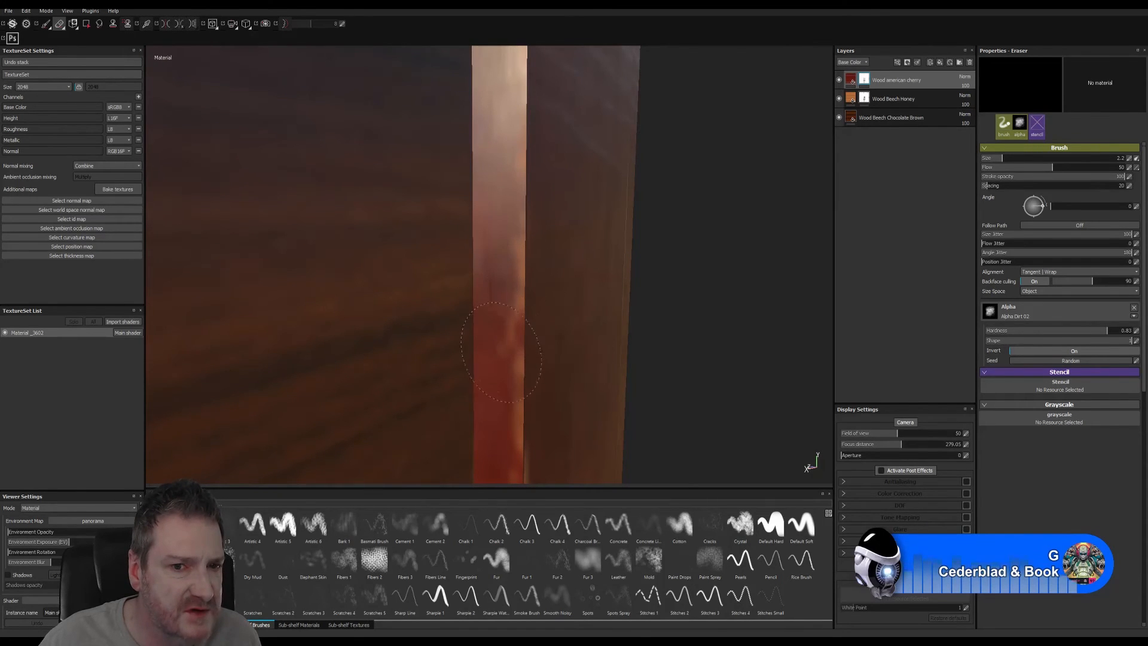
pyautogui.keyDown('alt'); pyautogui.moveTo(506, 332); pyautogui.dragTo(559, 320, button='middle'); pyautogui.keyUp('alt')
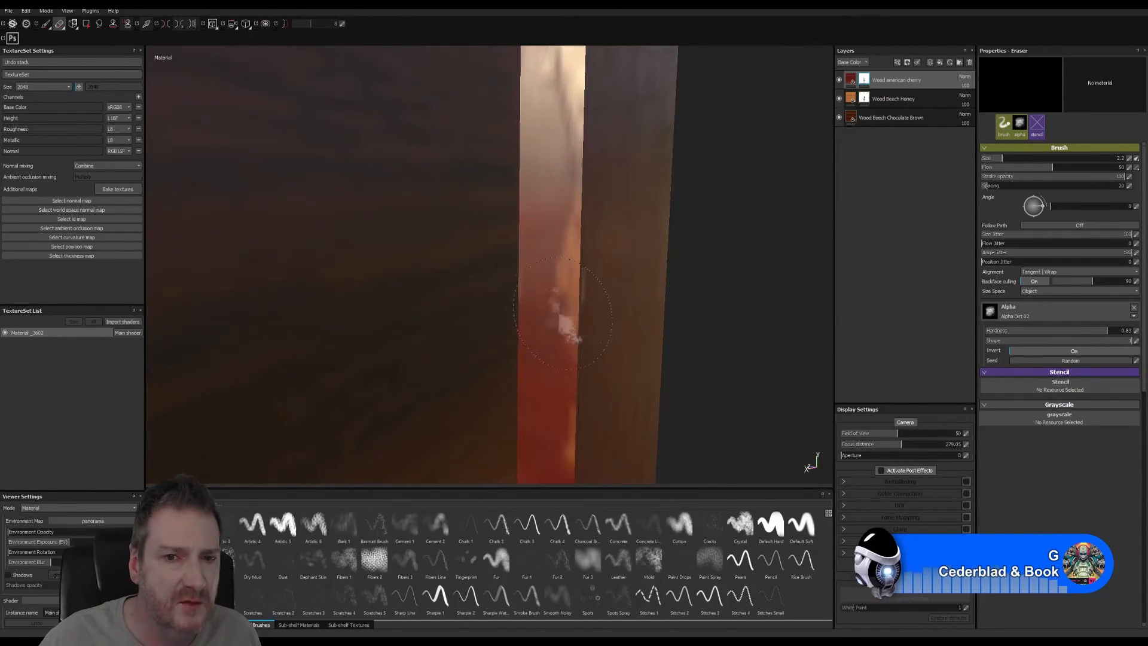
pyautogui.moveTo(563, 274); pyautogui.dragTo(574, 179)
pyautogui.keyDown('alt'); pyautogui.moveTo(574, 174); pyautogui.dragTo(557, 463, button='middle'); pyautogui.keyUp('alt')
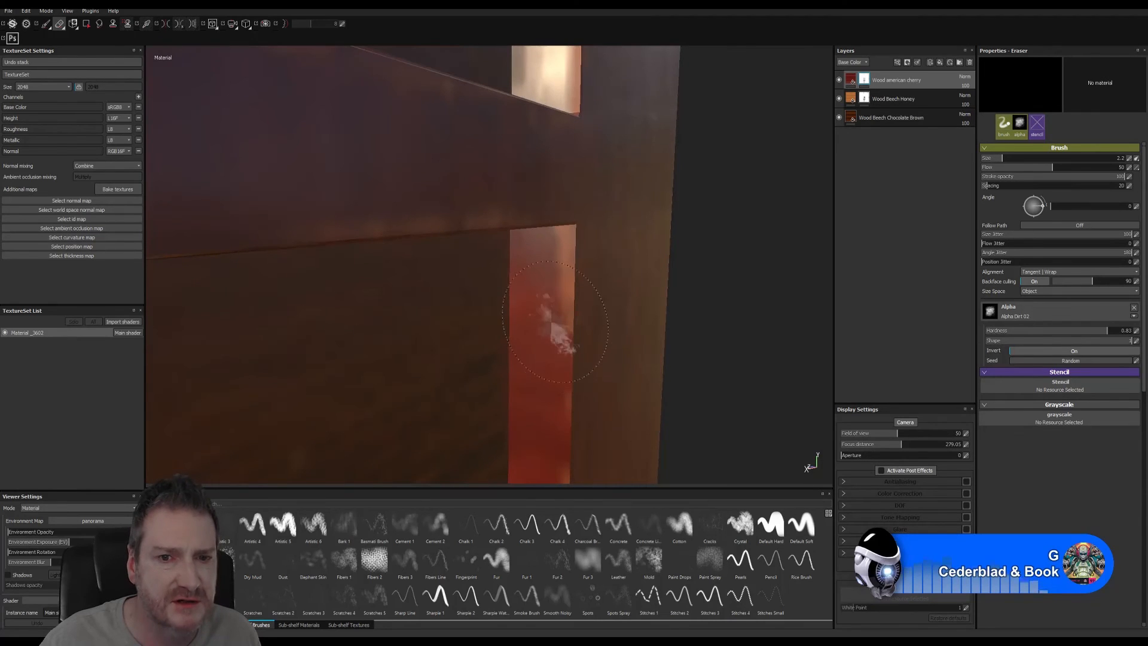
pyautogui.moveTo(562, 335)
pyautogui.mouseDown()
pyautogui.moveTo(555, 285)
pyautogui.moveTo(527, 258)
pyautogui.moveTo(553, 287)
pyautogui.mouseUp()
pyautogui.moveTo(553, 288)
pyautogui.keyDown('alt'); pyautogui.mouseDown(button='middle')
pyautogui.moveTo(558, 380)
pyautogui.moveTo(588, 149)
pyautogui.moveTo(569, 274)
pyautogui.mouseUp(button='middle'); pyautogui.keyUp('alt')
# - Switch the eraser to the Default Hard brush at size 0.32 and clean the dark spot off the recess's inner side face
pyautogui.keyDown('alt'); pyautogui.moveTo(569, 273); pyautogui.dragTo(751, 316, button='right'); pyautogui.keyUp('alt')
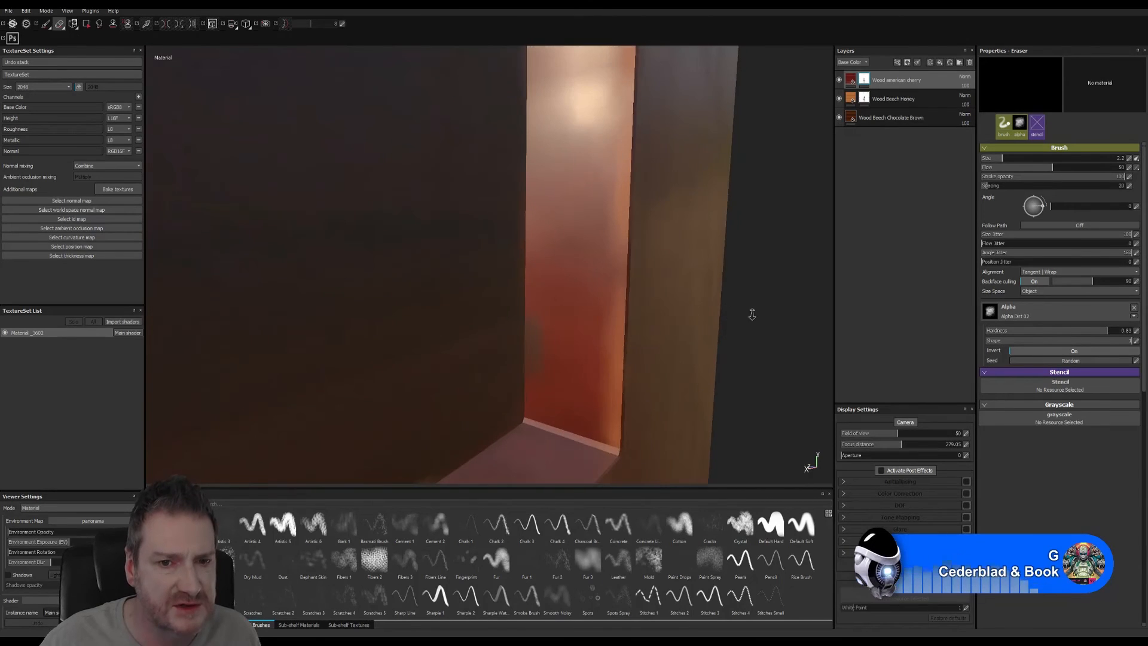
pyautogui.click(771, 525)
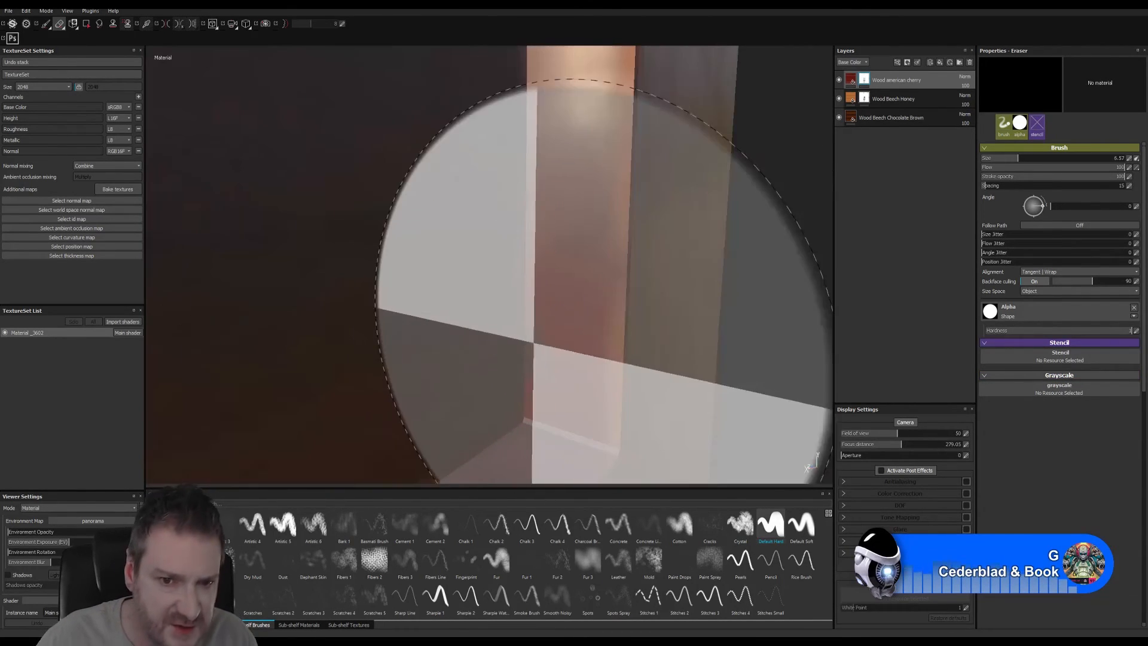
pyautogui.moveTo(1018, 158); pyautogui.dragTo(987, 158)
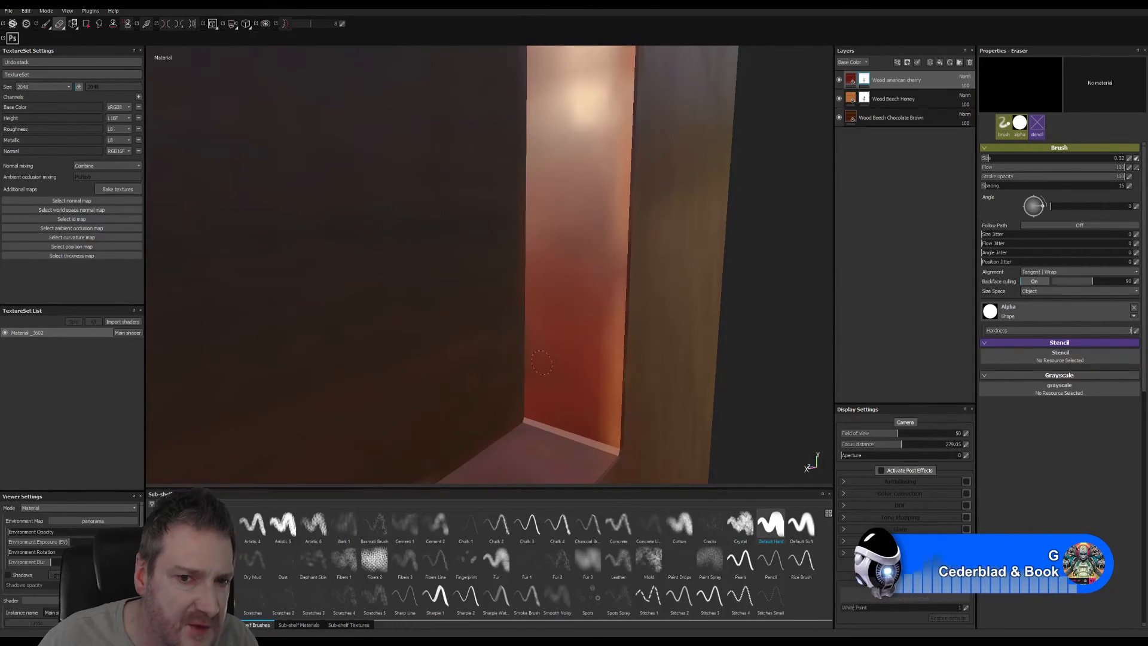
# - Examine the worn corner edges and recessed panels on the front and side faces of the pillar
pyautogui.keyDown('alt'); pyautogui.moveTo(546, 290); pyautogui.dragTo(171, 384); pyautogui.keyUp('alt')
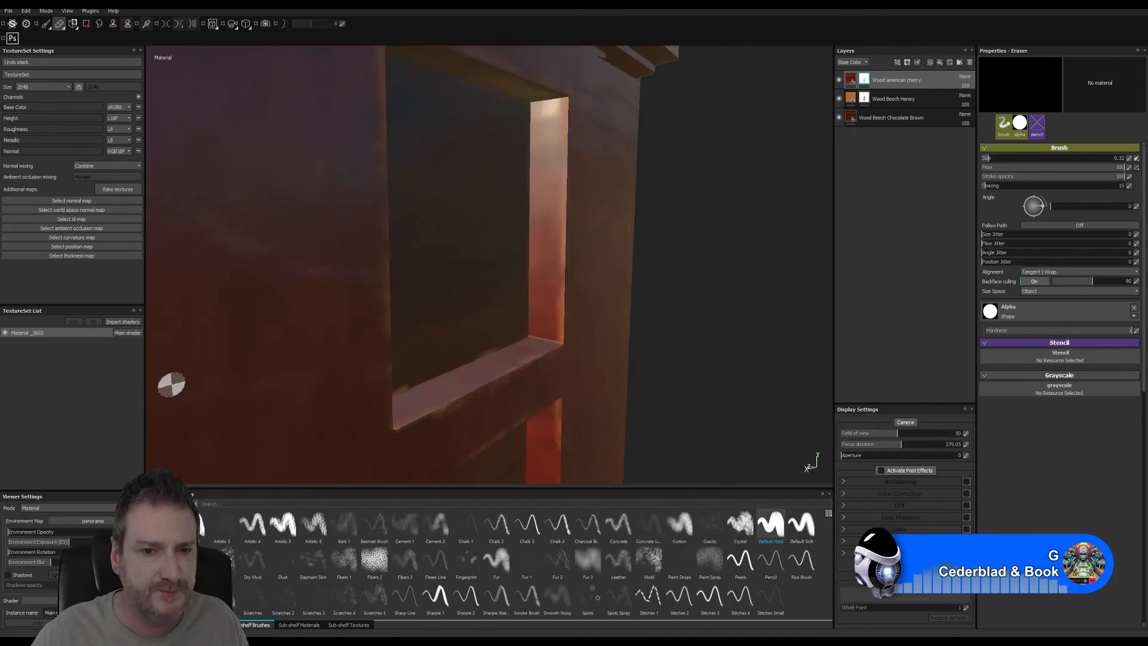
pyautogui.keyDown('alt'); pyautogui.moveTo(483, 277); pyautogui.dragTo(210, 378, button='right'); pyautogui.keyUp('alt')
pyautogui.keyDown('alt'); pyautogui.moveTo(510, 305); pyautogui.dragTo(285, 369, button='right'); pyautogui.keyUp('alt')
pyautogui.keyDown('alt'); pyautogui.moveTo(465, 313); pyautogui.dragTo(323, 371, button='right'); pyautogui.keyUp('alt')
pyautogui.moveTo(479, 353)
pyautogui.keyDown('alt'); pyautogui.mouseDown(button='right')
pyautogui.moveTo(457, 385)
pyautogui.moveTo(461, 185)
pyautogui.moveTo(406, 341)
pyautogui.moveTo(418, 371)
pyautogui.moveTo(779, 459)
pyautogui.mouseUp(button='right'); pyautogui.keyUp('alt')
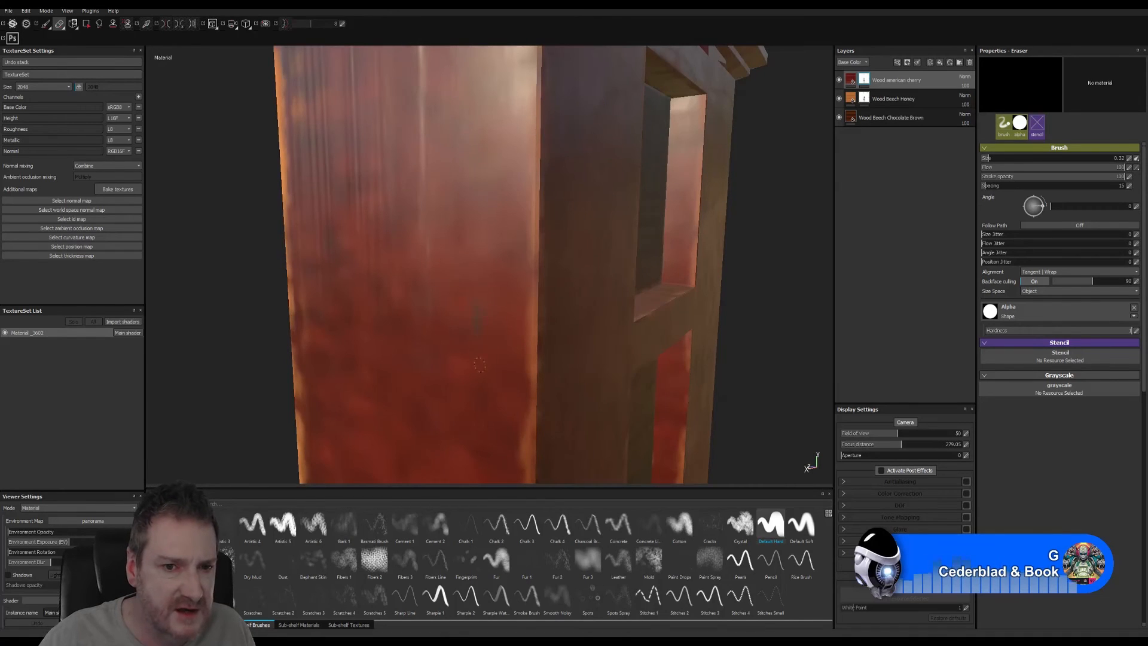
pyautogui.moveTo(539, 295)
pyautogui.keyDown('alt'); pyautogui.mouseDown(button='right')
pyautogui.moveTo(558, 334)
pyautogui.moveTo(445, 283)
pyautogui.moveTo(747, 230)
pyautogui.mouseUp(button='right'); pyautogui.keyUp('alt')
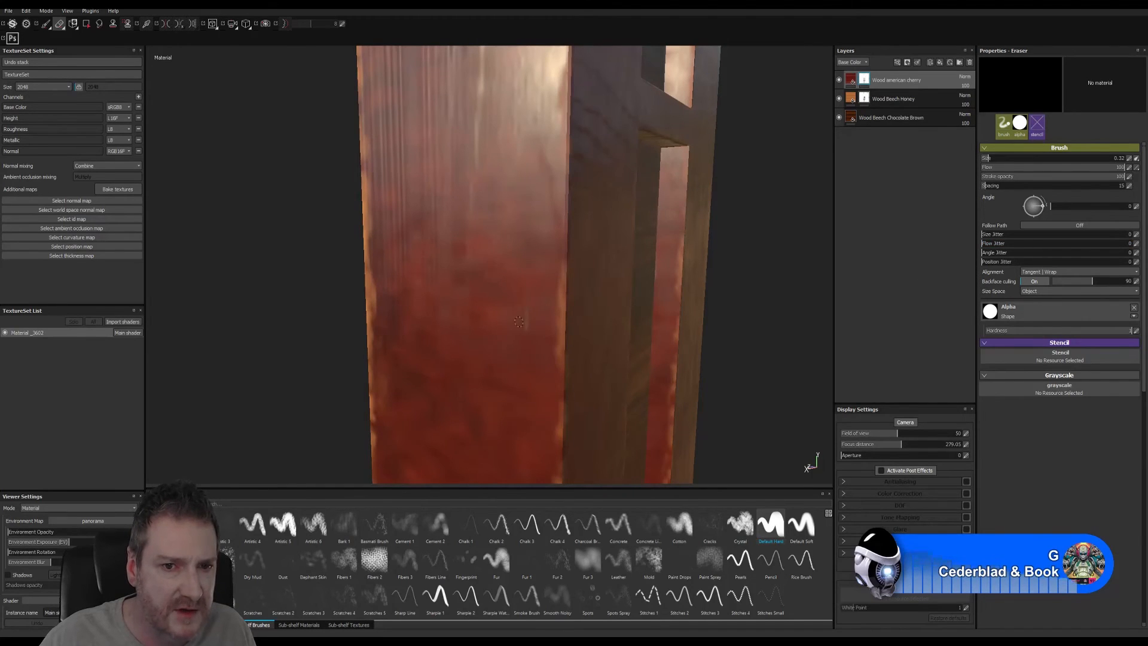
pyautogui.keyDown('alt'); pyautogui.moveTo(525, 395); pyautogui.dragTo(559, 406); pyautogui.keyUp('alt')
pyautogui.keyDown('alt'); pyautogui.moveTo(537, 106); pyautogui.dragTo(564, 228, button='right'); pyautogui.keyUp('alt')
pyautogui.keyDown('alt'); pyautogui.moveTo(569, 327); pyautogui.dragTo(565, 304); pyautogui.keyUp('alt')
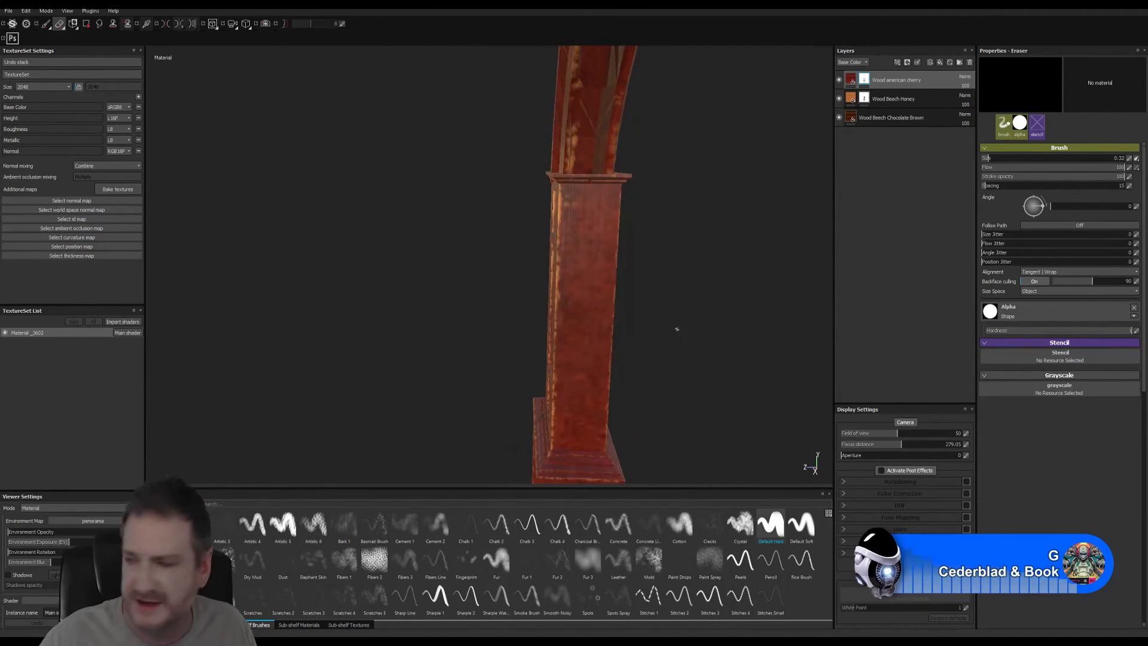
pyautogui.keyDown('alt'); pyautogui.moveTo(684, 355); pyautogui.dragTo(514, 328); pyautogui.keyUp('alt')
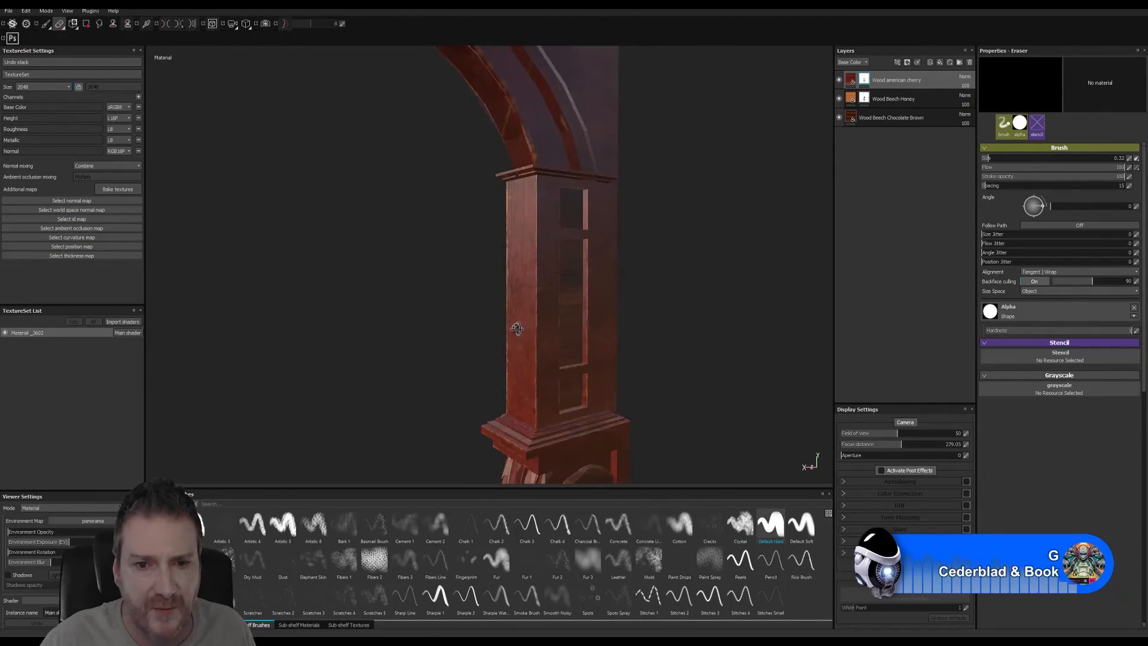
# - Inspect the carved scroll legs, the arch moulding and both pillars from several angles for consistent wear
pyautogui.keyDown('alt'); pyautogui.moveTo(514, 365); pyautogui.dragTo(562, 224, button='middle'); pyautogui.keyUp('alt')
pyautogui.keyDown('alt'); pyautogui.moveTo(562, 288); pyautogui.dragTo(631, 309); pyautogui.keyUp('alt')
pyautogui.keyDown('alt'); pyautogui.moveTo(630, 308); pyautogui.dragTo(394, 371, button='right'); pyautogui.keyUp('alt')
pyautogui.keyDown('alt'); pyautogui.moveTo(394, 371); pyautogui.dragTo(493, 359); pyautogui.keyUp('alt')
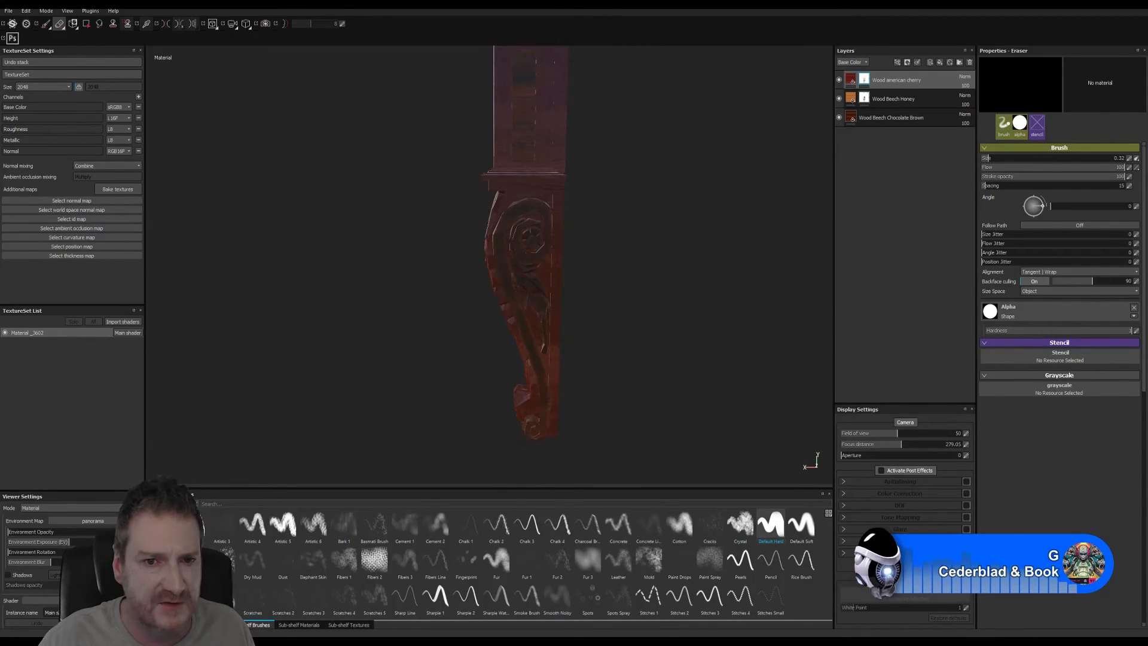
pyautogui.keyDown('alt'); pyautogui.moveTo(443, 285); pyautogui.dragTo(522, 156); pyautogui.keyUp('alt')
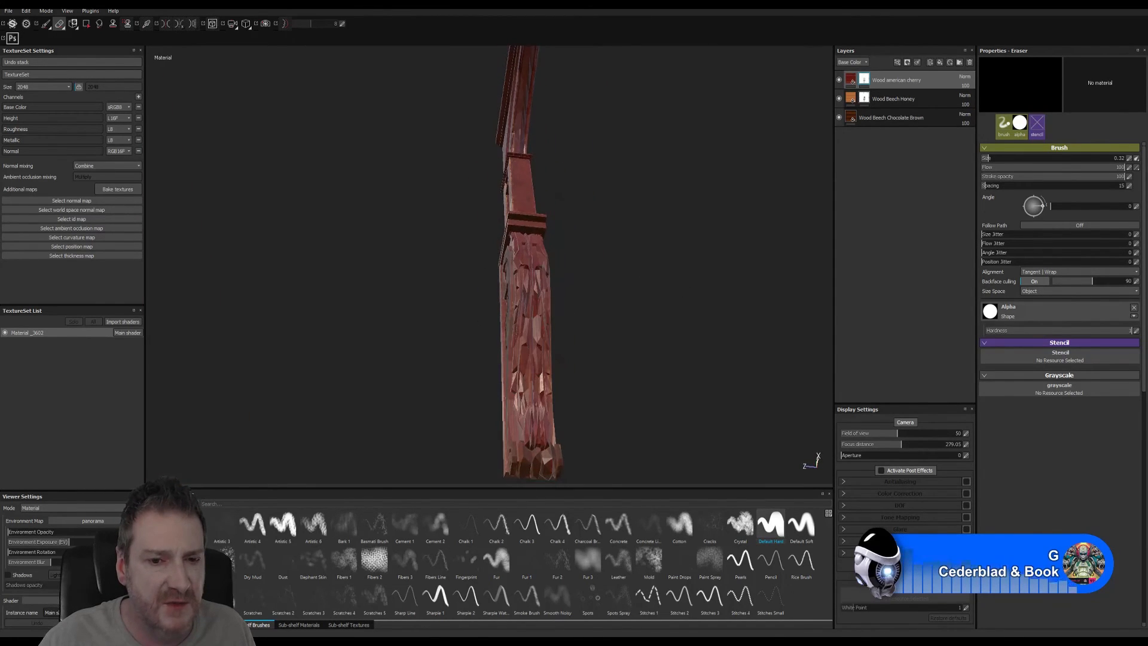
pyautogui.keyDown('alt'); pyautogui.moveTo(610, 397); pyautogui.dragTo(717, 376); pyautogui.keyUp('alt')
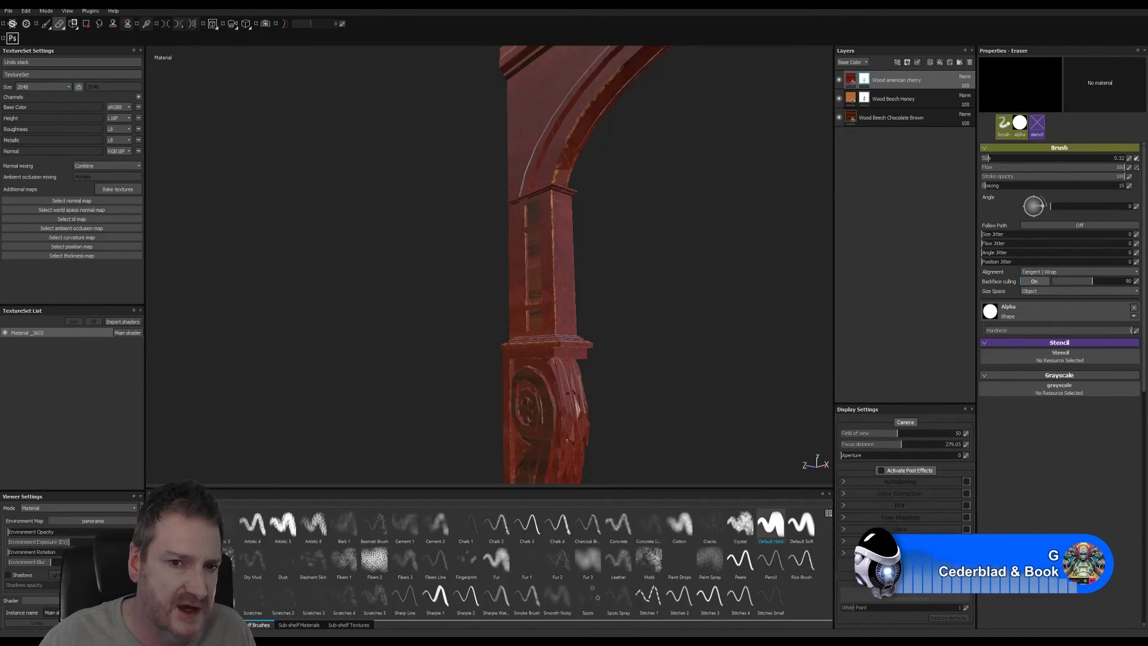
pyautogui.keyDown('alt'); pyautogui.moveTo(512, 270); pyautogui.dragTo(628, 425, button='right'); pyautogui.keyUp('alt')
pyautogui.keyDown('alt'); pyautogui.moveTo(628, 424); pyautogui.dragTo(609, 471, button='middle'); pyautogui.keyUp('alt')
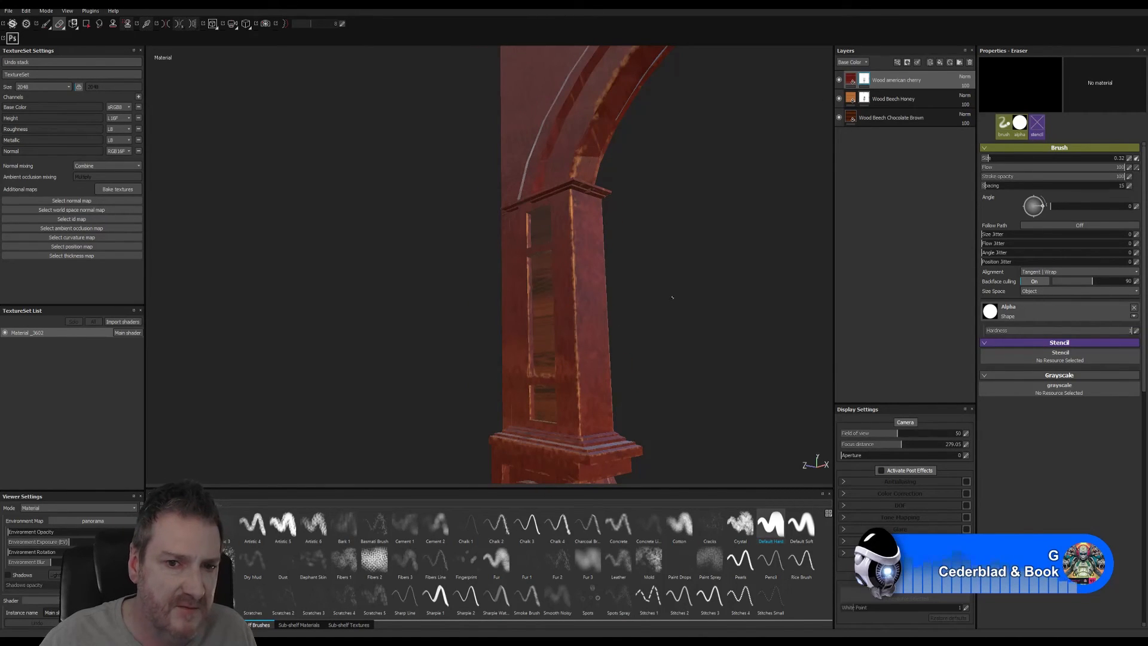
pyautogui.keyDown('alt'); pyautogui.moveTo(672, 298); pyautogui.dragTo(328, 320); pyautogui.keyUp('alt')
pyautogui.keyDown('alt'); pyautogui.moveTo(347, 341); pyautogui.dragTo(402, 226, button='middle'); pyautogui.keyUp('alt')
pyautogui.moveTo(439, 316)
pyautogui.keyDown('alt'); pyautogui.mouseDown(button='right')
pyautogui.moveTo(464, 297)
pyautogui.moveTo(433, 335)
pyautogui.mouseUp(button='right'); pyautogui.keyUp('alt')
pyautogui.keyDown('alt'); pyautogui.moveTo(444, 336); pyautogui.dragTo(580, 263, button='middle'); pyautogui.keyUp('alt')
pyautogui.keyDown('alt'); pyautogui.moveTo(500, 303); pyautogui.dragTo(326, 412, button='right'); pyautogui.keyUp('alt')
pyautogui.keyDown('alt'); pyautogui.moveTo(383, 419); pyautogui.dragTo(390, 240, button='middle'); pyautogui.keyUp('alt')
pyautogui.keyDown('alt'); pyautogui.moveTo(478, 352); pyautogui.dragTo(897, 370); pyautogui.keyUp('alt')
pyautogui.keyDown('alt'); pyautogui.moveTo(653, 336); pyautogui.dragTo(344, 266, button='middle'); pyautogui.keyUp('alt')
pyautogui.keyDown('alt'); pyautogui.moveTo(440, 308); pyautogui.dragTo(392, 342, button='right'); pyautogui.keyUp('alt')
pyautogui.keyDown('alt'); pyautogui.moveTo(622, 335); pyautogui.dragTo(486, 303, button='middle'); pyautogui.keyUp('alt')
pyautogui.keyDown('alt'); pyautogui.moveTo(496, 283); pyautogui.dragTo(458, 279); pyautogui.keyUp('alt')
pyautogui.keyDown('alt'); pyautogui.moveTo(459, 279); pyautogui.dragTo(454, 303, button='middle'); pyautogui.keyUp('alt')
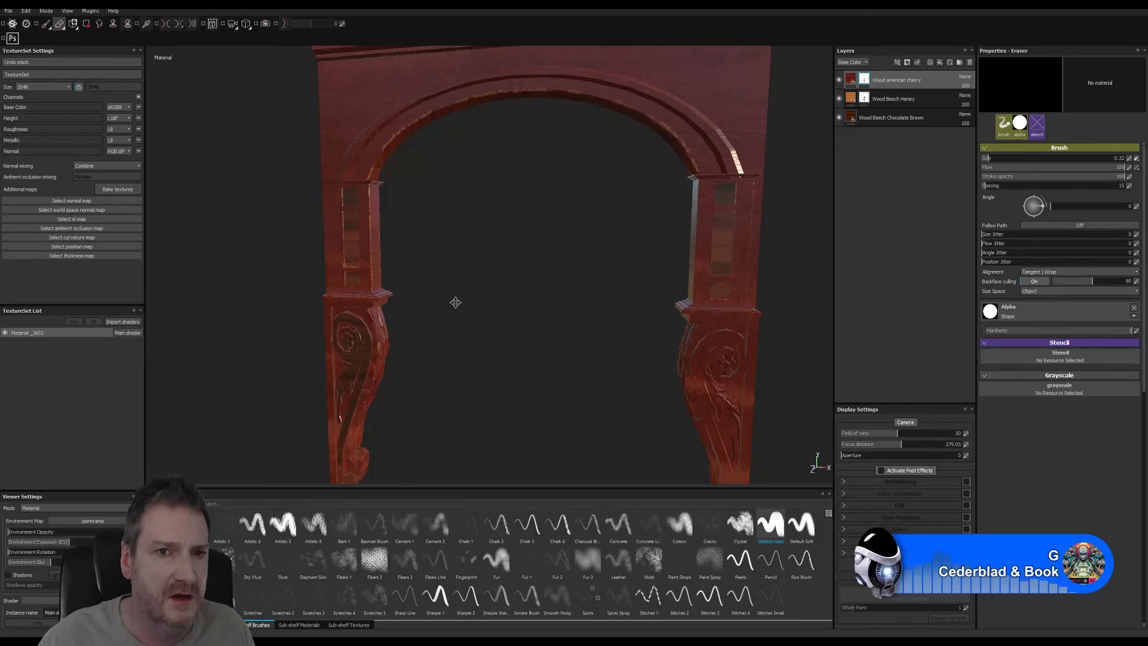
# - Save the project
pyautogui.click(9, 10)
pyautogui.click(24, 72)
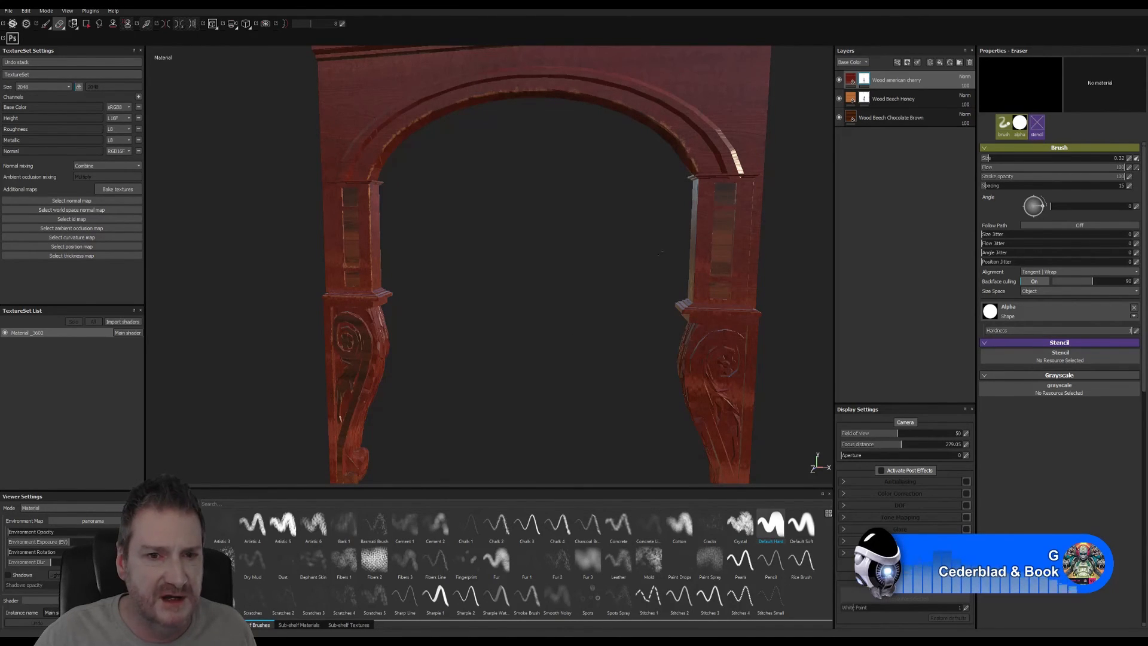
# - At the other pillar's top recess, select the Wood Beech Honey mask and hide the Wood american cherry layer
pyautogui.keyDown('alt'); pyautogui.moveTo(610, 267); pyautogui.dragTo(372, 314, button='middle'); pyautogui.keyUp('alt')
pyautogui.keyDown('alt'); pyautogui.moveTo(458, 317); pyautogui.dragTo(796, 248, button='right'); pyautogui.keyUp('alt')
pyautogui.scroll(2, 470, 229)
pyautogui.moveTo(469, 228)
pyautogui.keyDown('alt'); pyautogui.mouseDown()
pyautogui.moveTo(433, 235)
pyautogui.moveTo(484, 244)
pyautogui.mouseUp(); pyautogui.keyUp('alt')
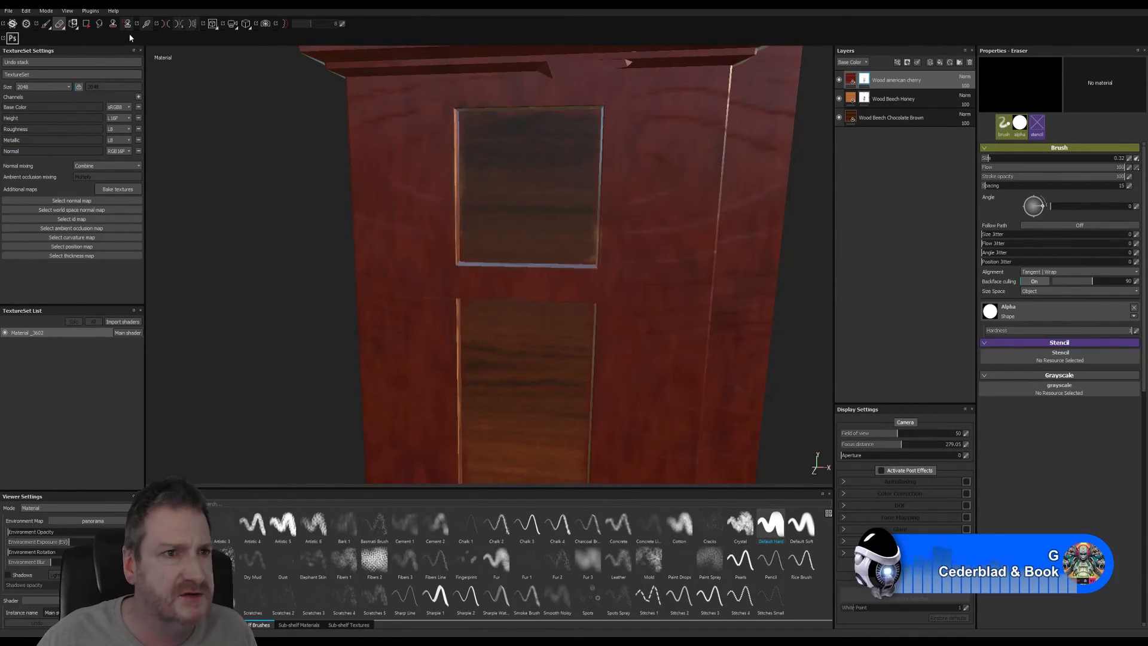
pyautogui.click(46, 24)
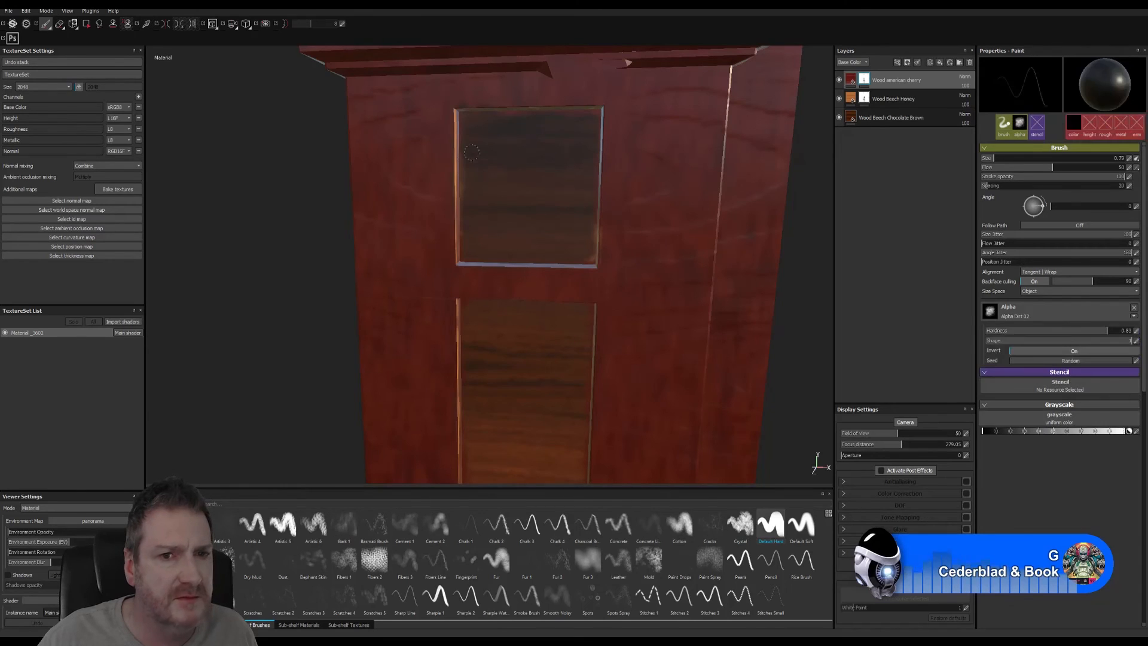
pyautogui.keyDown('alt'); pyautogui.moveTo(446, 124); pyautogui.dragTo(568, 167, button='right'); pyautogui.keyUp('alt')
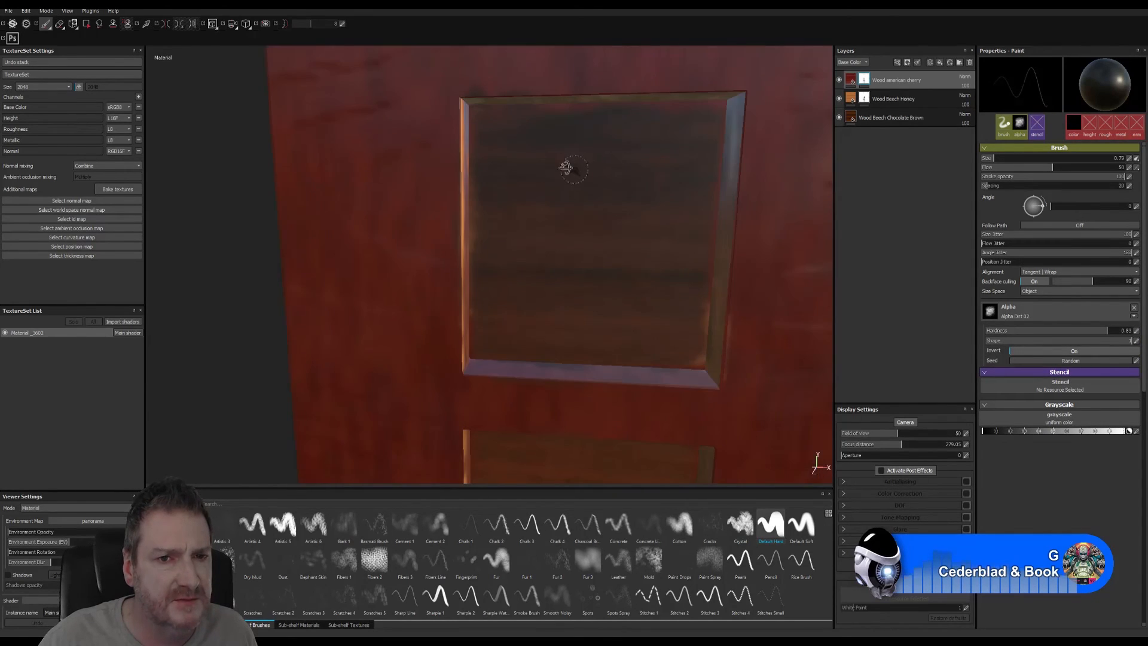
pyautogui.keyDown('alt'); pyautogui.moveTo(569, 167); pyautogui.dragTo(518, 162); pyautogui.keyUp('alt')
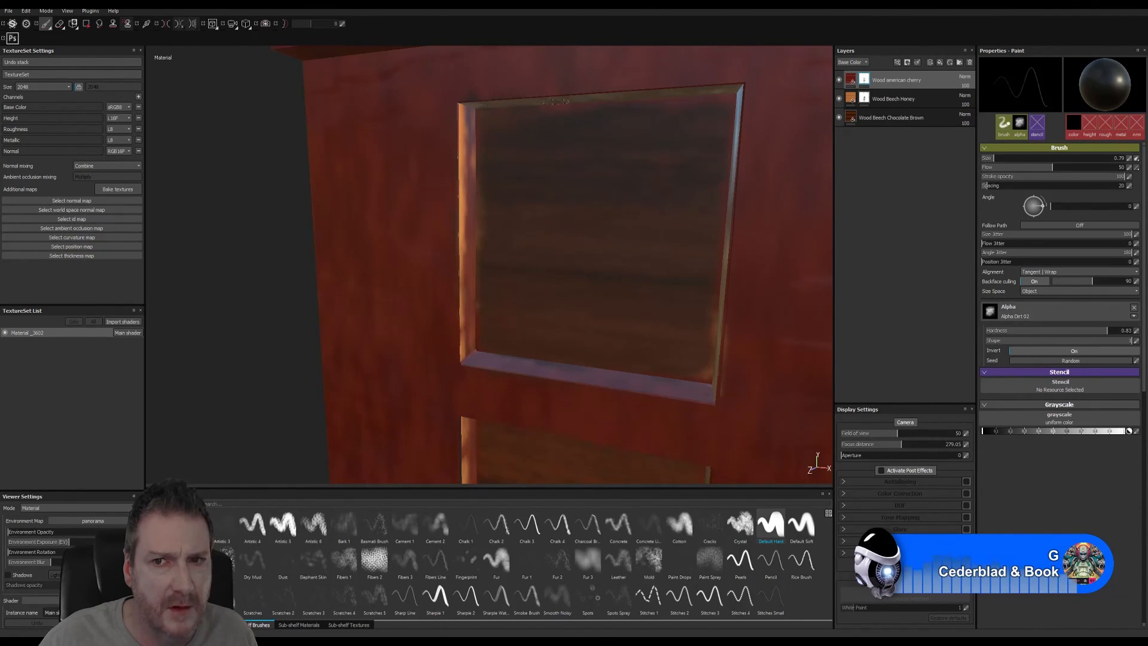
pyautogui.click(60, 23)
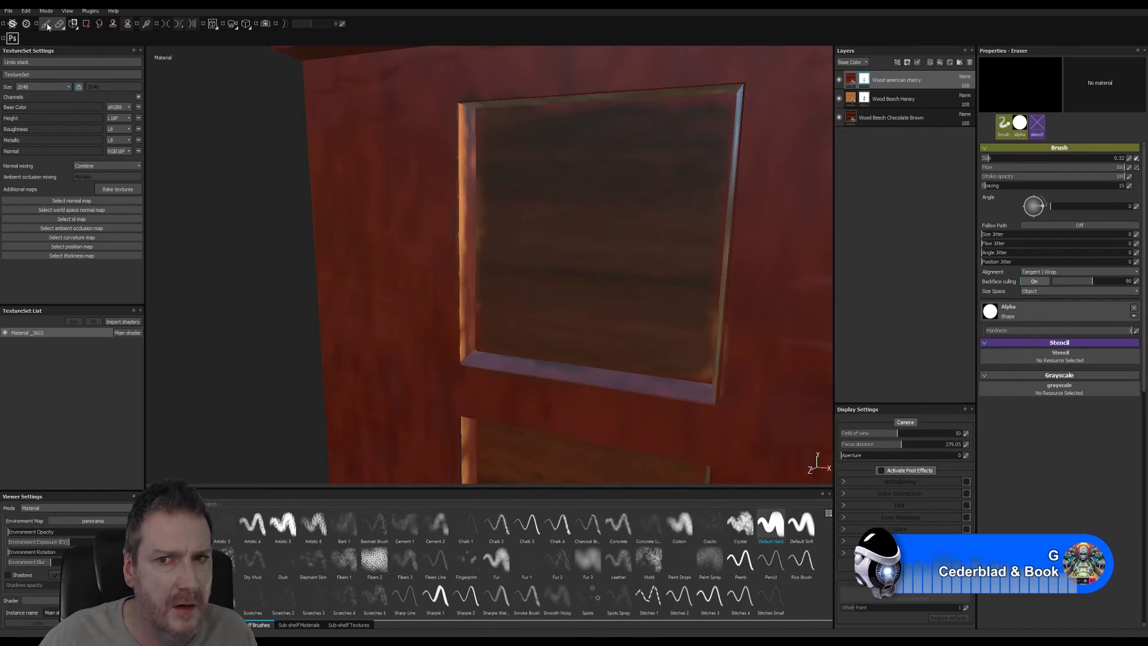
pyautogui.click(864, 98)
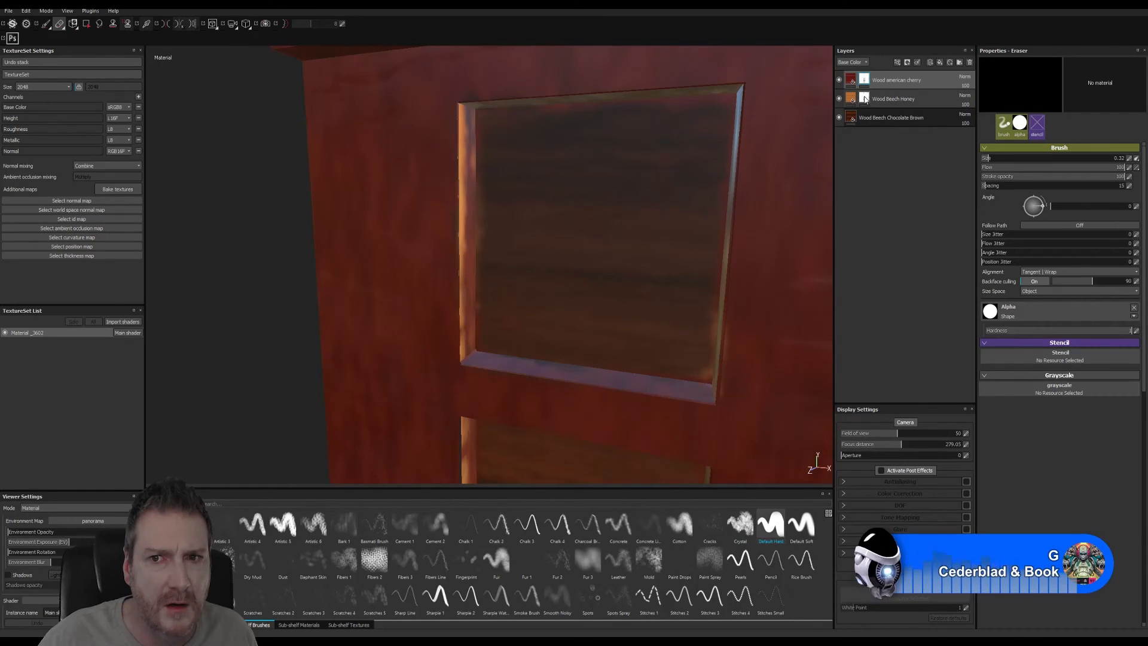
pyautogui.click(46, 25)
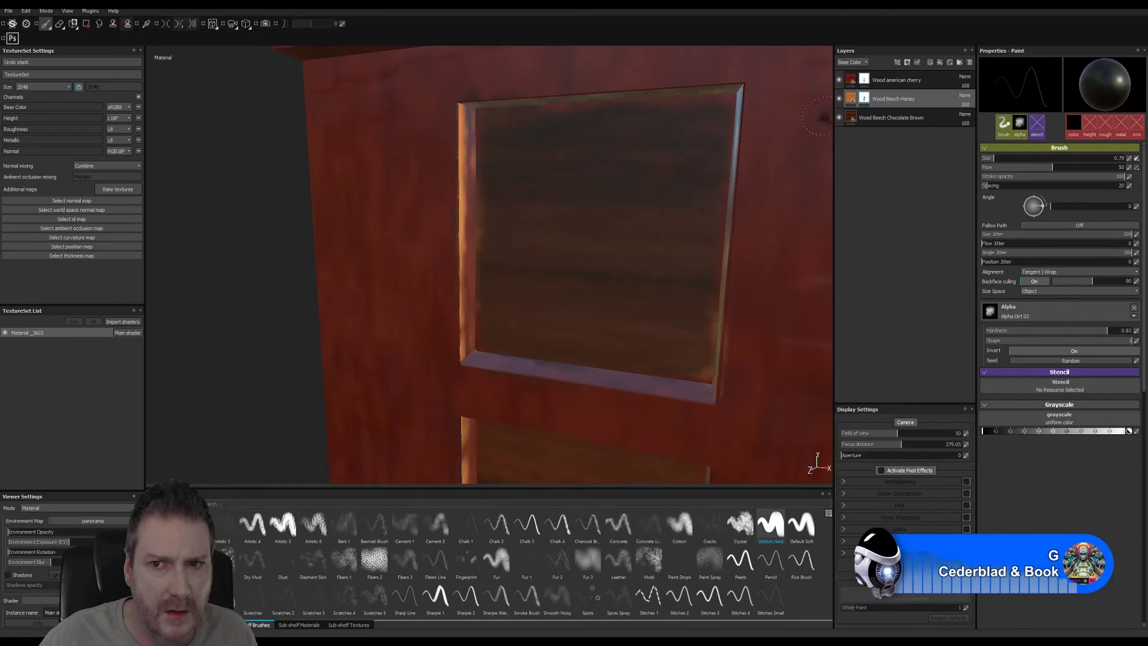
pyautogui.click(839, 82)
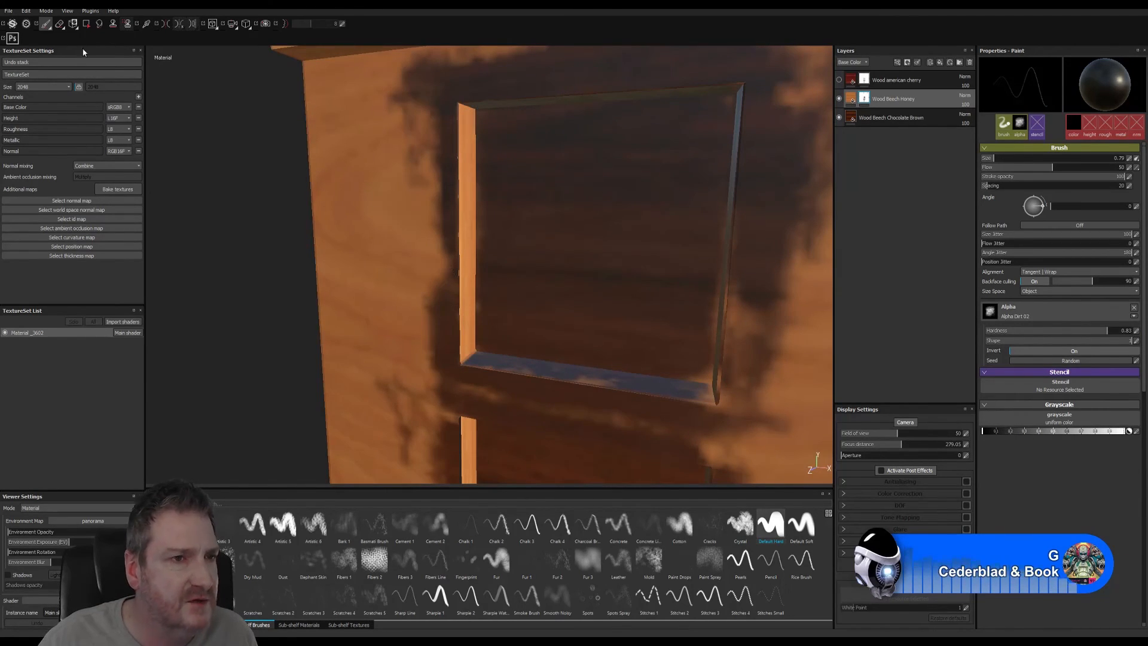
# - Enlarge the hard eraser to size 0.94 and clear the dark overspill from the Wood Beech Honey mask around the top recess
pyautogui.click(59, 25)
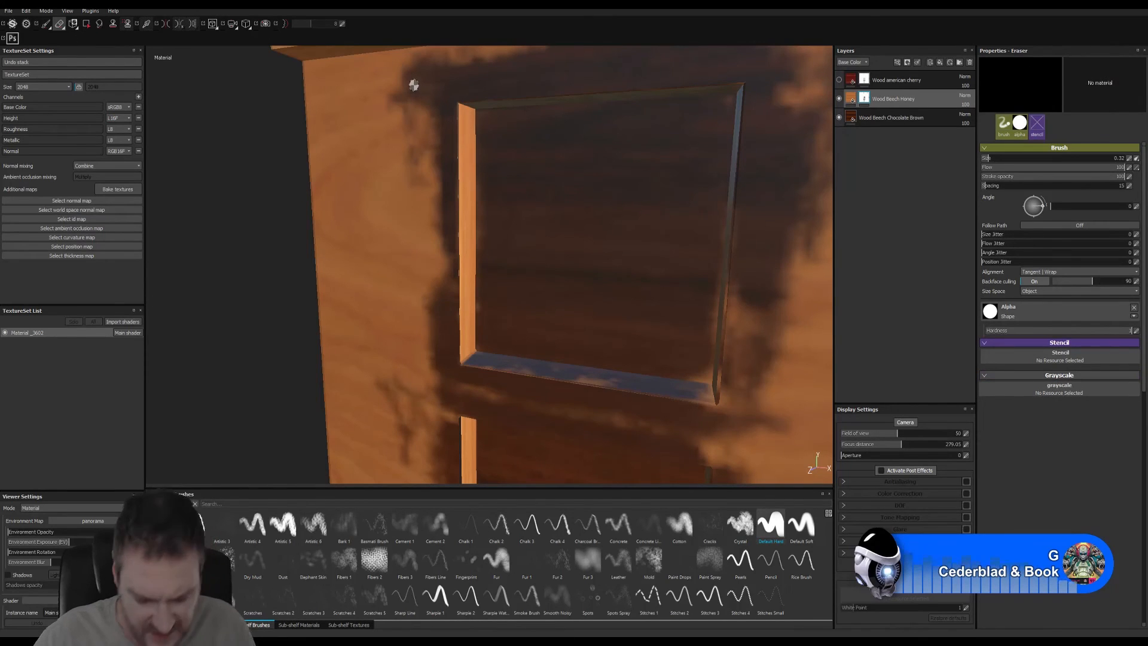
pyautogui.moveTo(410, 88)
pyautogui.keyDown('ctrl'); pyautogui.mouseDown(button='right')
pyautogui.moveTo(396, 94)
pyautogui.moveTo(573, 72)
pyautogui.moveTo(441, 69)
pyautogui.mouseUp(button='right'); pyautogui.keyUp('ctrl')
pyautogui.moveTo(393, 155)
pyautogui.mouseDown()
pyautogui.moveTo(449, 102)
pyautogui.moveTo(446, 186)
pyautogui.moveTo(418, 236)
pyautogui.moveTo(435, 238)
pyautogui.moveTo(431, 326)
pyautogui.moveTo(458, 383)
pyautogui.moveTo(360, 455)
pyautogui.moveTo(514, 389)
pyautogui.moveTo(478, 382)
pyautogui.moveTo(568, 413)
pyautogui.moveTo(556, 426)
pyautogui.moveTo(622, 400)
pyautogui.mouseUp()
pyautogui.keyDown('alt'); pyautogui.moveTo(599, 259); pyautogui.dragTo(587, 380, button='middle'); pyautogui.keyUp('alt')
pyautogui.moveTo(428, 204)
pyautogui.mouseDown()
pyautogui.moveTo(520, 179)
pyautogui.moveTo(548, 230)
pyautogui.moveTo(718, 192)
pyautogui.moveTo(688, 185)
pyautogui.moveTo(622, 228)
pyautogui.moveTo(589, 216)
pyautogui.moveTo(640, 322)
pyautogui.moveTo(658, 227)
pyautogui.moveTo(583, 281)
pyautogui.moveTo(594, 243)
pyautogui.mouseUp()
pyautogui.moveTo(606, 385)
pyautogui.mouseDown()
pyautogui.moveTo(656, 324)
pyautogui.moveTo(575, 371)
pyautogui.moveTo(571, 335)
pyautogui.moveTo(622, 418)
pyautogui.moveTo(639, 410)
pyautogui.mouseUp()
pyautogui.keyDown('alt'); pyautogui.moveTo(639, 409); pyautogui.dragTo(614, 281, button='middle'); pyautogui.keyUp('alt')
pyautogui.moveTo(610, 293)
pyautogui.mouseDown()
pyautogui.moveTo(590, 374)
pyautogui.moveTo(566, 283)
pyautogui.mouseUp()
pyautogui.moveTo(574, 196)
pyautogui.mouseDown()
pyautogui.moveTo(556, 257)
pyautogui.moveTo(568, 407)
pyautogui.moveTo(574, 312)
pyautogui.mouseUp()
pyautogui.moveTo(565, 372)
pyautogui.mouseDown()
pyautogui.moveTo(571, 386)
pyautogui.moveTo(538, 419)
pyautogui.moveTo(436, 410)
pyautogui.mouseUp()
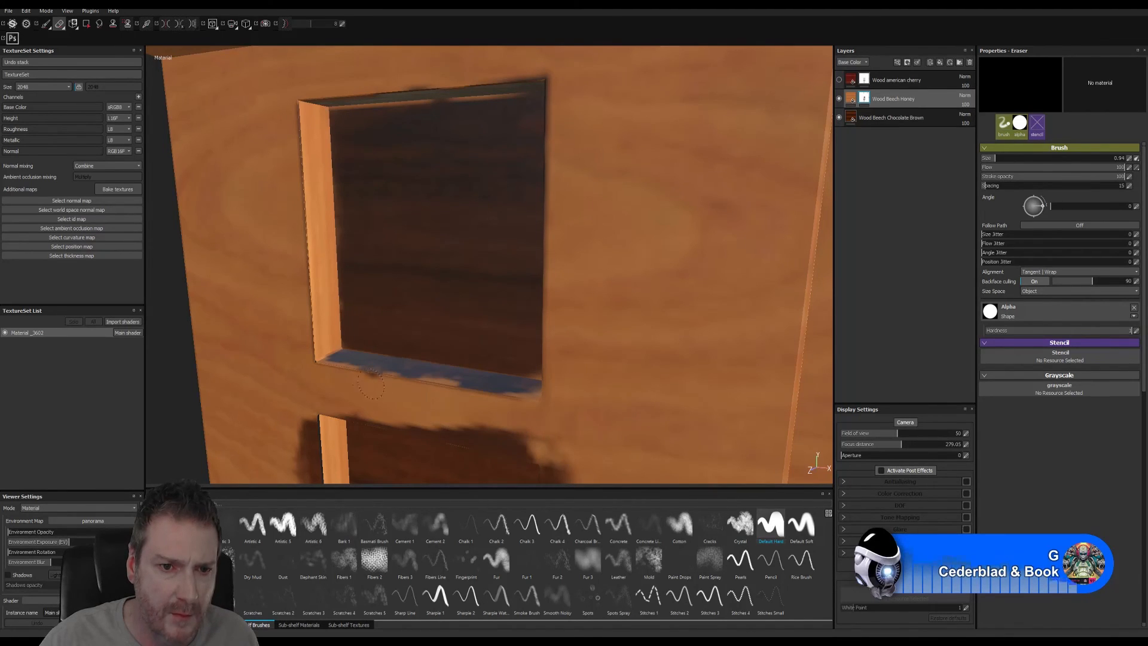
# - Clear the dark overspill from the Wood Beech Honey mask along the top edge and near upper corner of the tall middle recess
pyautogui.moveTo(370, 383)
pyautogui.mouseDown()
pyautogui.moveTo(320, 389)
pyautogui.moveTo(344, 412)
pyautogui.moveTo(518, 431)
pyautogui.moveTo(360, 410)
pyautogui.mouseUp()
pyautogui.moveTo(474, 432); pyautogui.dragTo(558, 463)
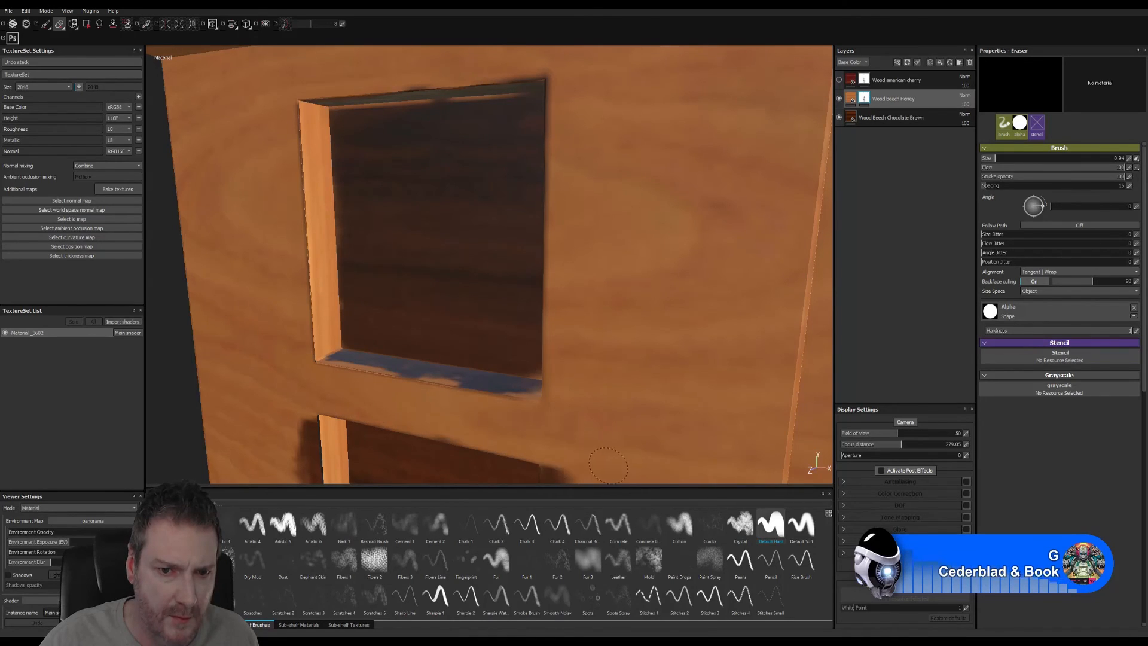
pyautogui.keyDown('alt'); pyautogui.moveTo(365, 335); pyautogui.dragTo(433, 242); pyautogui.keyUp('alt')
pyautogui.moveTo(430, 320); pyautogui.dragTo(429, 295)
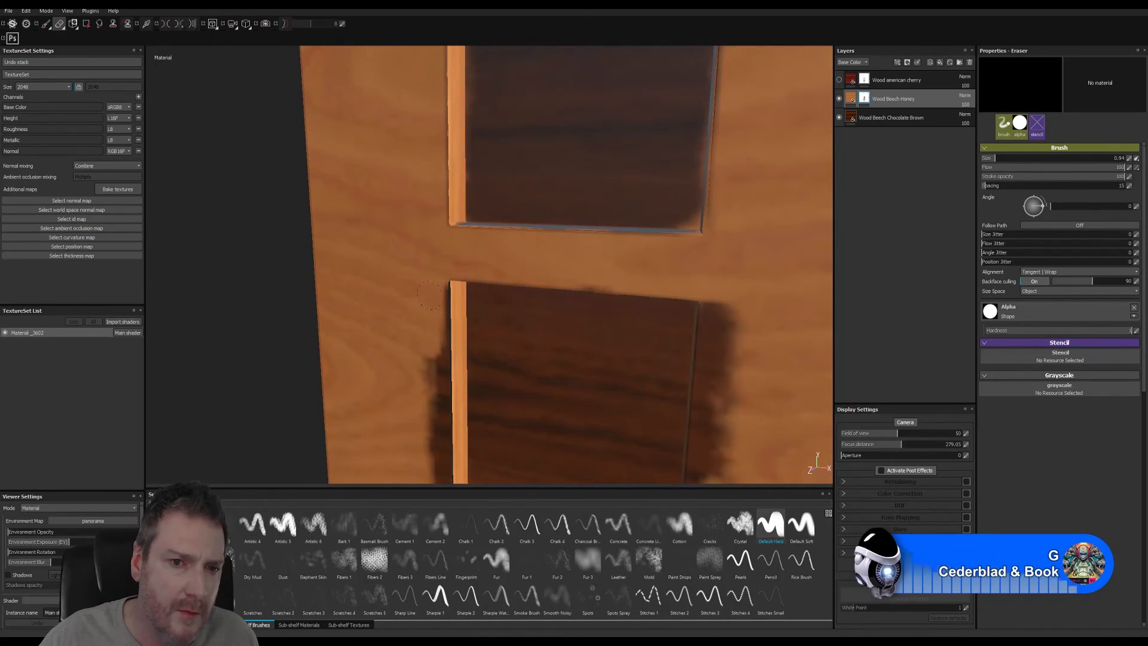
# - Erase the Wood Beech Honey mask overspill down the left side of the tall middle recess to its lower corner
pyautogui.moveTo(436, 359); pyautogui.dragTo(431, 446)
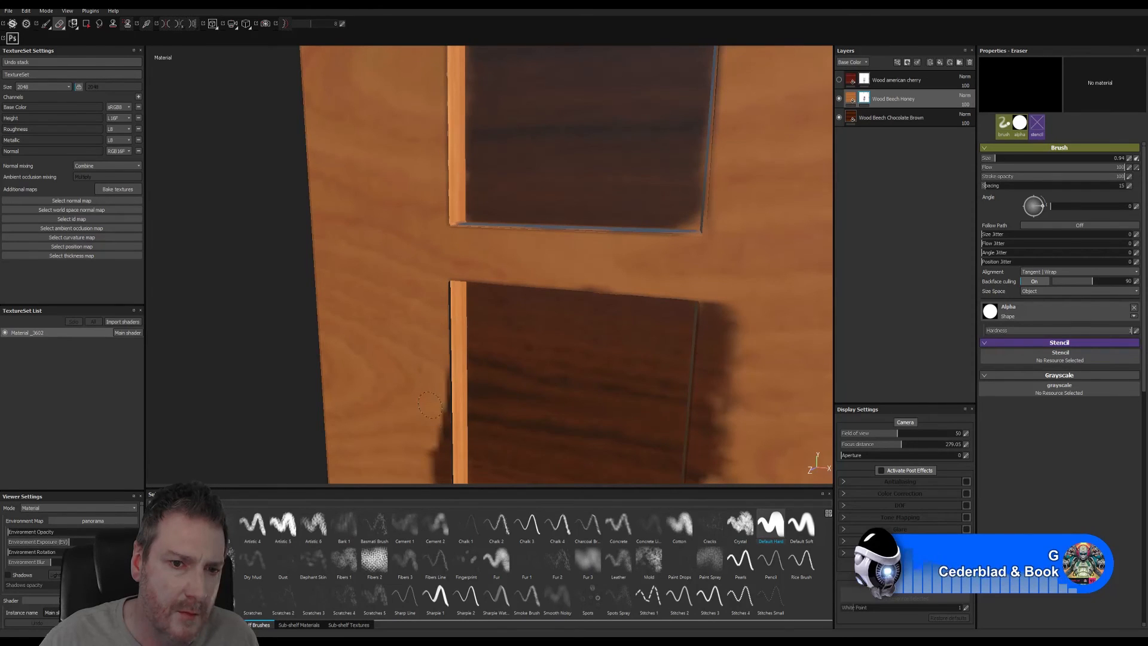
pyautogui.moveTo(442, 377)
pyautogui.mouseDown(button='middle')
pyautogui.moveTo(462, 227)
pyautogui.moveTo(441, 238)
pyautogui.mouseUp(button='middle')
pyautogui.moveTo(400, 251)
pyautogui.mouseDown()
pyautogui.moveTo(411, 364)
pyautogui.moveTo(397, 389)
pyautogui.moveTo(408, 406)
pyautogui.mouseUp()
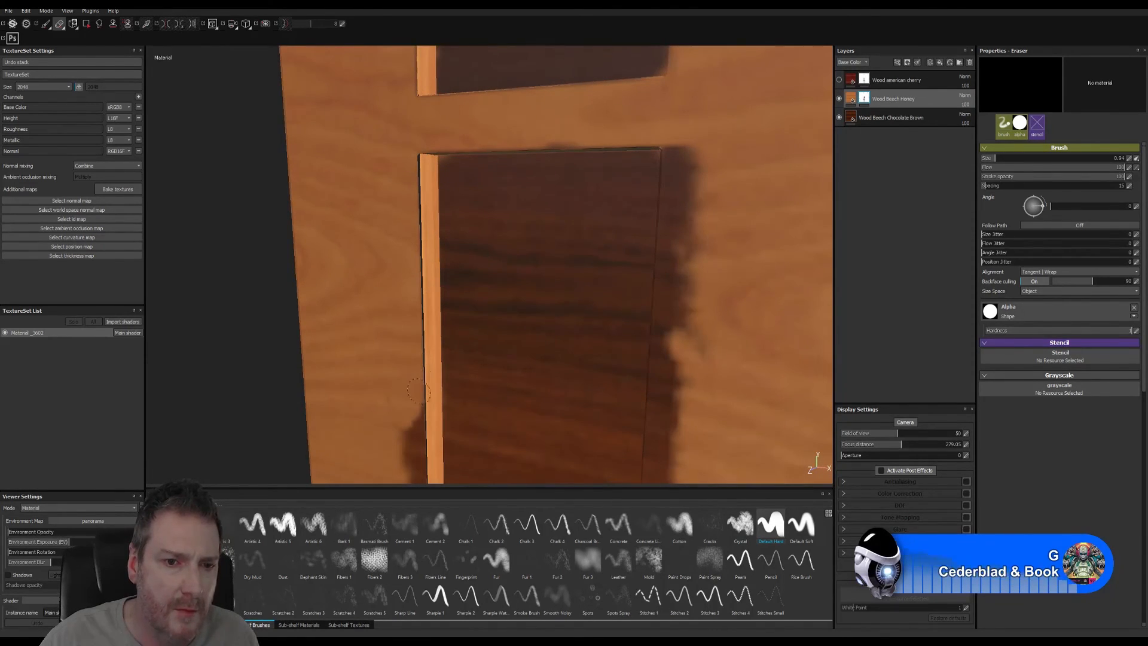
pyautogui.keyDown('alt'); pyautogui.moveTo(433, 385); pyautogui.dragTo(404, 235, button='middle'); pyautogui.keyUp('alt')
pyautogui.moveTo(404, 257)
pyautogui.mouseDown()
pyautogui.moveTo(412, 333)
pyautogui.moveTo(419, 259)
pyautogui.moveTo(421, 339)
pyautogui.mouseUp()
pyautogui.keyDown('alt'); pyautogui.moveTo(421, 341); pyautogui.dragTo(412, 250, button='middle'); pyautogui.keyUp('alt')
pyautogui.moveTo(409, 209)
pyautogui.mouseDown()
pyautogui.moveTo(408, 198)
pyautogui.moveTo(413, 338)
pyautogui.moveTo(397, 297)
pyautogui.mouseUp()
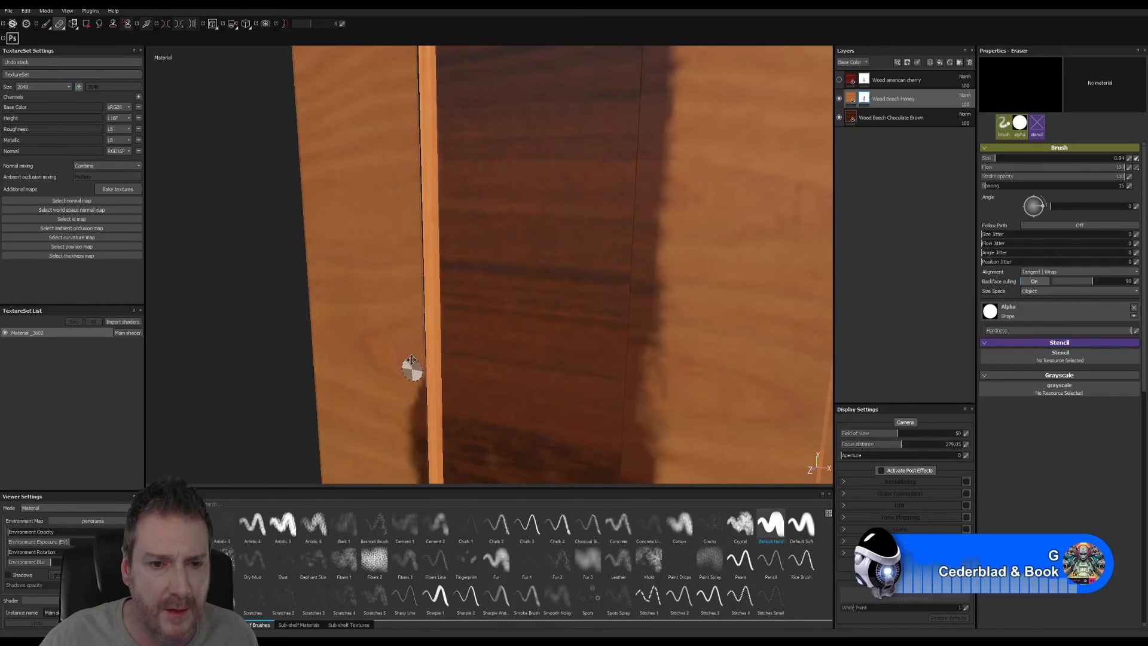
pyautogui.keyDown('alt'); pyautogui.moveTo(411, 370); pyautogui.dragTo(390, 235, button='middle'); pyautogui.keyUp('alt')
pyautogui.moveTo(392, 254)
pyautogui.mouseDown()
pyautogui.moveTo(396, 299)
pyautogui.moveTo(410, 237)
pyautogui.moveTo(406, 295)
pyautogui.mouseUp()
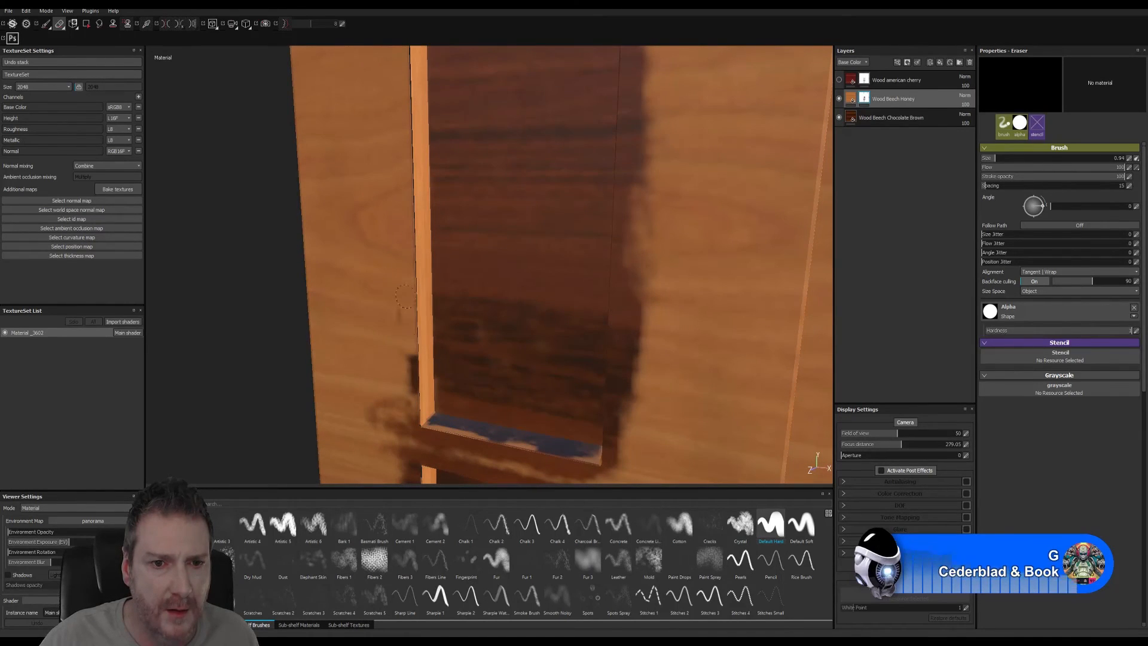
pyautogui.moveTo(400, 423); pyautogui.dragTo(355, 430)
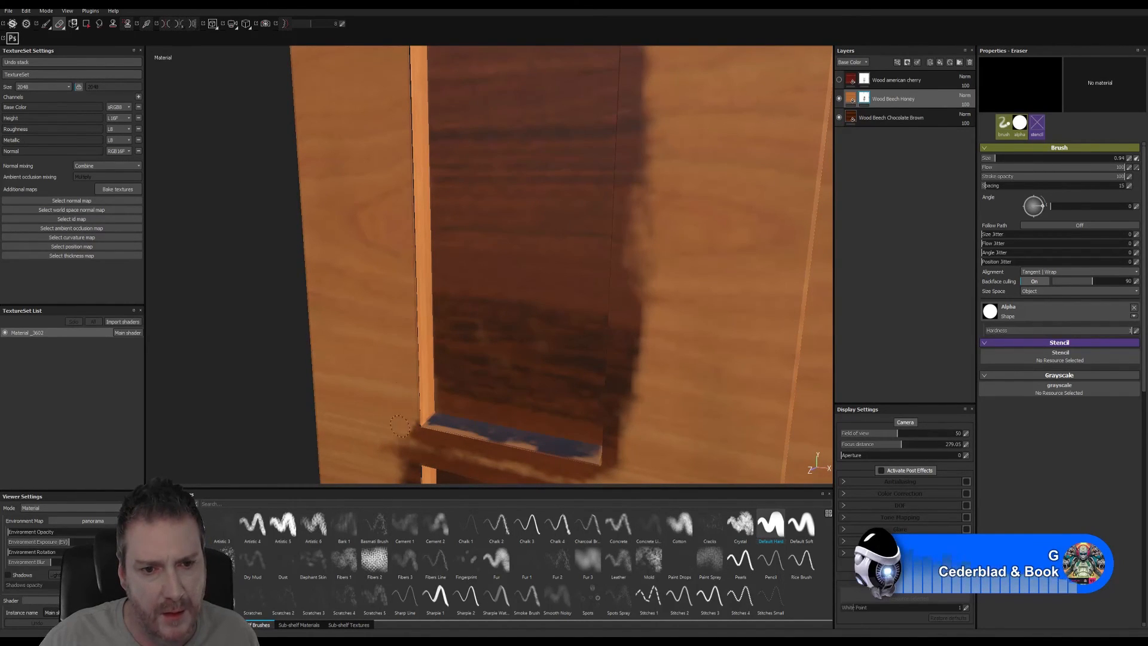
# - Erase the Wood Beech Honey mask overspill down the full right side of the tall middle recess
pyautogui.keyDown('alt'); pyautogui.moveTo(550, 234); pyautogui.dragTo(487, 500, button='middle'); pyautogui.keyUp('alt')
pyautogui.keyDown('alt'); pyautogui.moveTo(467, 275); pyautogui.dragTo(552, 342); pyautogui.keyUp('alt')
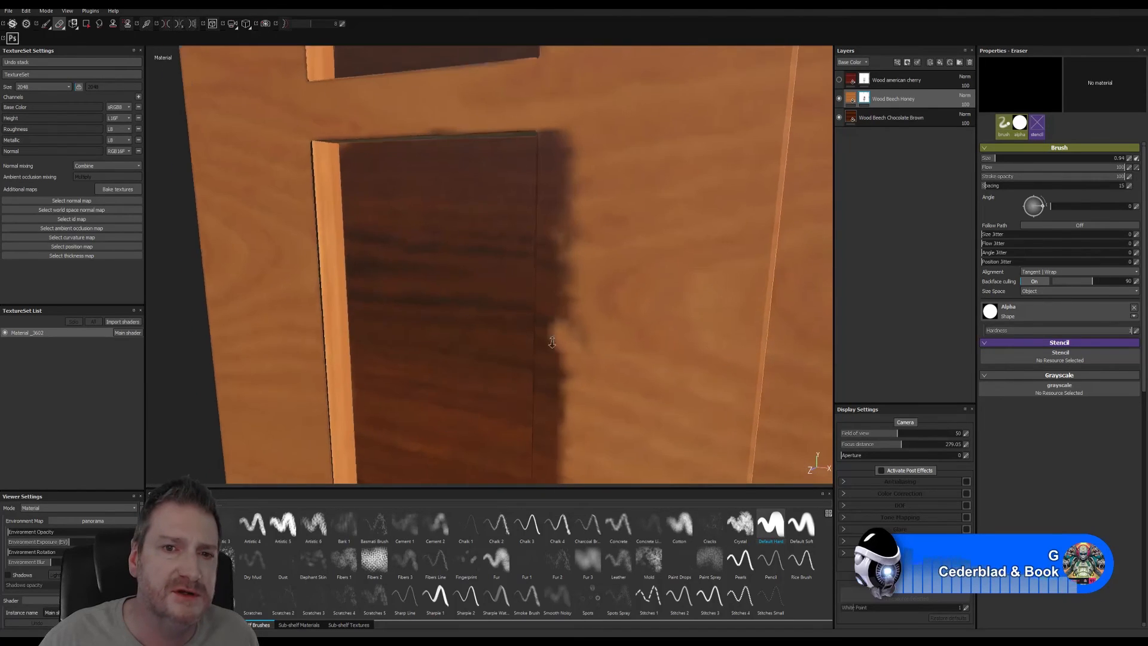
pyautogui.moveTo(552, 342)
pyautogui.keyDown('alt'); pyautogui.mouseDown(button='right')
pyautogui.moveTo(595, 349)
pyautogui.moveTo(510, 372)
pyautogui.mouseUp(button='right'); pyautogui.keyUp('alt')
pyautogui.keyDown('alt'); pyautogui.moveTo(510, 372); pyautogui.dragTo(616, 359); pyautogui.keyUp('alt')
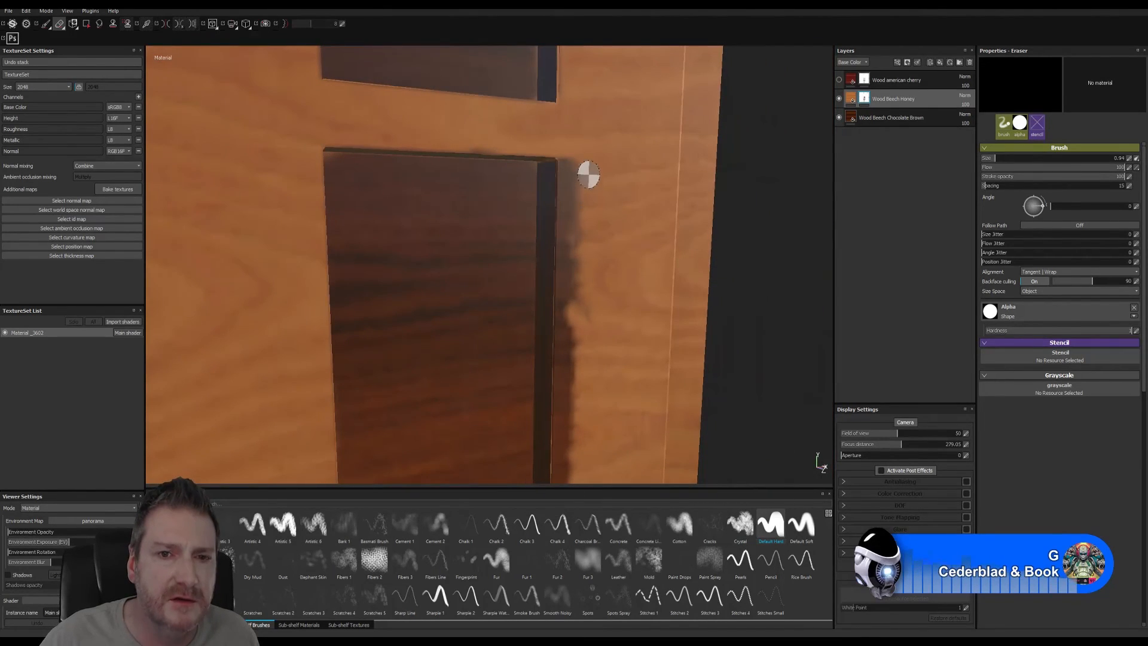
pyautogui.moveTo(589, 174); pyautogui.dragTo(566, 214)
pyautogui.moveTo(559, 154)
pyautogui.mouseDown()
pyautogui.moveTo(576, 257)
pyautogui.moveTo(562, 287)
pyautogui.moveTo(569, 273)
pyautogui.mouseUp()
pyautogui.moveTo(567, 311); pyautogui.dragTo(559, 393)
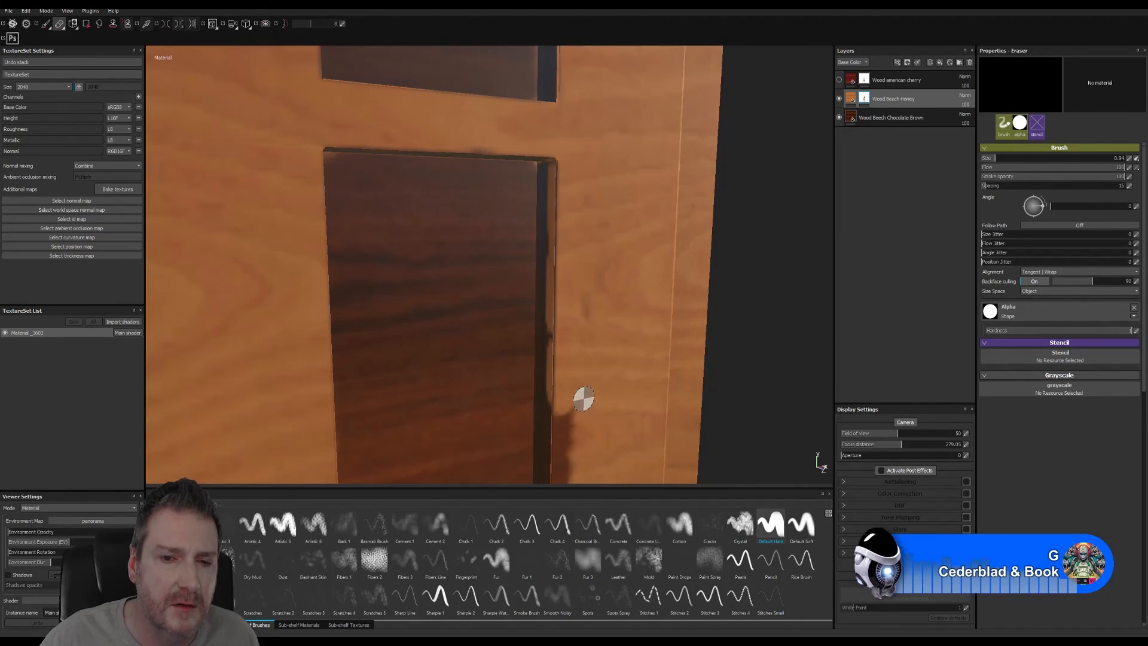
pyautogui.keyDown('alt'); pyautogui.moveTo(585, 400); pyautogui.dragTo(582, 246, button='middle'); pyautogui.keyUp('alt')
pyautogui.moveTo(570, 314)
pyautogui.mouseDown()
pyautogui.moveTo(561, 270)
pyautogui.moveTo(557, 425)
pyautogui.mouseUp()
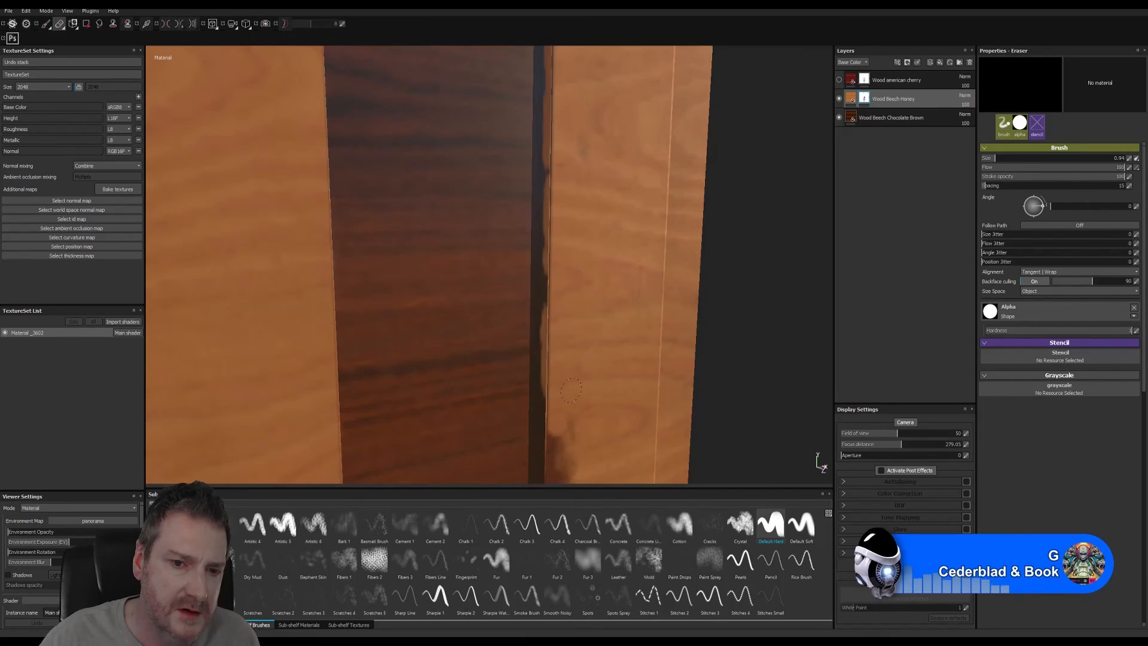
pyautogui.keyDown('alt'); pyautogui.moveTo(582, 416); pyautogui.dragTo(574, 245, button='middle'); pyautogui.keyUp('alt')
pyautogui.moveTo(556, 279)
pyautogui.mouseDown()
pyautogui.moveTo(553, 338)
pyautogui.moveTo(542, 296)
pyautogui.moveTo(559, 368)
pyautogui.moveTo(547, 358)
pyautogui.moveTo(567, 376)
pyautogui.mouseUp()
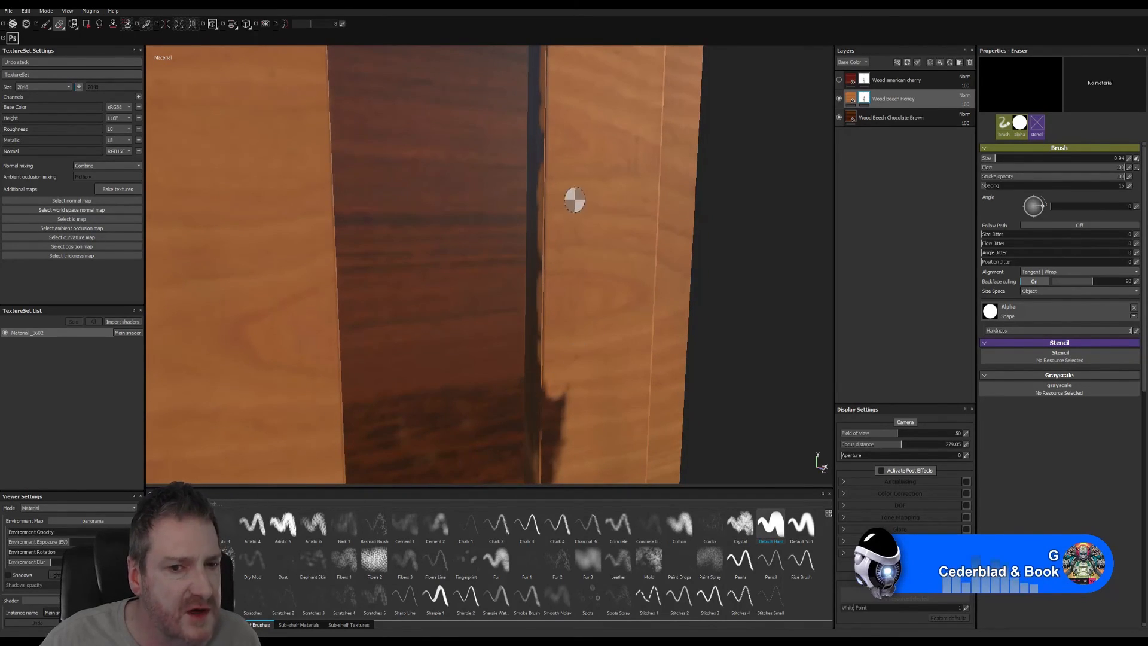
pyautogui.moveTo(579, 354)
pyautogui.keyDown('alt'); pyautogui.mouseDown(button='middle')
pyautogui.moveTo(588, 282)
pyautogui.moveTo(604, 252)
pyautogui.mouseUp(button='middle'); pyautogui.keyUp('alt')
pyautogui.moveTo(581, 266)
pyautogui.mouseDown()
pyautogui.moveTo(577, 380)
pyautogui.moveTo(579, 356)
pyautogui.mouseUp()
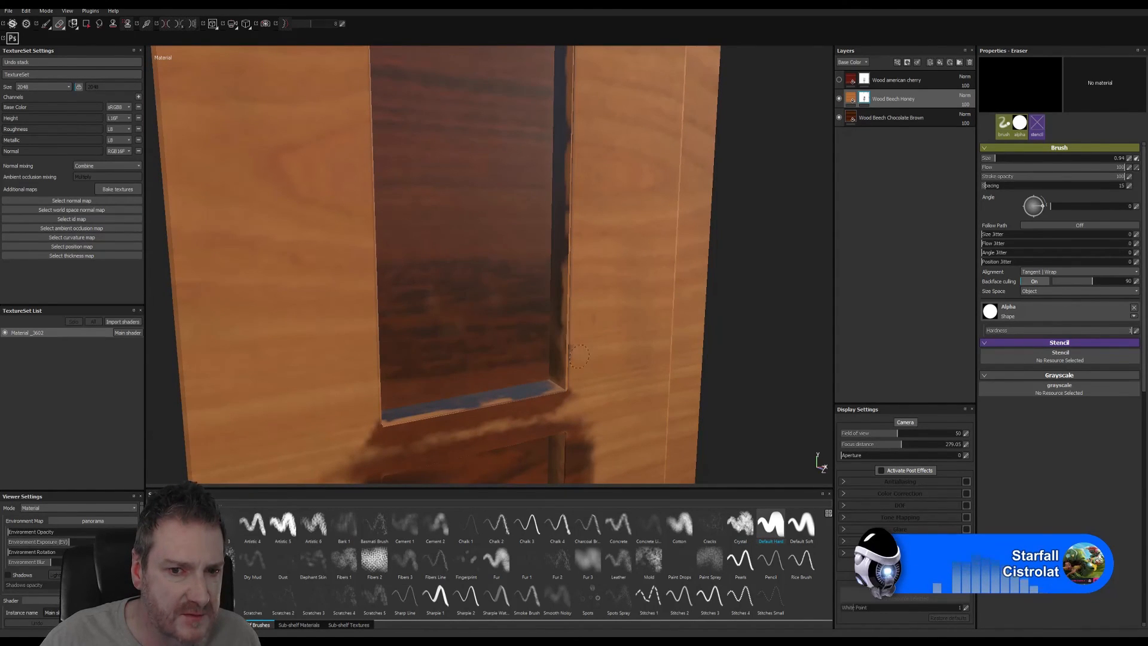
# - Clear the overspill directly below the tall middle recess and undo the last eraser stroke above the bottom recess
pyautogui.moveTo(545, 403)
pyautogui.mouseDown()
pyautogui.moveTo(368, 434)
pyautogui.moveTo(483, 423)
pyautogui.mouseUp()
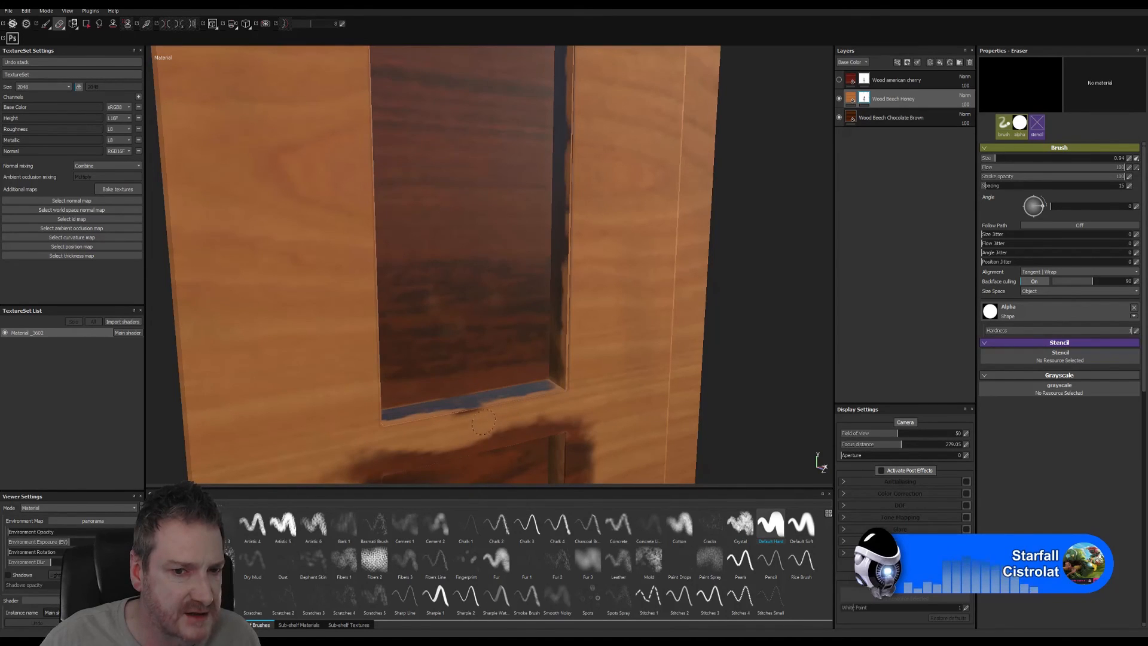
pyautogui.keyDown('alt'); pyautogui.moveTo(617, 383); pyautogui.dragTo(708, 248, button='middle'); pyautogui.keyUp('alt')
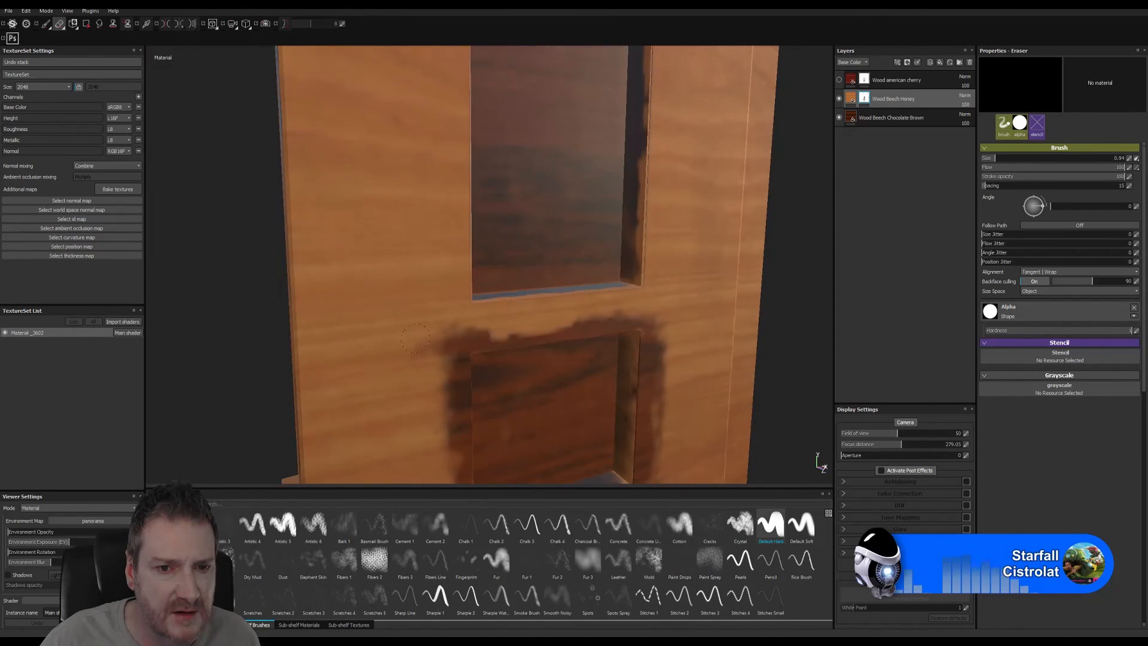
pyautogui.moveTo(504, 326)
pyautogui.mouseDown()
pyautogui.moveTo(431, 350)
pyautogui.moveTo(571, 329)
pyautogui.moveTo(634, 335)
pyautogui.moveTo(578, 314)
pyautogui.mouseUp()
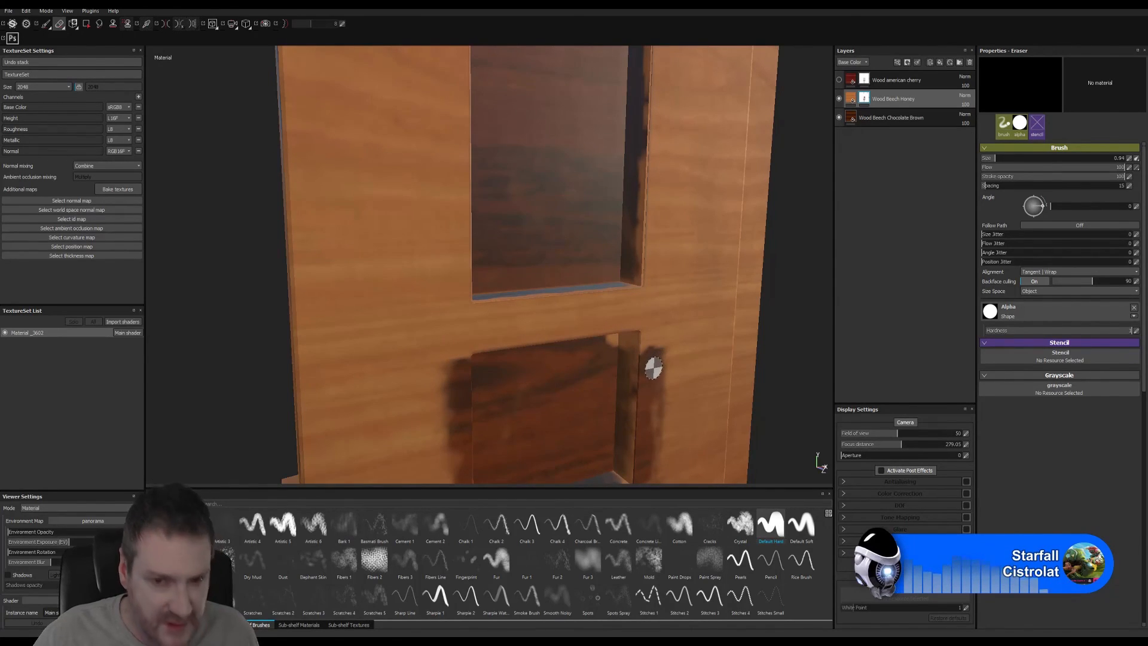
pyautogui.hotkey('ctrl', 'z')
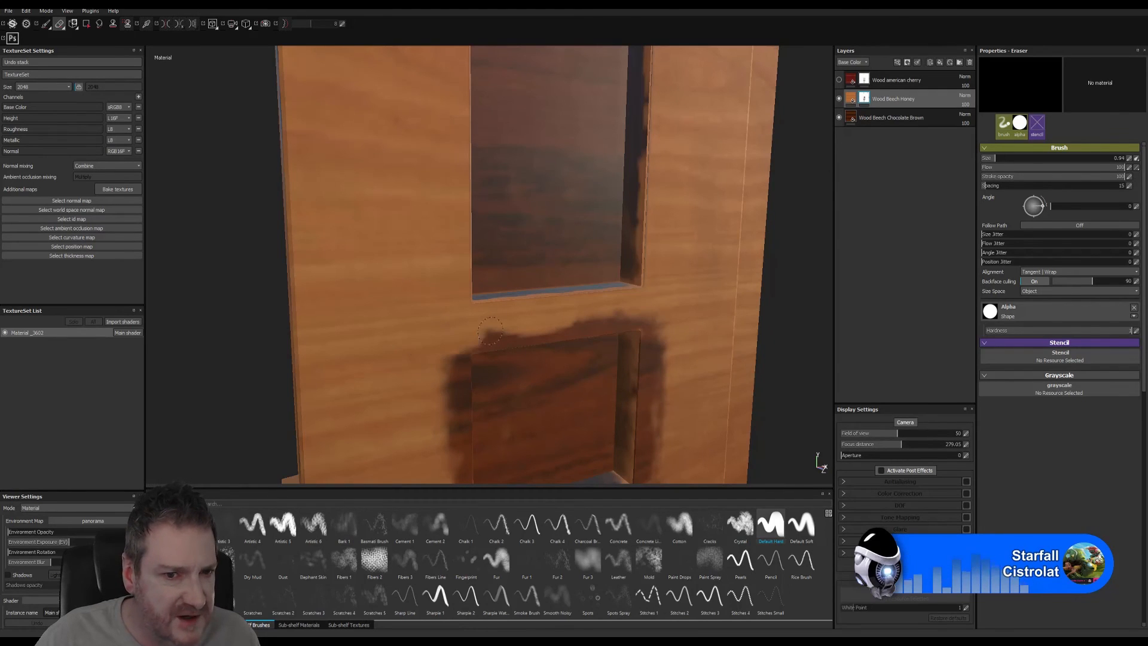
# - Erase the Wood Beech Honey mask overspill along the bottom recess's top edge and the upper part of its right side
pyautogui.scroll(-2, 651, 304)
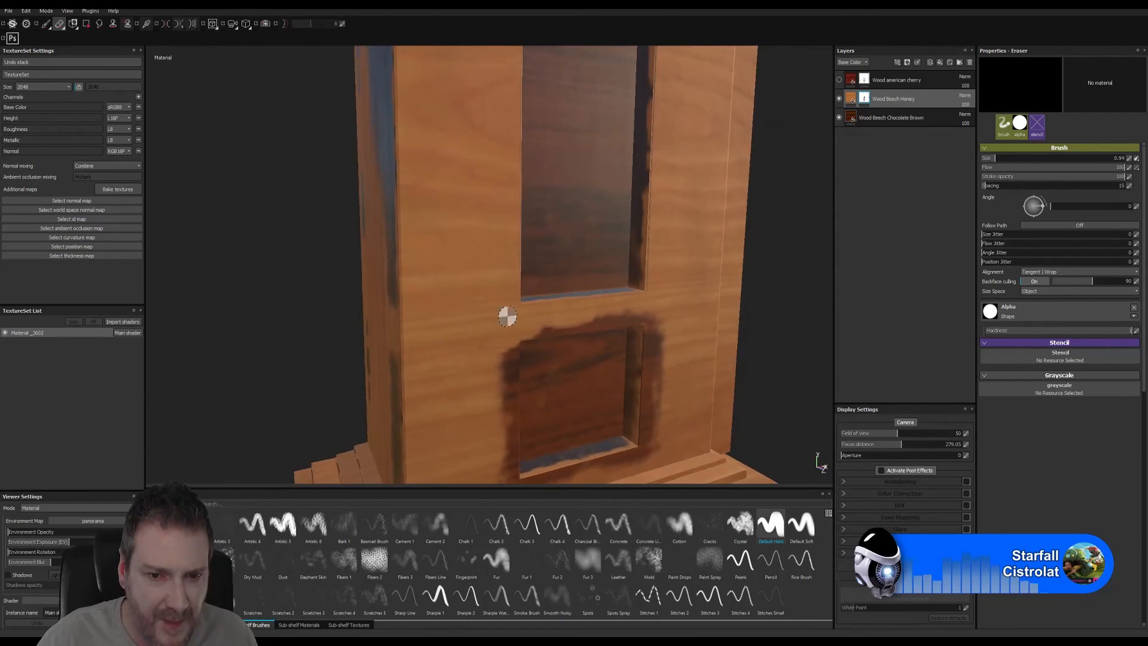
pyautogui.keyDown('alt'); pyautogui.moveTo(616, 320); pyautogui.dragTo(506, 335); pyautogui.keyUp('alt')
pyautogui.keyDown('alt'); pyautogui.moveTo(505, 336); pyautogui.dragTo(694, 317, button='right'); pyautogui.keyUp('alt')
pyautogui.keyDown('alt'); pyautogui.moveTo(694, 318); pyautogui.dragTo(621, 323, button='middle'); pyautogui.keyUp('alt')
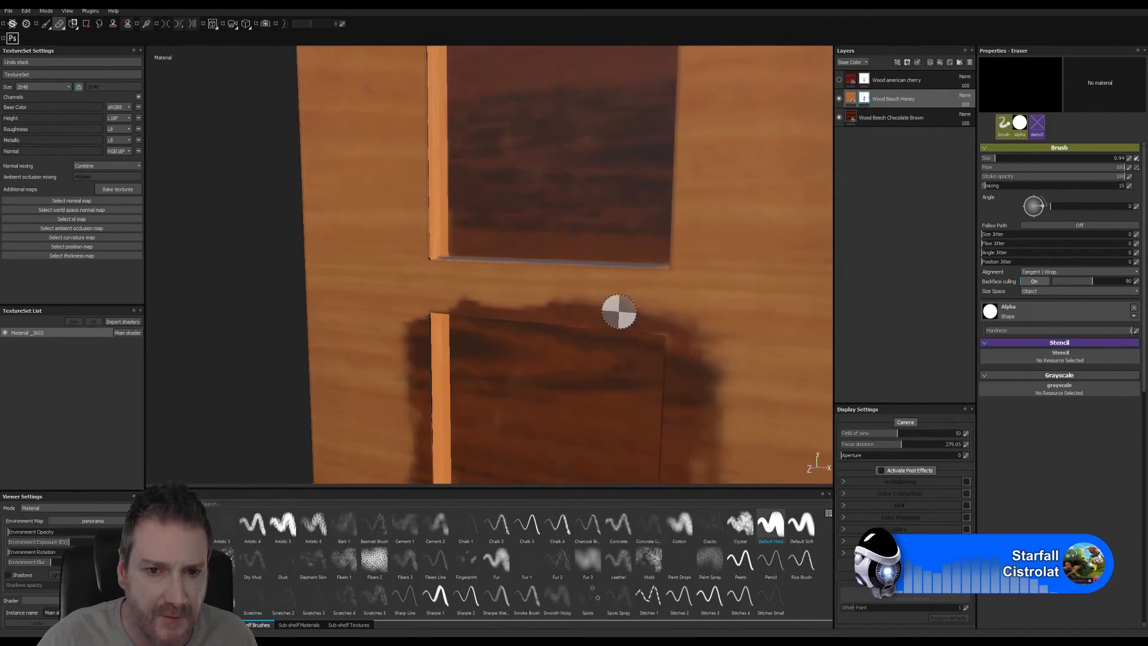
pyautogui.moveTo(626, 313)
pyautogui.mouseDown()
pyautogui.moveTo(467, 296)
pyautogui.moveTo(701, 337)
pyautogui.moveTo(712, 435)
pyautogui.moveTo(688, 366)
pyautogui.mouseUp()
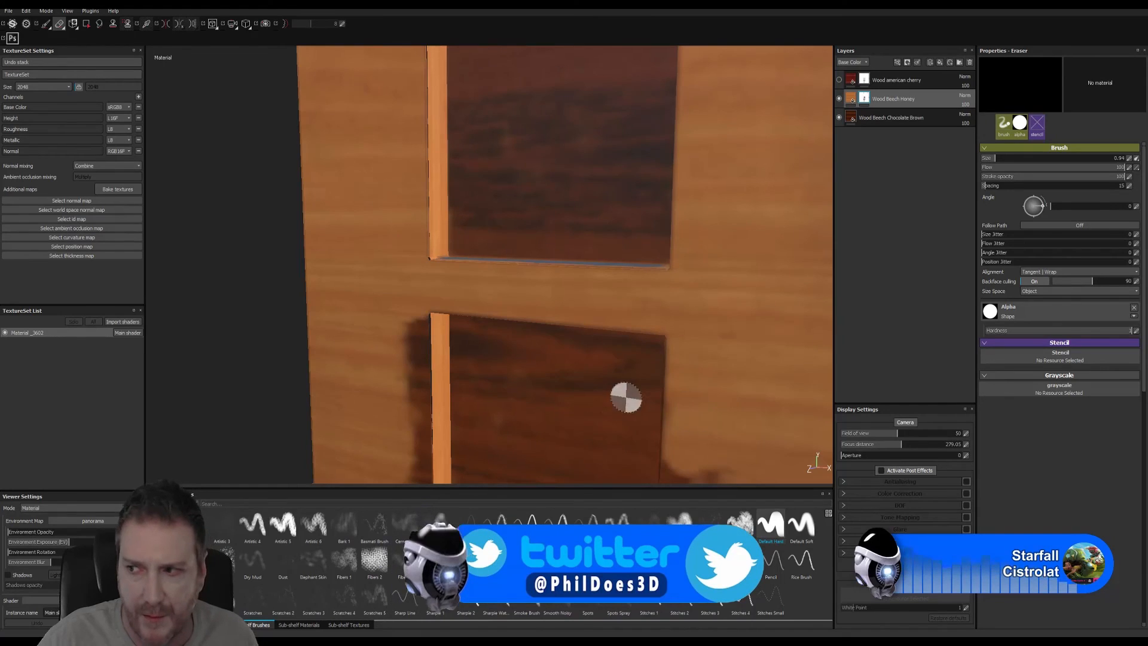
# - Clear the remaining overspill on the Wood Beech Honey mask along the bottom recess's left side, lower edge and right side
pyautogui.moveTo(627, 397)
pyautogui.keyDown('alt'); pyautogui.mouseDown()
pyautogui.moveTo(574, 353)
pyautogui.moveTo(570, 301)
pyautogui.mouseUp(); pyautogui.keyUp('alt')
pyautogui.moveTo(410, 218)
pyautogui.mouseDown()
pyautogui.moveTo(420, 263)
pyautogui.moveTo(412, 312)
pyautogui.mouseUp()
pyautogui.moveTo(414, 352); pyautogui.dragTo(408, 361)
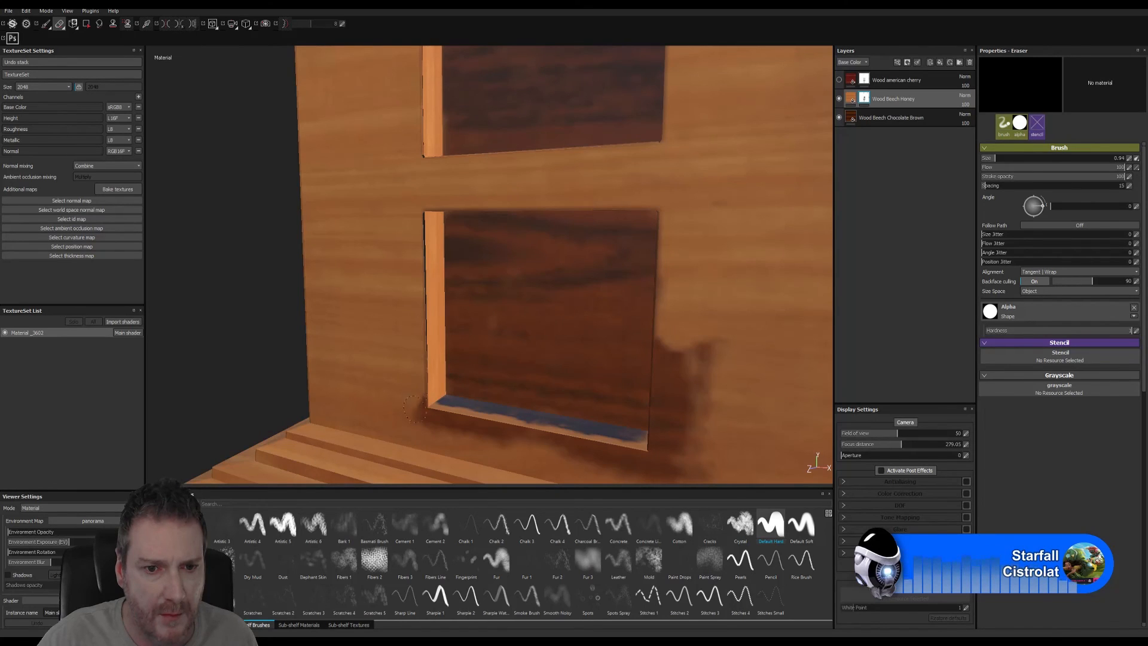
pyautogui.moveTo(444, 425); pyautogui.dragTo(500, 446)
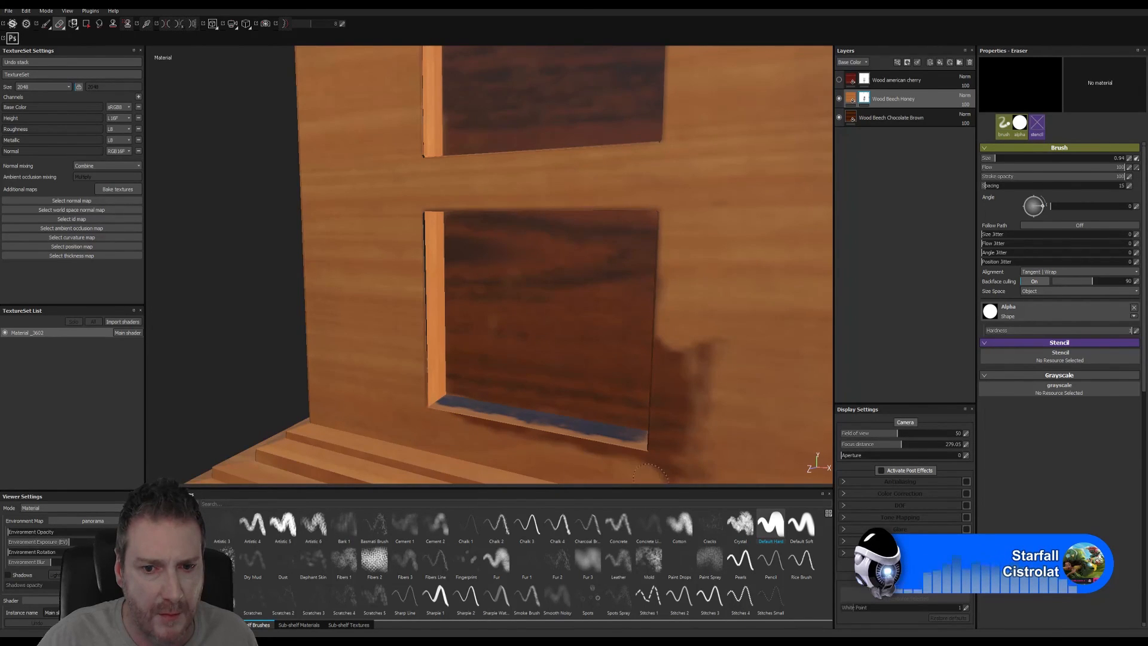
pyautogui.moveTo(652, 434)
pyautogui.keyDown('alt'); pyautogui.mouseDown()
pyautogui.moveTo(628, 294)
pyautogui.moveTo(599, 293)
pyautogui.moveTo(588, 404)
pyautogui.moveTo(629, 415)
pyautogui.mouseUp(); pyautogui.keyUp('alt')
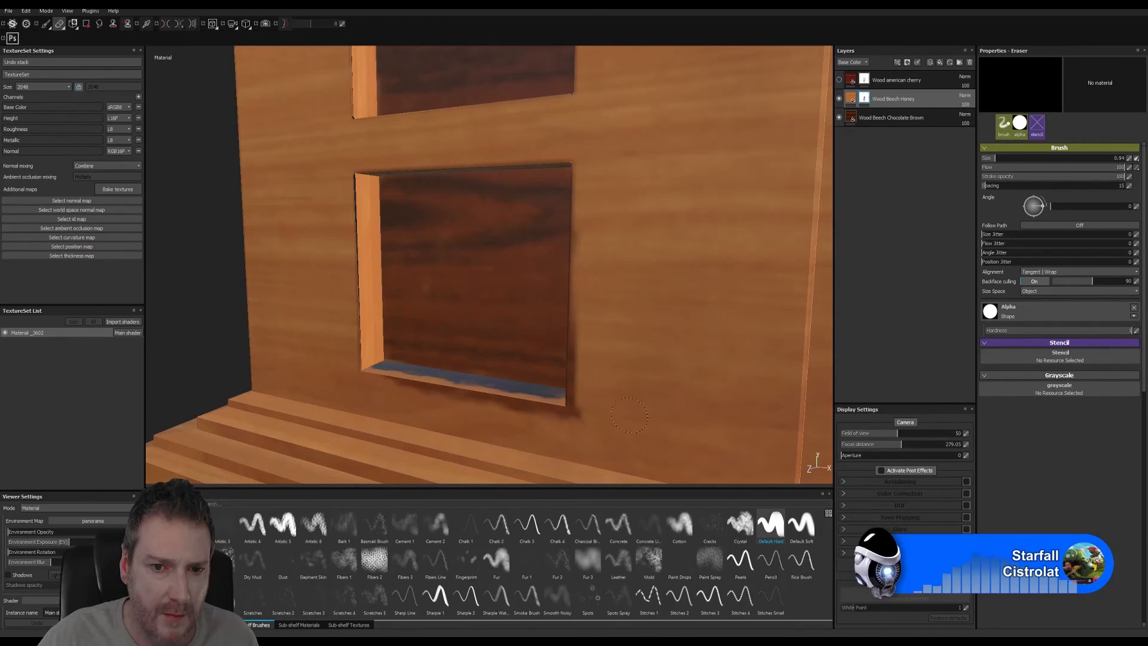
pyautogui.moveTo(581, 383); pyautogui.dragTo(587, 372)
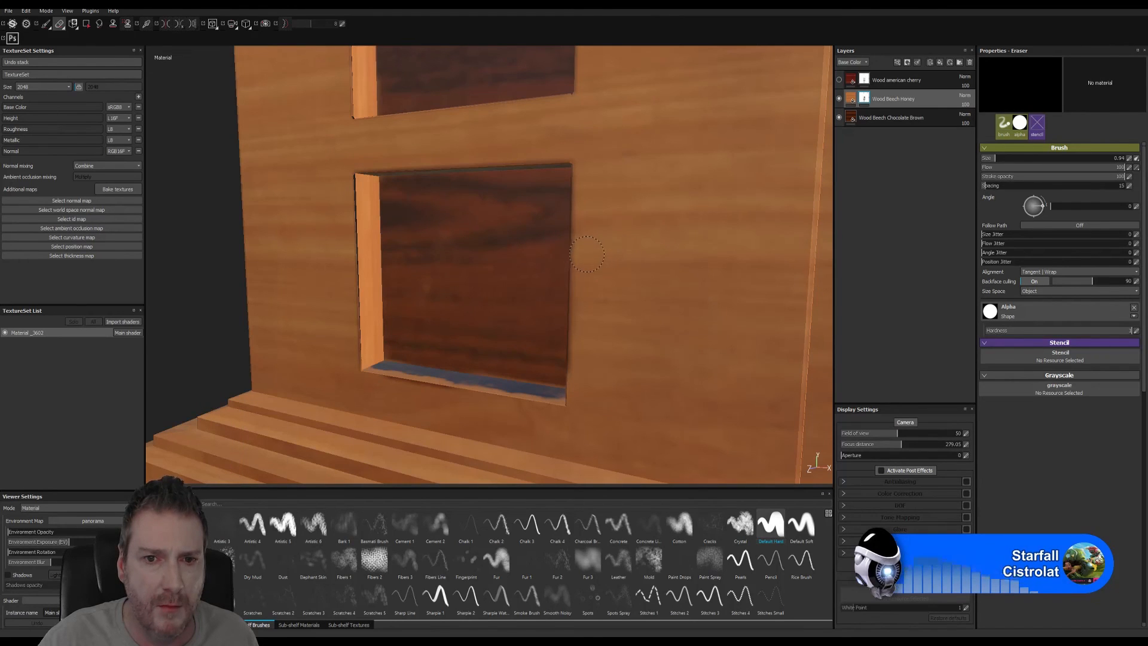
# - Show the Wood american cherry layer again and select its mask
pyautogui.keyDown('alt'); pyautogui.moveTo(615, 249); pyautogui.dragTo(500, 307); pyautogui.keyUp('alt')
pyautogui.keyDown('alt'); pyautogui.moveTo(500, 308); pyautogui.dragTo(487, 100, button='right'); pyautogui.keyUp('alt')
pyautogui.keyDown('alt'); pyautogui.moveTo(487, 100); pyautogui.dragTo(497, 305, button='middle'); pyautogui.keyUp('alt')
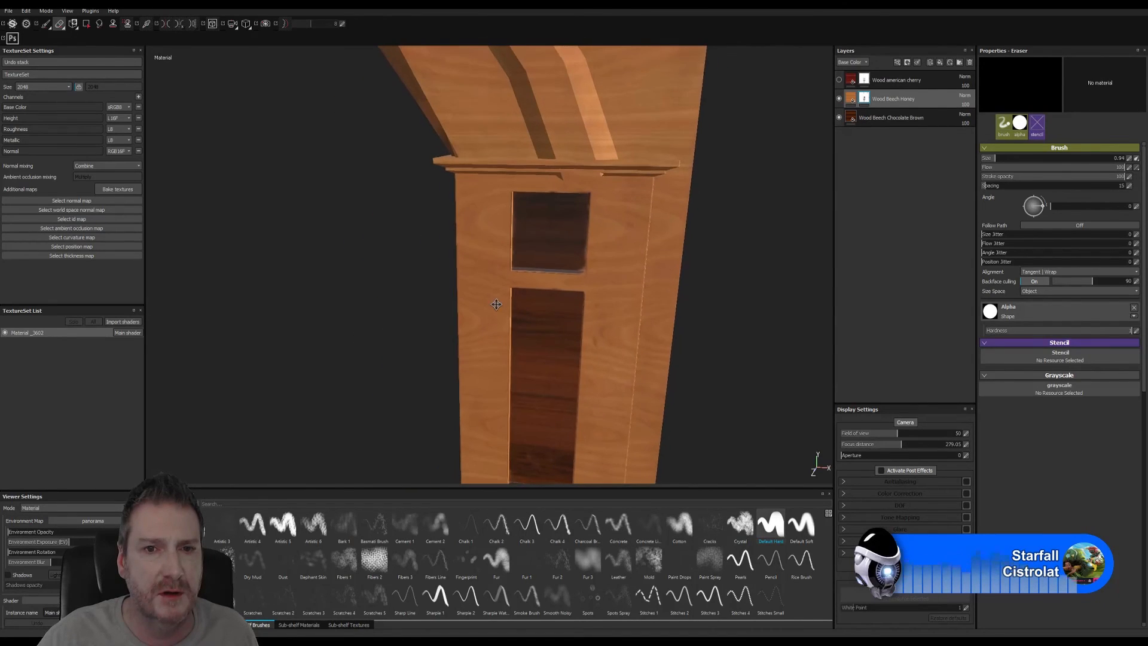
pyautogui.click(839, 81)
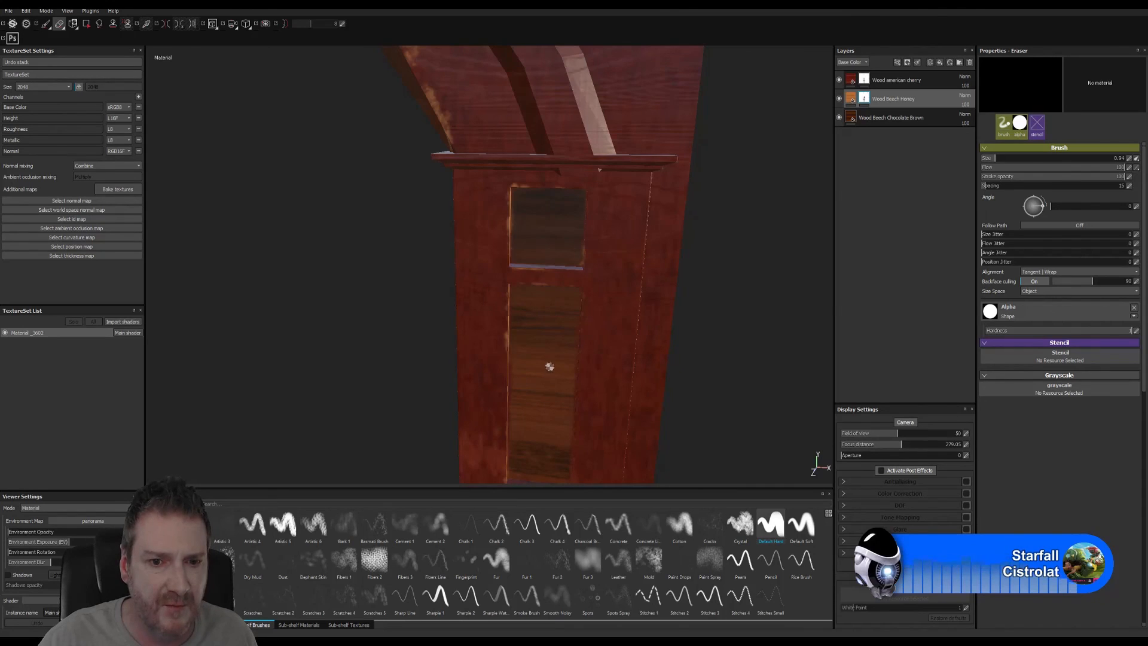
pyautogui.click(865, 80)
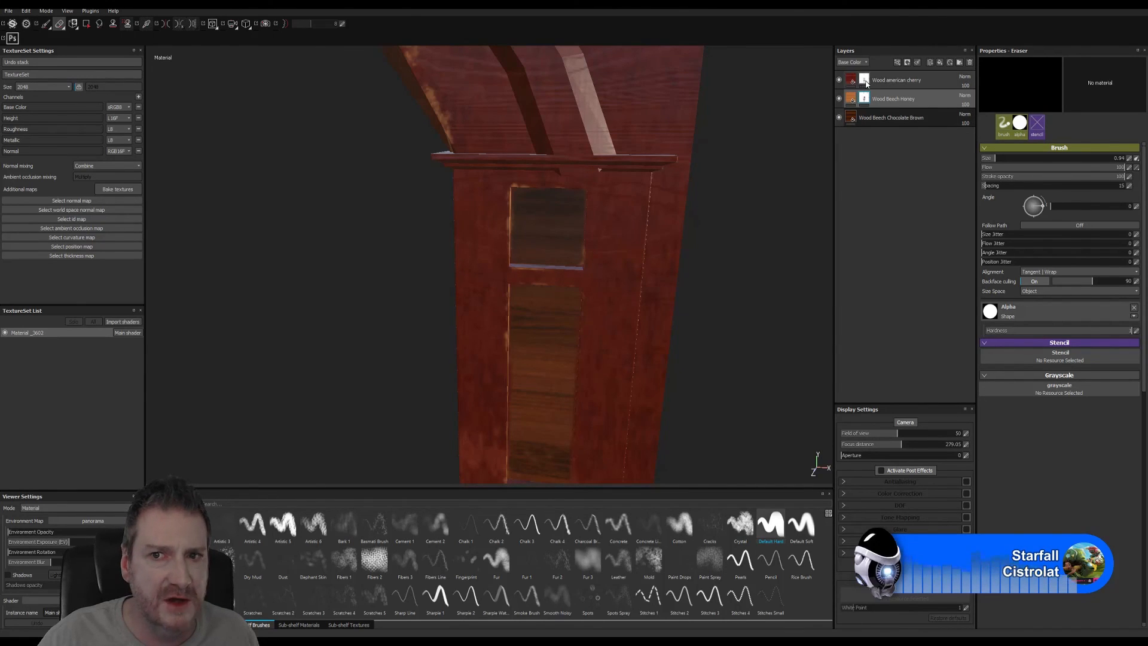
# - Paint edge wear beside the top recess with the Alpha Dirt 02 brush at size 0.79, and erase the stray marks
pyautogui.click(46, 24)
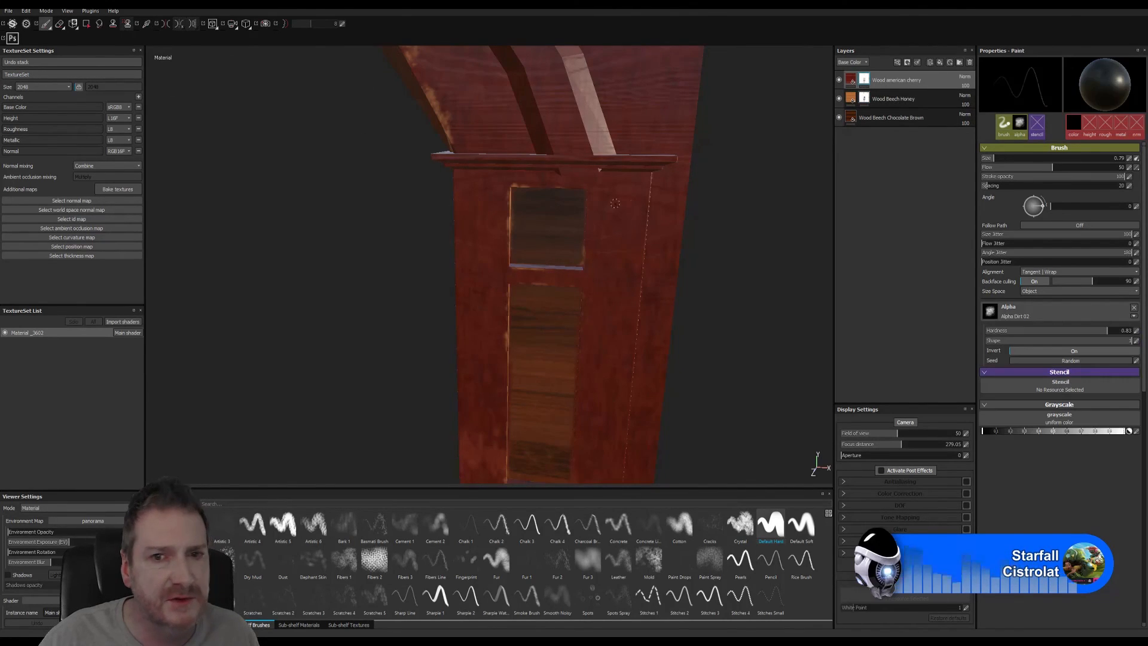
pyautogui.keyDown('alt'); pyautogui.moveTo(605, 212); pyautogui.dragTo(594, 275, button='middle'); pyautogui.keyUp('alt')
pyautogui.scroll(6, 594, 299)
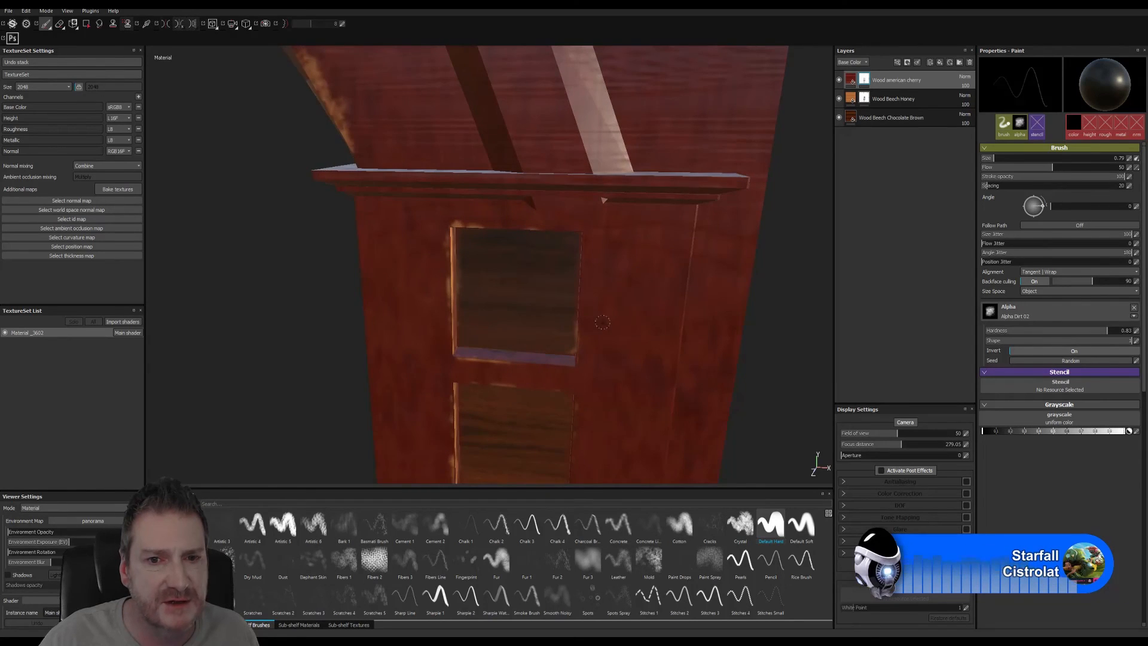
pyautogui.keyDown('alt'); pyautogui.moveTo(594, 299); pyautogui.dragTo(567, 224); pyautogui.keyUp('alt')
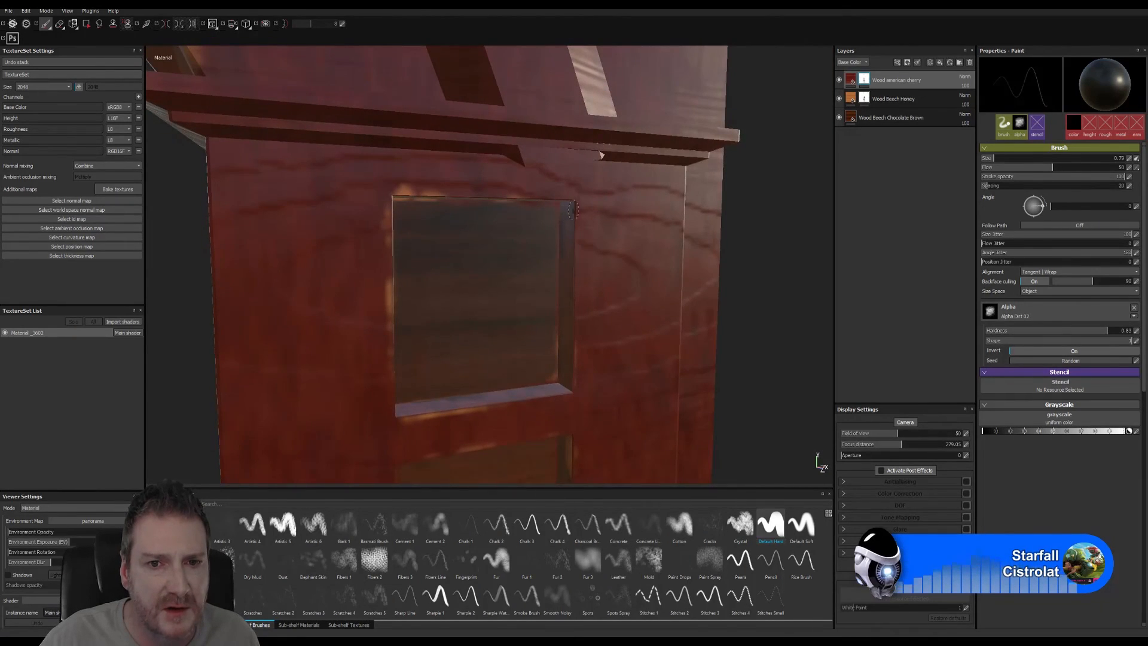
pyautogui.scroll(4, 570, 209)
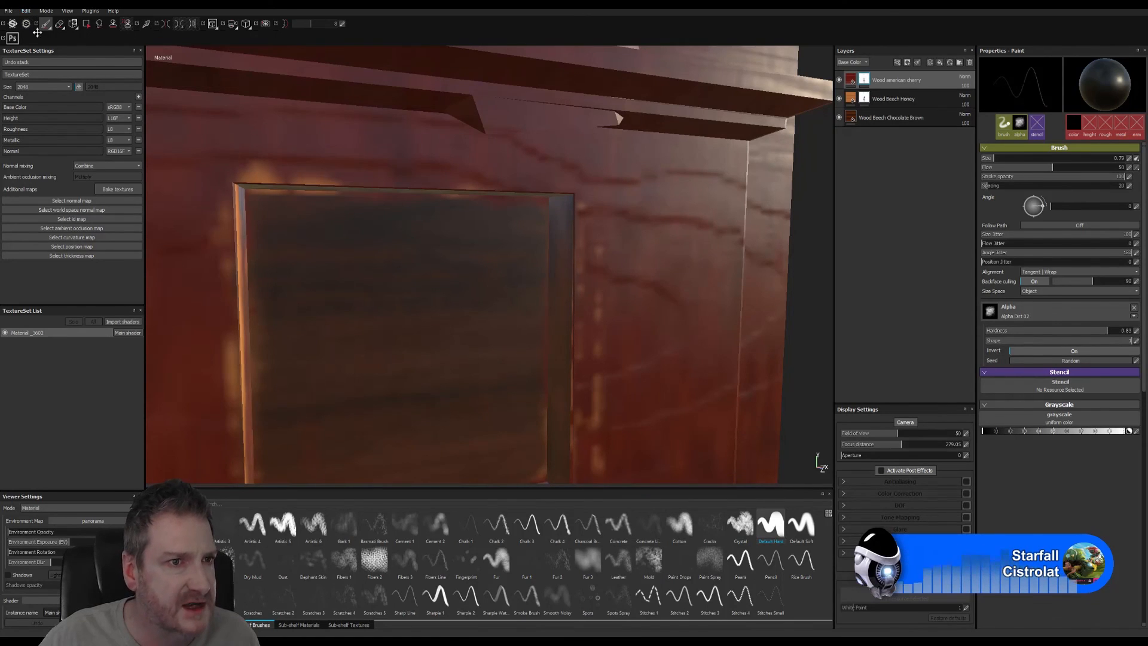
pyautogui.click(59, 24)
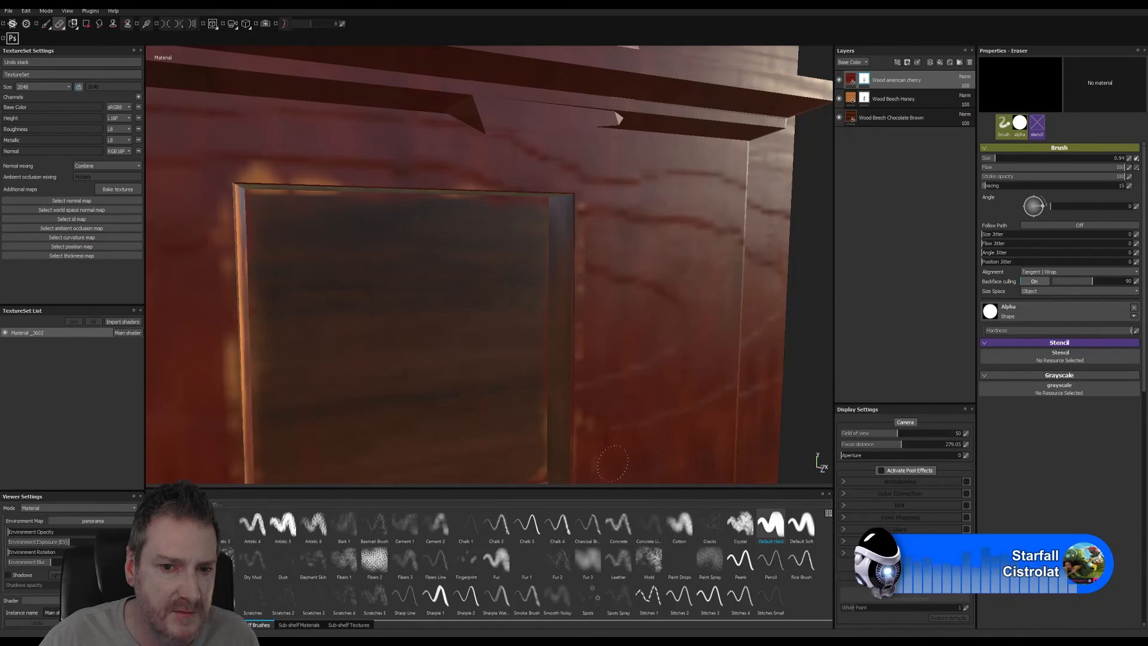
# - Erase the excess wear marks along the left side of the top recess on the Wood american cherry mask
pyautogui.click(48, 24)
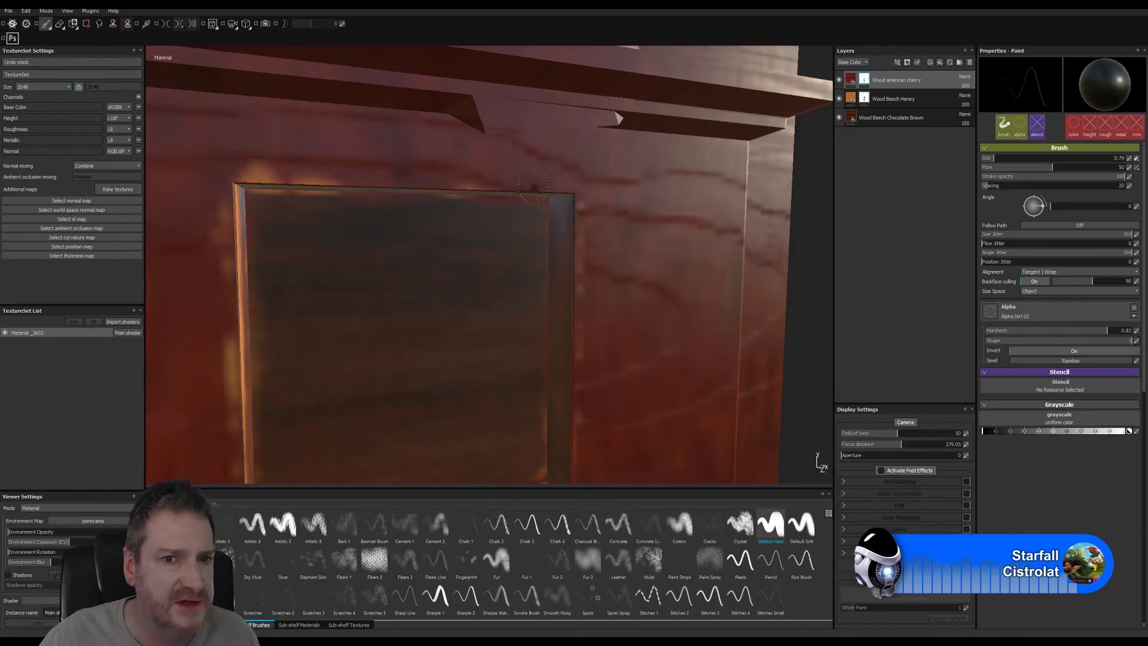
pyautogui.keyDown('alt'); pyautogui.moveTo(566, 288); pyautogui.dragTo(563, 179, button='middle'); pyautogui.keyUp('alt')
pyautogui.keyDown('alt'); pyautogui.moveTo(516, 337); pyautogui.dragTo(571, 356); pyautogui.keyUp('alt')
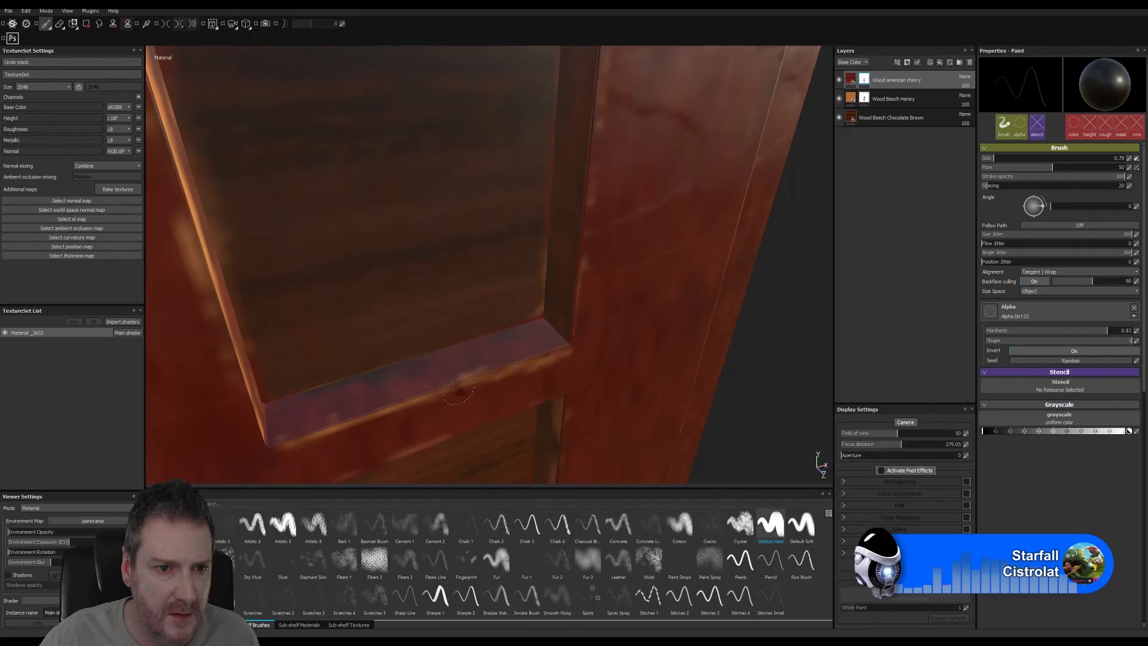
pyautogui.keyDown('alt'); pyautogui.moveTo(286, 287); pyautogui.dragTo(413, 302); pyautogui.keyUp('alt')
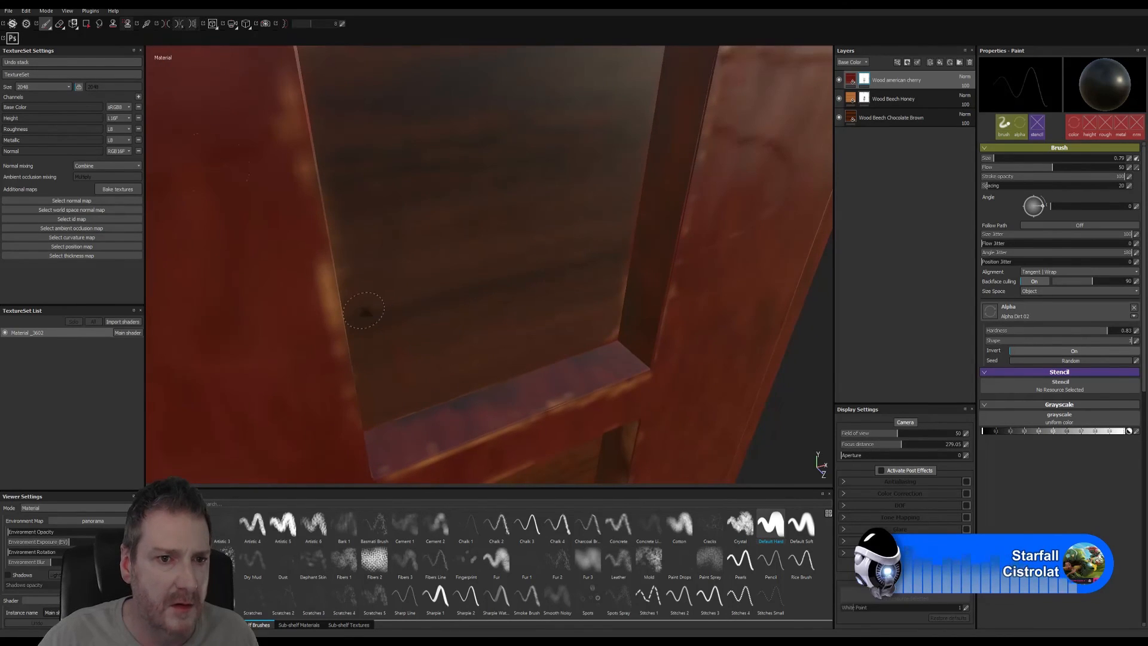
pyautogui.press('e')
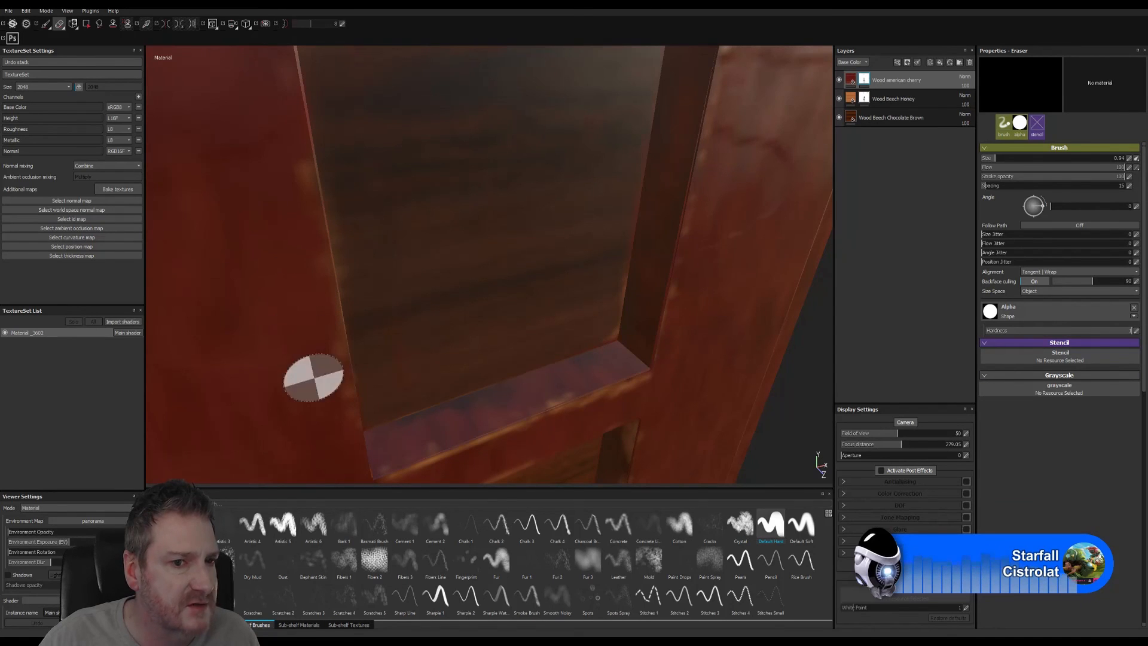
# - Erase the excess wear above the top recess's upper-left corner so only a thin worn edge is left
pyautogui.moveTo(642, 401)
pyautogui.keyDown('alt'); pyautogui.mouseDown(button='middle')
pyautogui.moveTo(337, 422)
pyautogui.moveTo(477, 414)
pyautogui.mouseUp(button='middle'); pyautogui.keyUp('alt')
pyautogui.keyDown('alt'); pyautogui.moveTo(478, 414); pyautogui.dragTo(256, 349, button='right'); pyautogui.keyUp('alt')
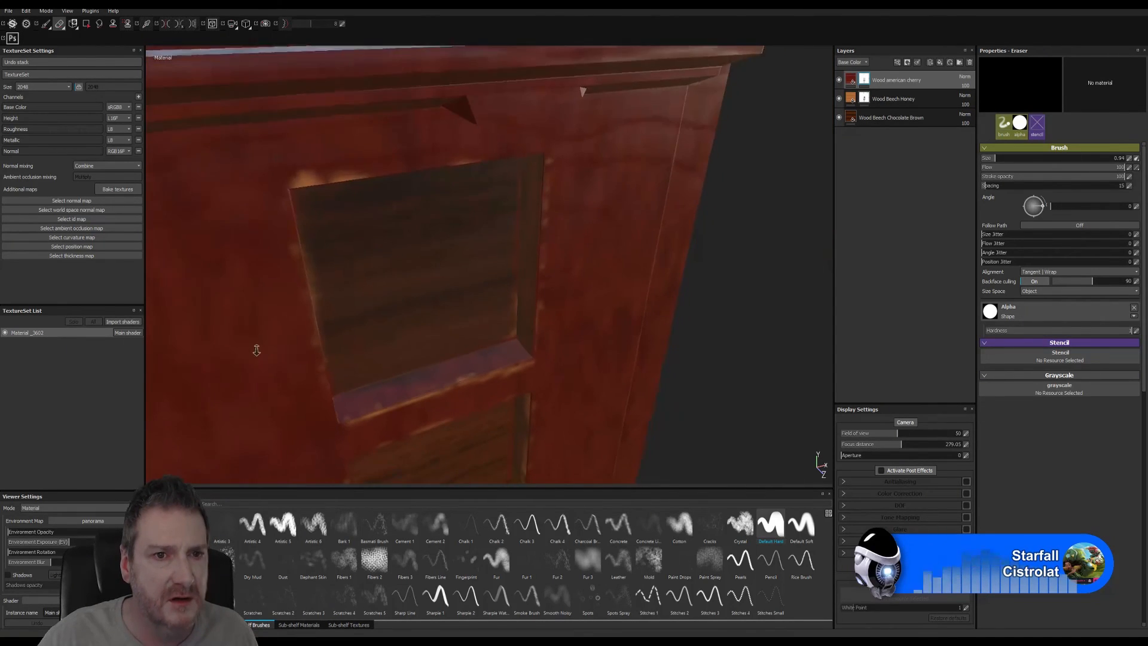
pyautogui.keyDown('alt'); pyautogui.moveTo(431, 307); pyautogui.dragTo(367, 239); pyautogui.keyUp('alt')
pyautogui.keyDown('alt'); pyautogui.moveTo(272, 170); pyautogui.dragTo(318, 285, button='middle'); pyautogui.keyUp('alt')
pyautogui.keyDown('alt'); pyautogui.moveTo(318, 285); pyautogui.dragTo(422, 251, button='right'); pyautogui.keyUp('alt')
pyautogui.keyDown('alt'); pyautogui.moveTo(422, 251); pyautogui.dragTo(500, 249, button='middle'); pyautogui.keyUp('alt')
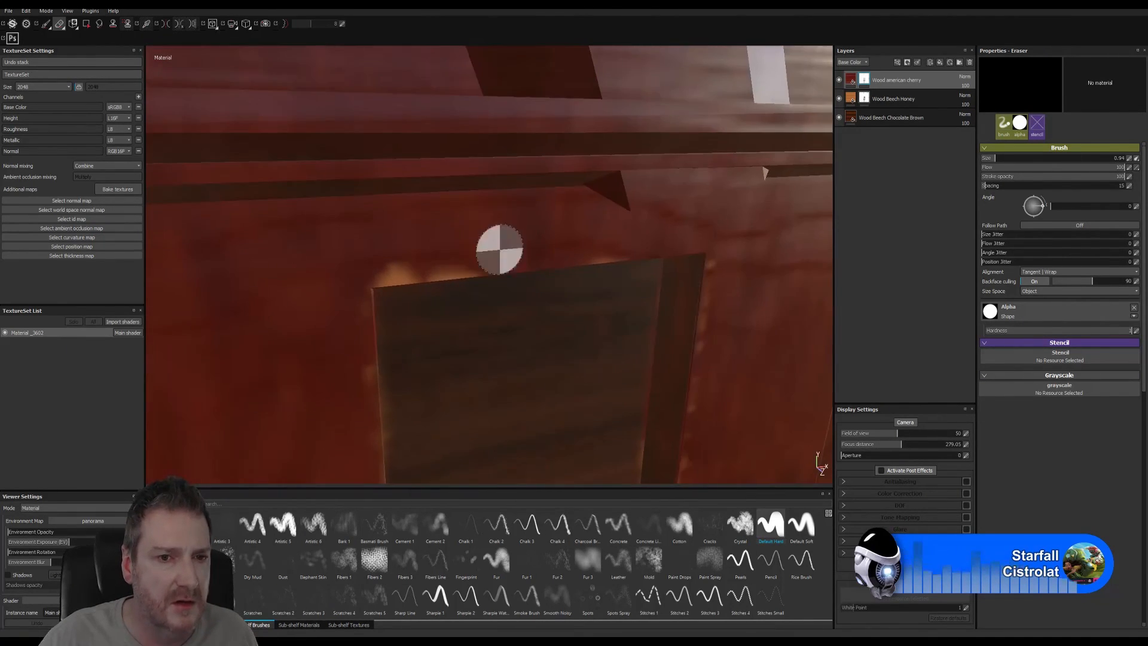
pyautogui.moveTo(423, 240)
pyautogui.mouseDown()
pyautogui.moveTo(384, 260)
pyautogui.moveTo(429, 256)
pyautogui.mouseUp()
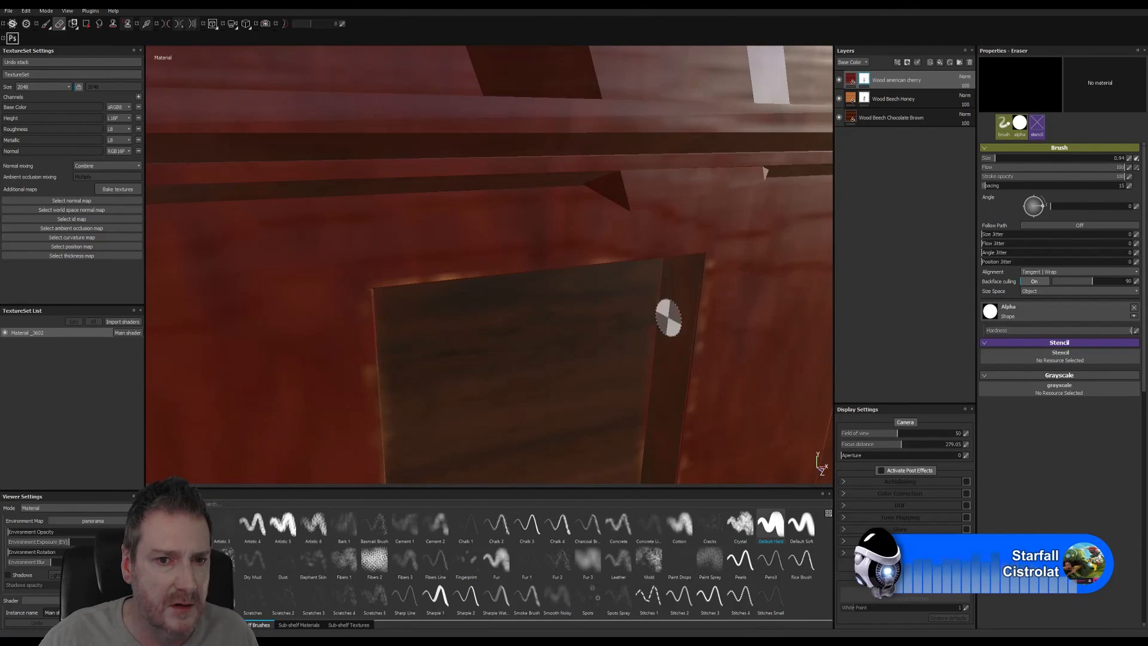
# - Reduce the eraser size to 0.32 and trim the wear on the upper part of the middle recess's inner left side
pyautogui.keyDown('alt'); pyautogui.moveTo(669, 317); pyautogui.dragTo(321, 379, button='right'); pyautogui.keyUp('alt')
pyautogui.keyDown('alt'); pyautogui.moveTo(320, 379); pyautogui.dragTo(222, 162, button='middle'); pyautogui.keyUp('alt')
pyautogui.keyDown('alt'); pyautogui.moveTo(548, 339); pyautogui.dragTo(533, 269, button='middle'); pyautogui.keyUp('alt')
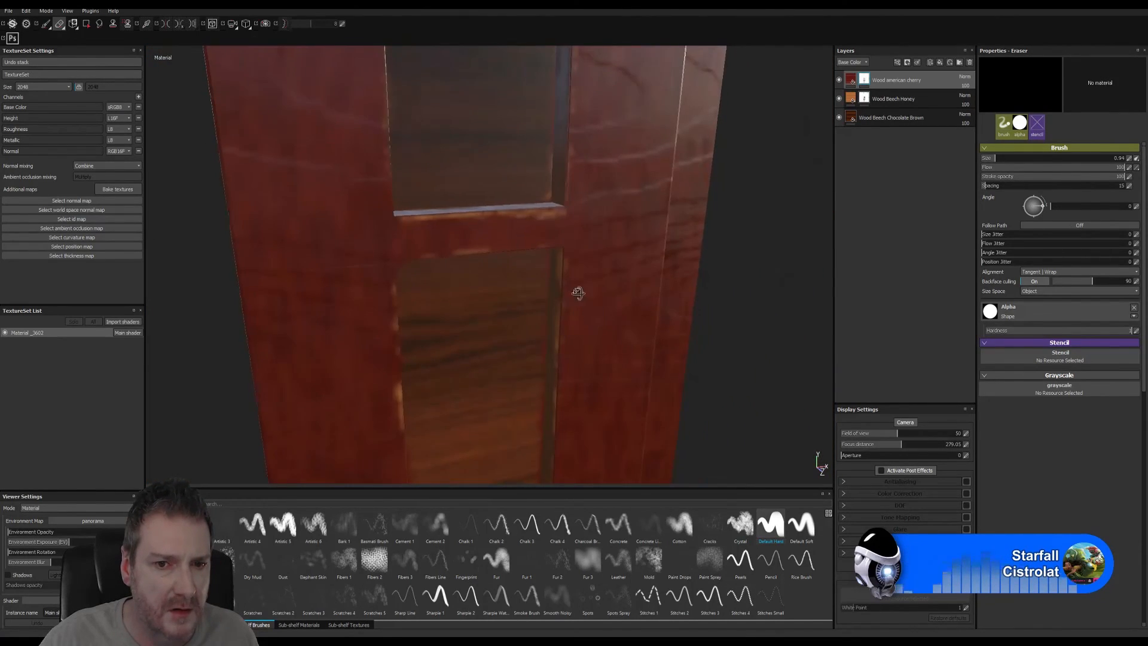
pyautogui.keyDown('alt'); pyautogui.moveTo(578, 293); pyautogui.dragTo(446, 293); pyautogui.keyUp('alt')
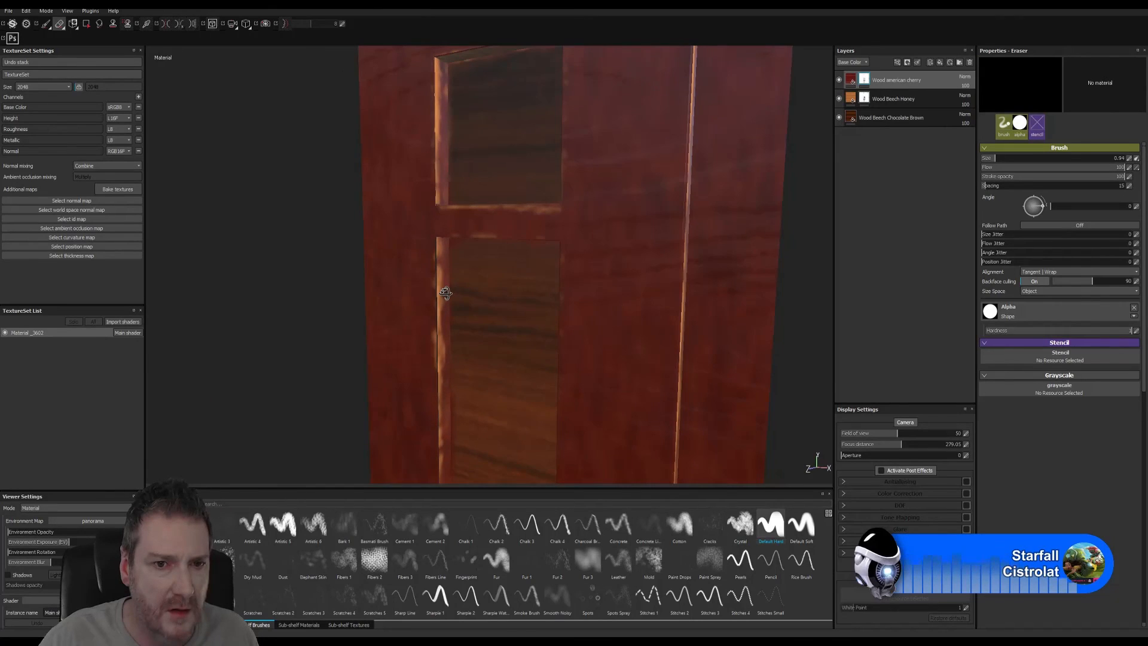
pyautogui.keyDown('alt'); pyautogui.moveTo(447, 293); pyautogui.dragTo(717, 264, button='right'); pyautogui.keyUp('alt')
pyautogui.keyDown('alt'); pyautogui.moveTo(598, 267); pyautogui.dragTo(449, 254); pyautogui.keyUp('alt')
pyautogui.keyDown('alt'); pyautogui.moveTo(437, 250); pyautogui.dragTo(514, 226, button='right'); pyautogui.keyUp('alt')
pyautogui.keyDown('alt'); pyautogui.moveTo(515, 225); pyautogui.dragTo(526, 315); pyautogui.keyUp('alt')
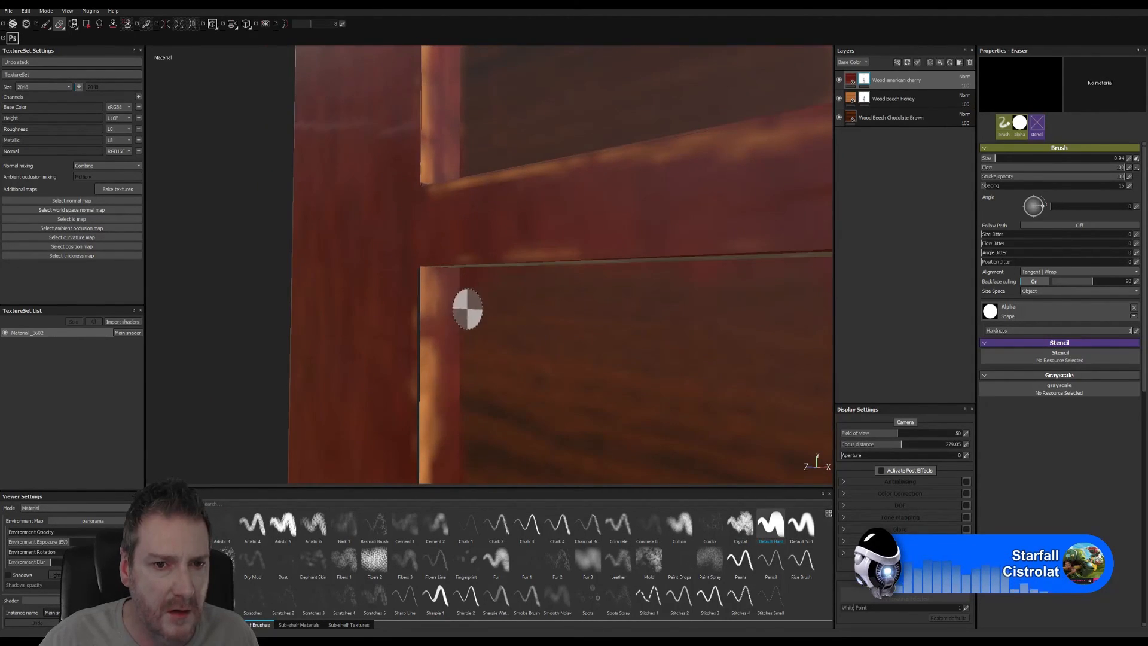
pyautogui.press('[')
pyautogui.press('[')
pyautogui.press('[')
pyautogui.press('[')
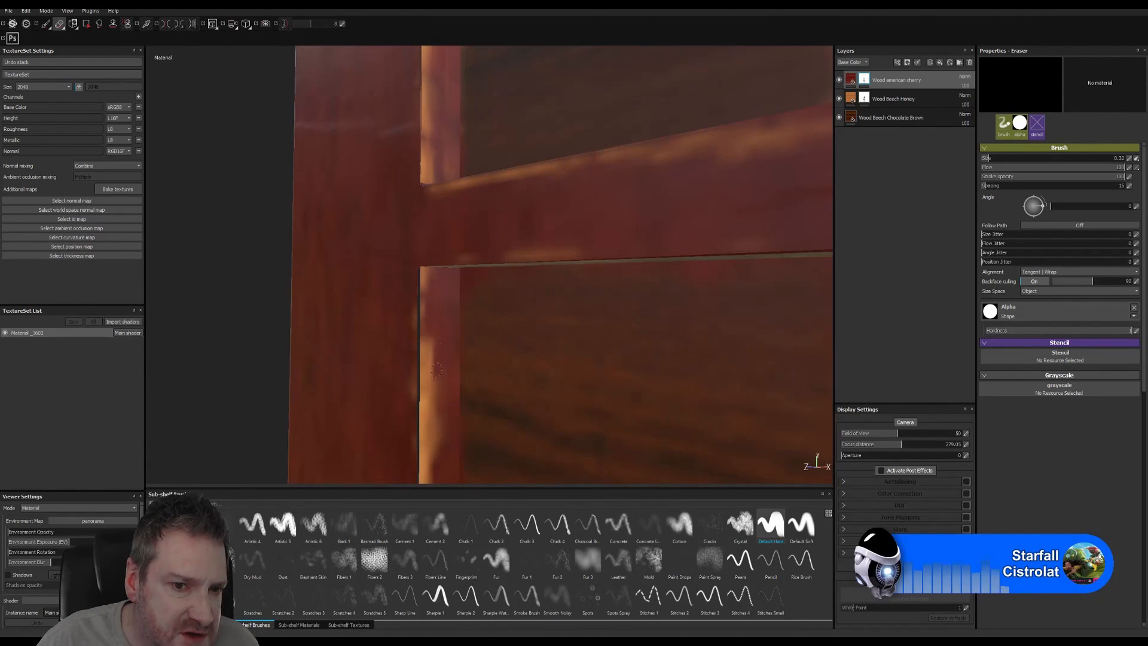
pyautogui.moveTo(435, 339); pyautogui.dragTo(437, 442)
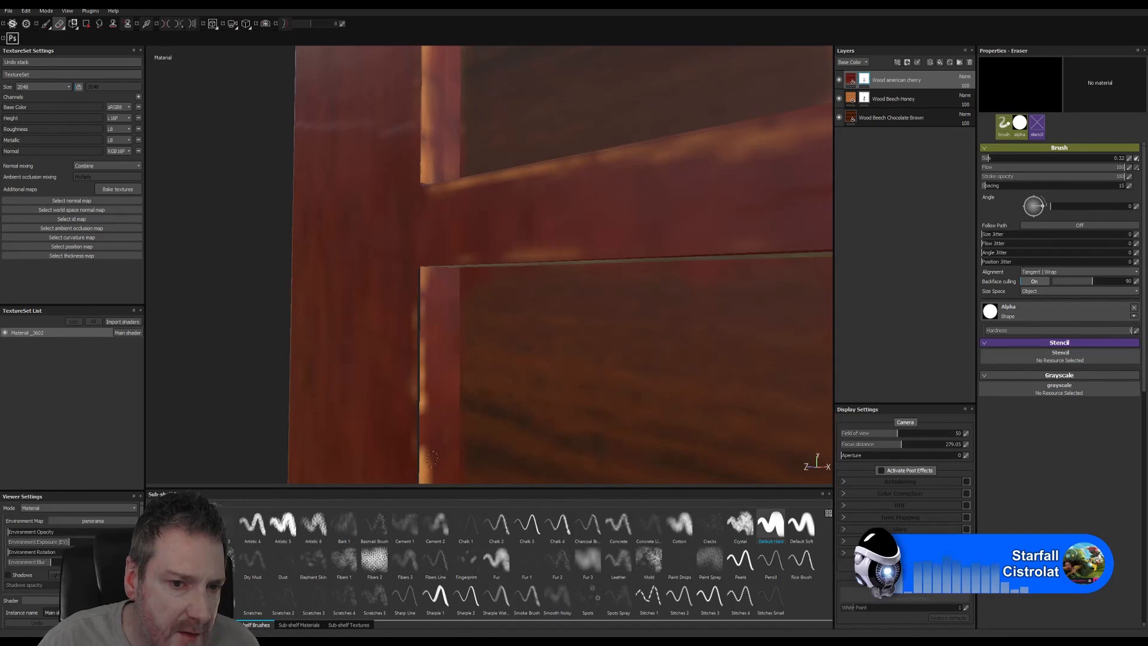
# - Trim the wear further down the middle recess's inner left side to an irregular worn edge
pyautogui.moveTo(459, 389)
pyautogui.keyDown('alt'); pyautogui.mouseDown()
pyautogui.moveTo(457, 231)
pyautogui.moveTo(435, 287)
pyautogui.moveTo(440, 377)
pyautogui.mouseUp(); pyautogui.keyUp('alt')
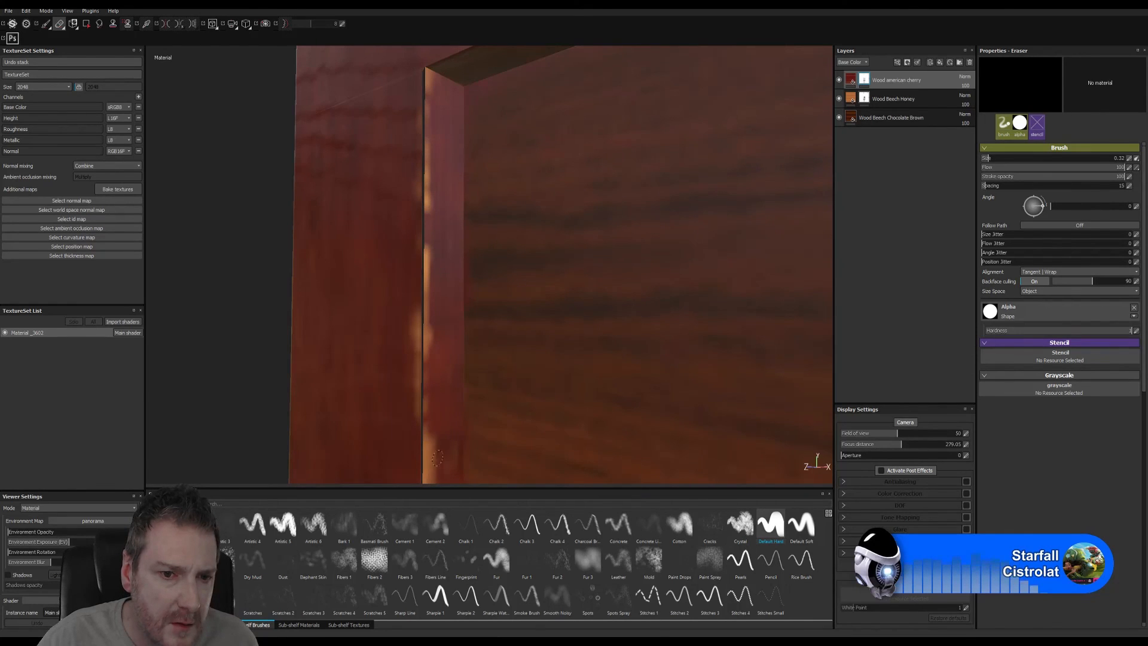
pyautogui.keyDown('alt'); pyautogui.moveTo(477, 428); pyautogui.dragTo(474, 254, button='middle'); pyautogui.keyUp('alt')
pyautogui.moveTo(430, 289); pyautogui.dragTo(440, 425)
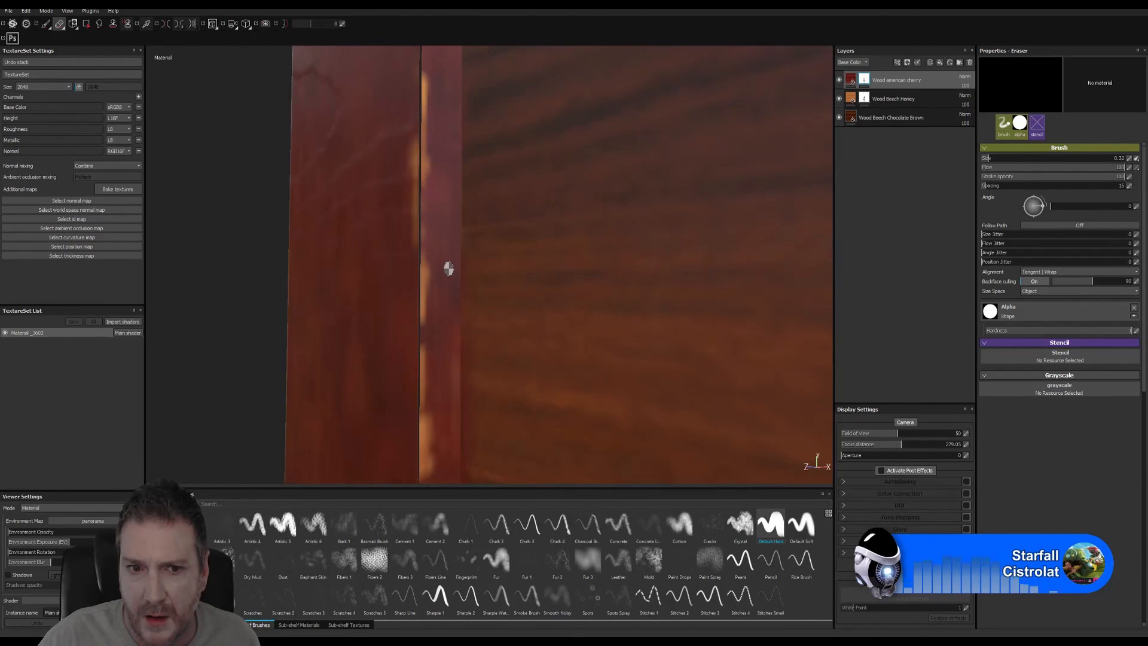
# - Inspect the edge wear and the seam along the middle recess's left edge and upper-left corner, close up and from a distance
pyautogui.moveTo(449, 270)
pyautogui.keyDown('alt'); pyautogui.mouseDown()
pyautogui.moveTo(405, 295)
pyautogui.moveTo(541, 293)
pyautogui.moveTo(497, 203)
pyautogui.moveTo(461, 185)
pyautogui.moveTo(469, 246)
pyautogui.mouseUp(); pyautogui.keyUp('alt')
pyautogui.keyDown('alt'); pyautogui.moveTo(444, 260); pyautogui.dragTo(454, 385, button='middle'); pyautogui.keyUp('alt')
pyautogui.moveTo(463, 256)
pyautogui.keyDown('alt'); pyautogui.mouseDown(button='right')
pyautogui.moveTo(803, 241)
pyautogui.moveTo(700, 246)
pyautogui.mouseUp(button='right'); pyautogui.keyUp('alt')
pyautogui.keyDown('alt'); pyautogui.moveTo(484, 236); pyautogui.dragTo(476, 428, button='middle'); pyautogui.keyUp('alt')
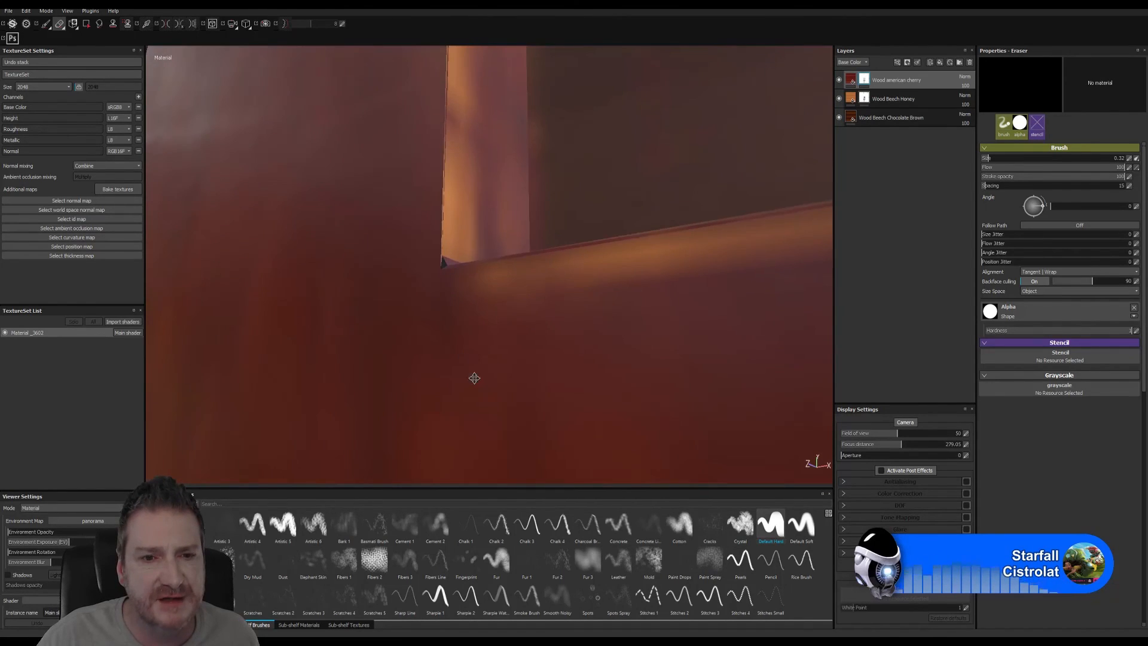
pyautogui.keyDown('alt'); pyautogui.moveTo(474, 379); pyautogui.dragTo(474, 257, button='middle'); pyautogui.keyUp('alt')
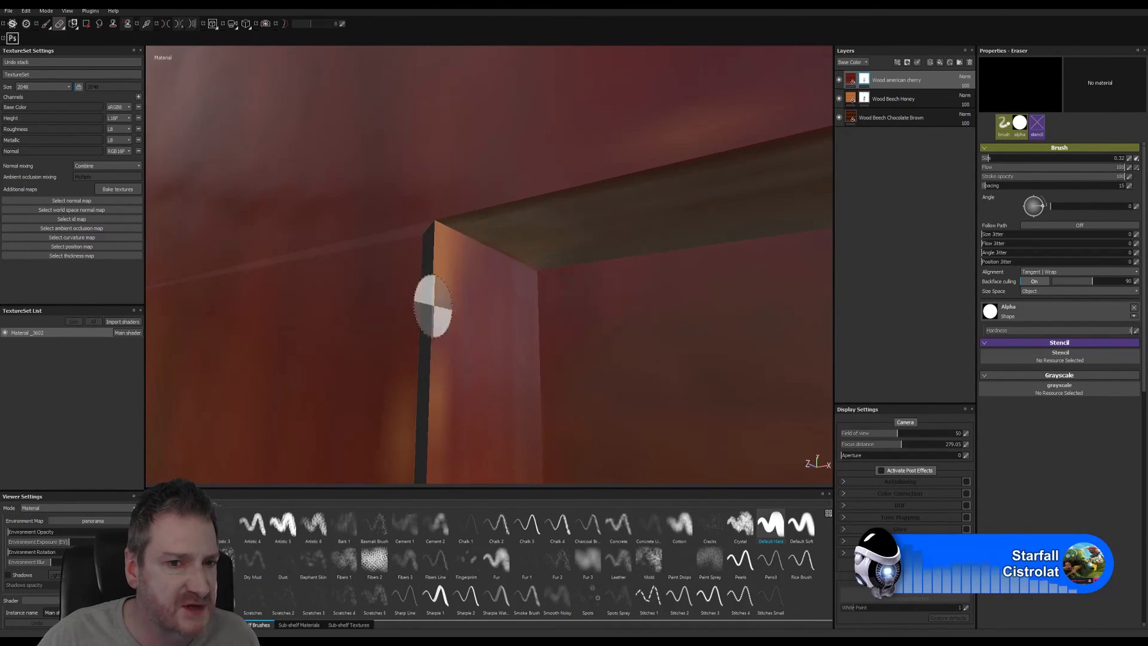
pyautogui.keyDown('alt'); pyautogui.moveTo(471, 377); pyautogui.dragTo(465, 361, button='middle'); pyautogui.keyUp('alt')
pyautogui.keyDown('alt'); pyautogui.moveTo(465, 361); pyautogui.dragTo(360, 399, button='right'); pyautogui.keyUp('alt')
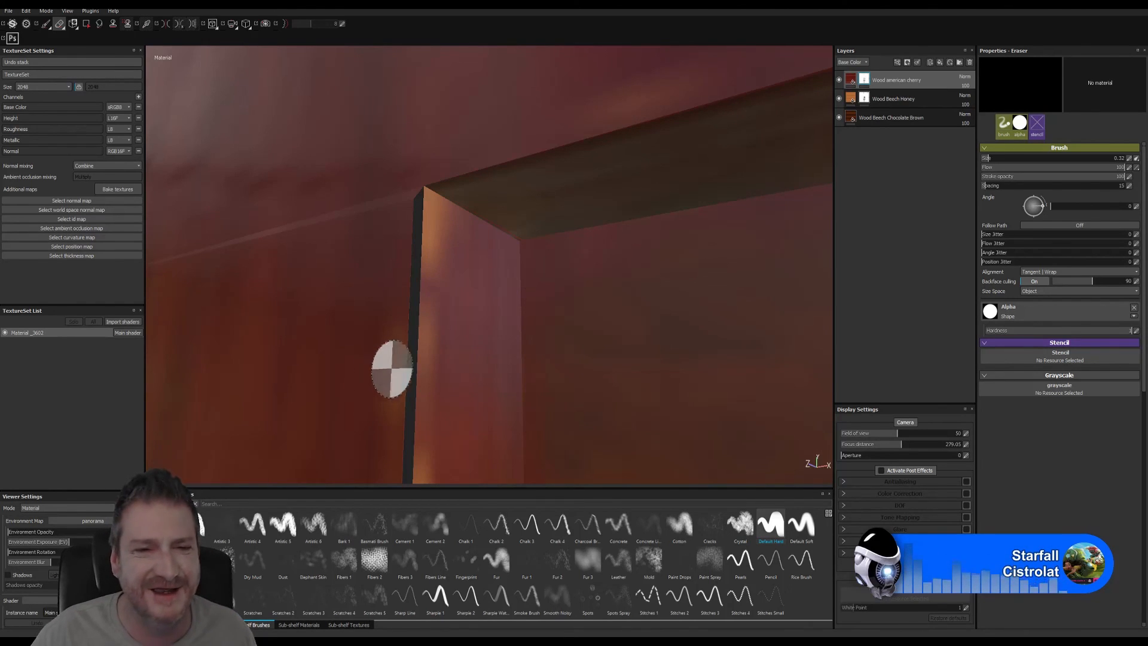
pyautogui.press('alt')
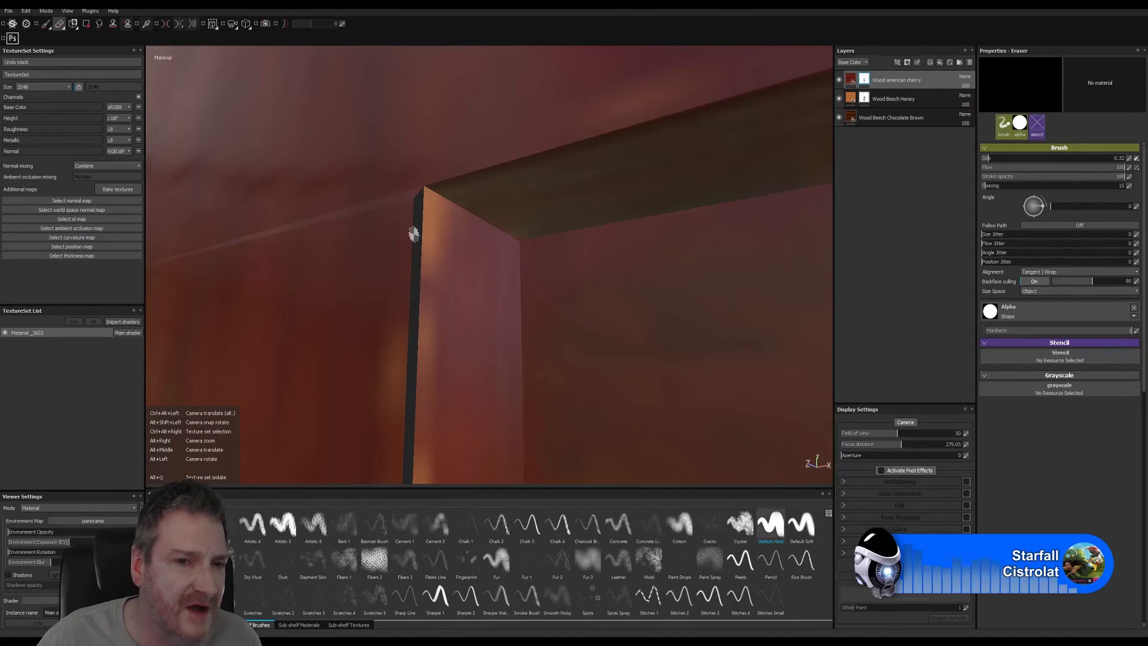
pyautogui.keyDown('alt'); pyautogui.moveTo(436, 251); pyautogui.dragTo(307, 92, button='right'); pyautogui.keyUp('alt')
pyautogui.keyDown('alt'); pyautogui.moveTo(389, 329); pyautogui.dragTo(316, 160, button='right'); pyautogui.keyUp('alt')
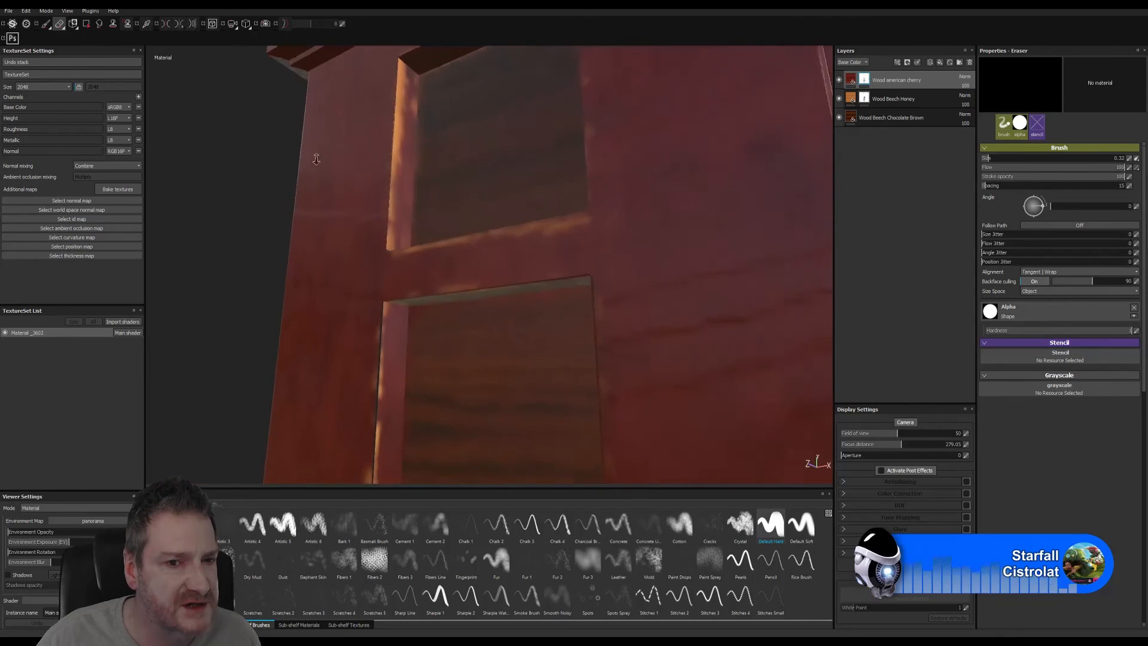
pyautogui.keyDown('alt'); pyautogui.moveTo(316, 159); pyautogui.dragTo(347, 267); pyautogui.keyUp('alt')
pyautogui.keyDown('alt'); pyautogui.moveTo(366, 267); pyautogui.dragTo(334, 107, button='middle'); pyautogui.keyUp('alt')
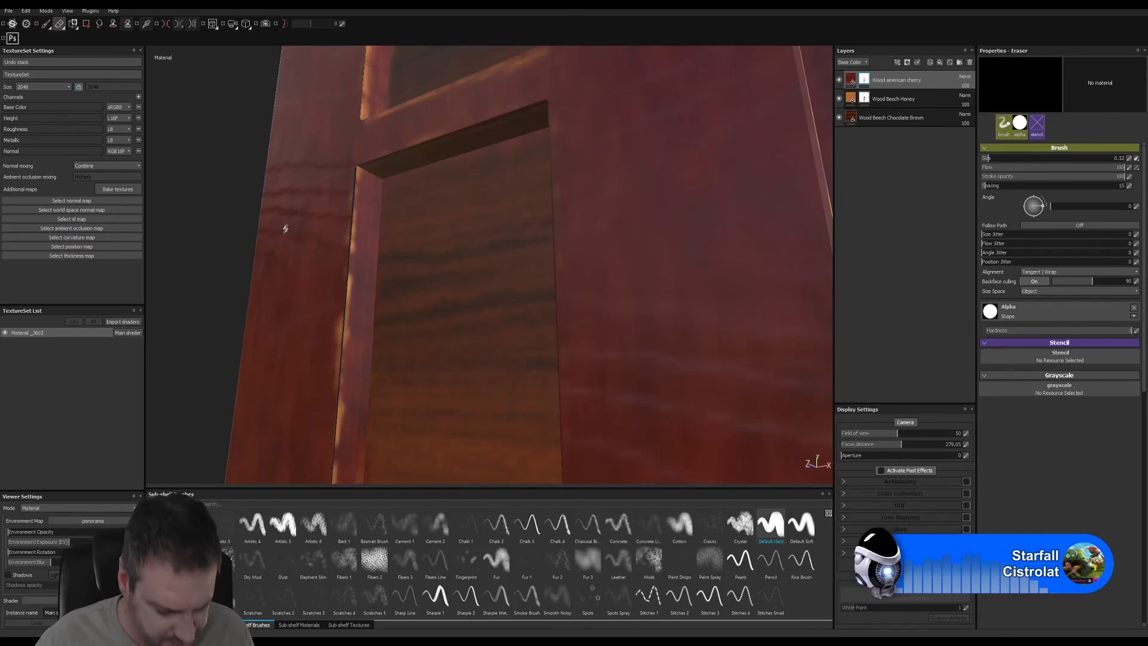
pyautogui.keyDown('alt'); pyautogui.moveTo(276, 247); pyautogui.dragTo(300, 314); pyautogui.keyUp('alt')
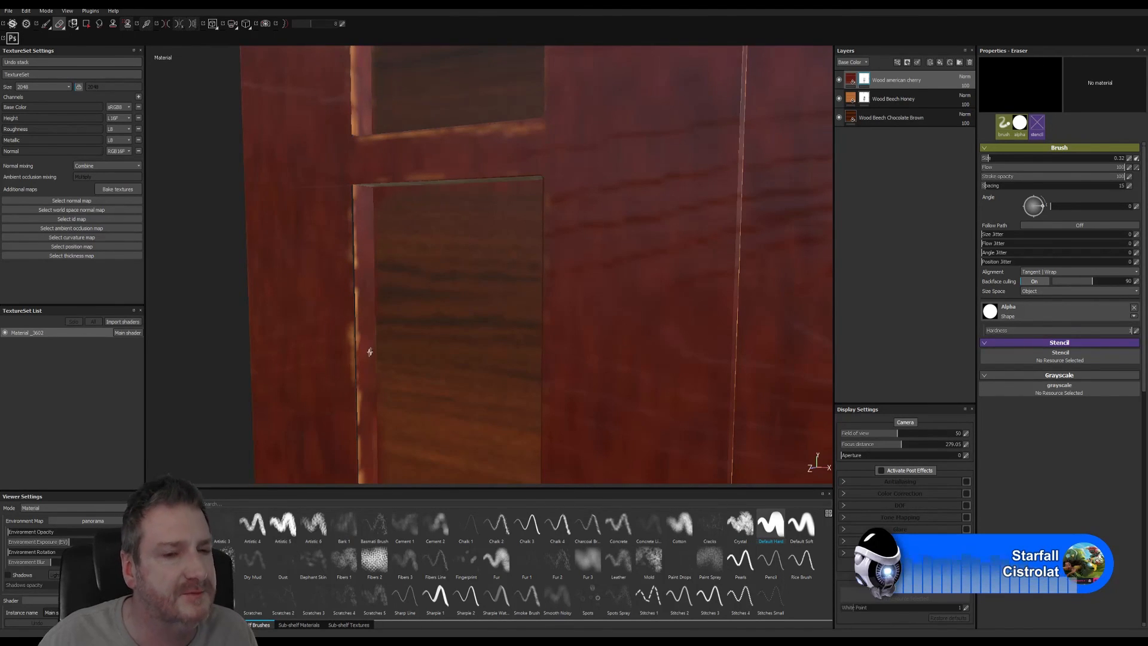
pyautogui.keyDown('alt'); pyautogui.moveTo(363, 261); pyautogui.dragTo(936, 242, button='right'); pyautogui.keyUp('alt')
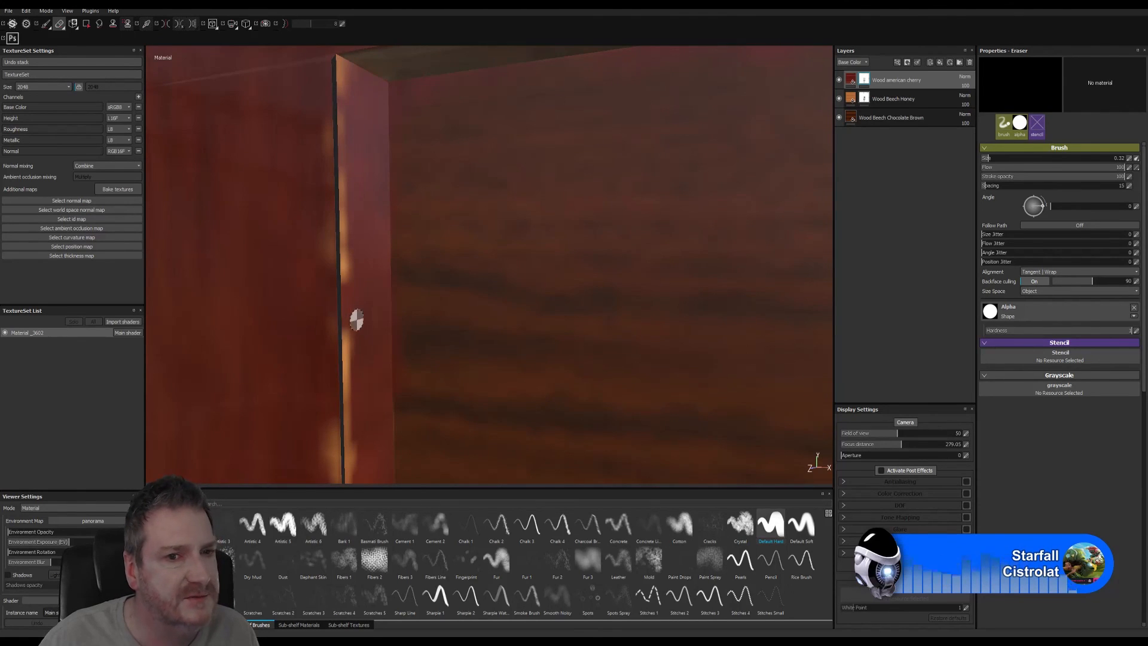
pyautogui.keyDown('alt'); pyautogui.moveTo(357, 321); pyautogui.dragTo(118, 441, button='right'); pyautogui.keyUp('alt')
pyautogui.keyDown('alt'); pyautogui.moveTo(323, 264); pyautogui.dragTo(279, 316); pyautogui.keyUp('alt')
pyautogui.keyDown('alt'); pyautogui.moveTo(457, 359); pyautogui.dragTo(459, 315, button='middle'); pyautogui.keyUp('alt')
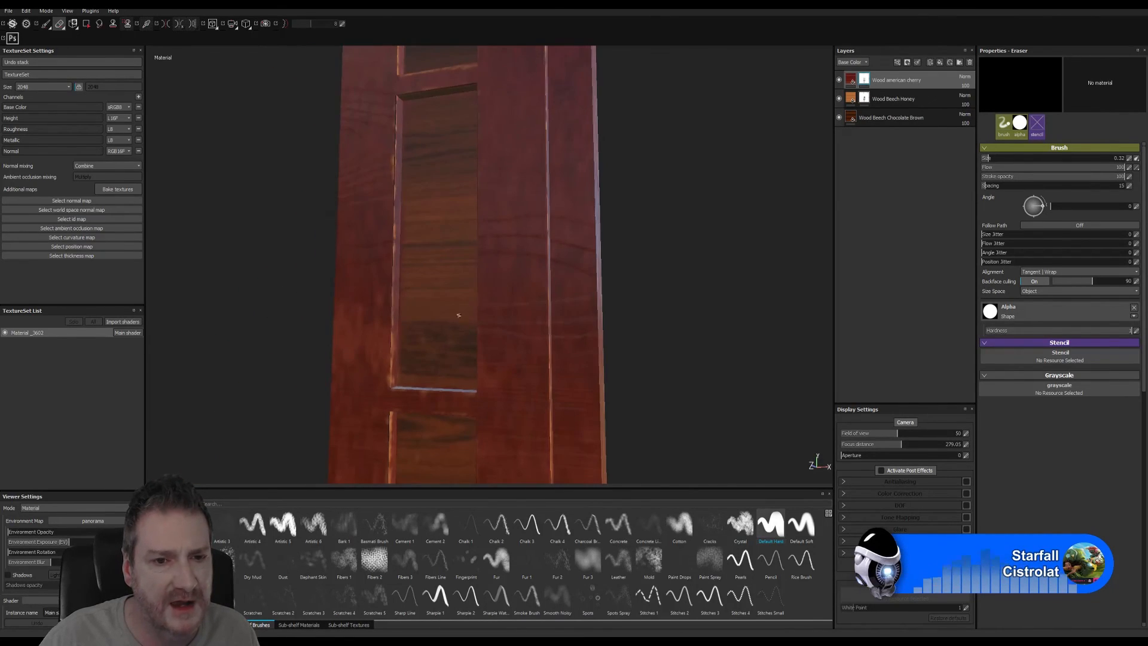
# - Paint edge wear around the bottom recess's right side and lower edge with the Alpha Dirt 02 brush at size 0.79
pyautogui.keyDown('alt'); pyautogui.moveTo(458, 315); pyautogui.dragTo(371, 342); pyautogui.keyUp('alt')
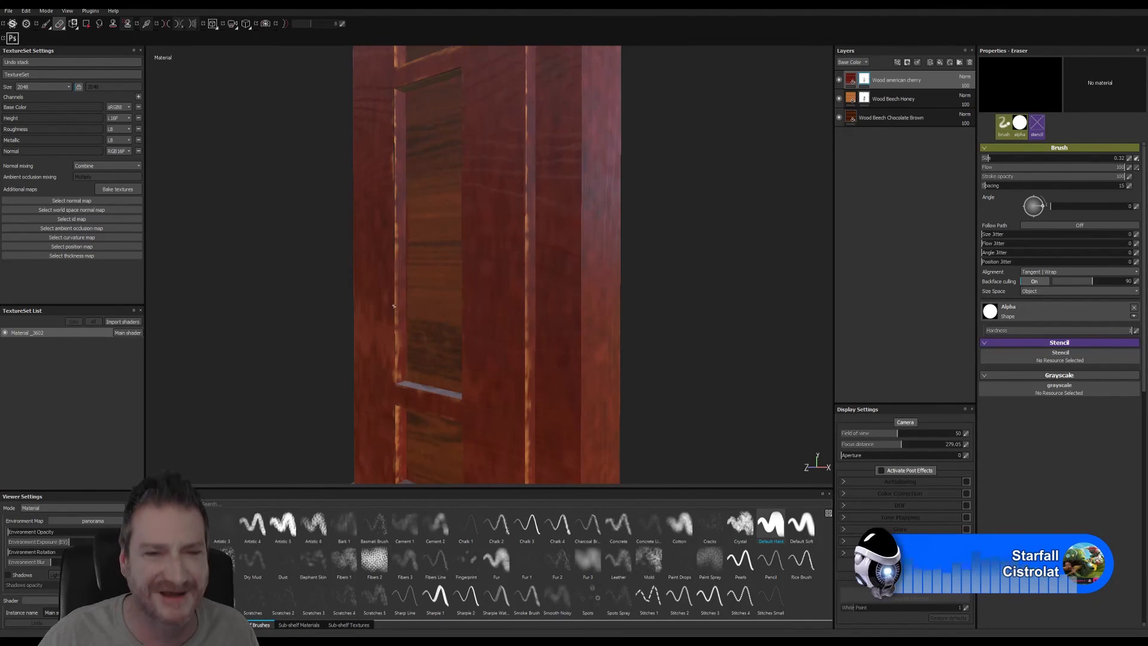
pyautogui.keyDown('alt'); pyautogui.moveTo(521, 323); pyautogui.dragTo(604, 331); pyautogui.keyUp('alt')
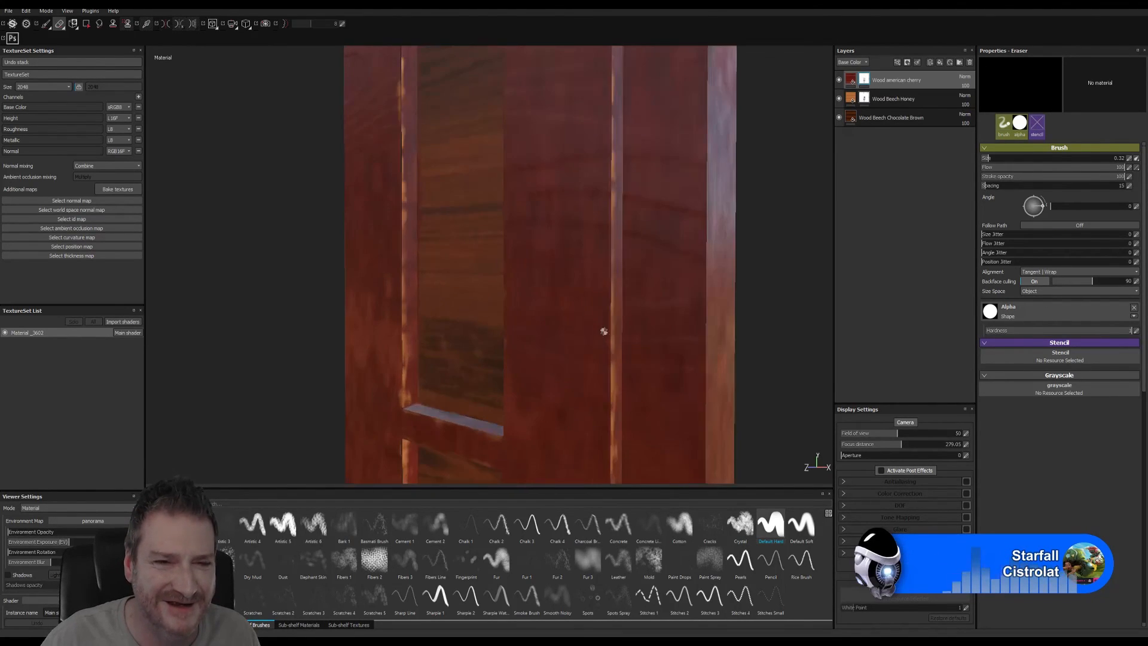
pyautogui.keyDown('alt'); pyautogui.moveTo(471, 383); pyautogui.dragTo(456, 269, button='middle'); pyautogui.keyUp('alt')
pyautogui.keyDown('alt'); pyautogui.moveTo(470, 314); pyautogui.dragTo(674, 323); pyautogui.keyUp('alt')
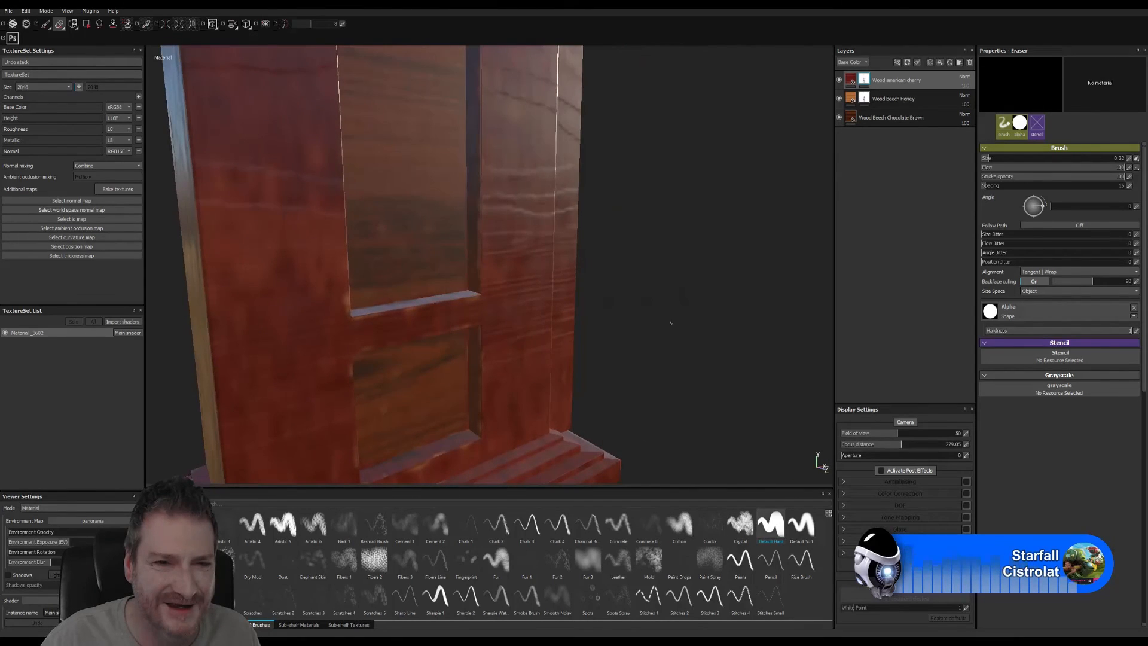
pyautogui.keyDown('alt'); pyautogui.moveTo(671, 302); pyautogui.dragTo(662, 361, button='middle'); pyautogui.keyUp('alt')
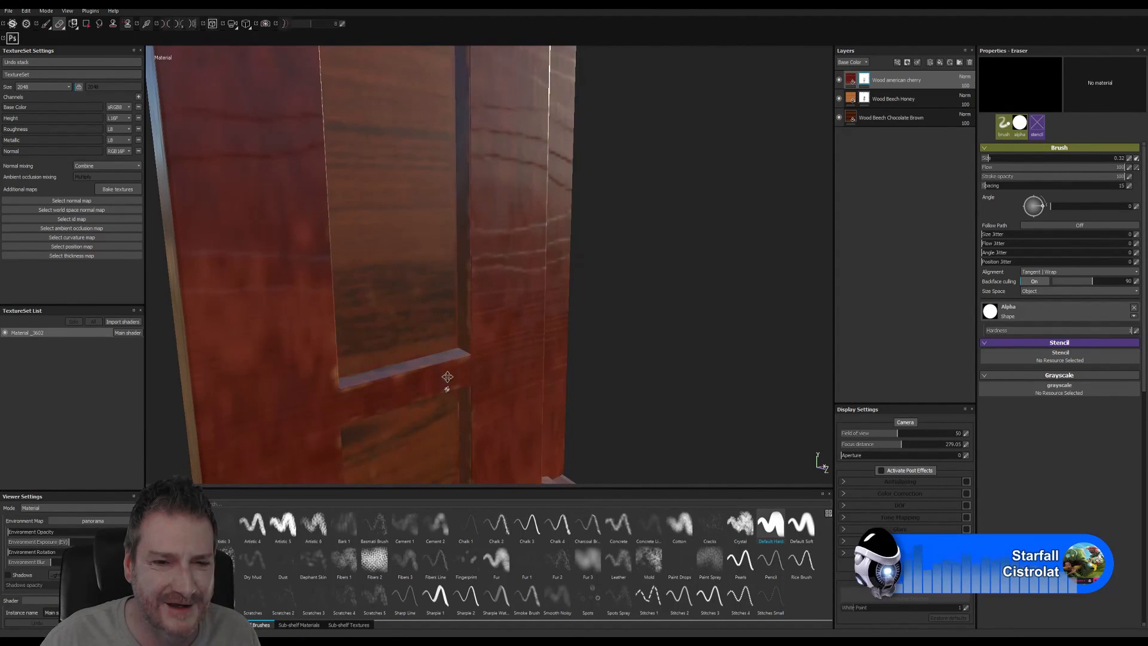
pyautogui.keyDown('alt'); pyautogui.moveTo(448, 377); pyautogui.dragTo(430, 320, button='middle'); pyautogui.keyUp('alt')
pyautogui.moveTo(406, 318)
pyautogui.keyDown('alt'); pyautogui.mouseDown()
pyautogui.moveTo(613, 313)
pyautogui.moveTo(425, 308)
pyautogui.mouseUp(); pyautogui.keyUp('alt')
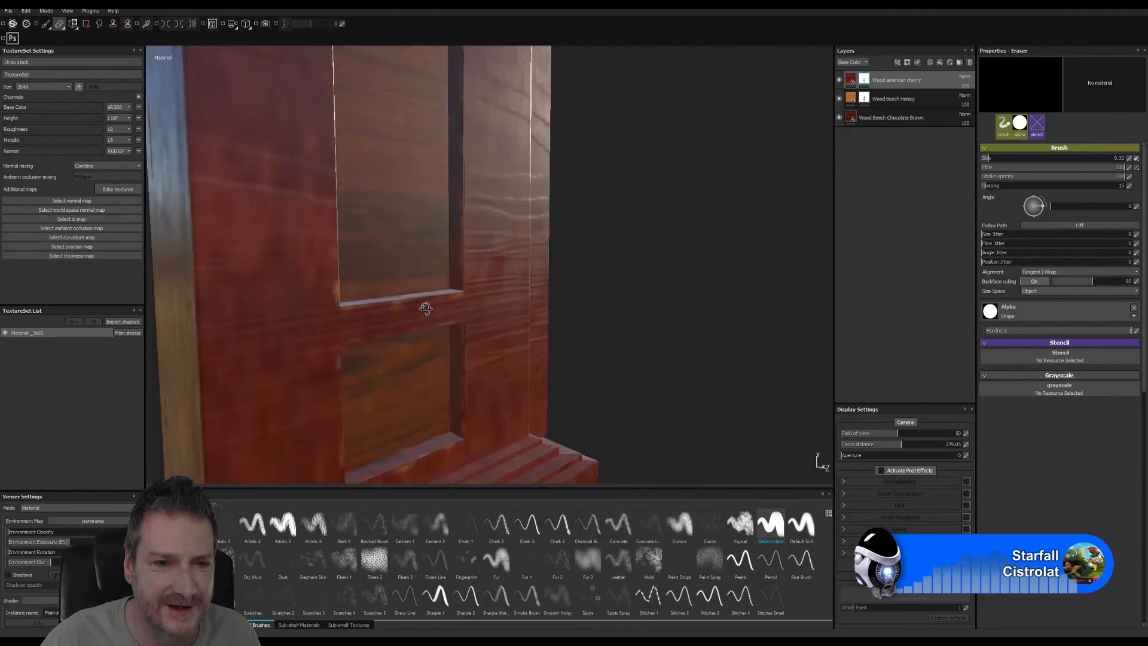
pyautogui.keyDown('alt'); pyautogui.moveTo(643, 326); pyautogui.dragTo(543, 336, button='right'); pyautogui.keyUp('alt')
pyautogui.keyDown('alt'); pyautogui.moveTo(405, 312); pyautogui.dragTo(477, 251); pyautogui.keyUp('alt')
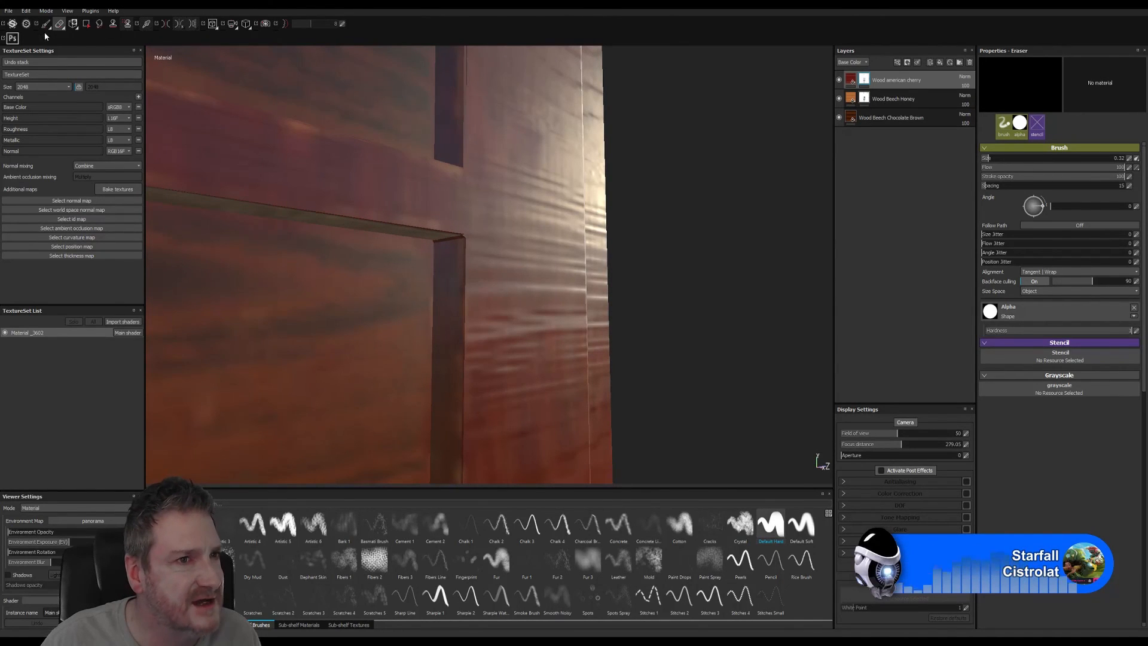
pyautogui.press('1')
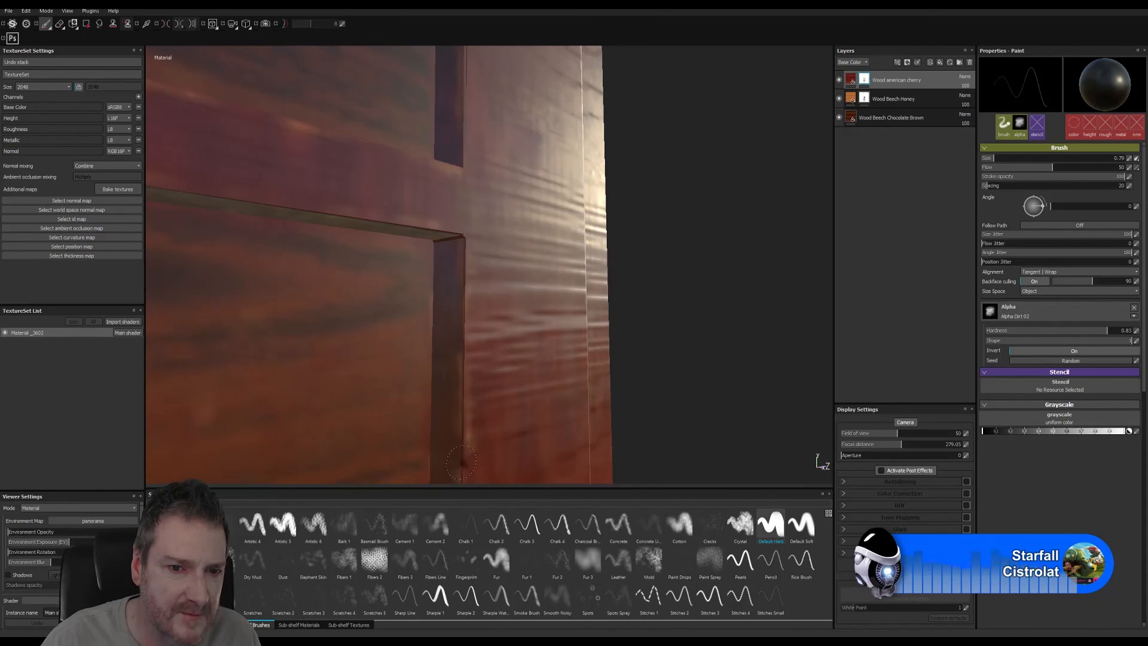
pyautogui.keyDown('alt'); pyautogui.moveTo(479, 419); pyautogui.dragTo(484, 326); pyautogui.keyUp('alt')
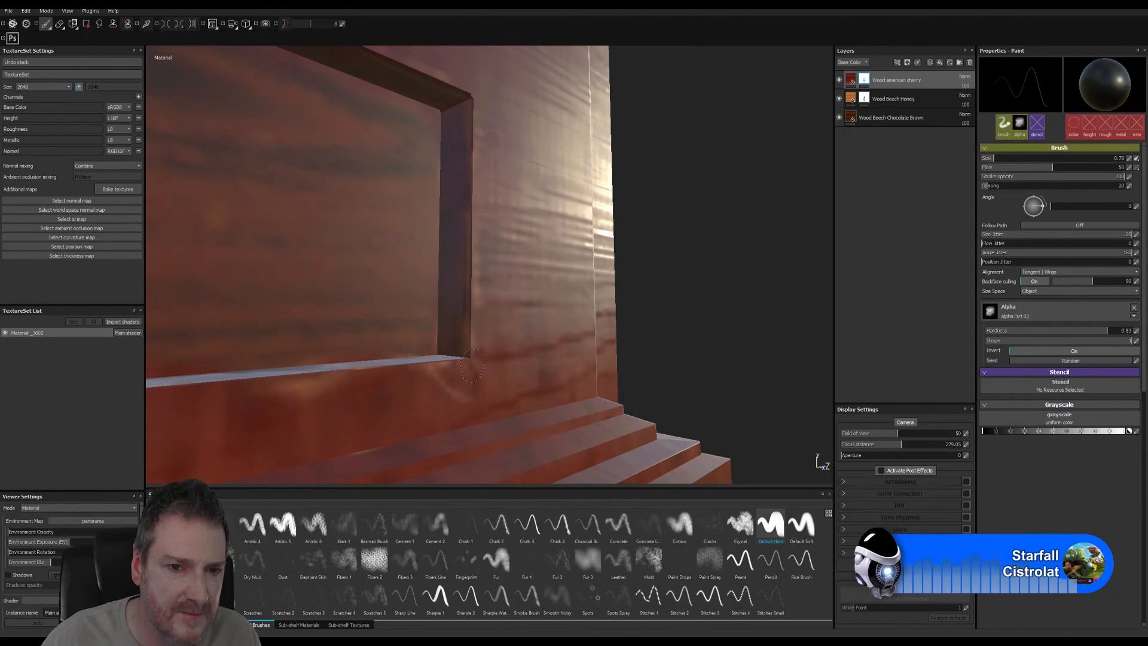
pyautogui.moveTo(470, 383)
pyautogui.keyDown('alt'); pyautogui.mouseDown()
pyautogui.moveTo(436, 415)
pyautogui.moveTo(461, 423)
pyautogui.moveTo(413, 413)
pyautogui.moveTo(506, 363)
pyautogui.mouseUp(); pyautogui.keyUp('alt')
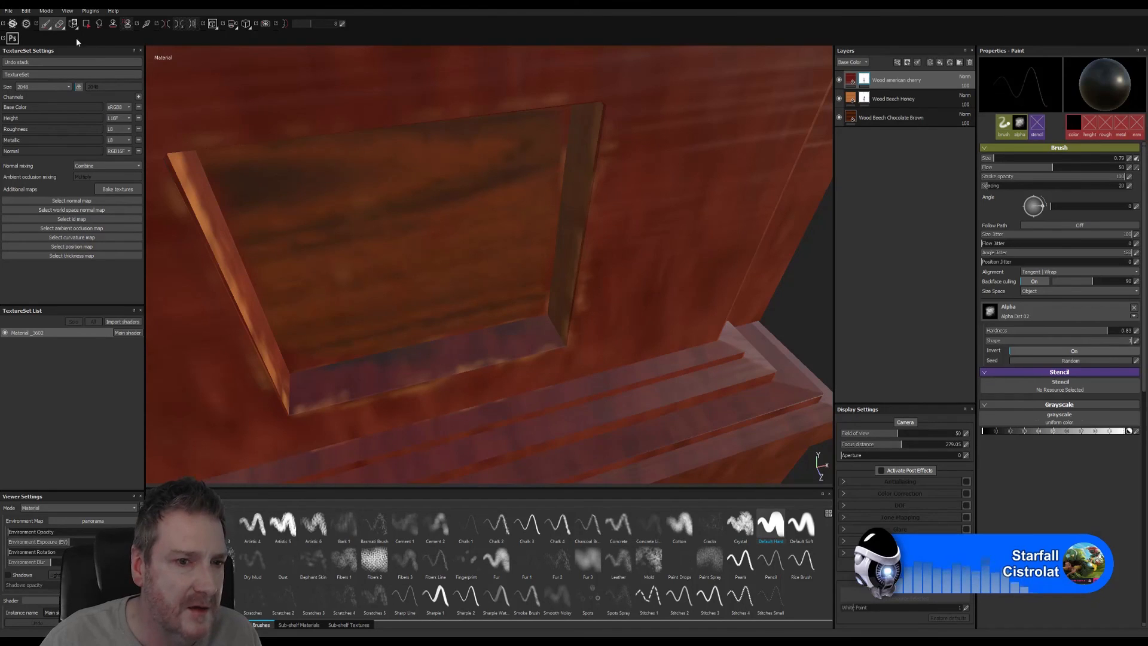
# - Trim the wear on the bottom recess's inner left side with the eraser at size 0.32
pyautogui.scroll(-2, 367, 292)
pyautogui.keyDown('alt'); pyautogui.moveTo(359, 277); pyautogui.dragTo(166, 186); pyautogui.keyUp('alt')
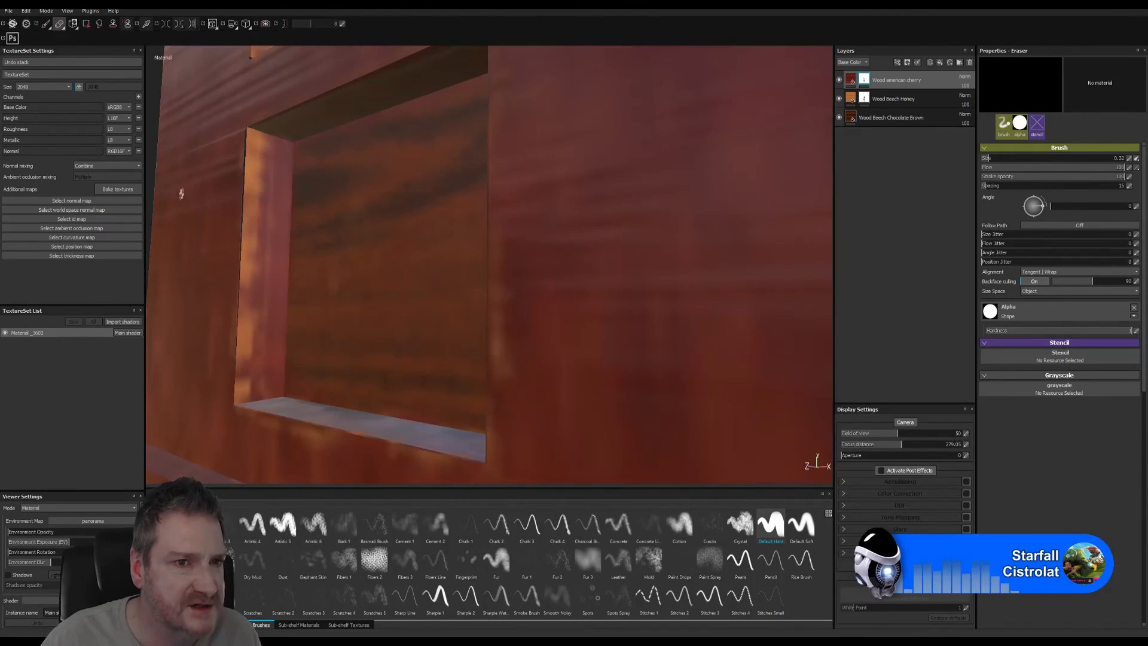
pyautogui.moveTo(241, 174)
pyautogui.keyDown('alt'); pyautogui.mouseDown(button='right')
pyautogui.moveTo(402, 190)
pyautogui.moveTo(409, 165)
pyautogui.mouseUp(button='right'); pyautogui.keyUp('alt')
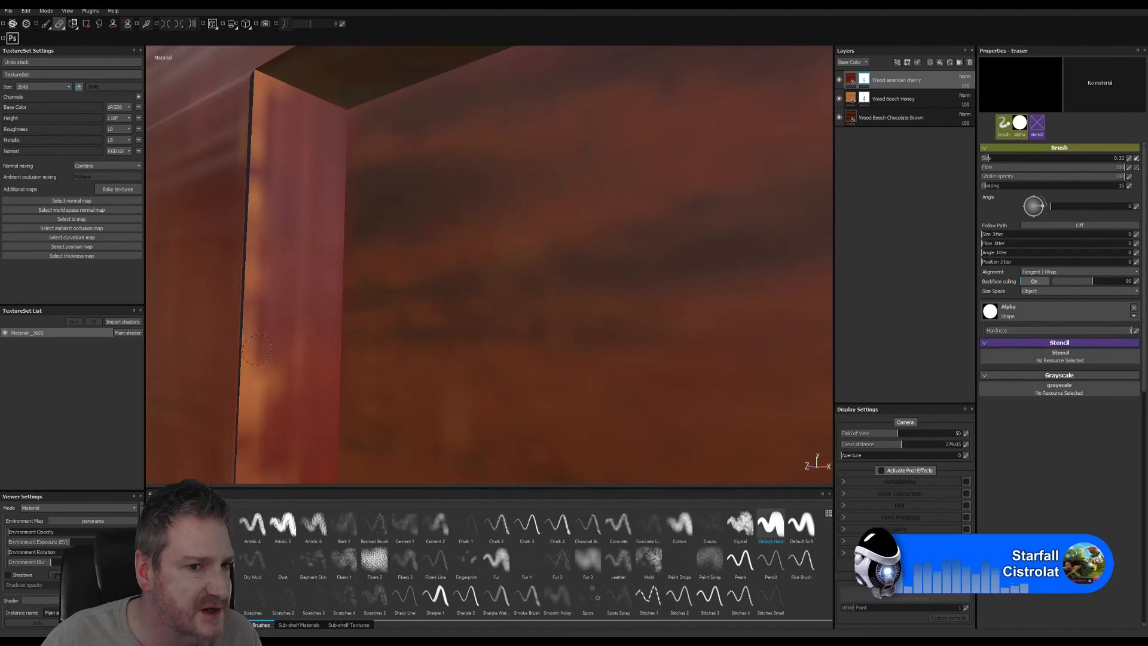
pyautogui.keyDown('alt'); pyautogui.moveTo(295, 351); pyautogui.dragTo(320, 275, button='middle'); pyautogui.keyUp('alt')
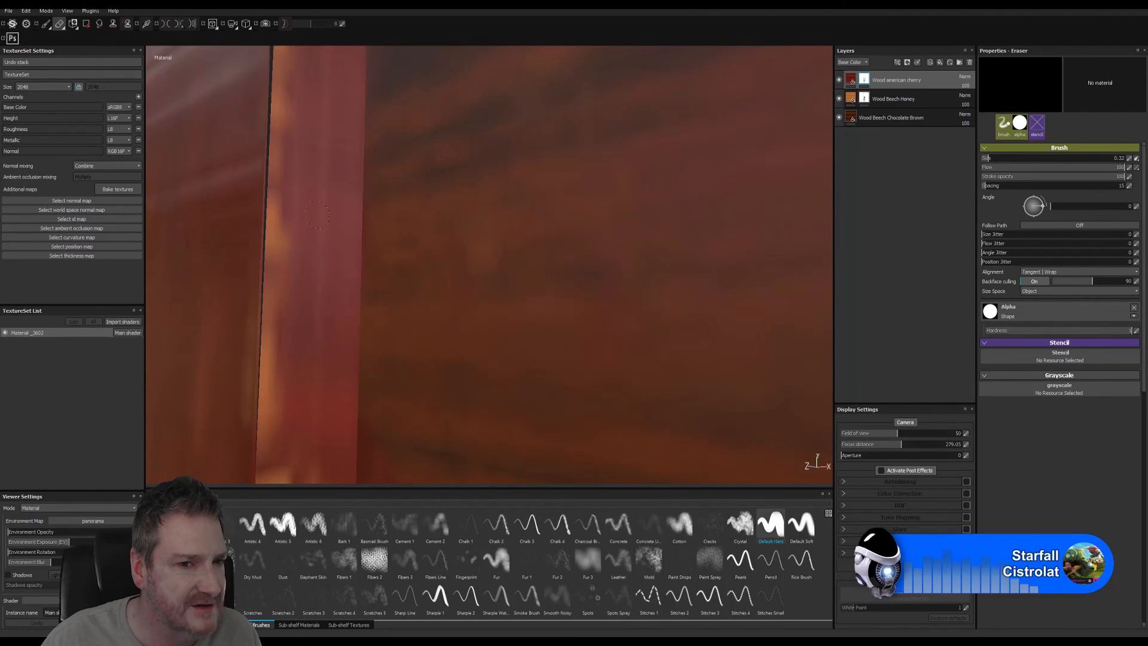
pyautogui.keyDown('alt'); pyautogui.moveTo(317, 216); pyautogui.dragTo(321, 238, button='middle'); pyautogui.keyUp('alt')
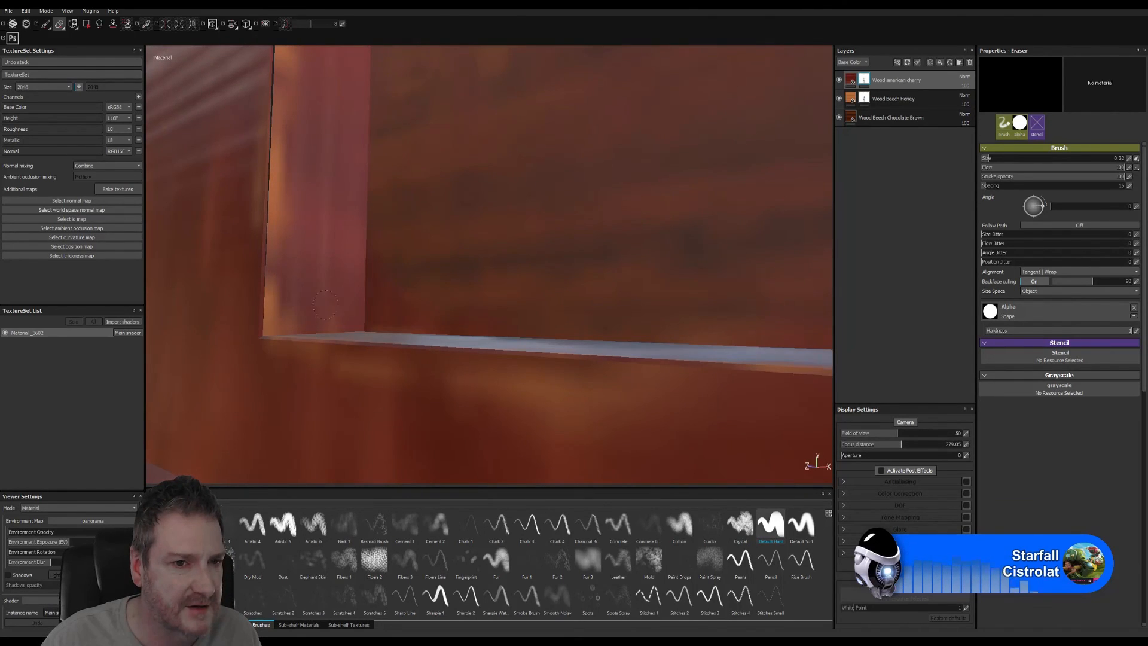
# - Erase the wear overspill from the bottom recess's lower ledge
pyautogui.moveTo(350, 261)
pyautogui.keyDown('alt'); pyautogui.mouseDown(button='right')
pyautogui.moveTo(34, 369)
pyautogui.moveTo(497, 315)
pyautogui.moveTo(443, 296)
pyautogui.mouseUp(button='right'); pyautogui.keyUp('alt')
pyautogui.keyDown('alt'); pyautogui.moveTo(444, 297); pyautogui.dragTo(612, 392); pyautogui.keyUp('alt')
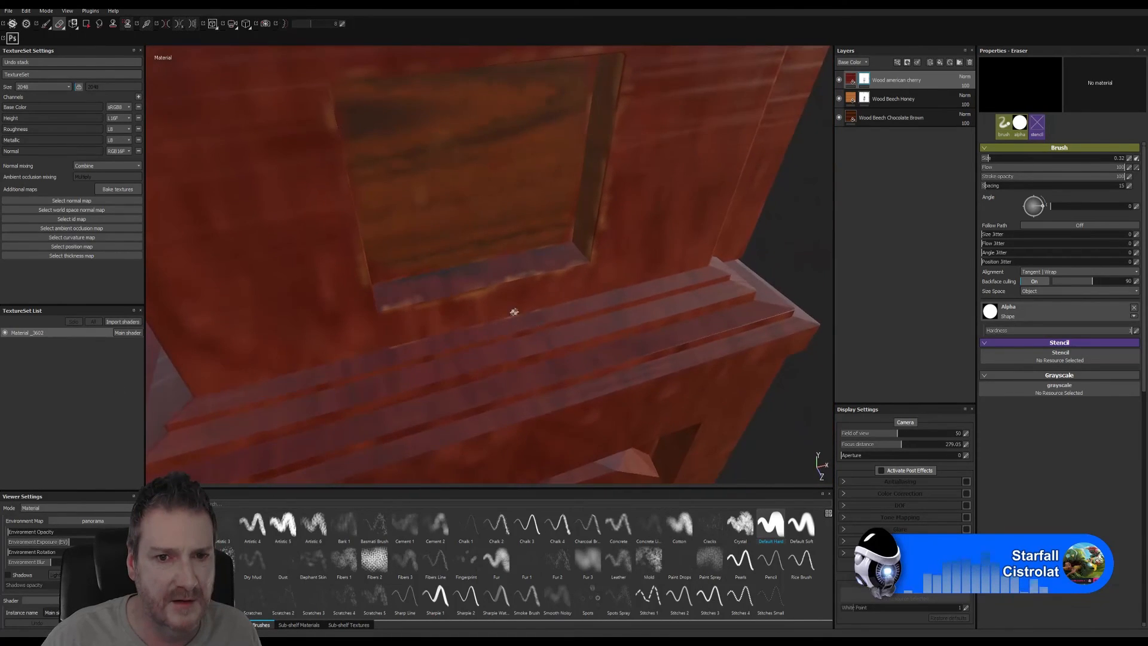
pyautogui.keyDown('alt'); pyautogui.moveTo(512, 313); pyautogui.dragTo(740, 266, button='right'); pyautogui.keyUp('alt')
pyautogui.keyDown('alt'); pyautogui.moveTo(740, 266); pyautogui.dragTo(546, 281); pyautogui.keyUp('alt')
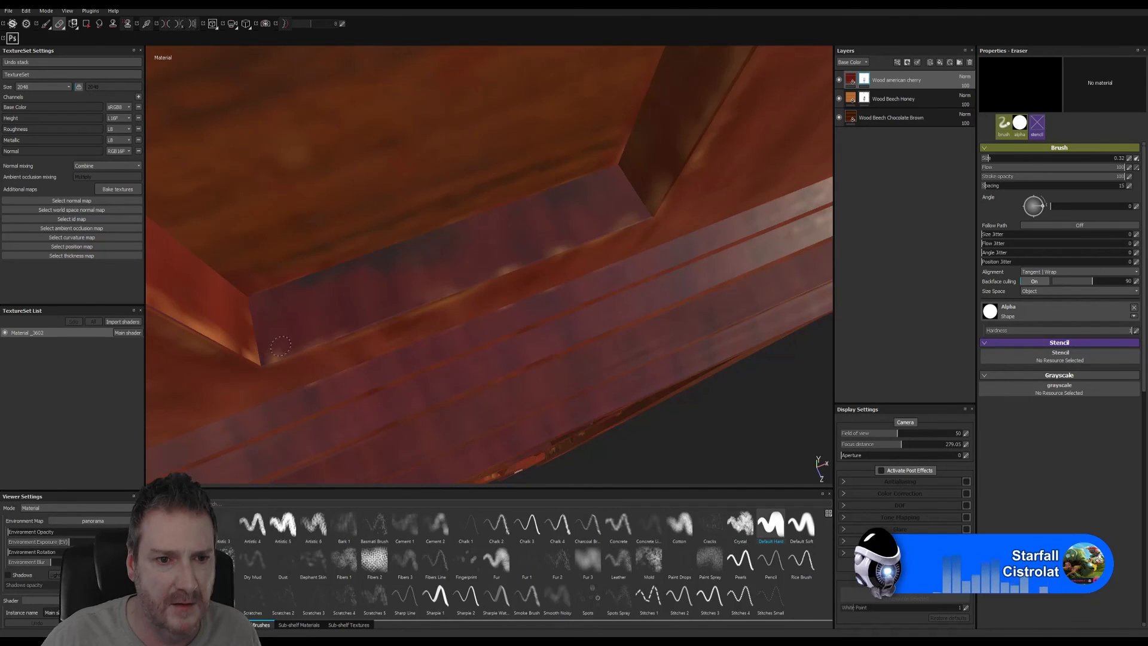
pyautogui.moveTo(646, 248)
pyautogui.keyDown('alt'); pyautogui.mouseDown()
pyautogui.moveTo(708, 223)
pyautogui.moveTo(670, 203)
pyautogui.mouseUp(); pyautogui.keyUp('alt')
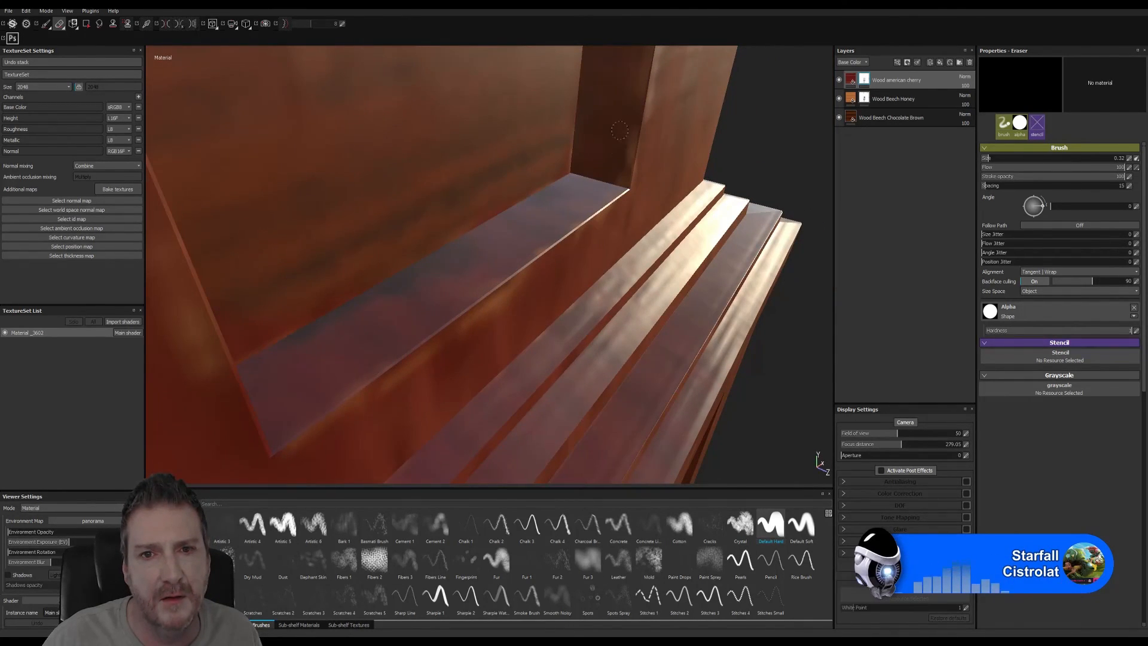
pyautogui.keyDown('alt'); pyautogui.moveTo(619, 131); pyautogui.dragTo(577, 338); pyautogui.keyUp('alt')
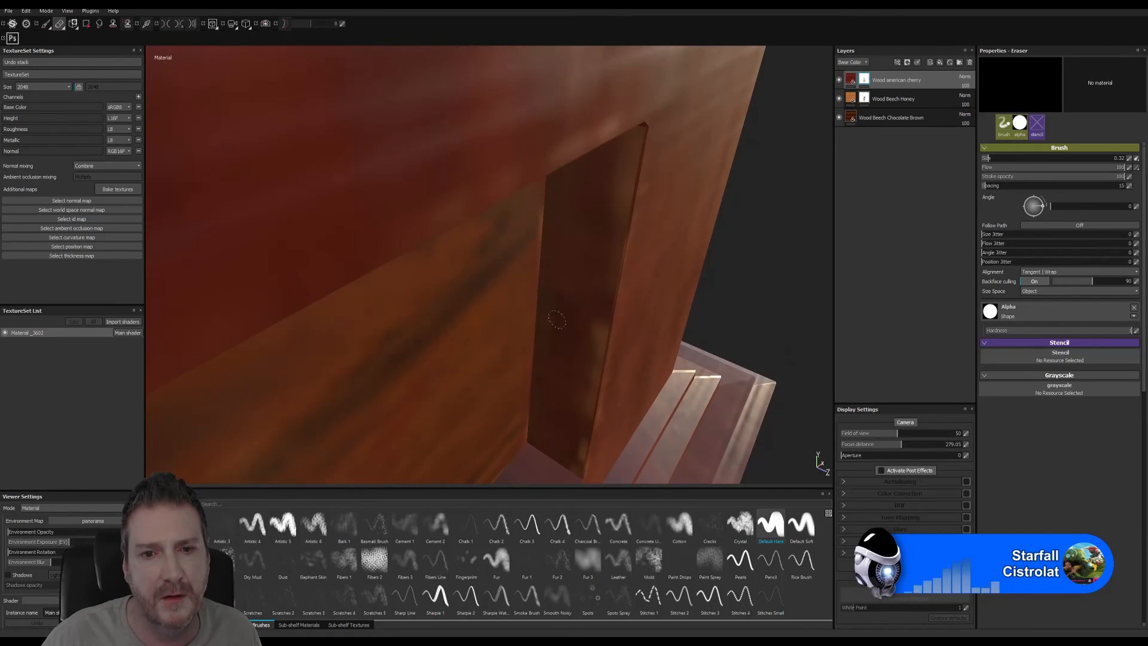